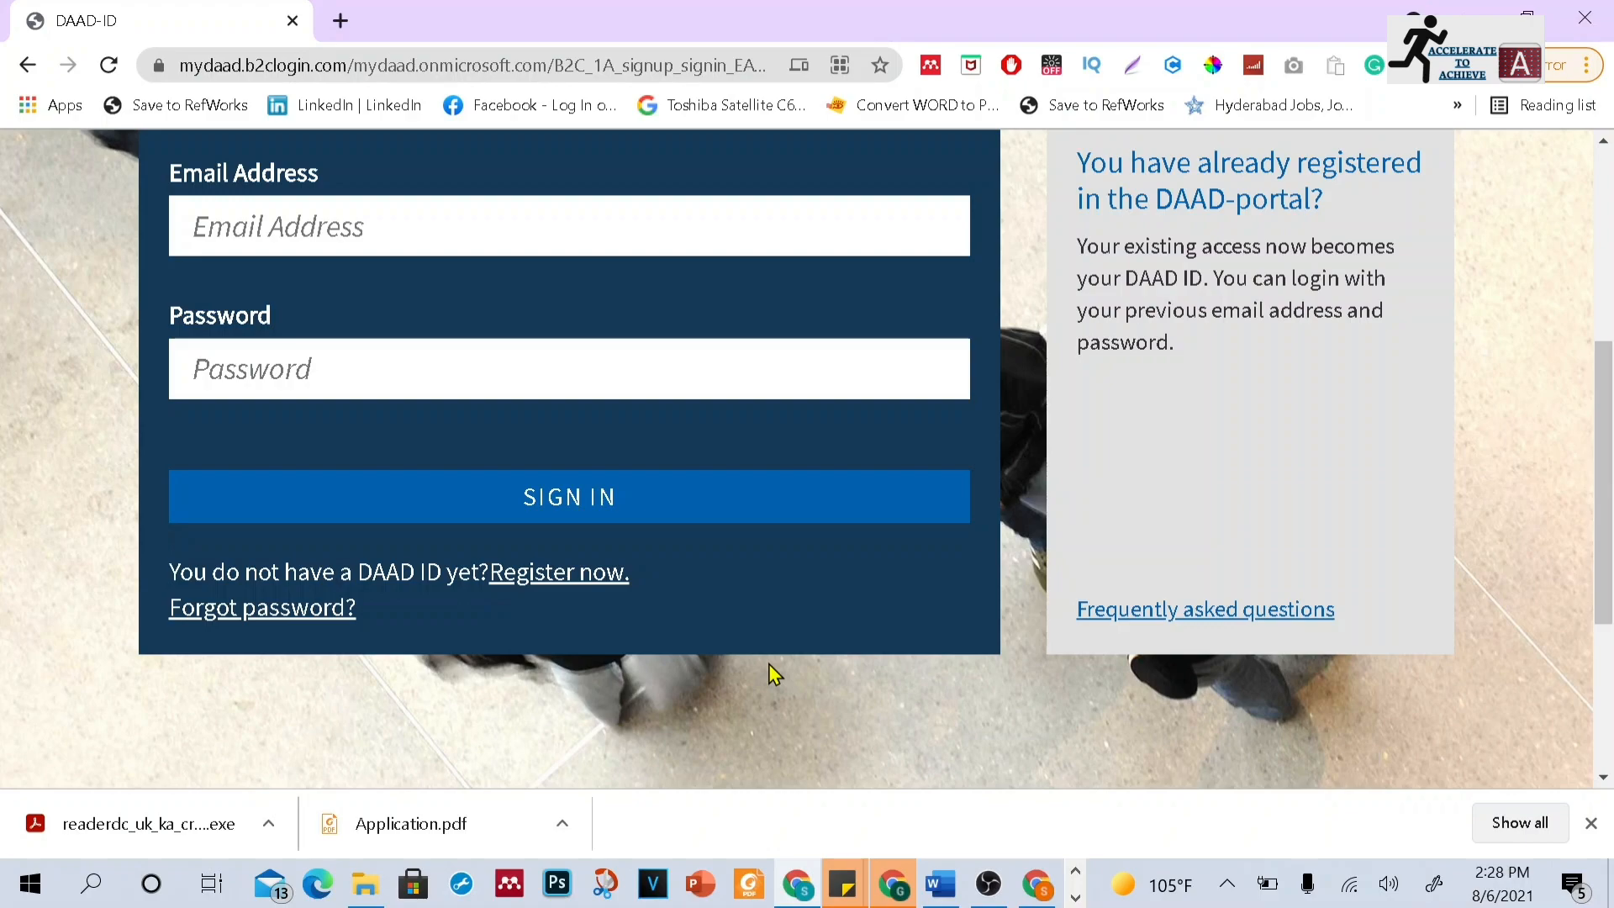
# Open the DAAD ID registration page and review its required fields before returning to sign-in
pyautogui.click(572, 580)
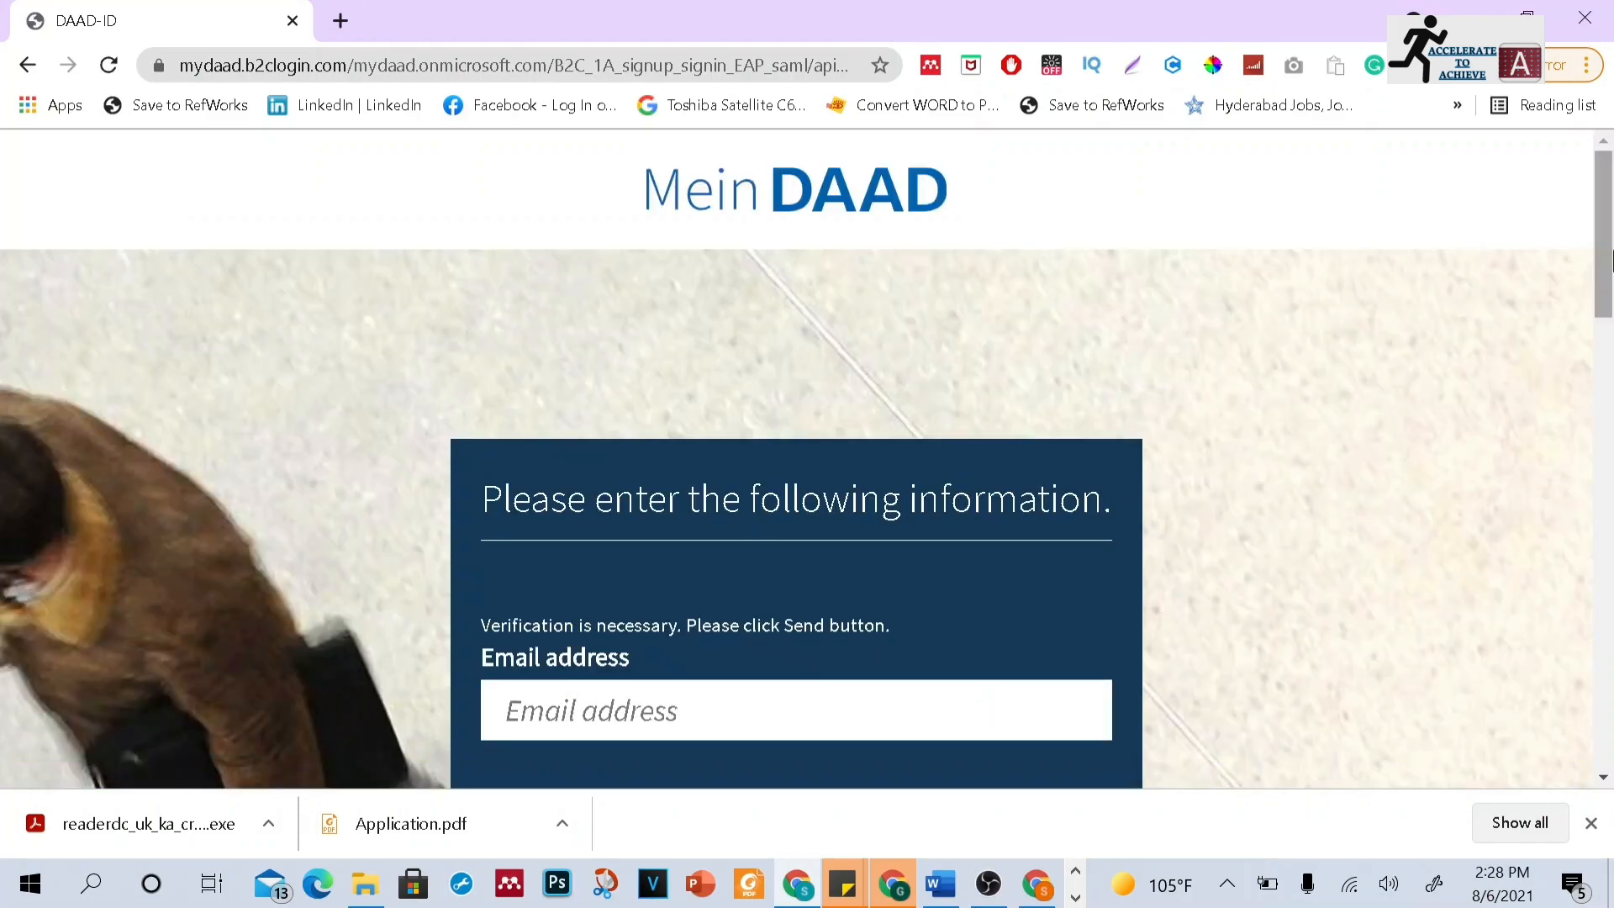
pyautogui.scroll(-5, 1605, 258)
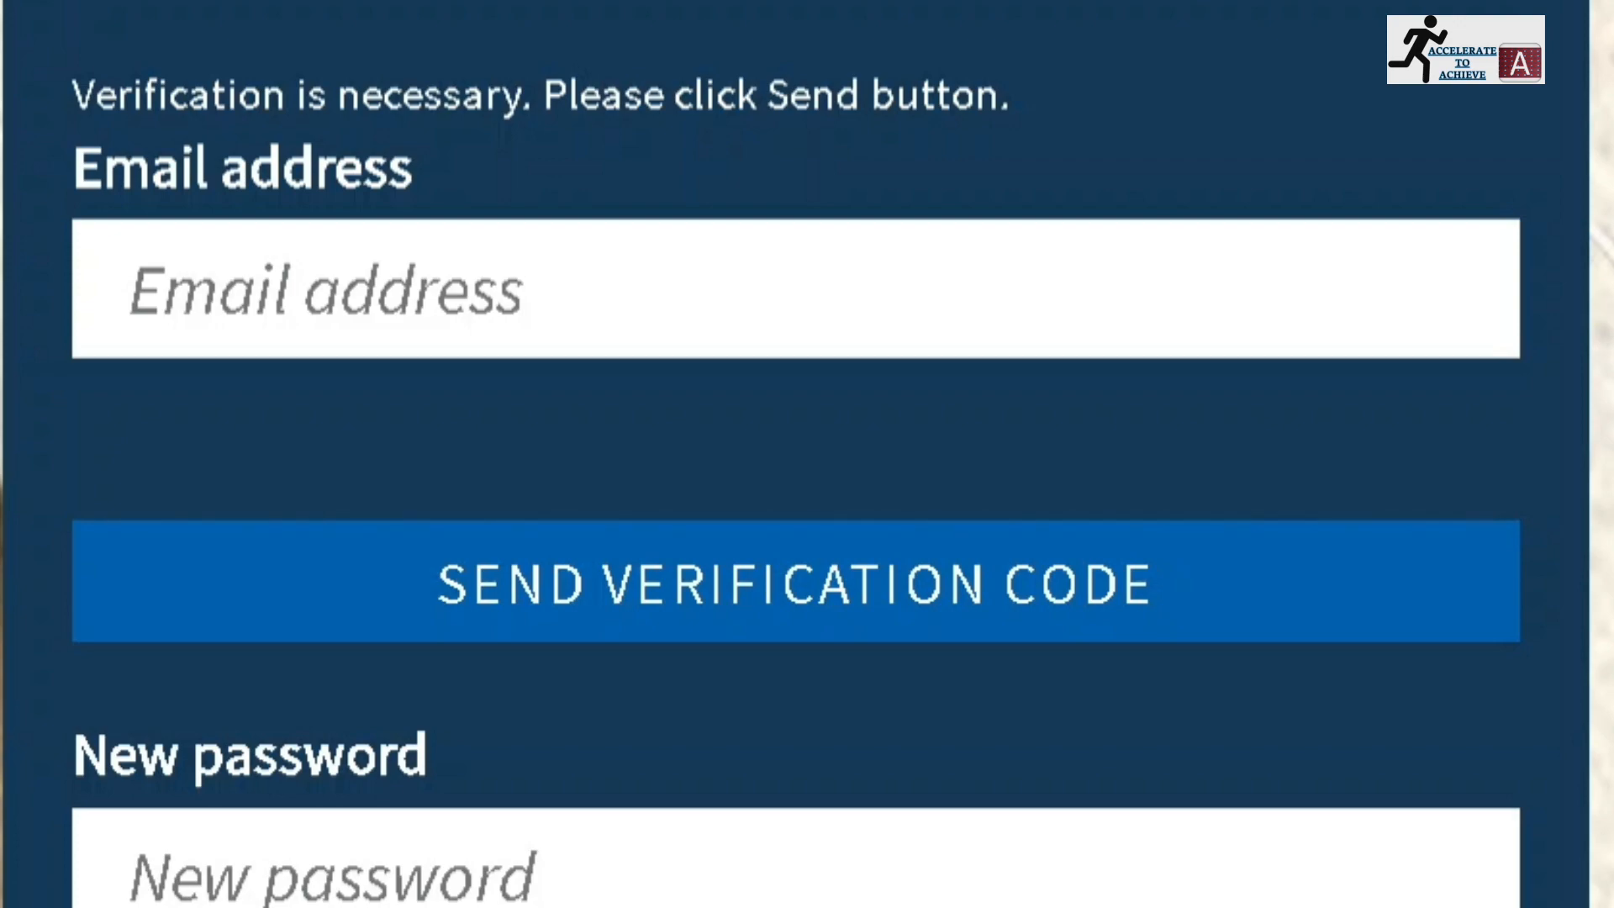
pyautogui.scroll(-2, 807, 454)
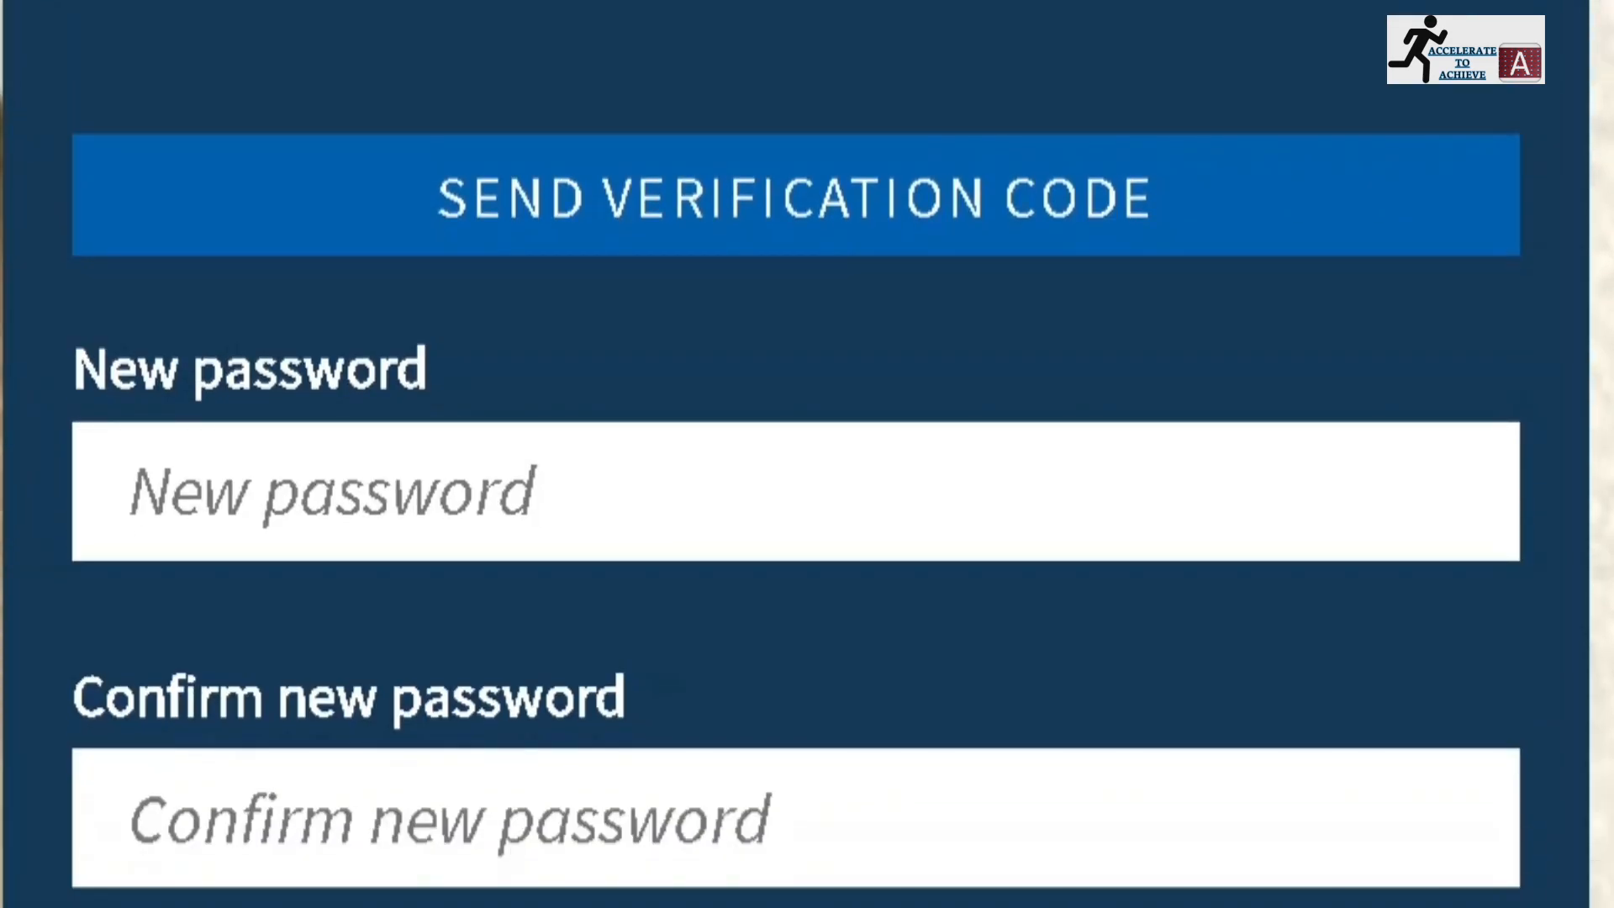
pyautogui.scroll(-3, 806, 454)
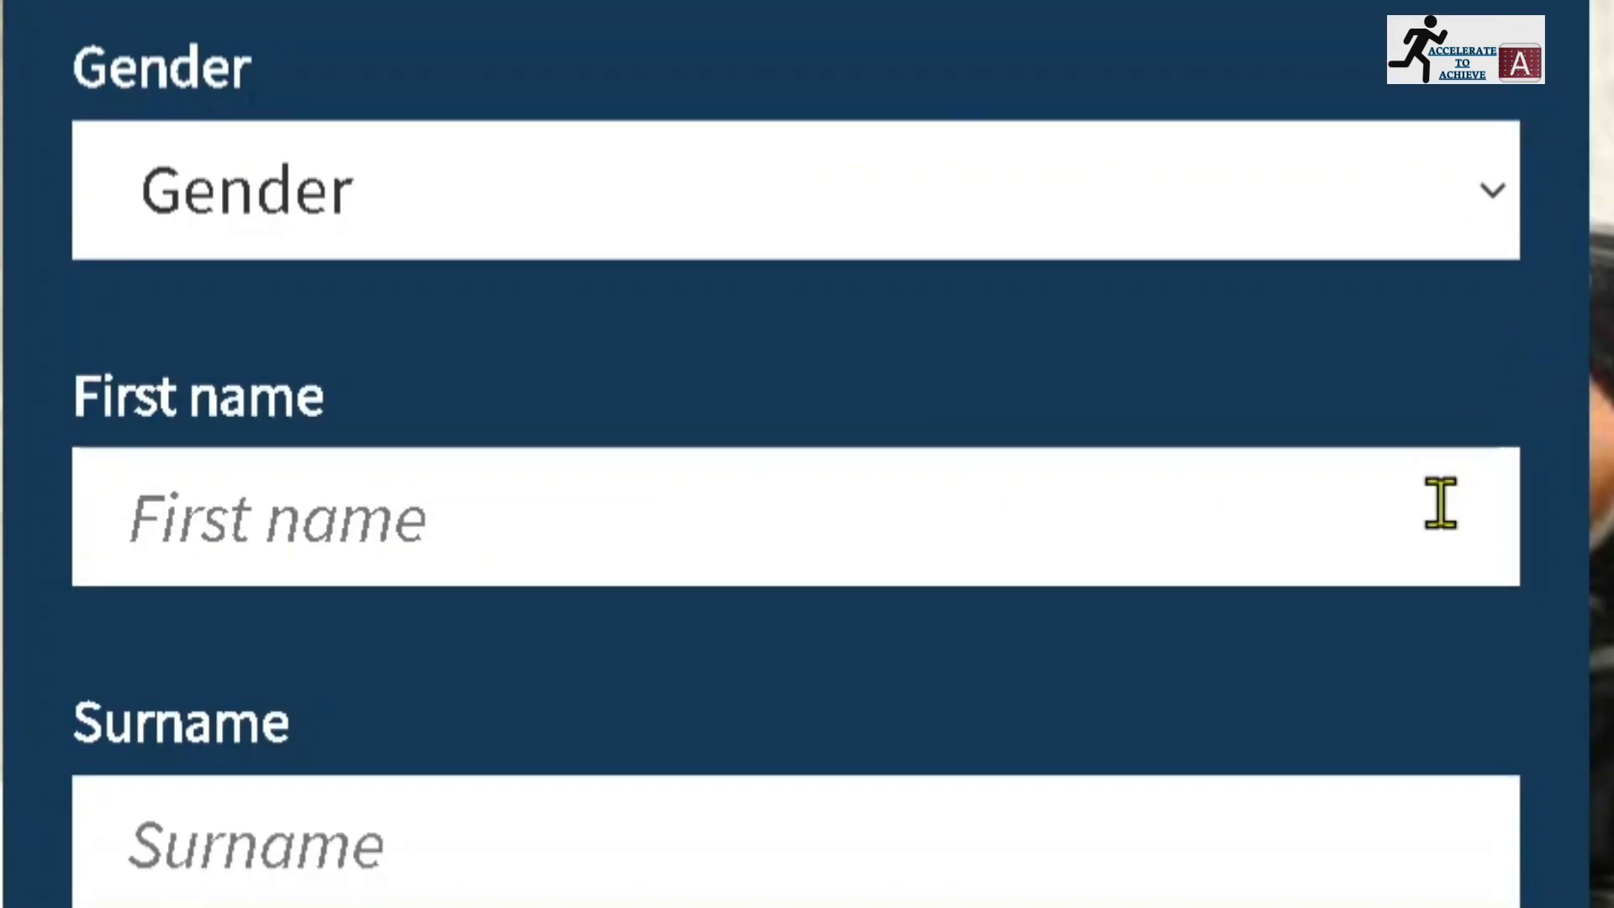
pyautogui.scroll(-4, 618, 626)
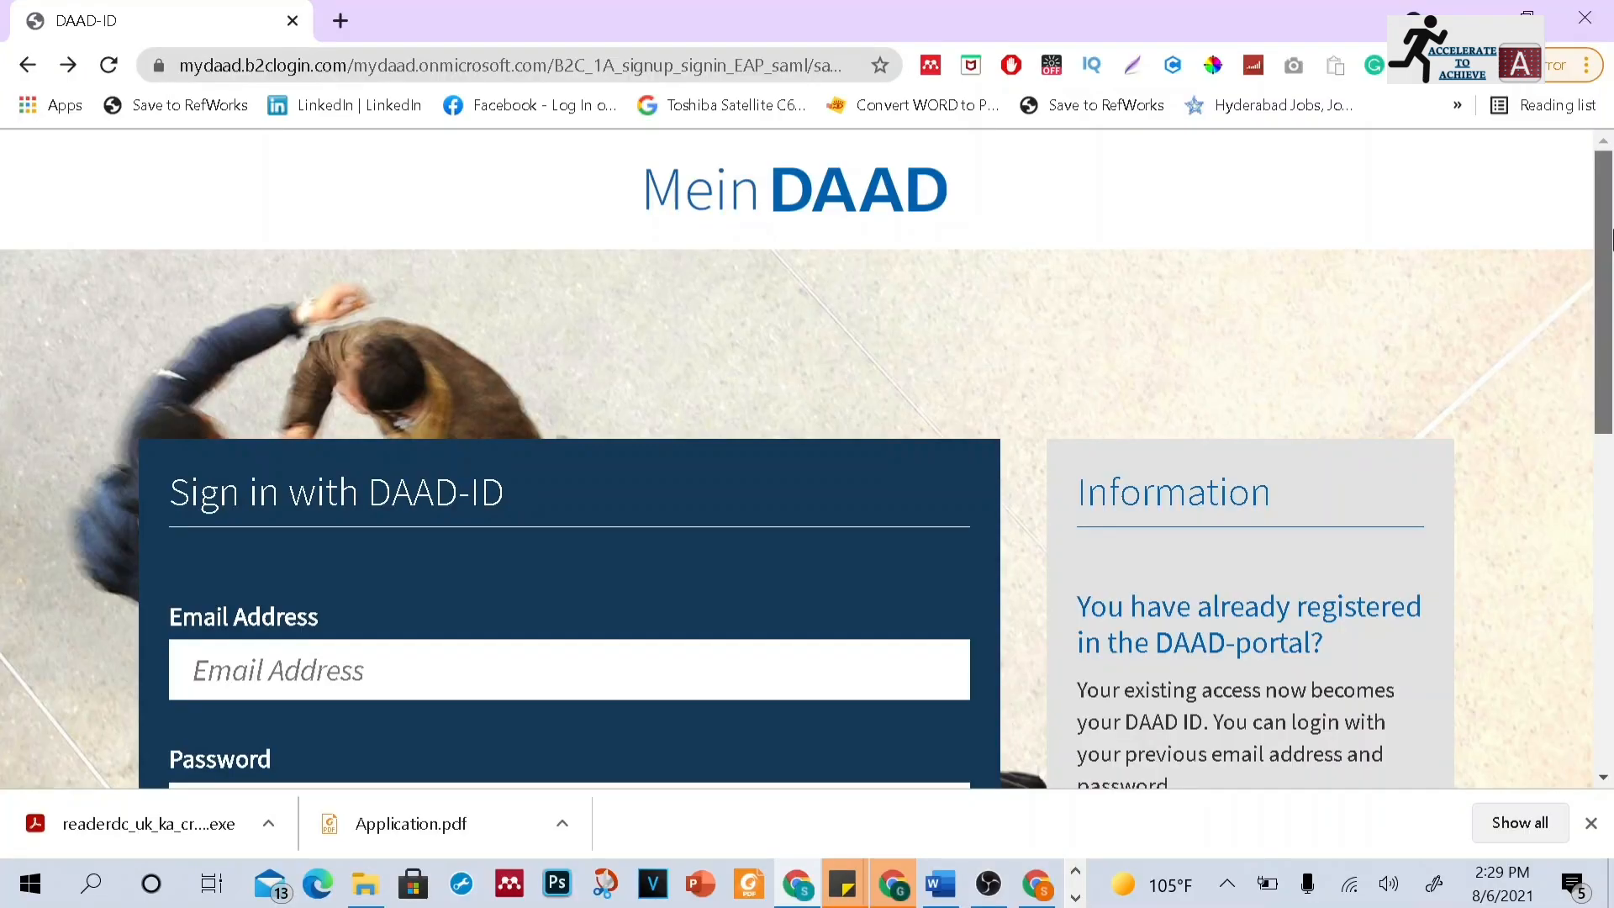
pyautogui.scroll(-3, 1605, 311)
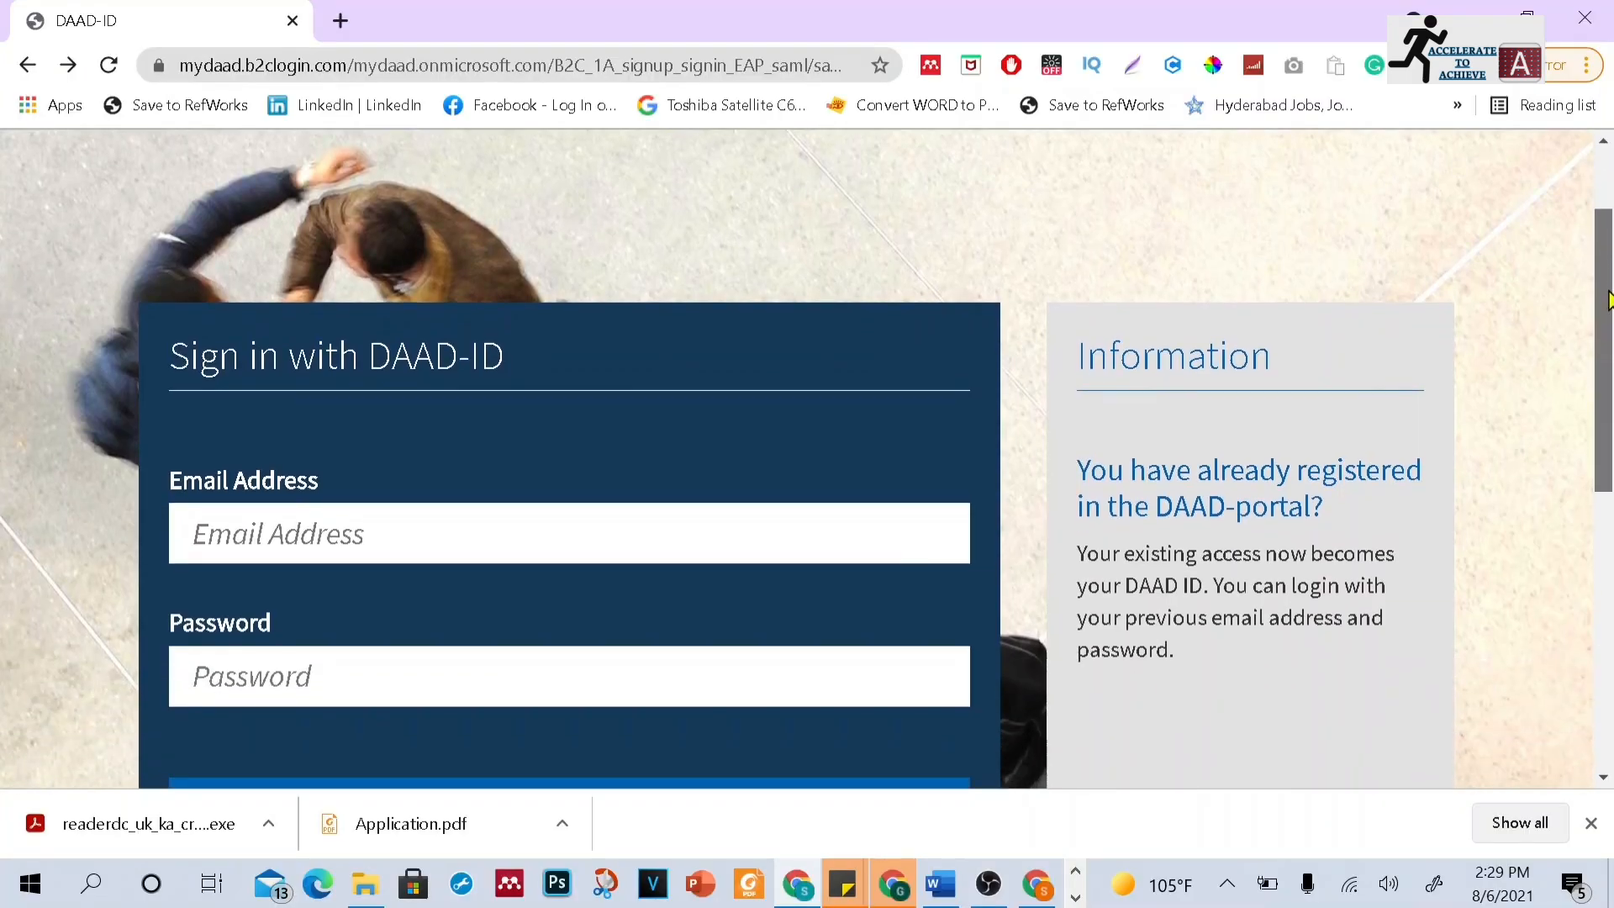
pyautogui.scroll(-2, 1605, 311)
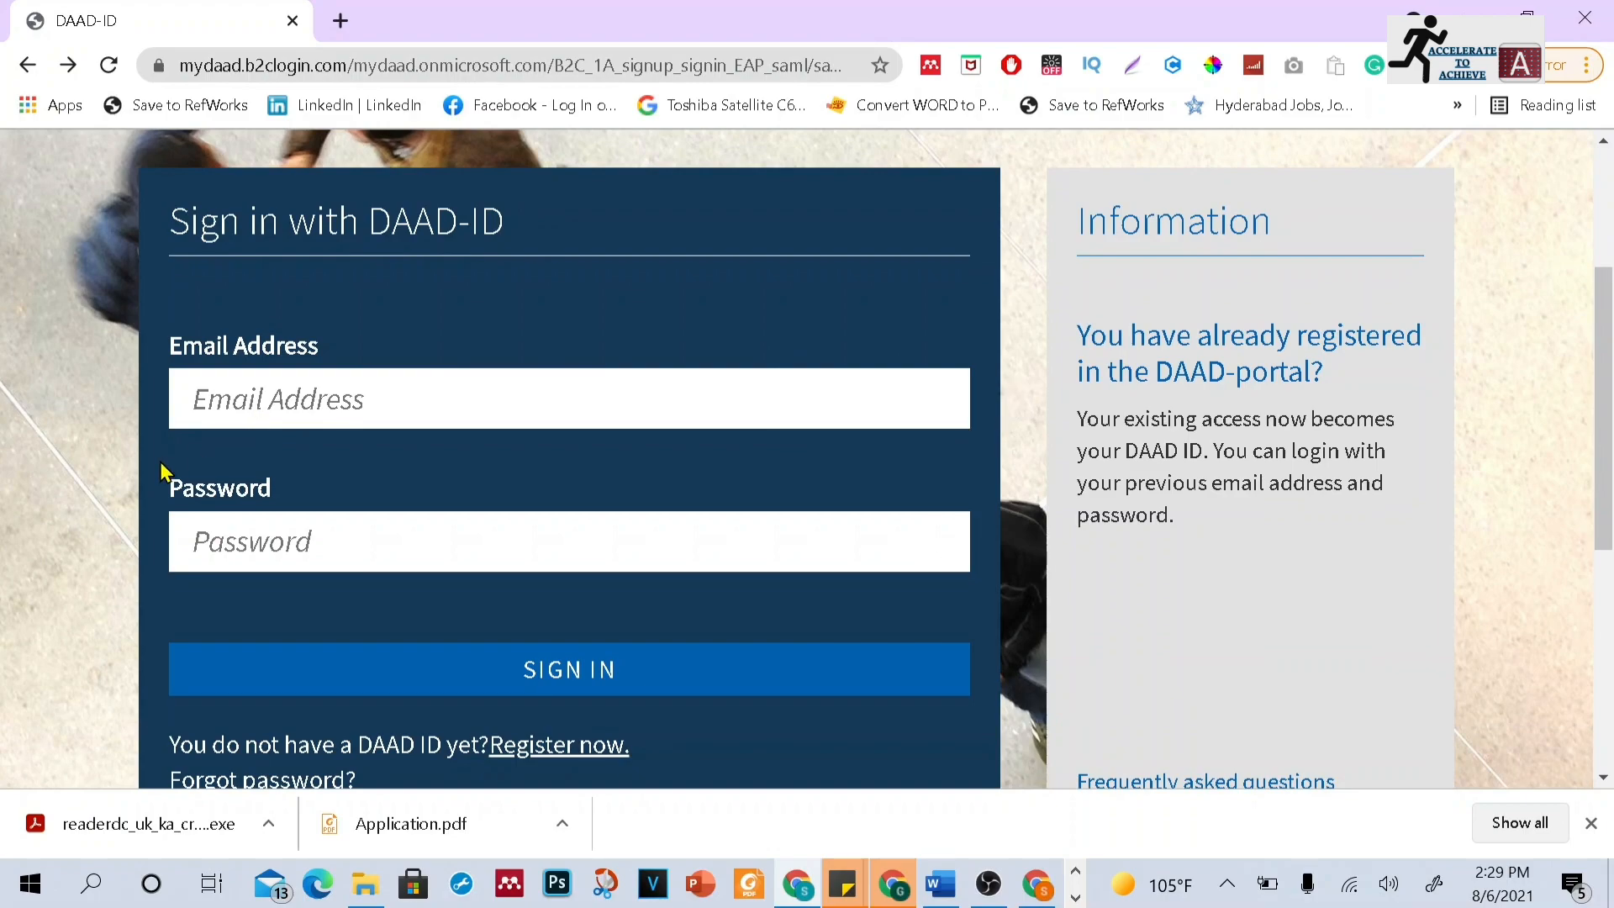
# Sign in to the DAAD portal with the account e-mail address and password
pyautogui.click(269, 416)
pyautogui.click(280, 468)
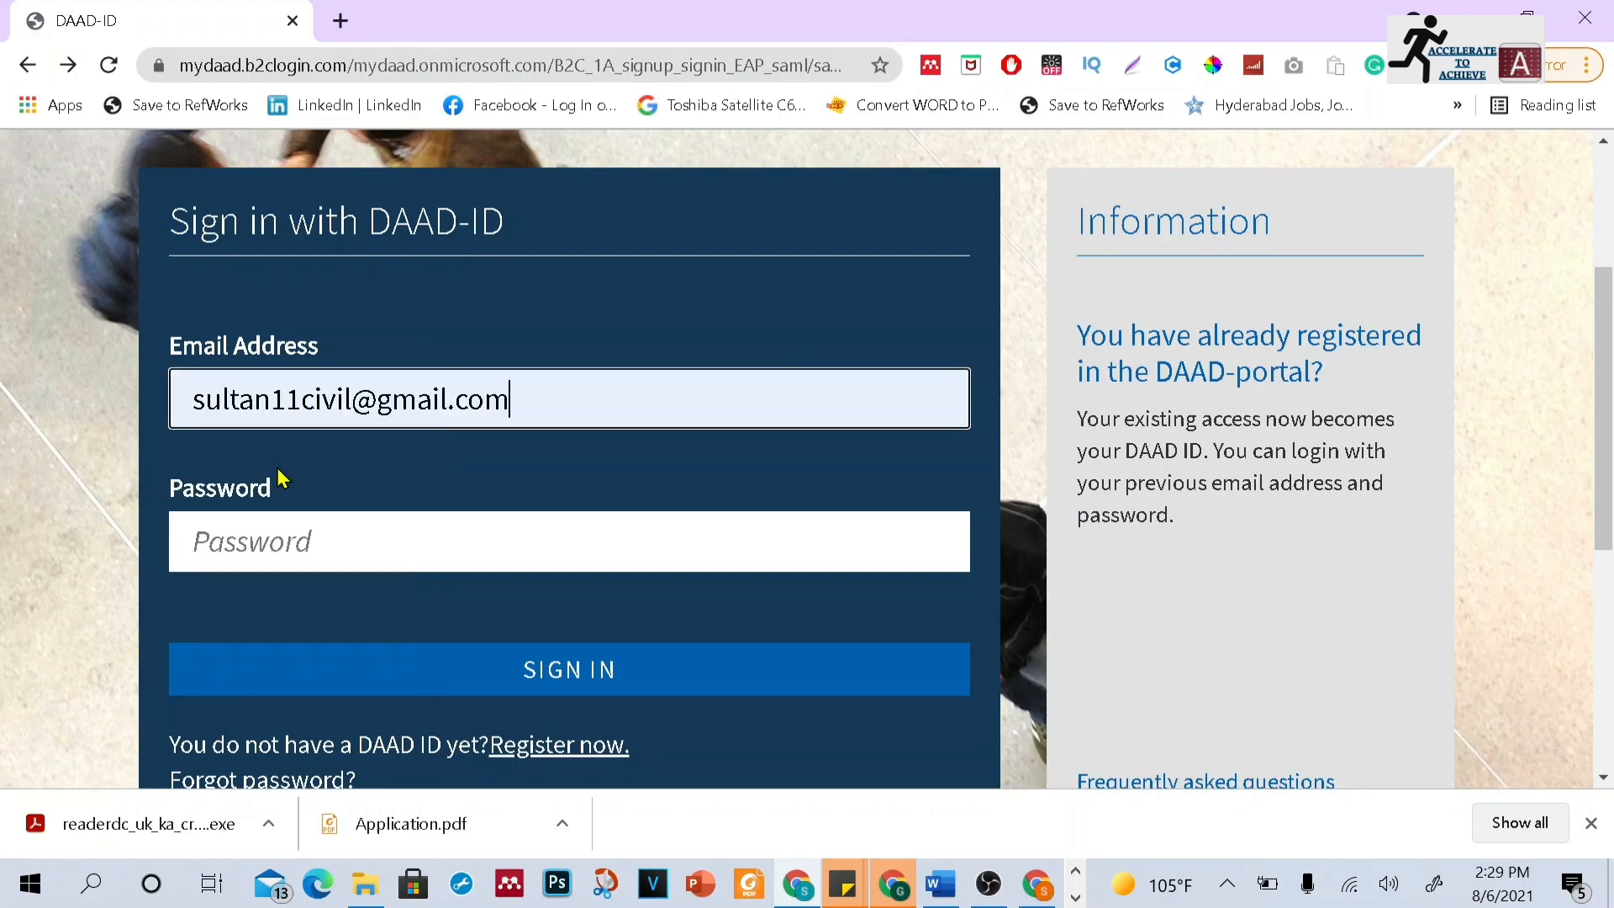
pyautogui.click(287, 532)
pyautogui.write('••••••••')
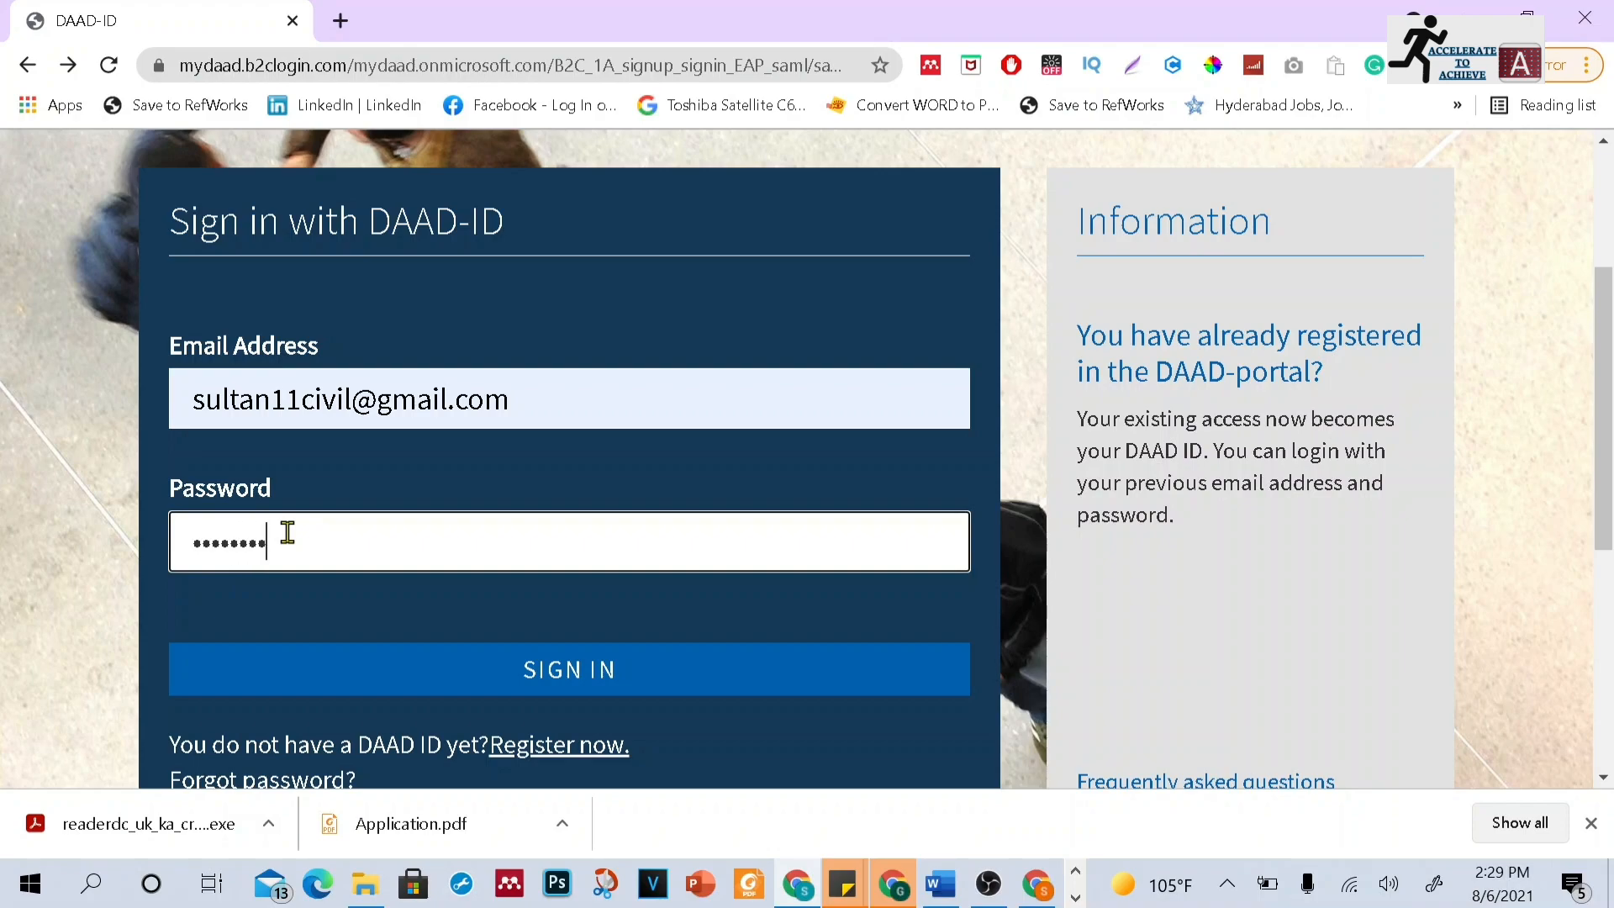
pyautogui.click(482, 670)
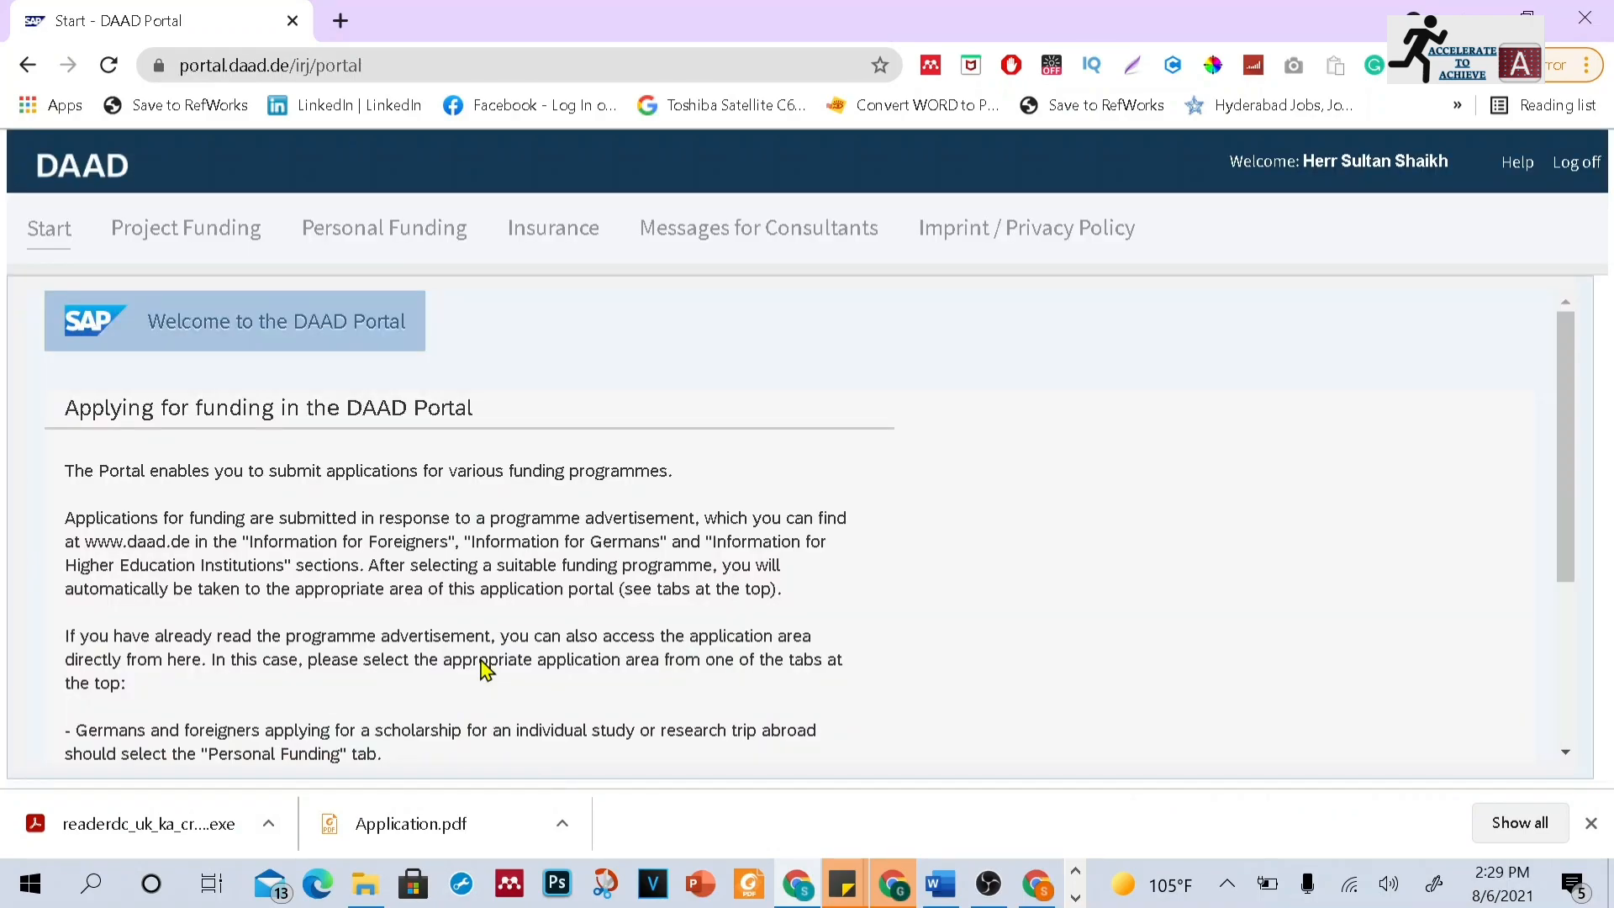
# Open the Application area under Personal Funding
pyautogui.moveTo(1563, 360); pyautogui.dragTo(1593, 266)
pyautogui.click(444, 249)
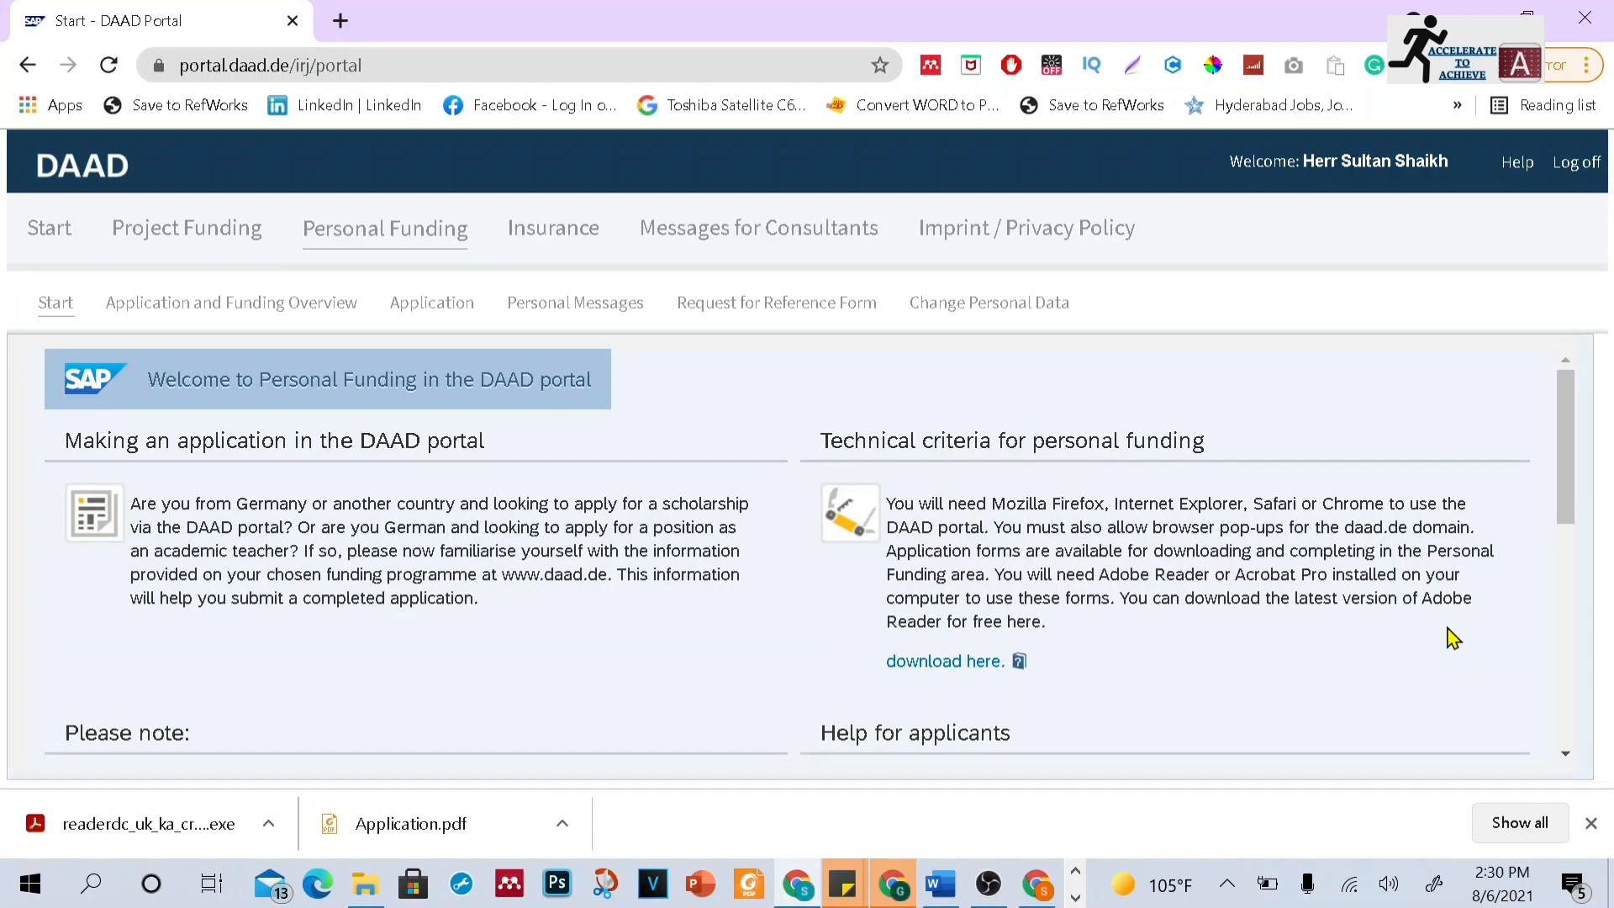
pyautogui.moveTo(1563, 519)
pyautogui.mouseDown()
pyautogui.moveTo(1562, 751)
pyautogui.moveTo(1564, 492)
pyautogui.mouseUp()
pyautogui.click(434, 312)
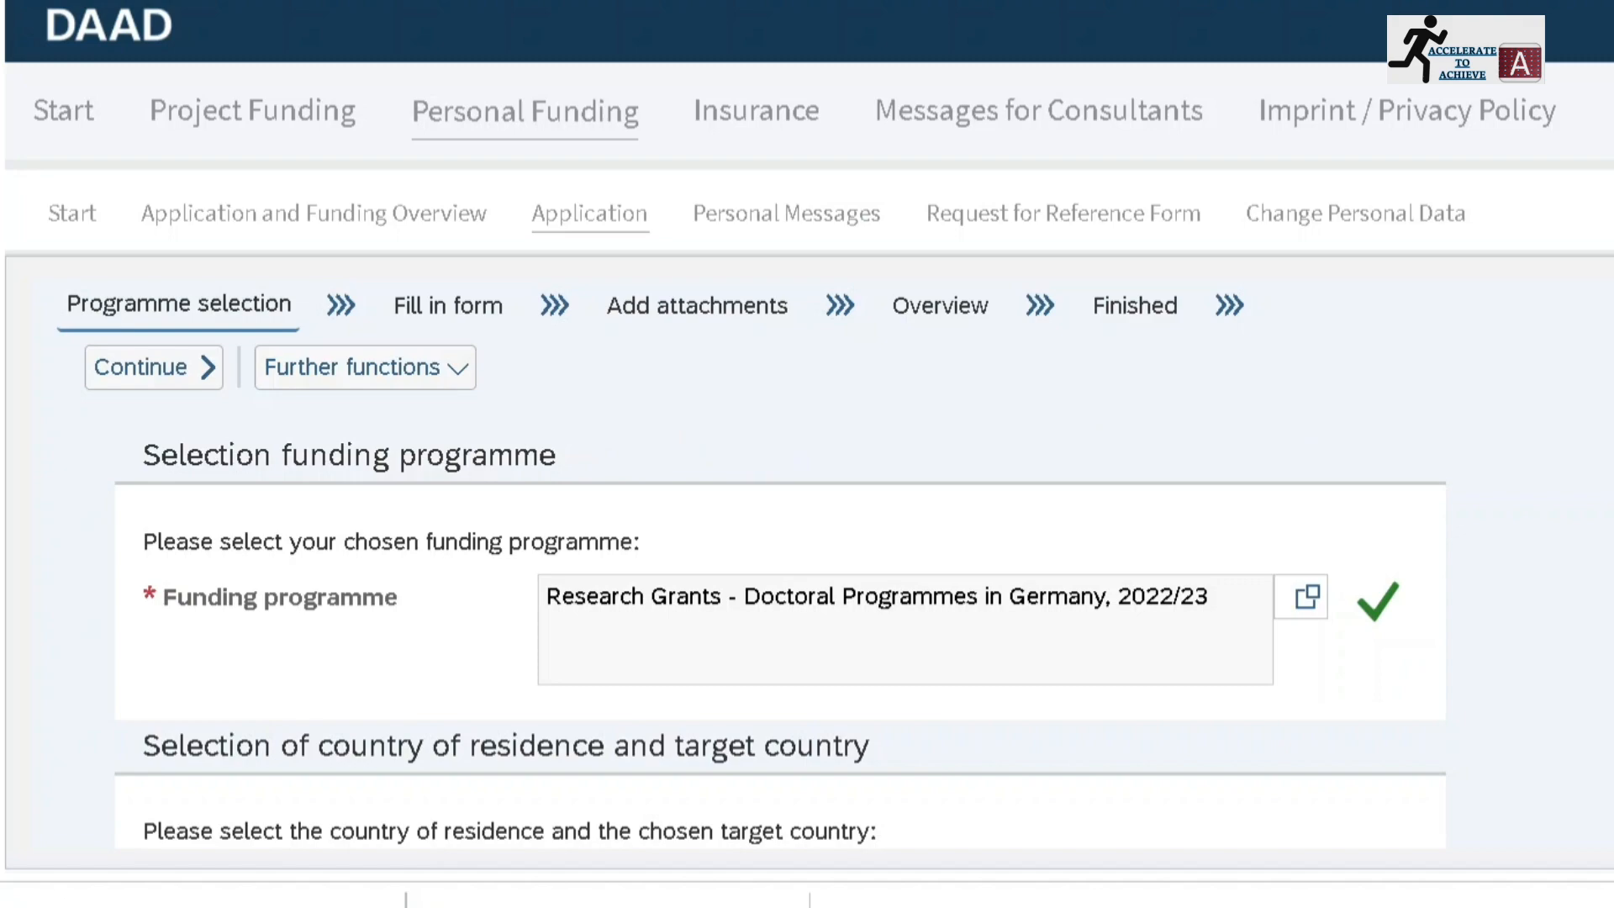
# Keep the Graduates applicant status for the Research Grants programme and continue to the application form
pyautogui.scroll(-1, 780, 560)
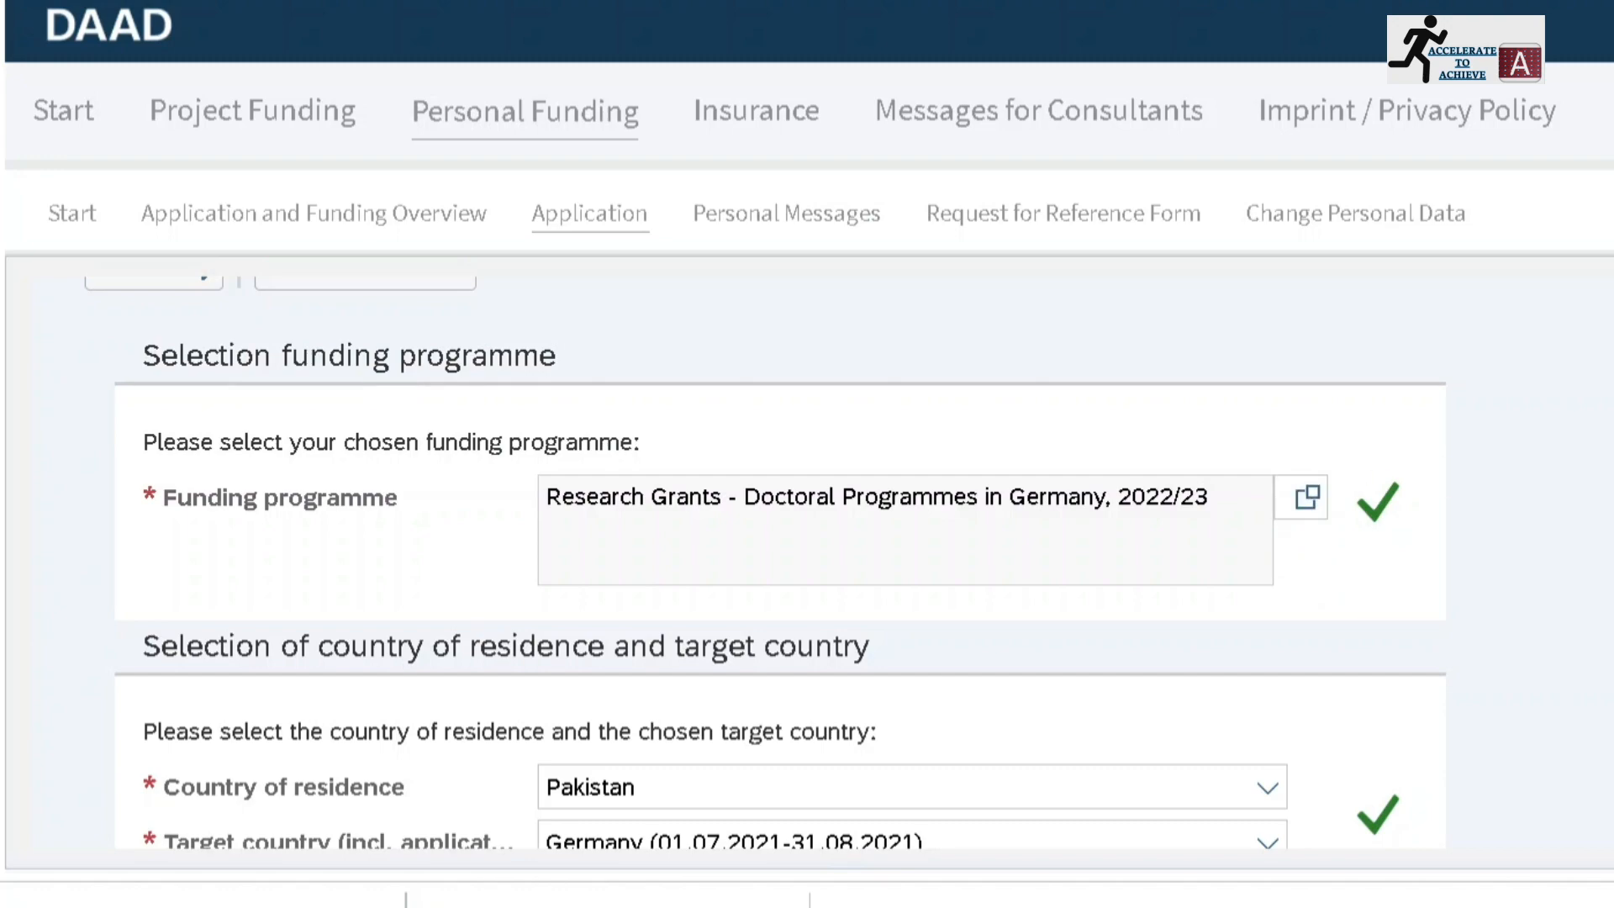
pyautogui.scroll(-3, 765, 562)
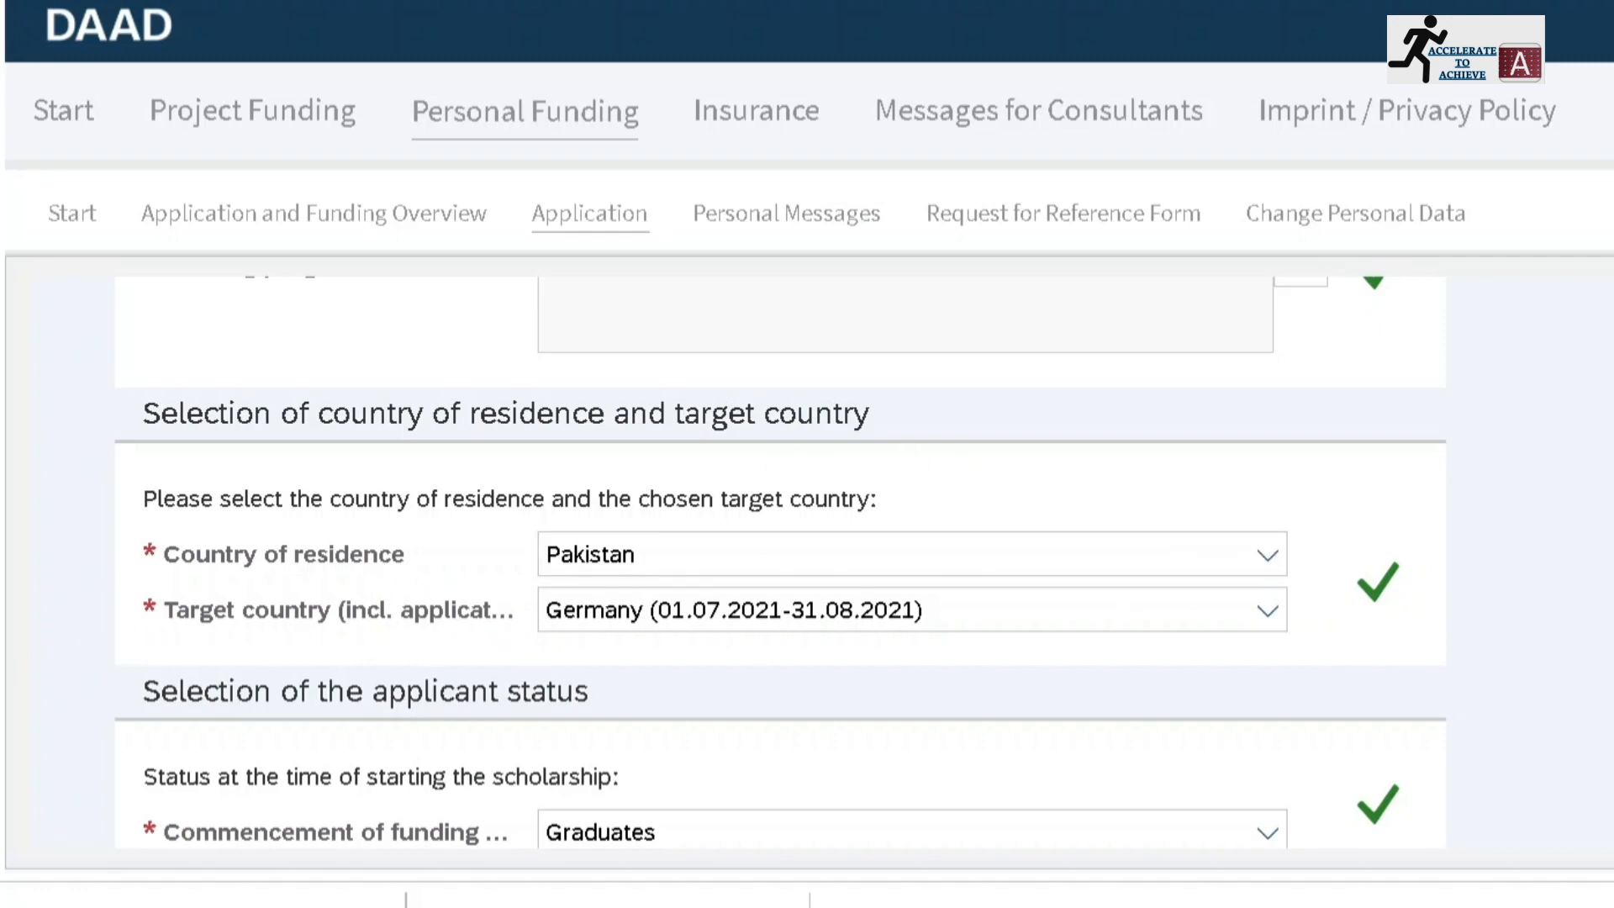
pyautogui.scroll(-1, 780, 561)
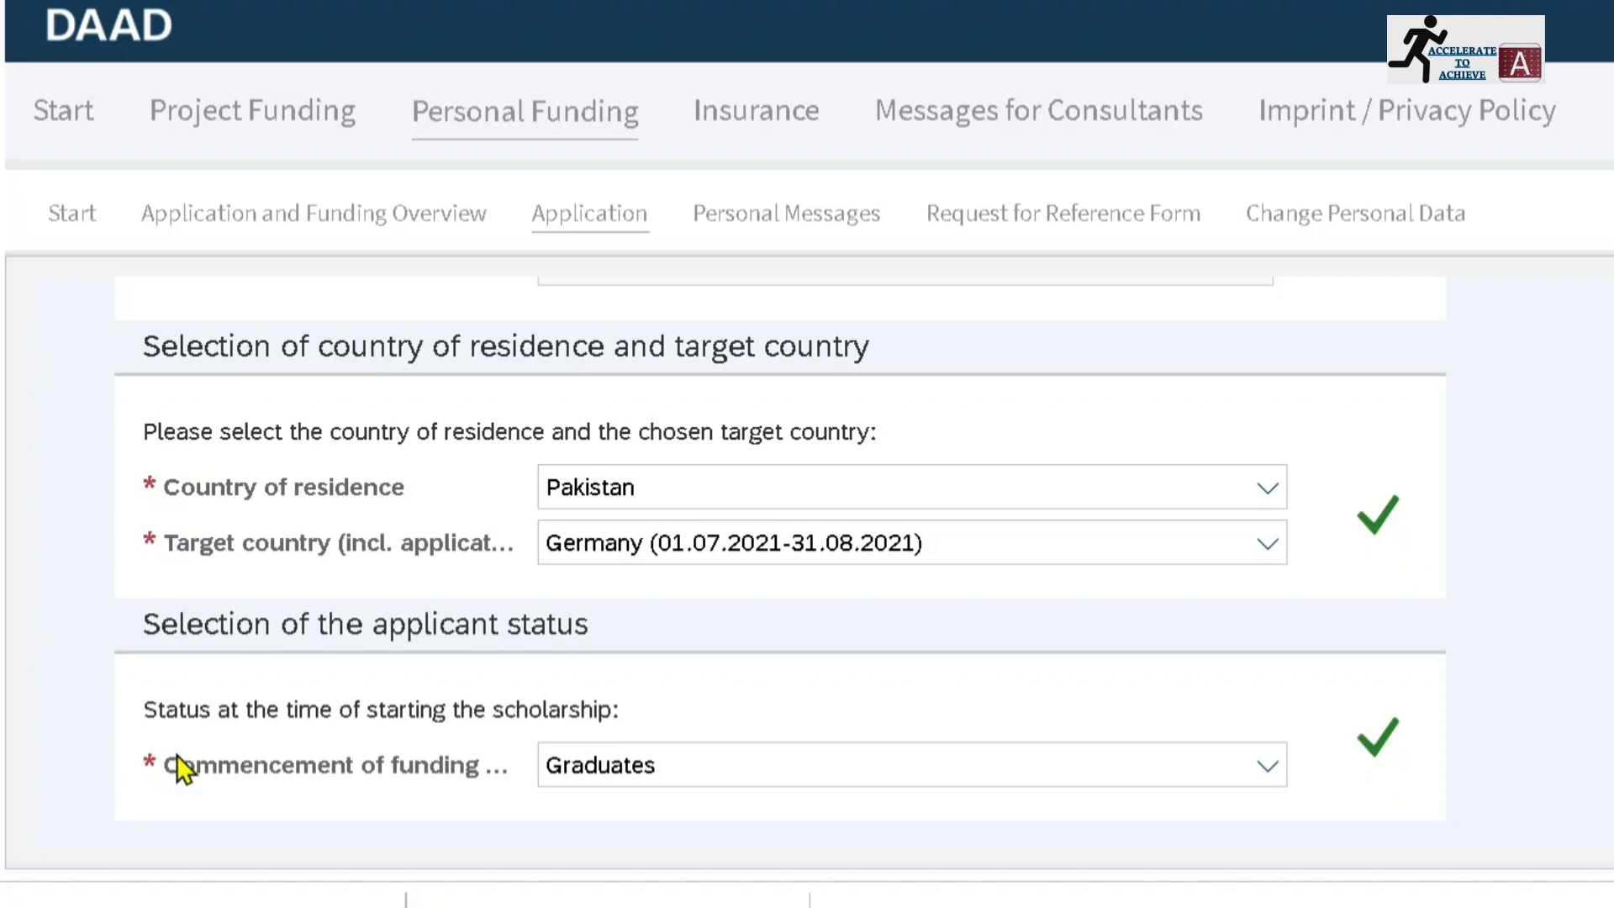
pyautogui.click(1263, 780)
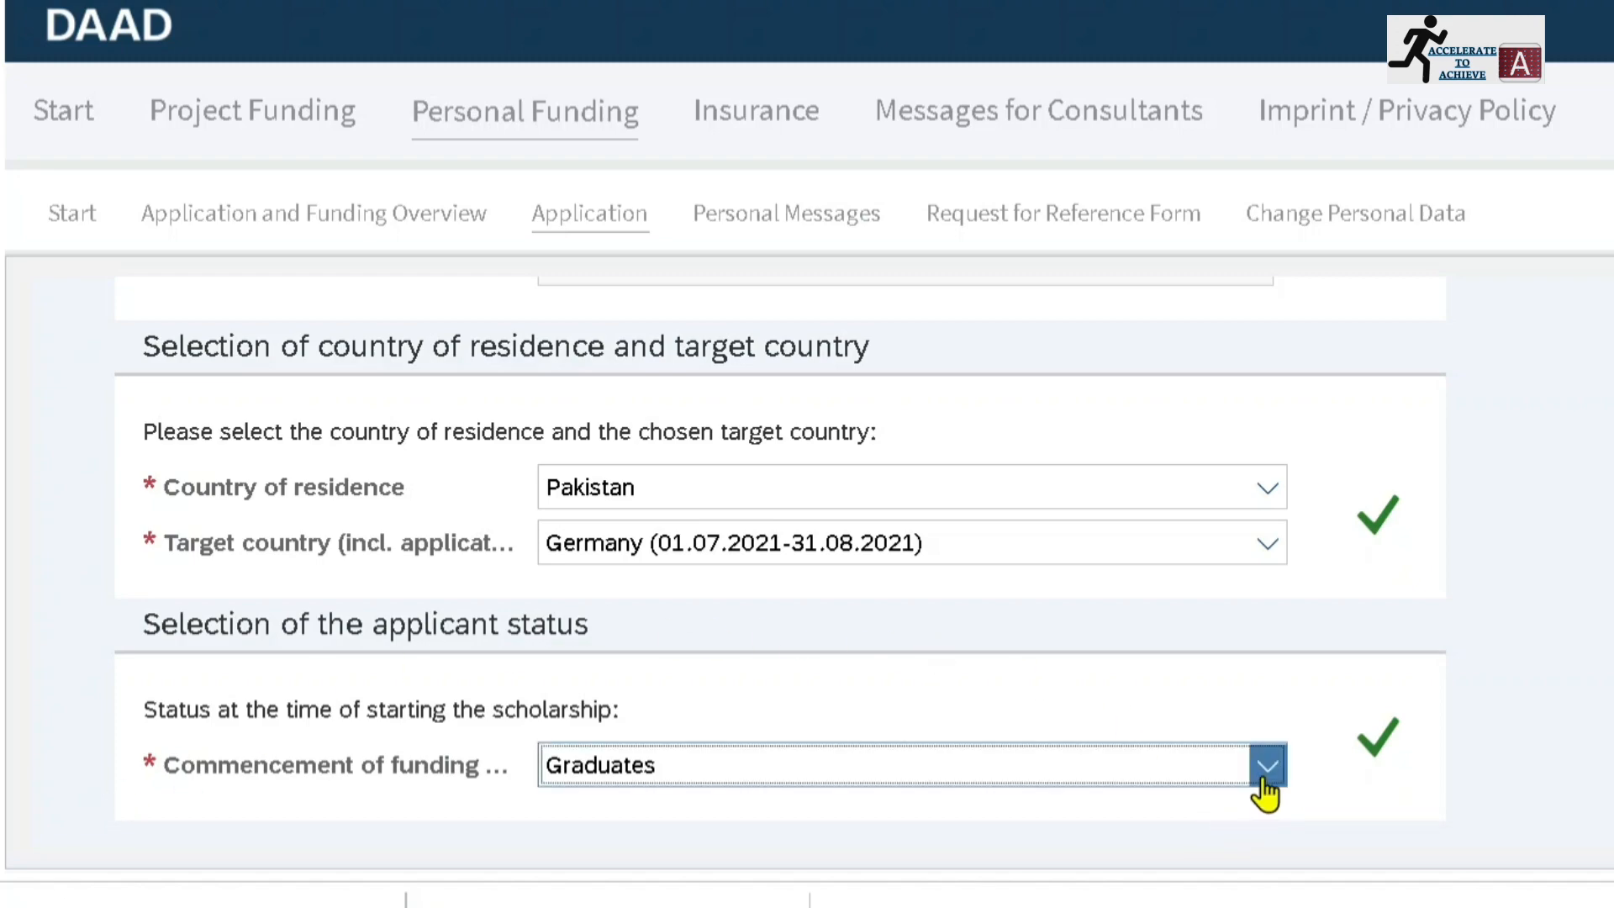
pyautogui.click(1263, 779)
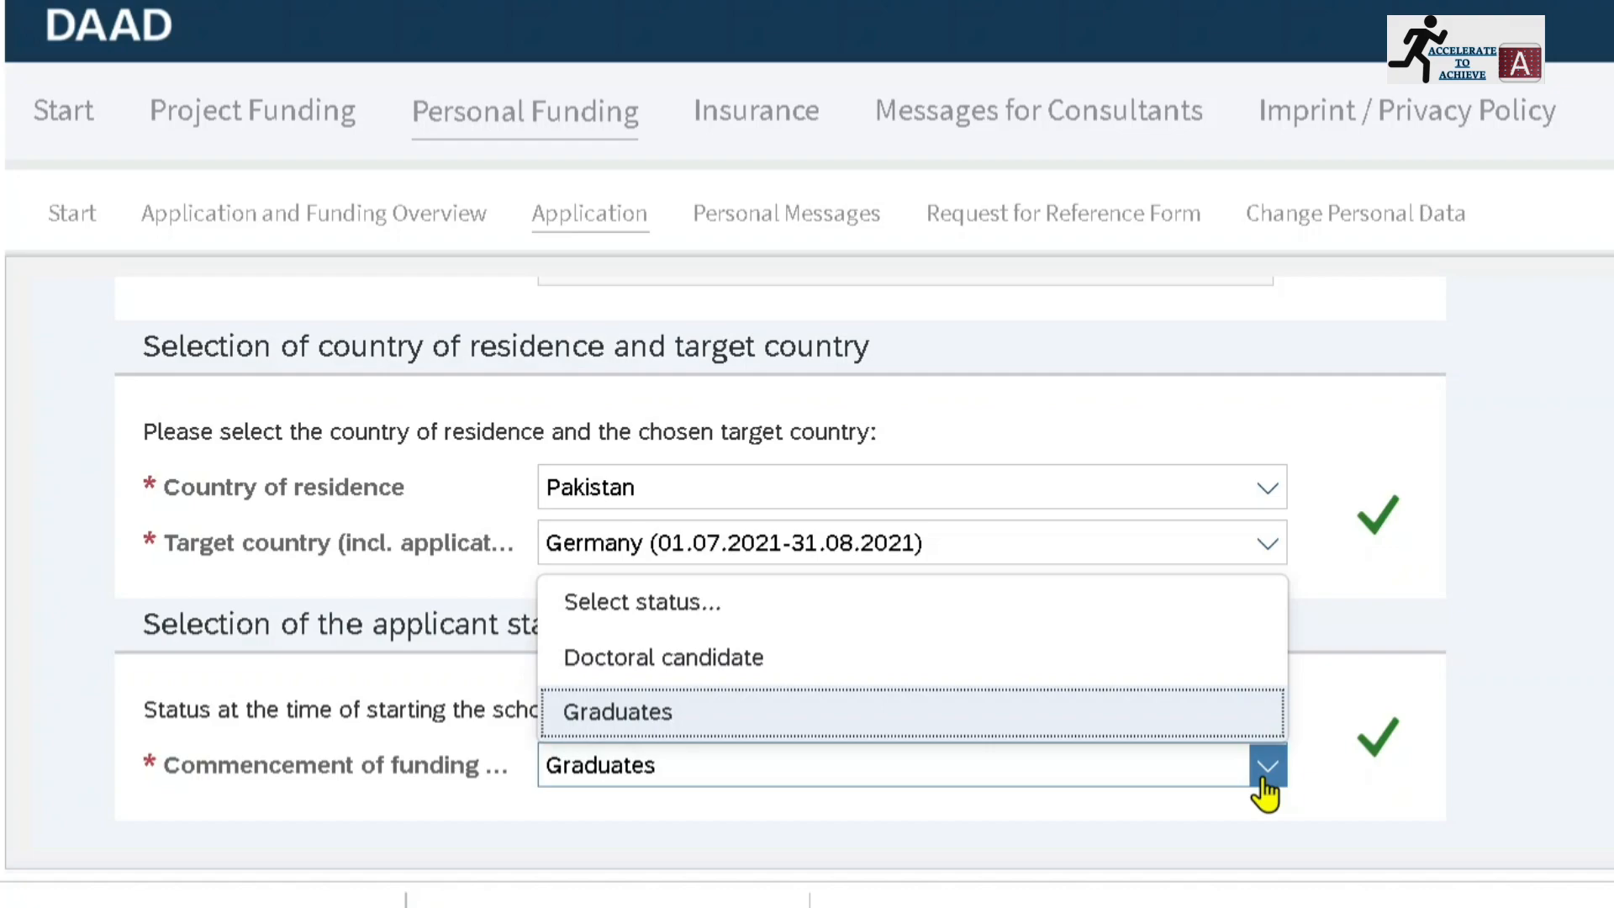
pyautogui.click(1263, 781)
pyautogui.scroll(5, 780, 554)
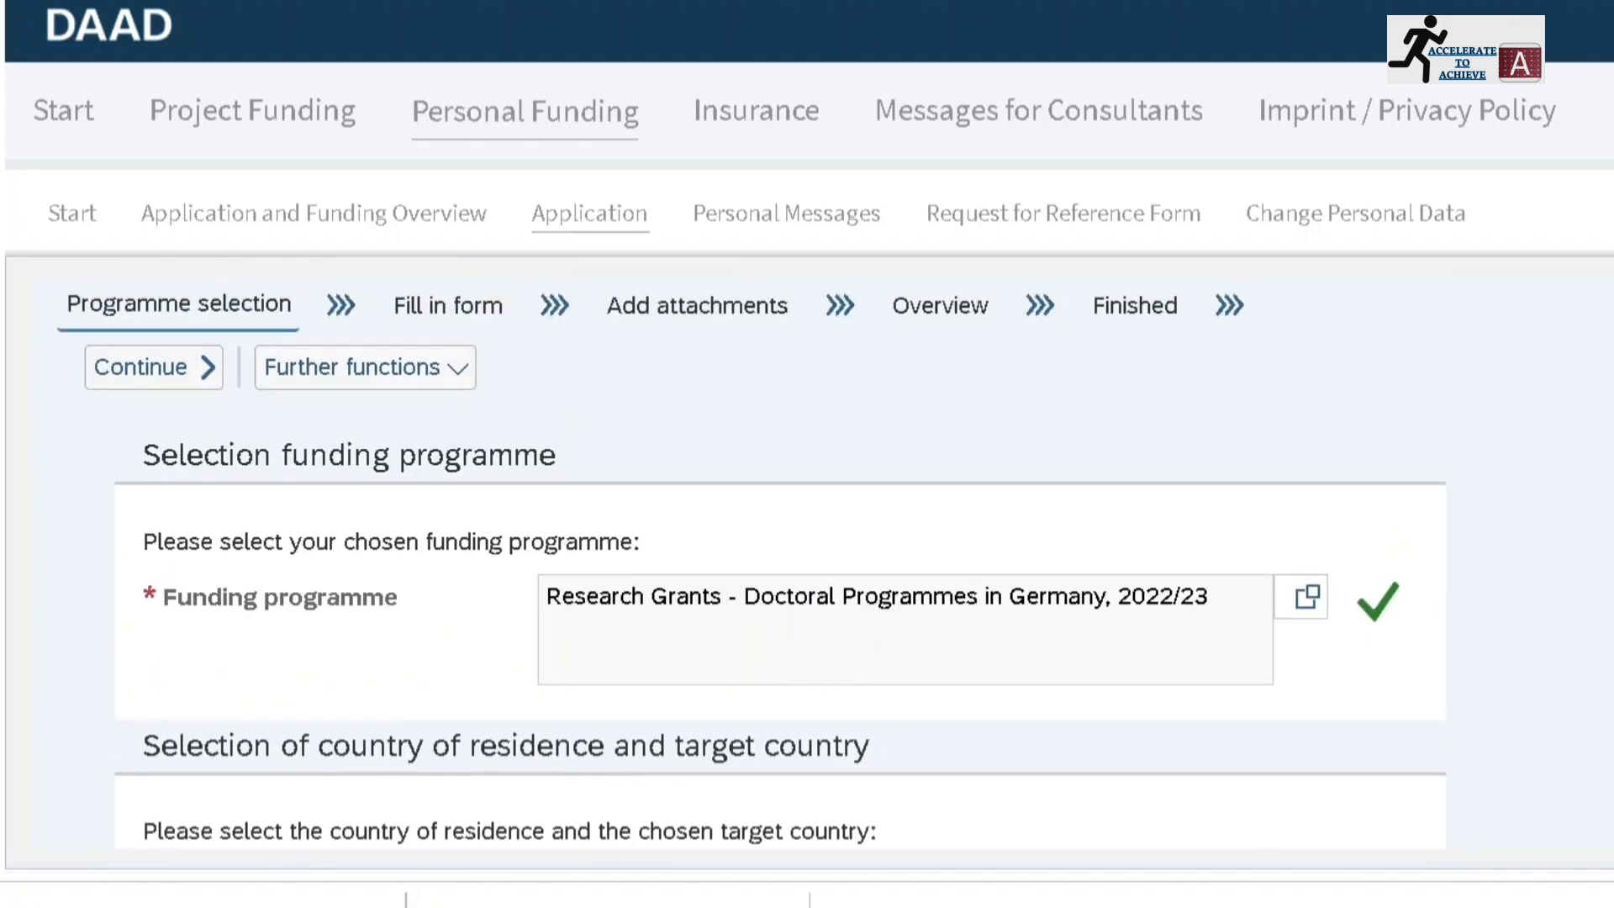
pyautogui.click(138, 382)
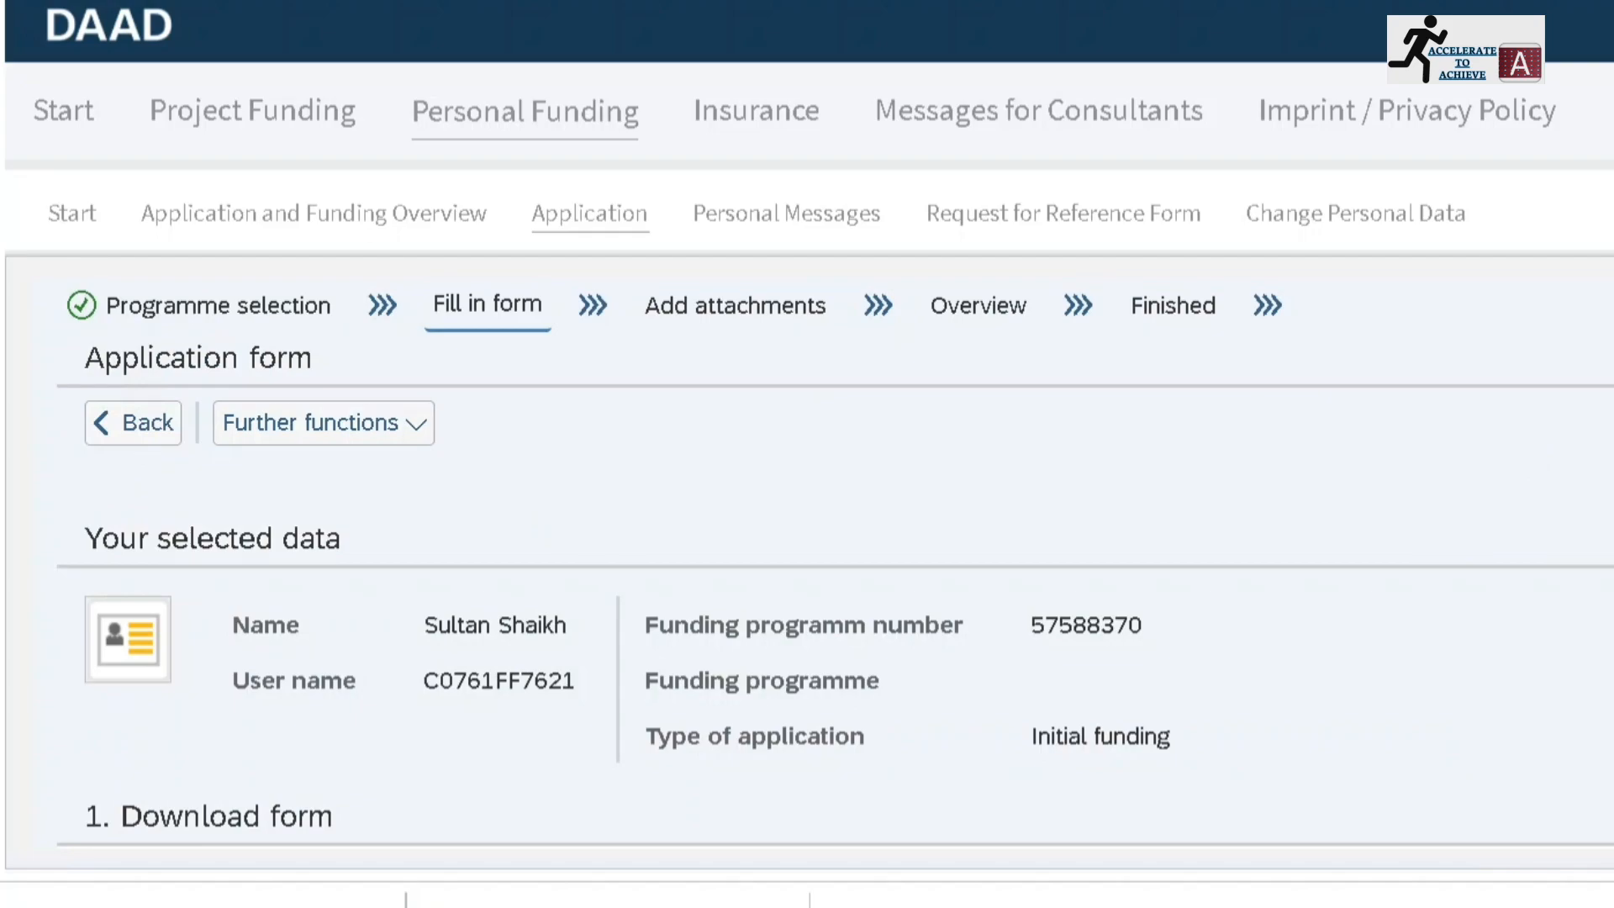
# Download a new funding application form from the Download form section
pyautogui.scroll(-4, 835, 562)
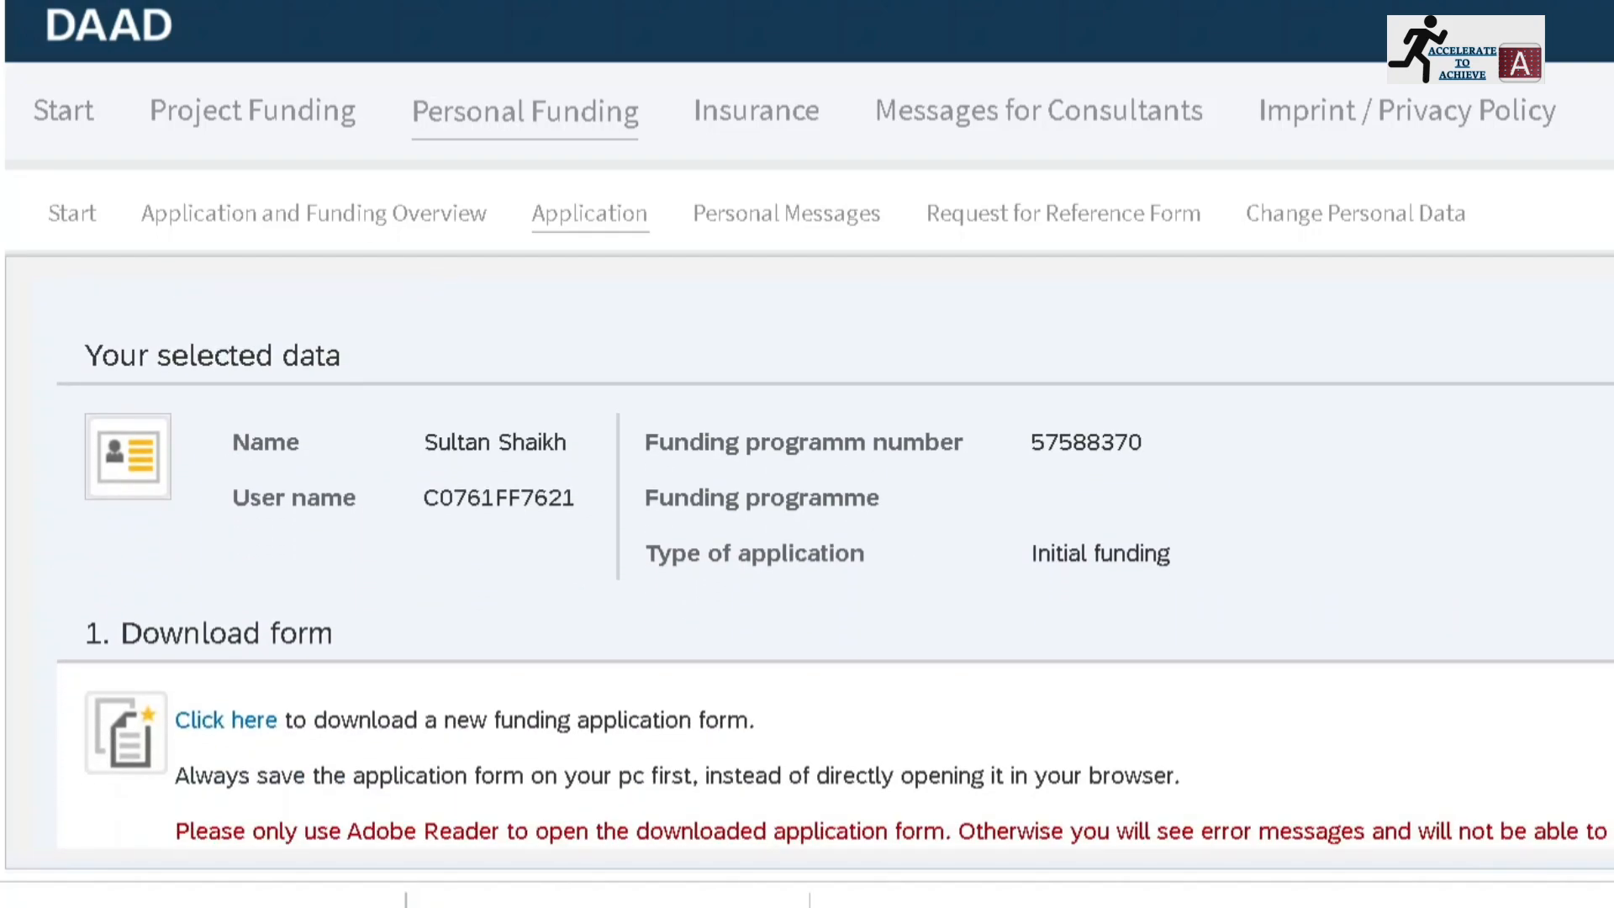
pyautogui.scroll(-2, 834, 562)
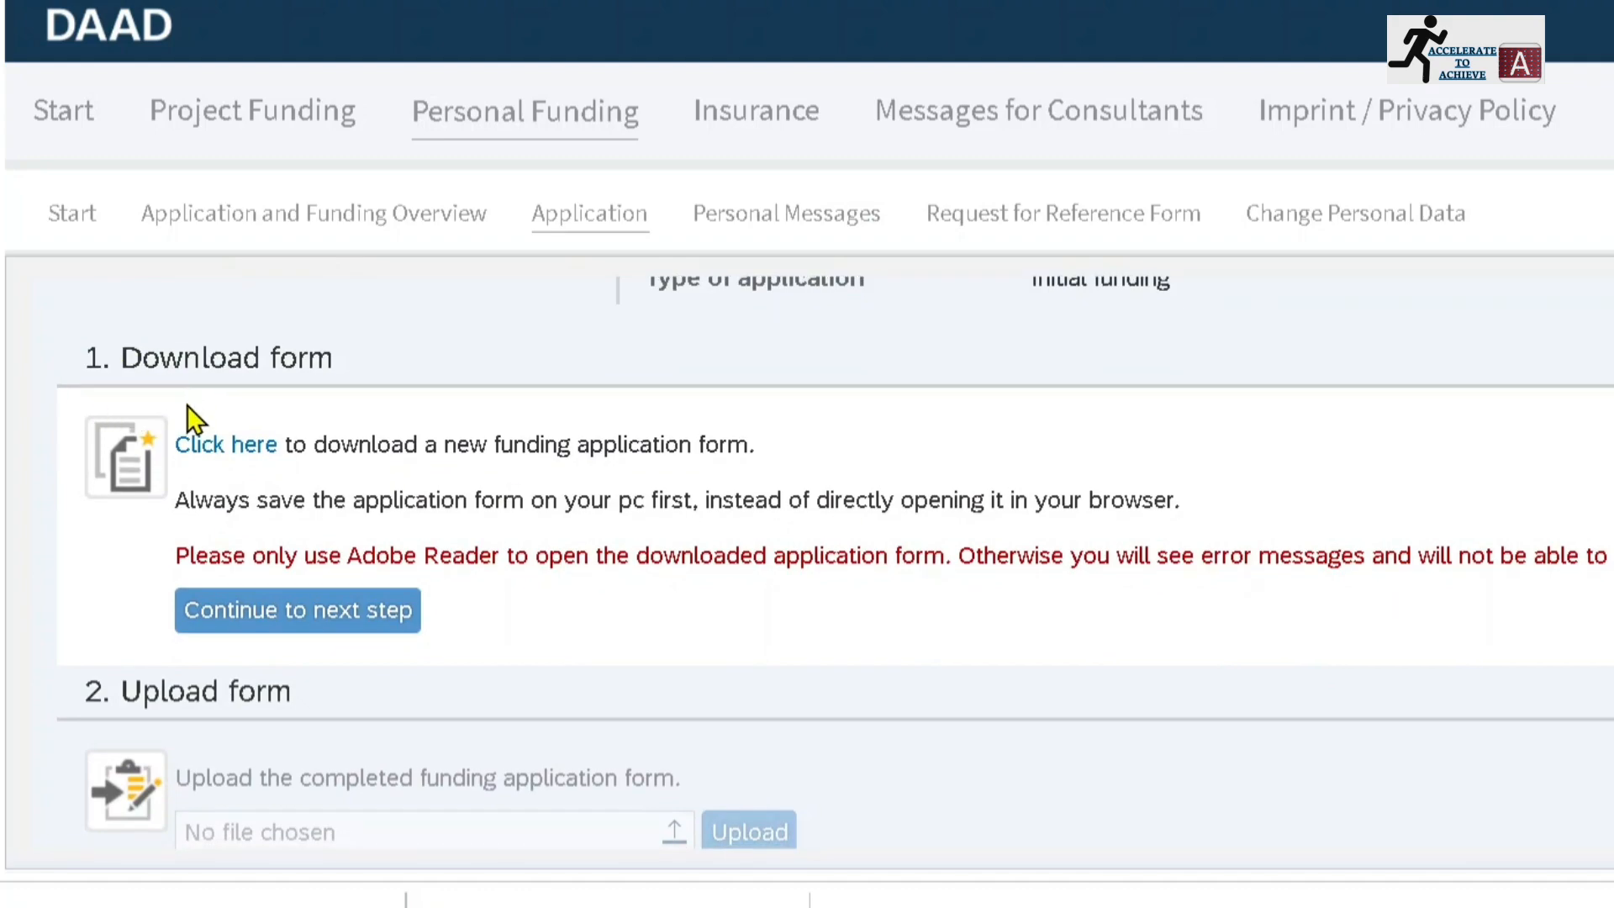
pyautogui.click(207, 456)
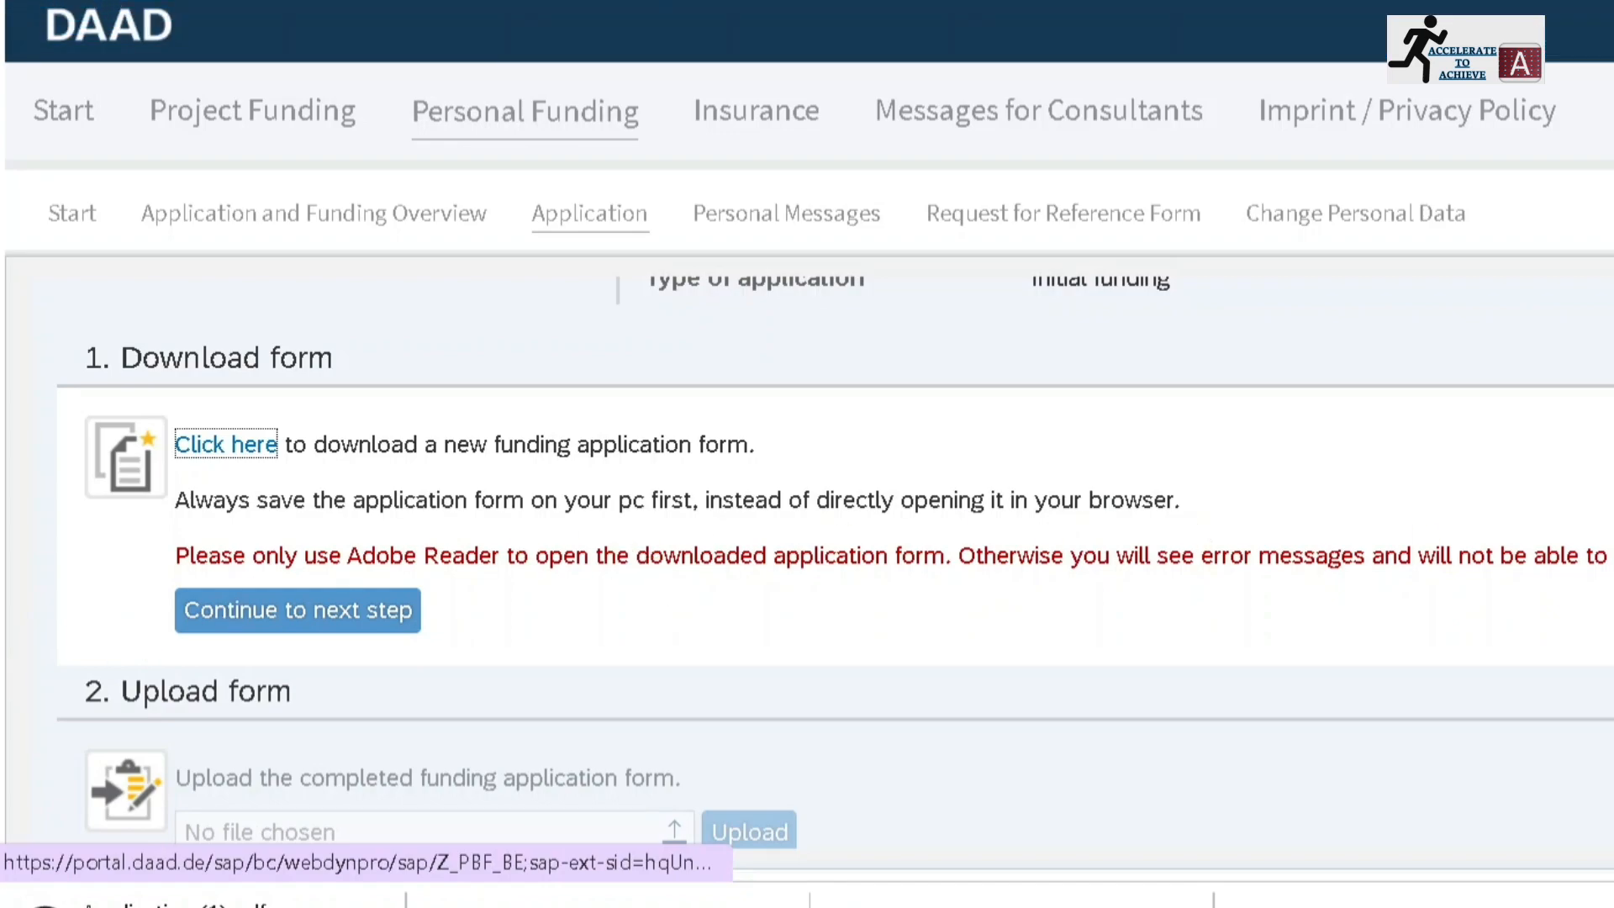
pyautogui.scroll(-3, 807, 564)
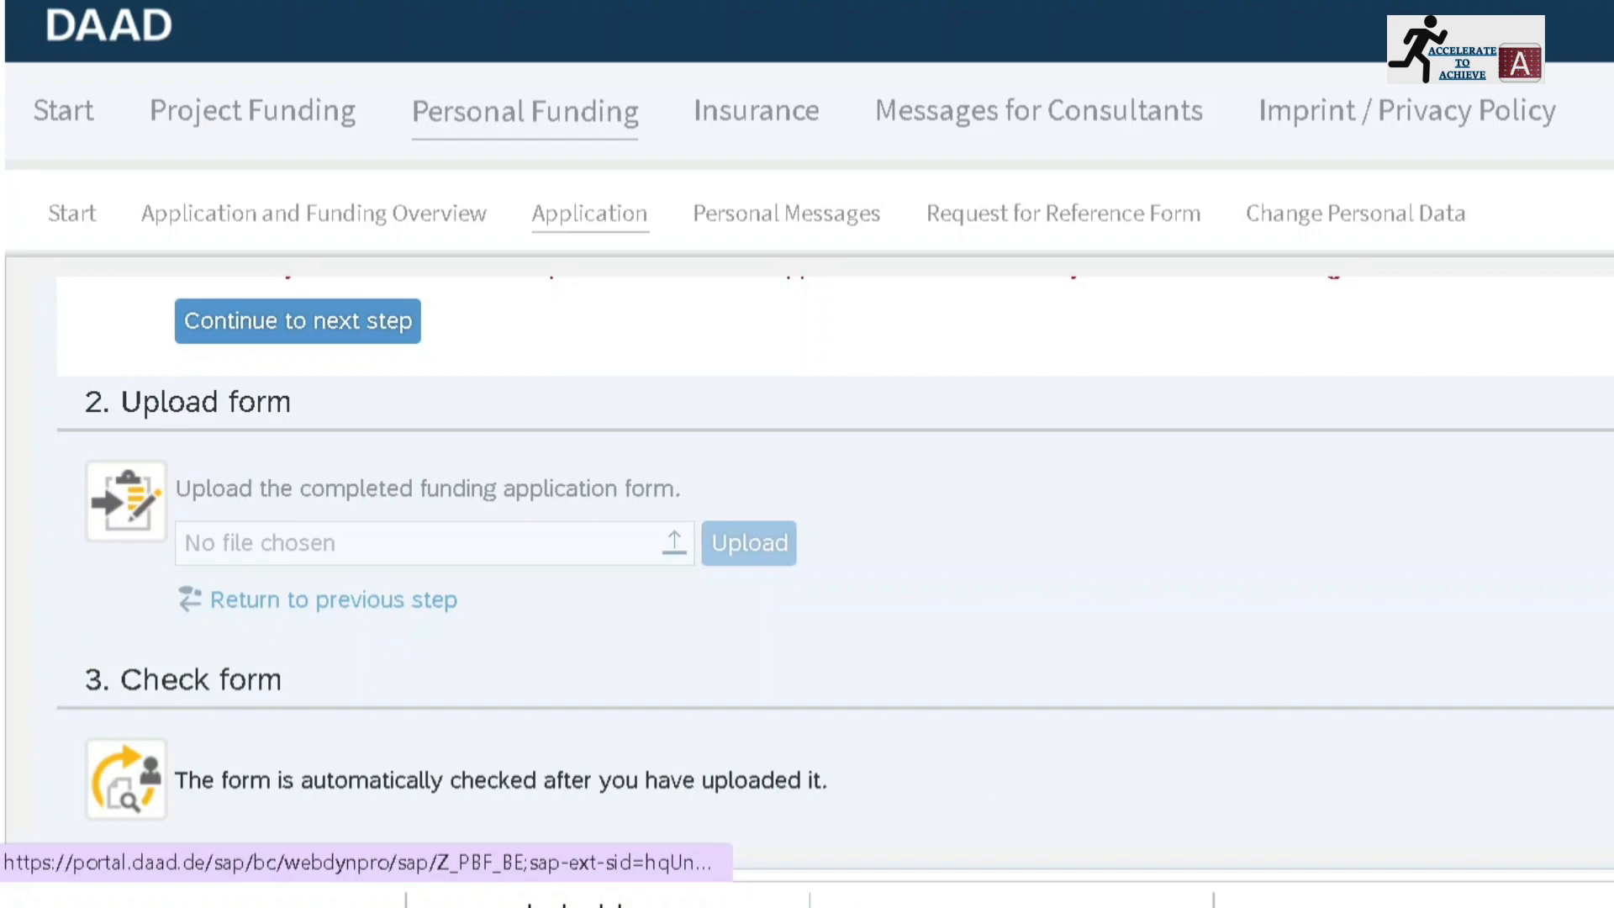
pyautogui.scroll(5, 807, 555)
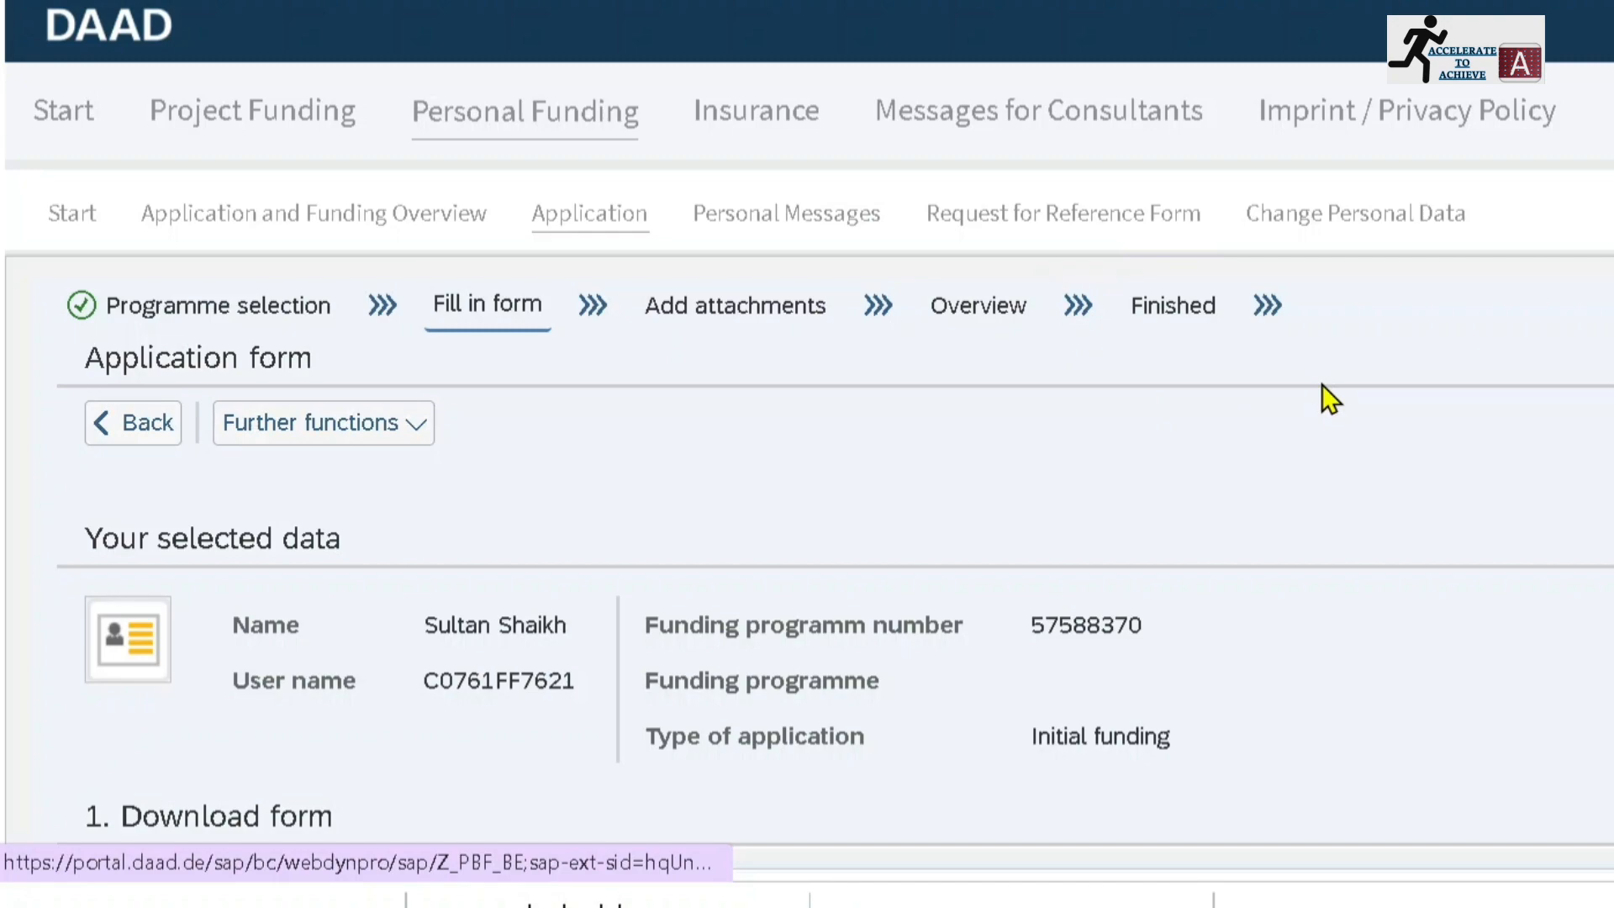
# Open the reference form request and set the referee's academic title to Prof
pyautogui.click(769, 224)
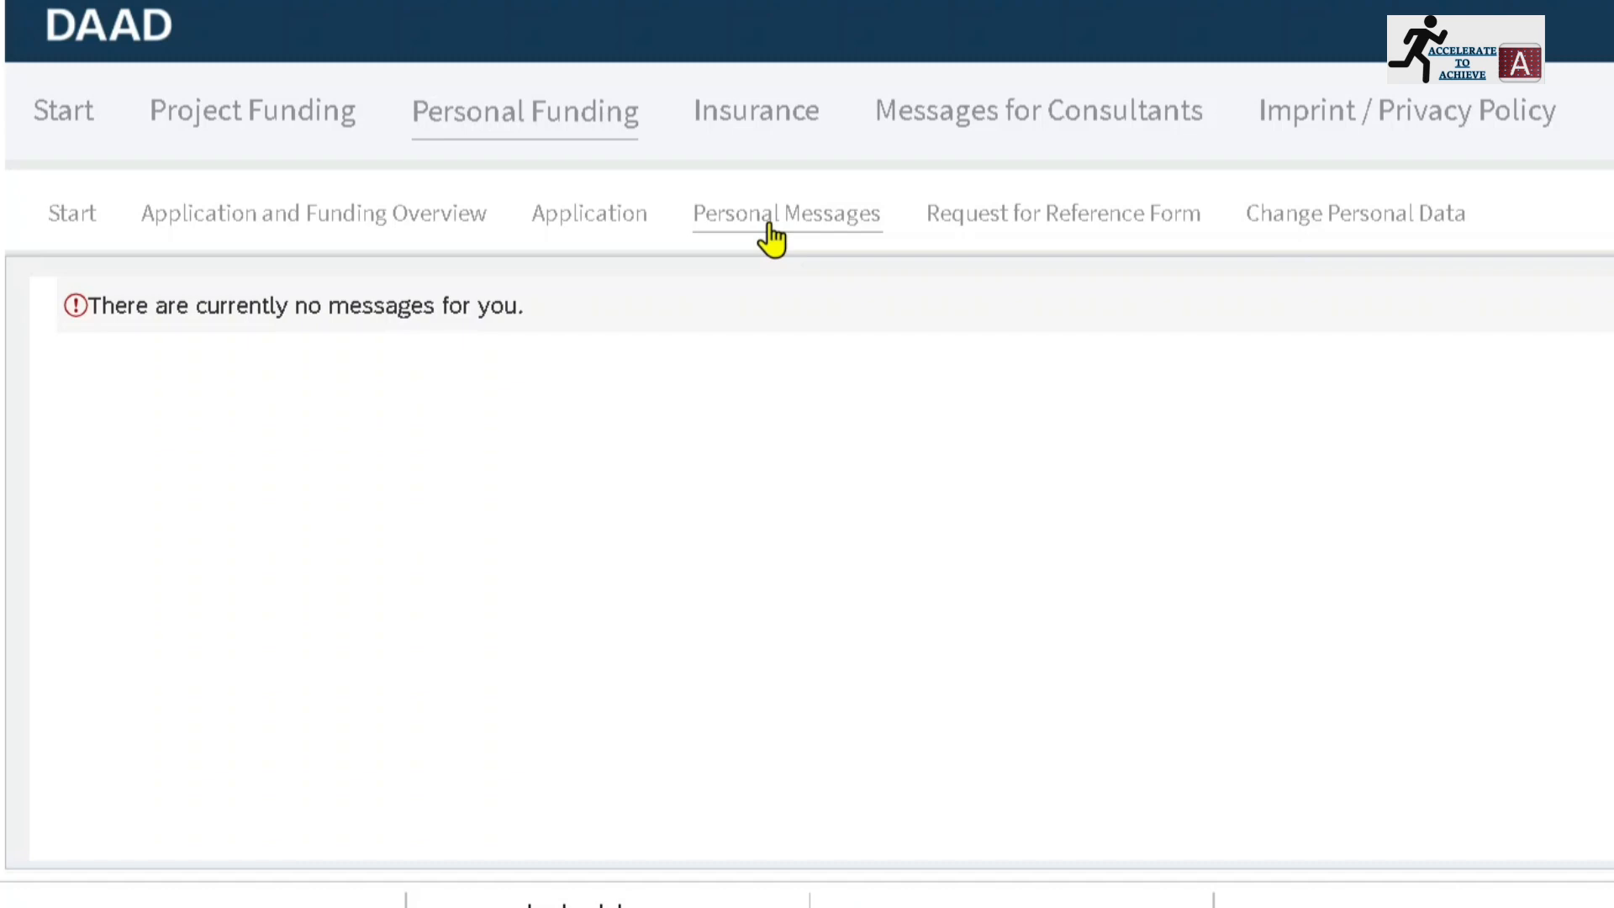
pyautogui.click(1000, 220)
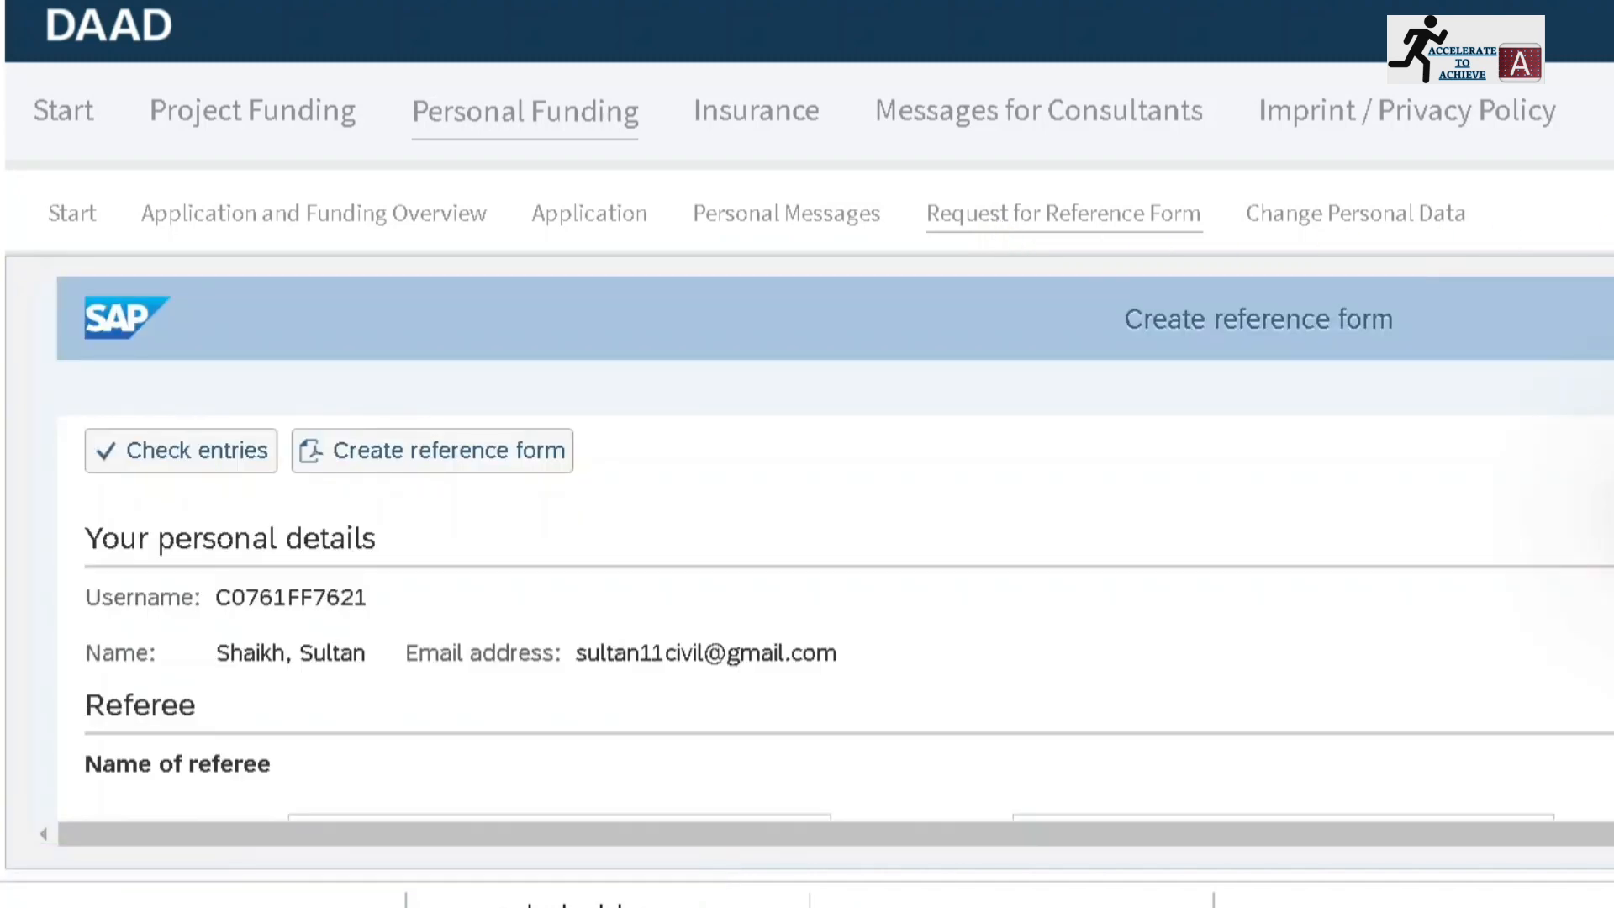
pyautogui.scroll(-4, 834, 548)
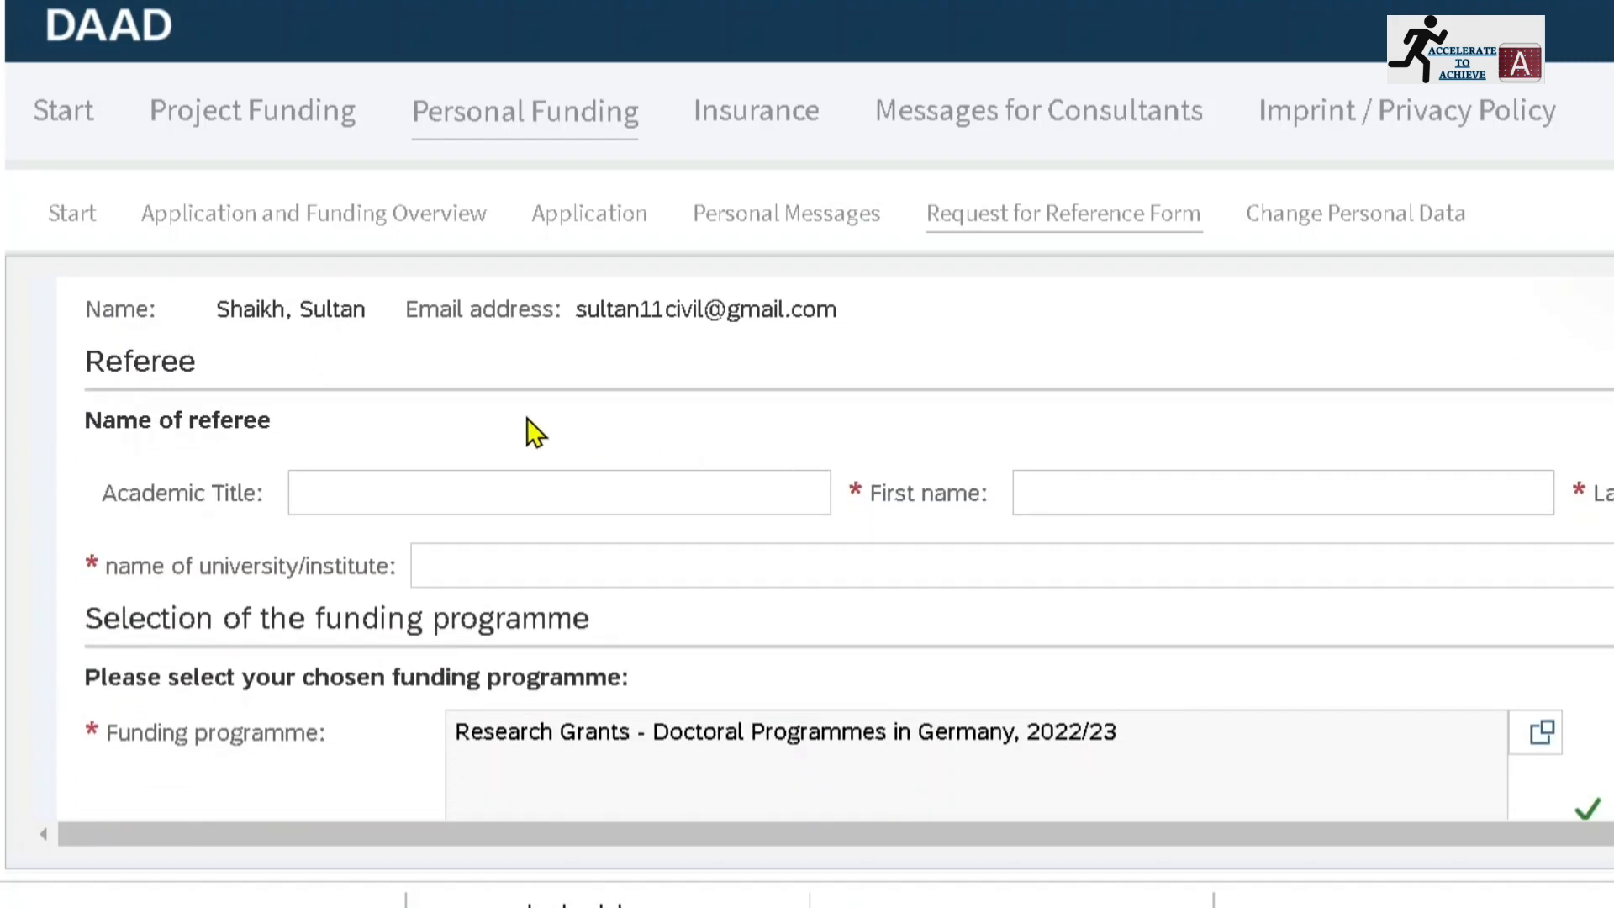
pyautogui.click(345, 484)
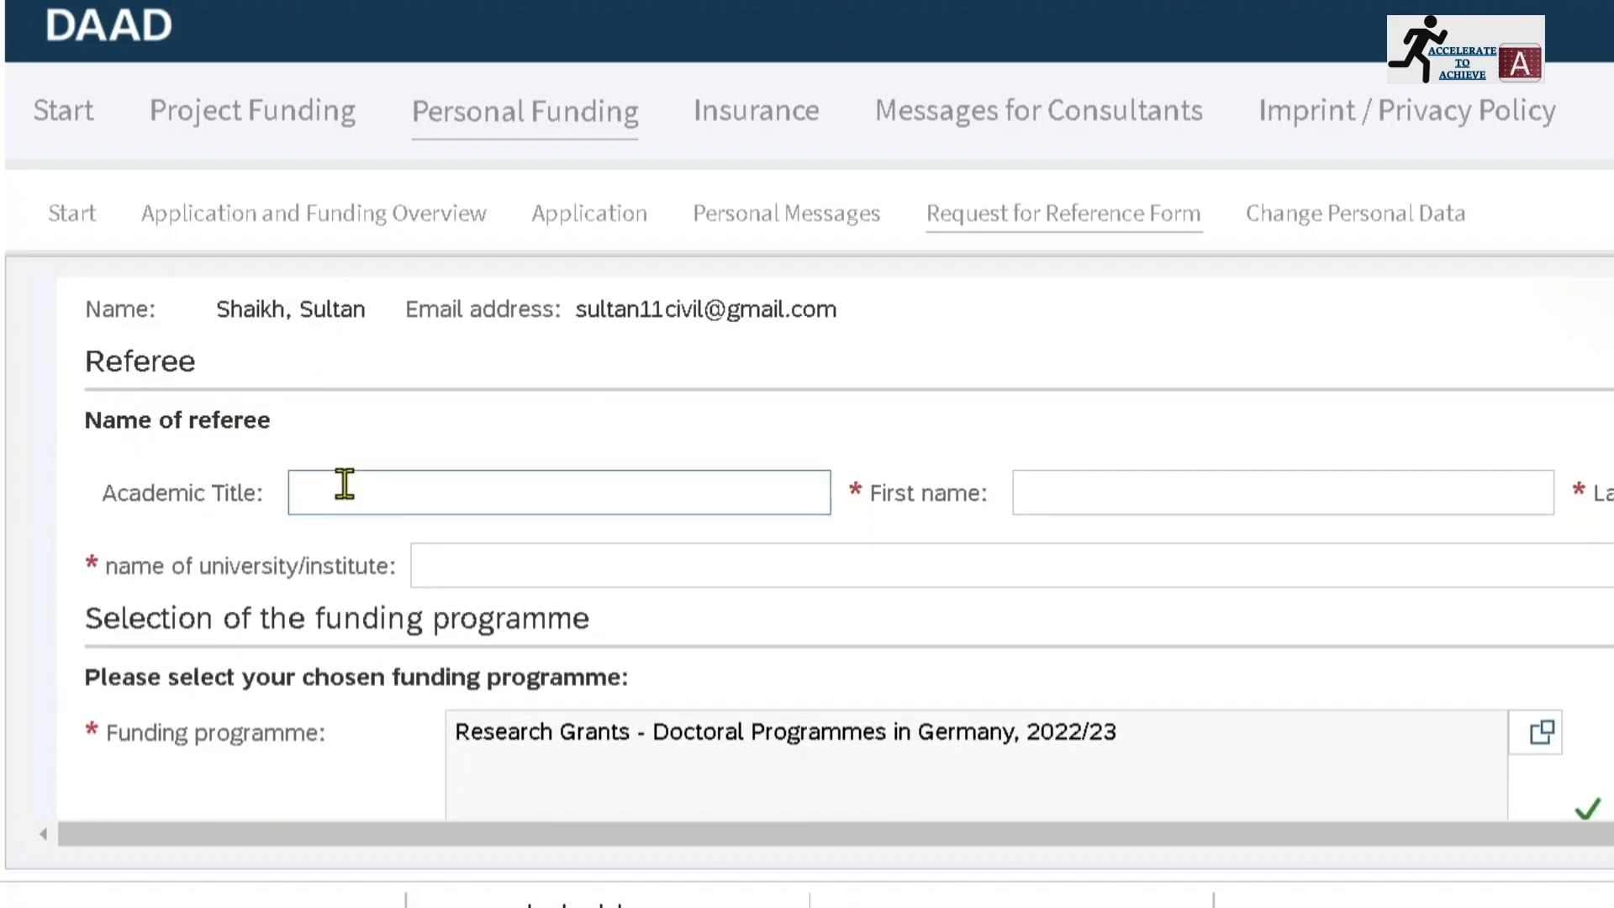
pyautogui.click(344, 484)
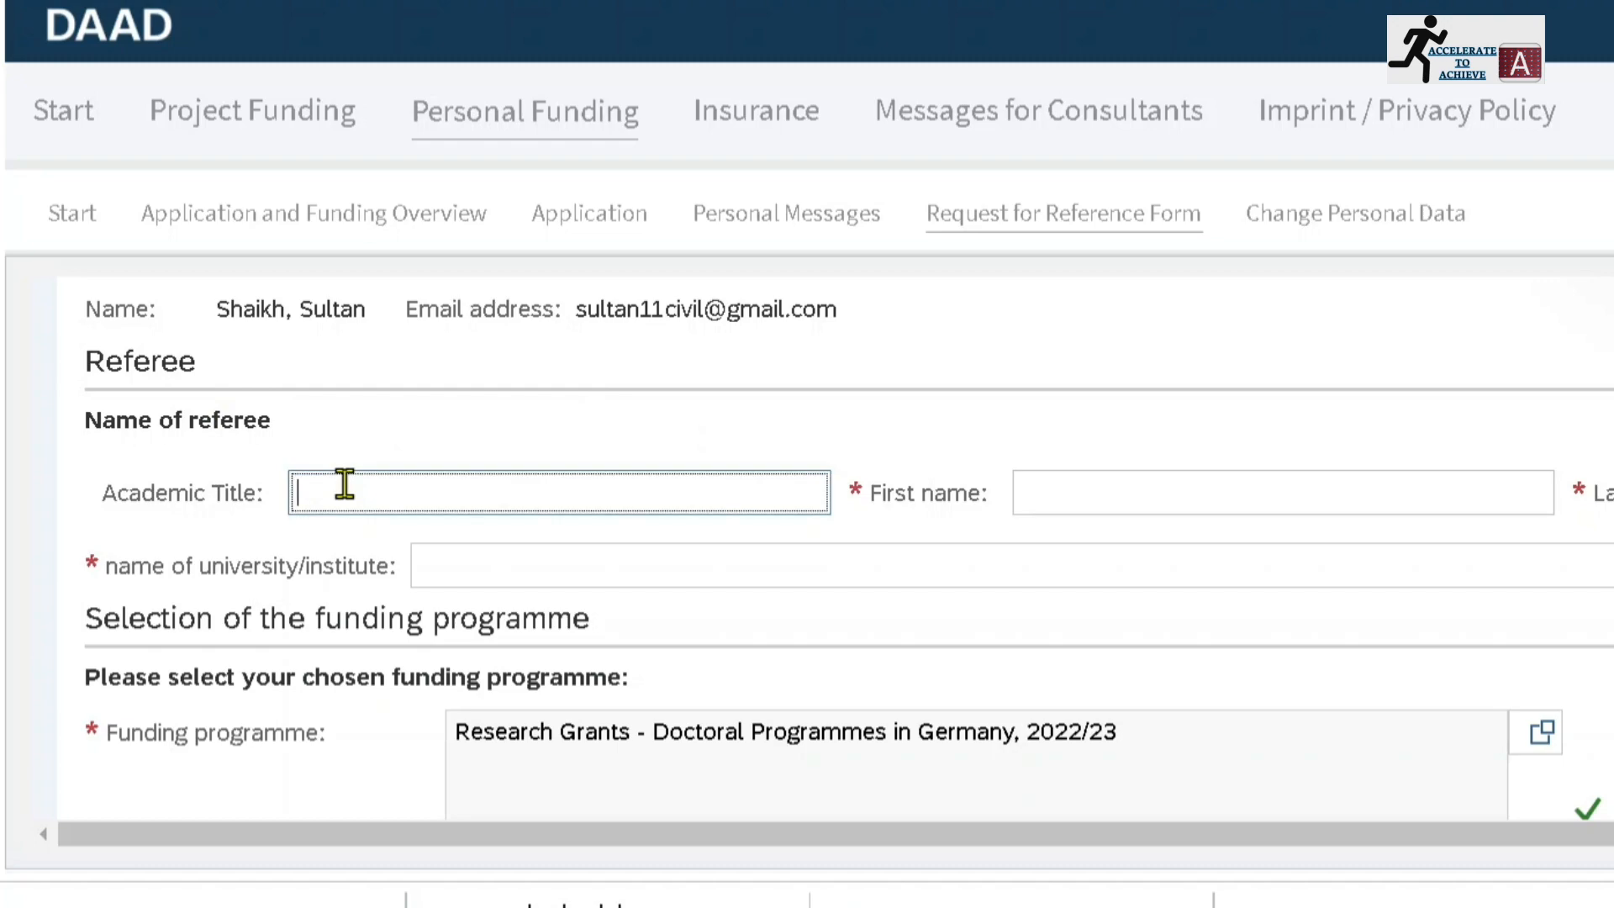
pyautogui.write('Prof')
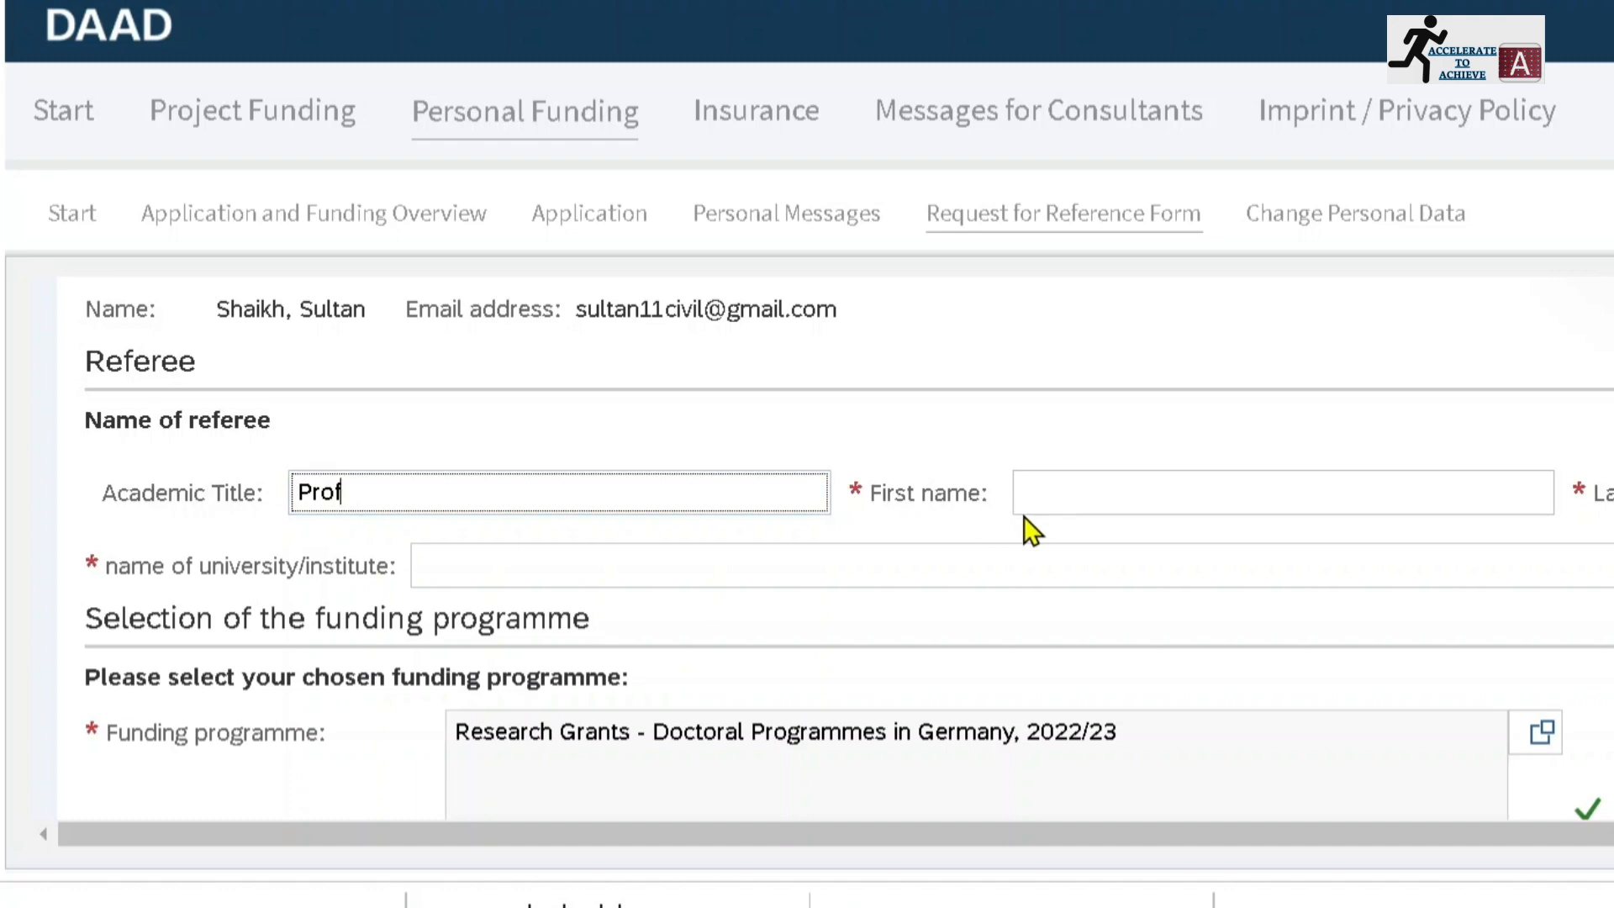
# Enter the referee's first name in the reference form request
pyautogui.click(1046, 498)
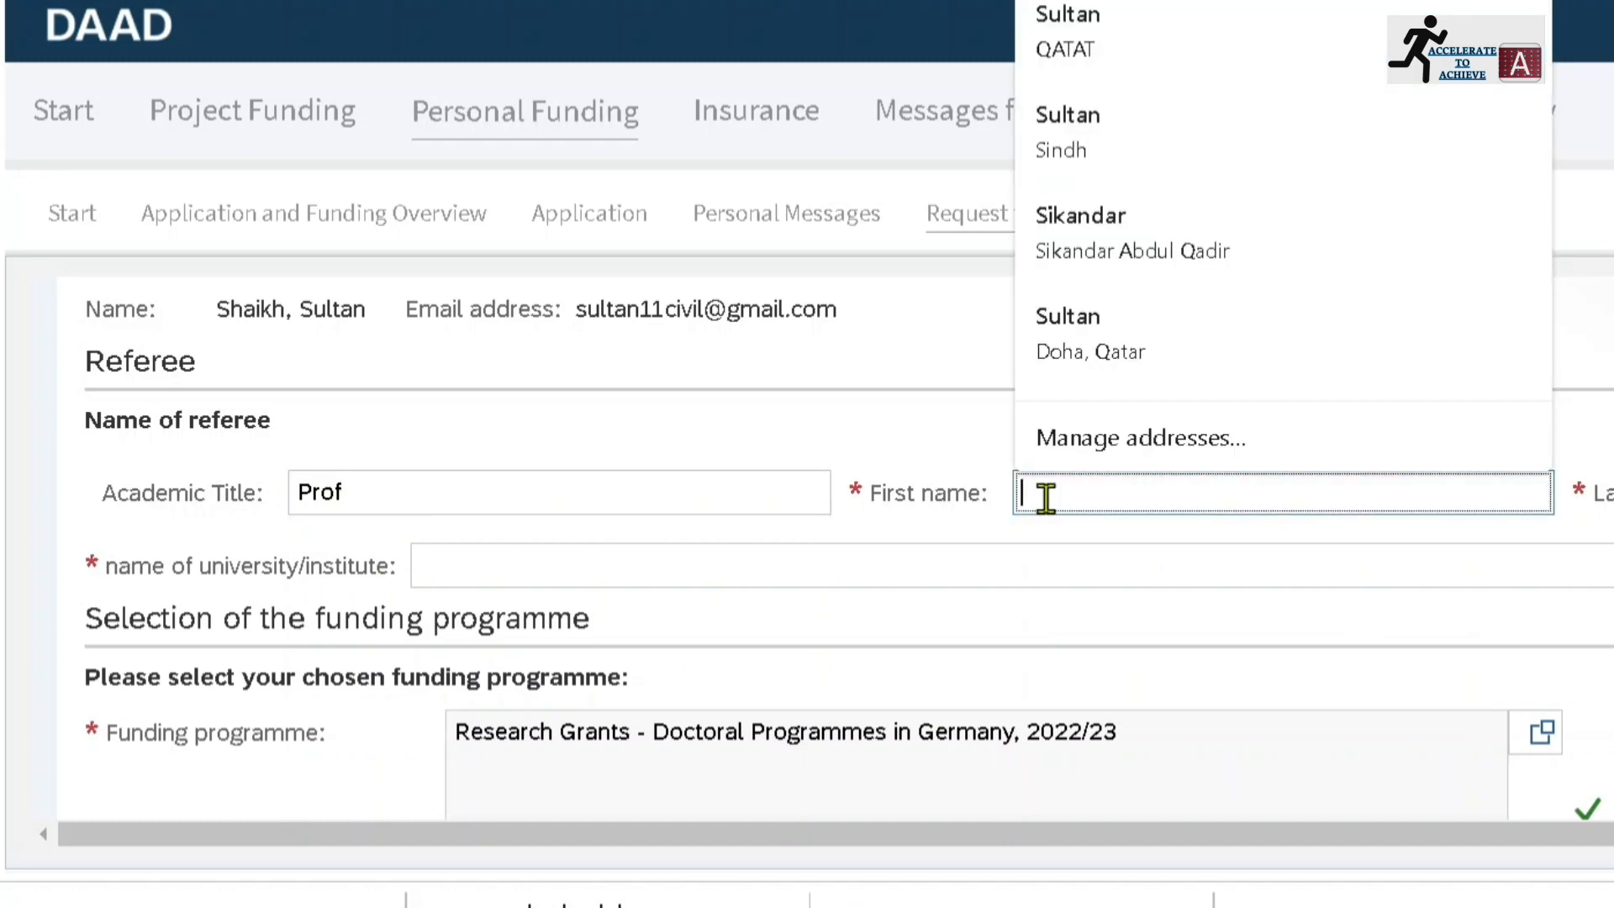
pyautogui.write('Abbas')
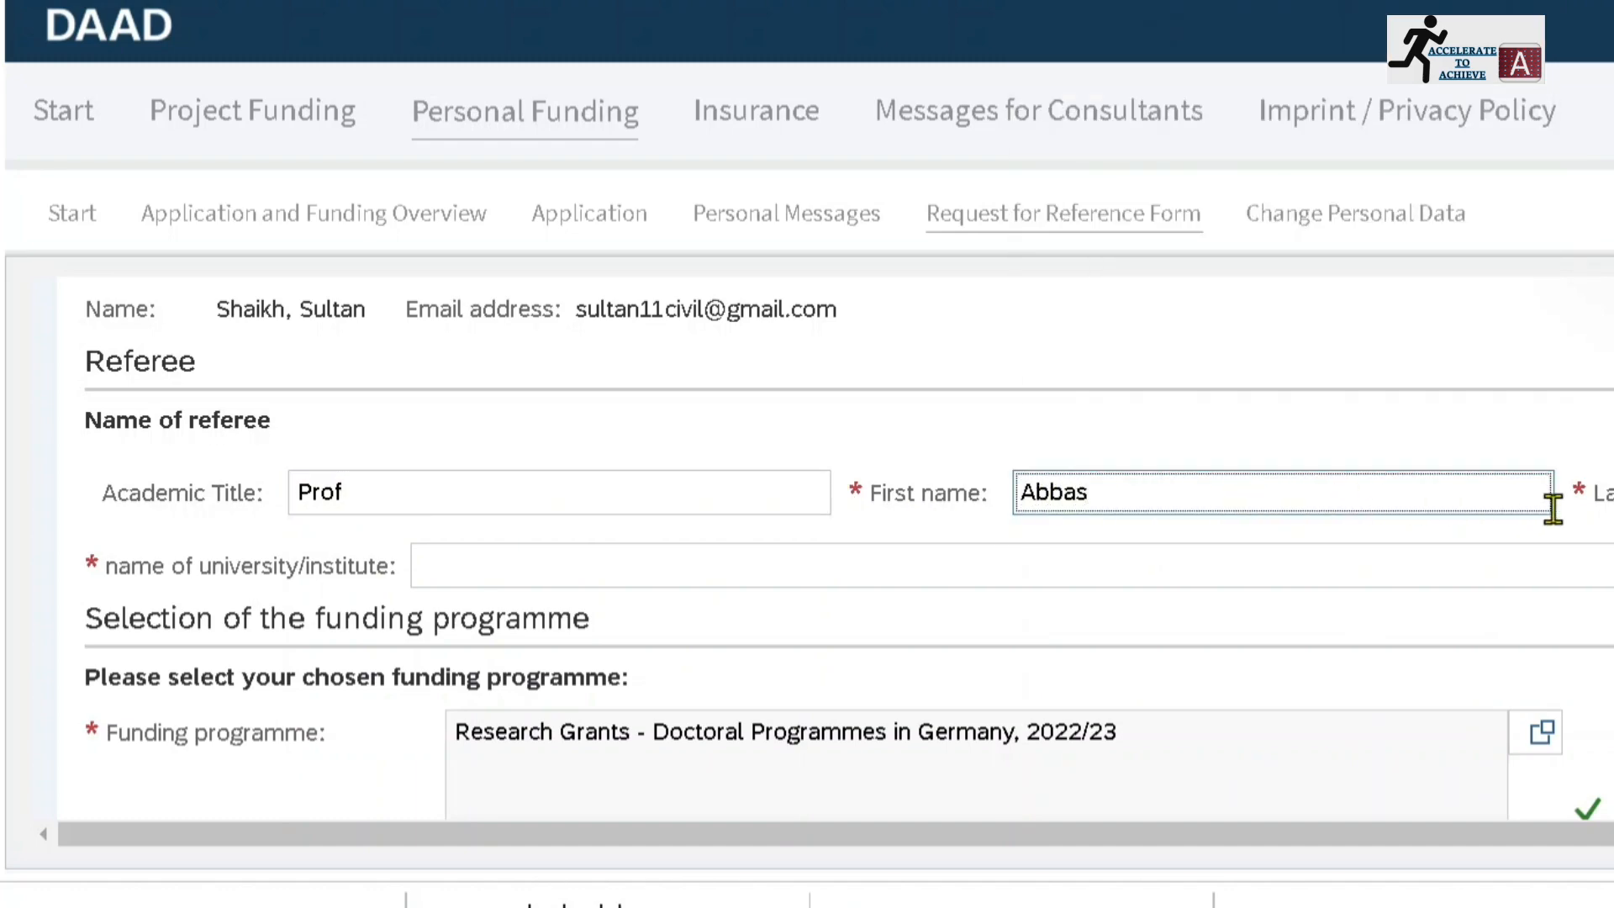
pyautogui.press('Tab')
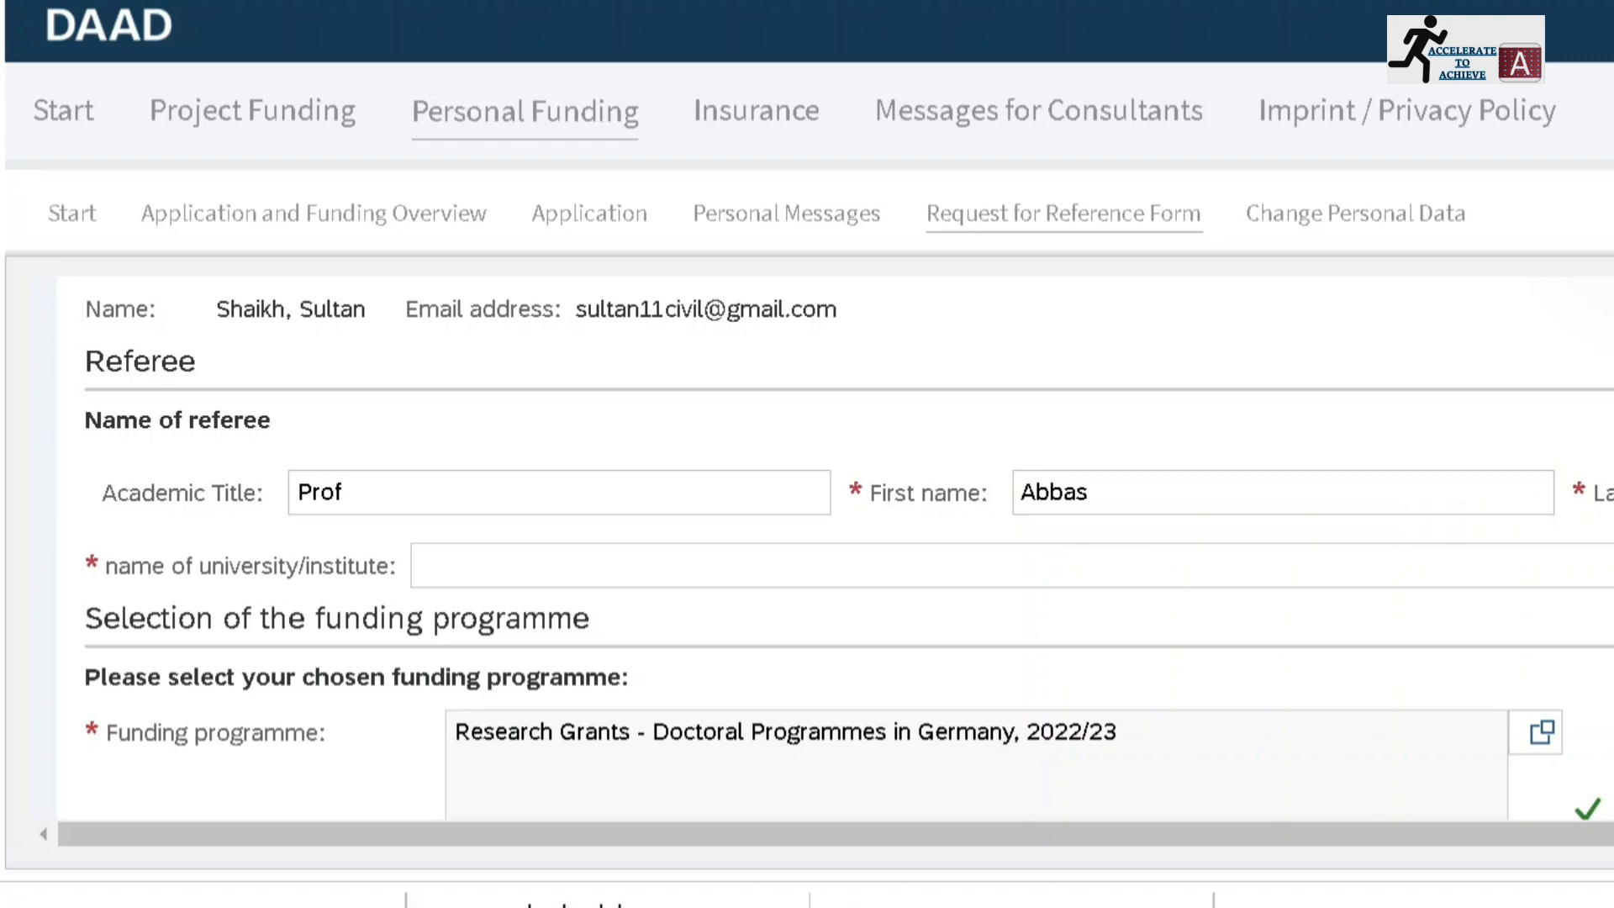
# Set the referee's university/institute to Mehran University of Engineering and Technology,Jamshoro
pyautogui.click(1204, 567)
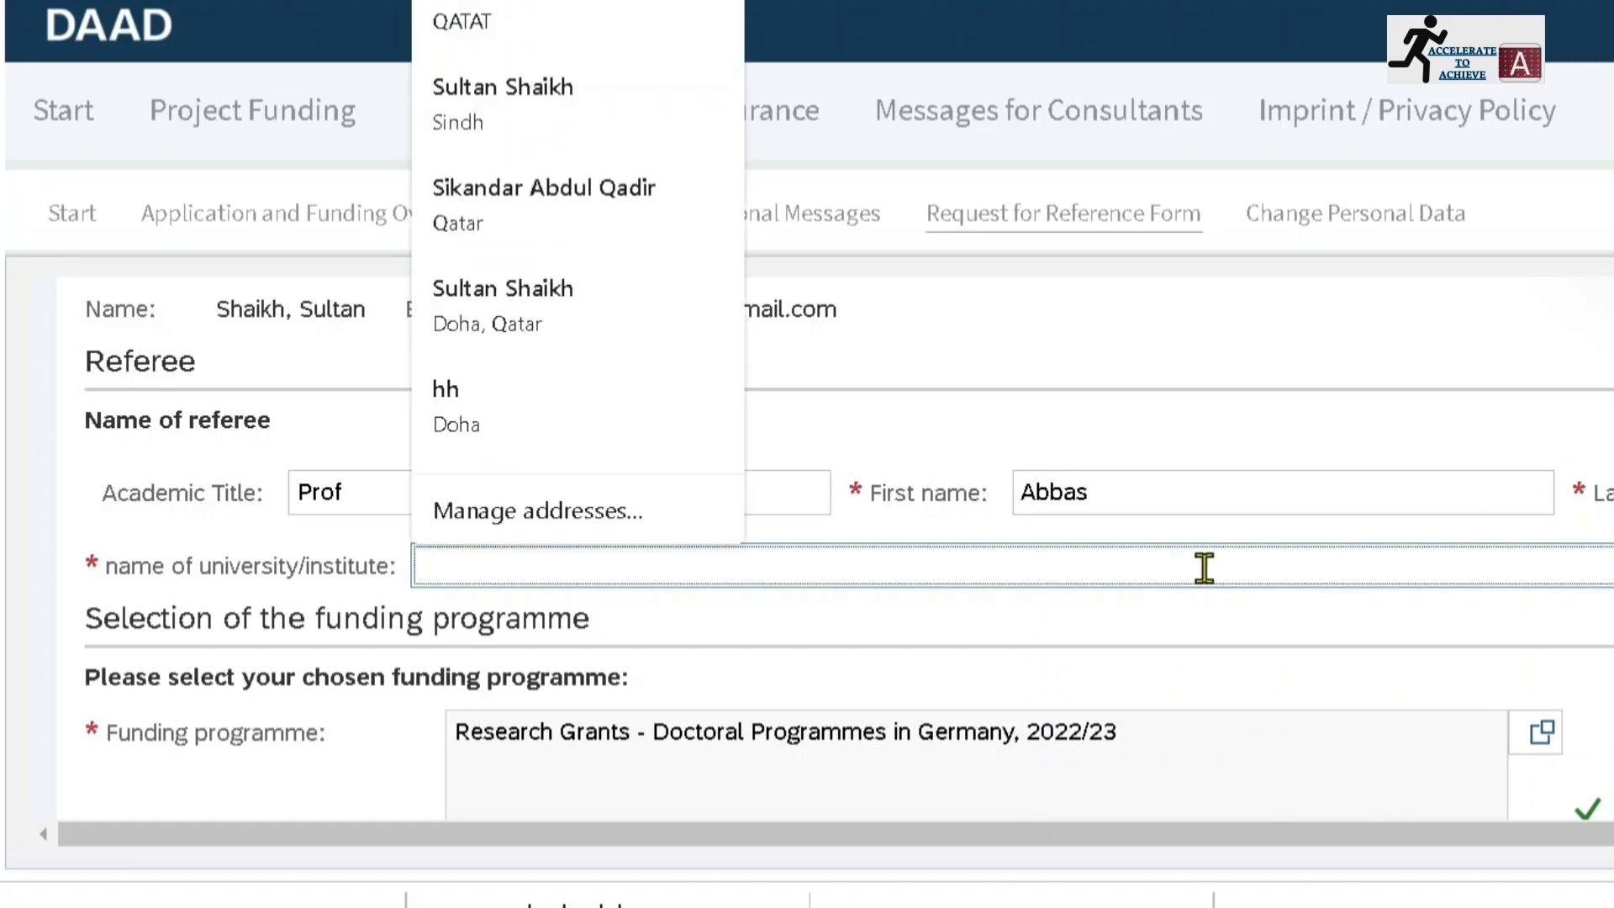
pyautogui.write('Meh')
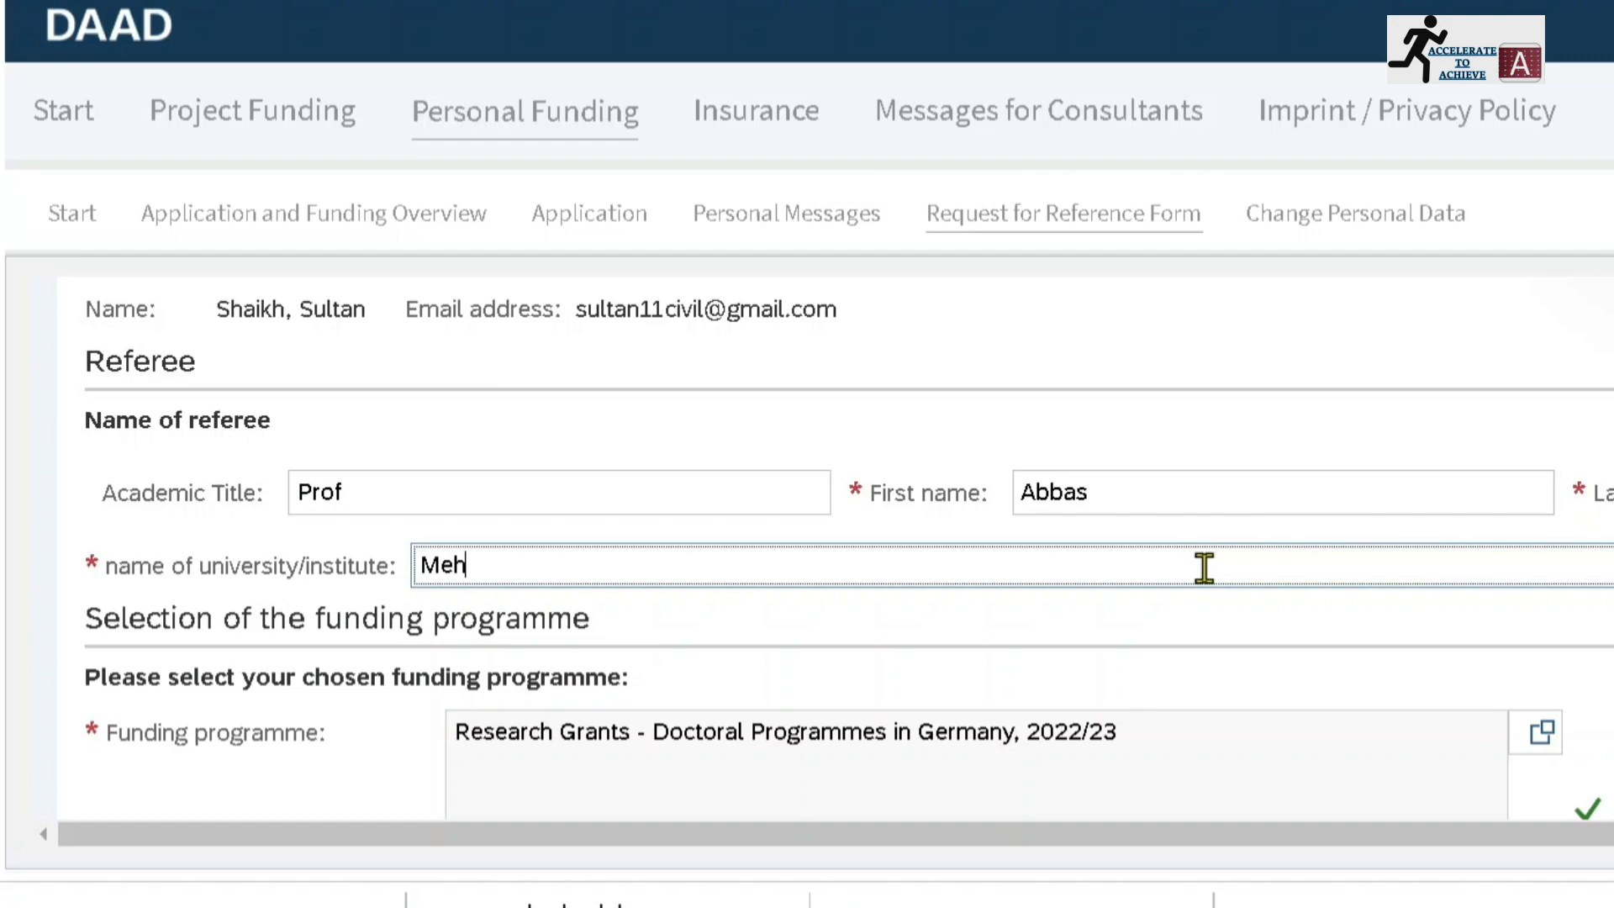
pyautogui.write('ran Univer')
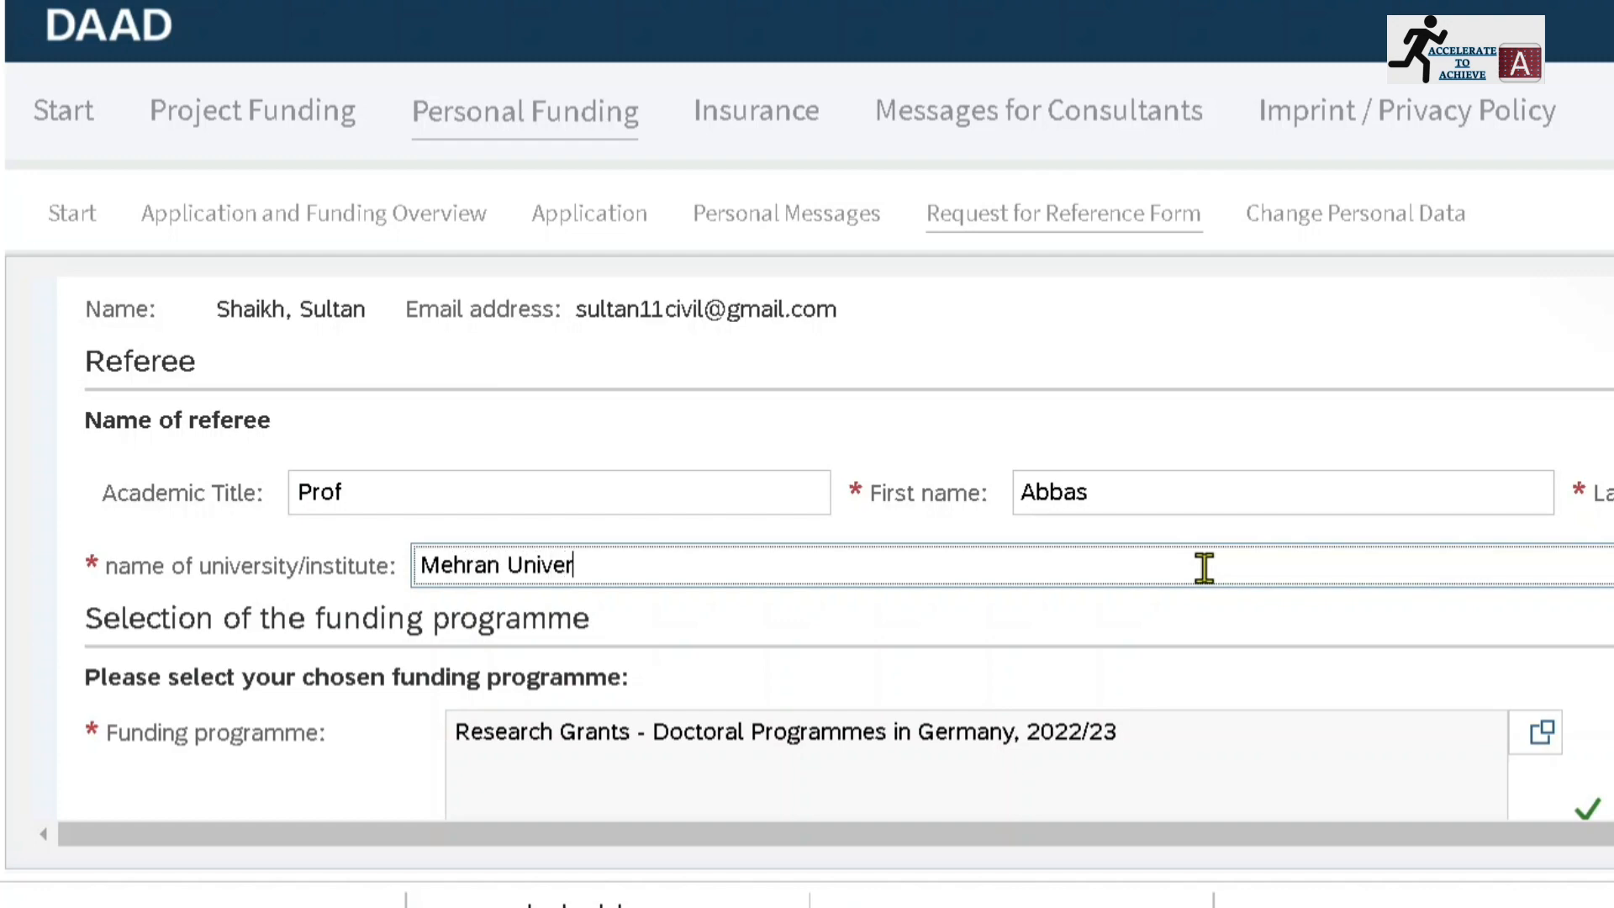
pyautogui.write('sity of Engi')
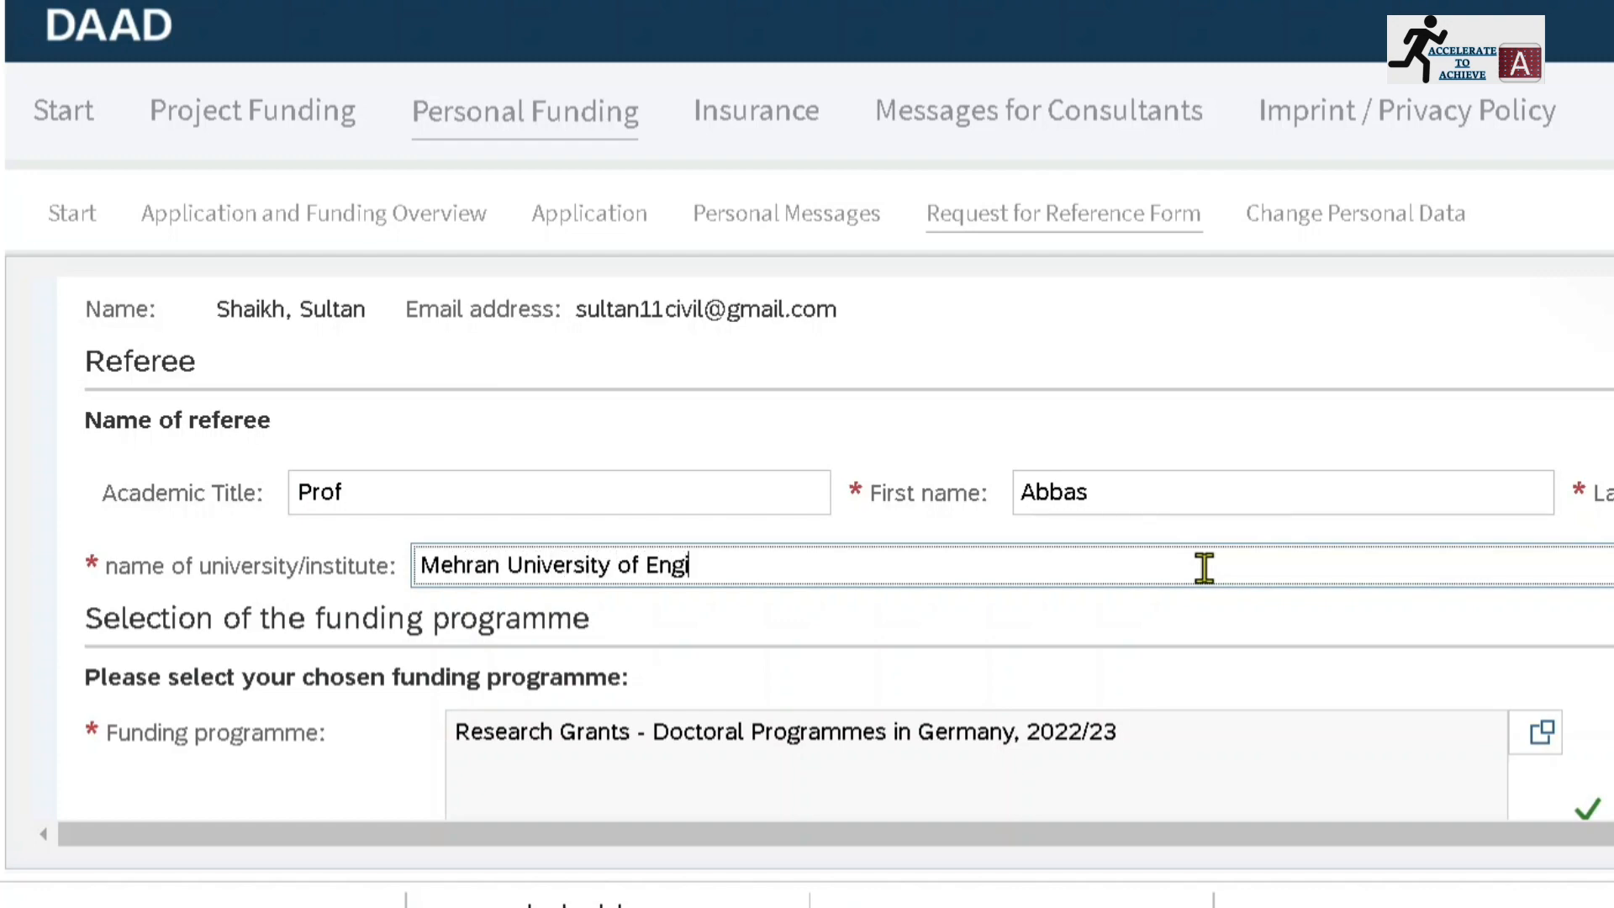
pyautogui.write('neering and Technil')
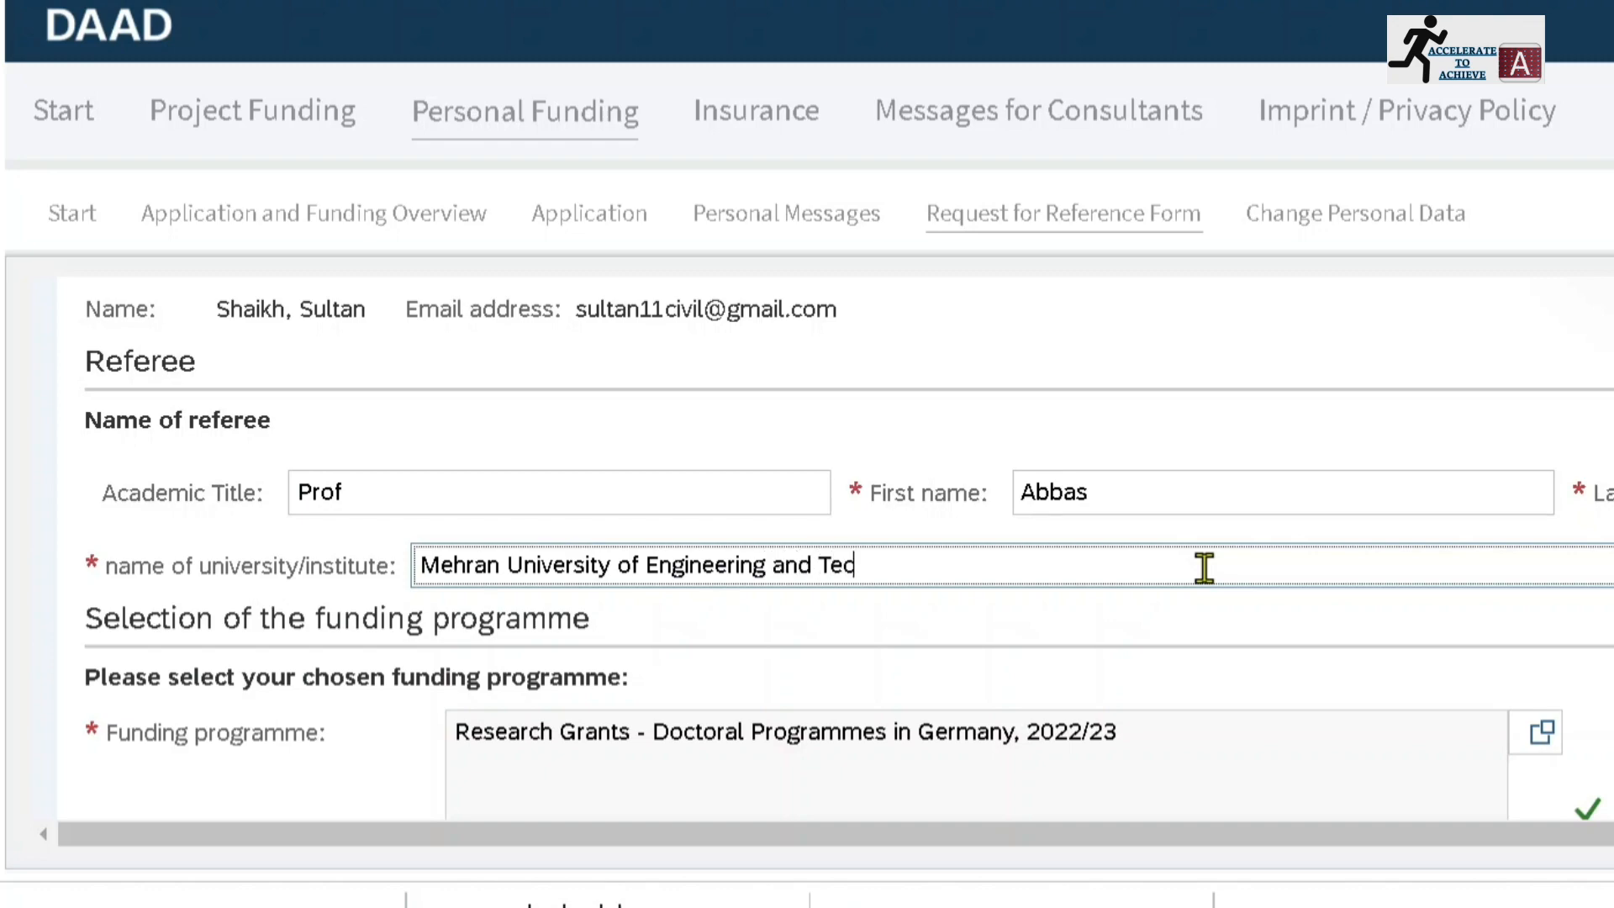
pyautogui.press('BackSpace')
pyautogui.press('BackSpace')
pyautogui.write('ology,Jamshoro')
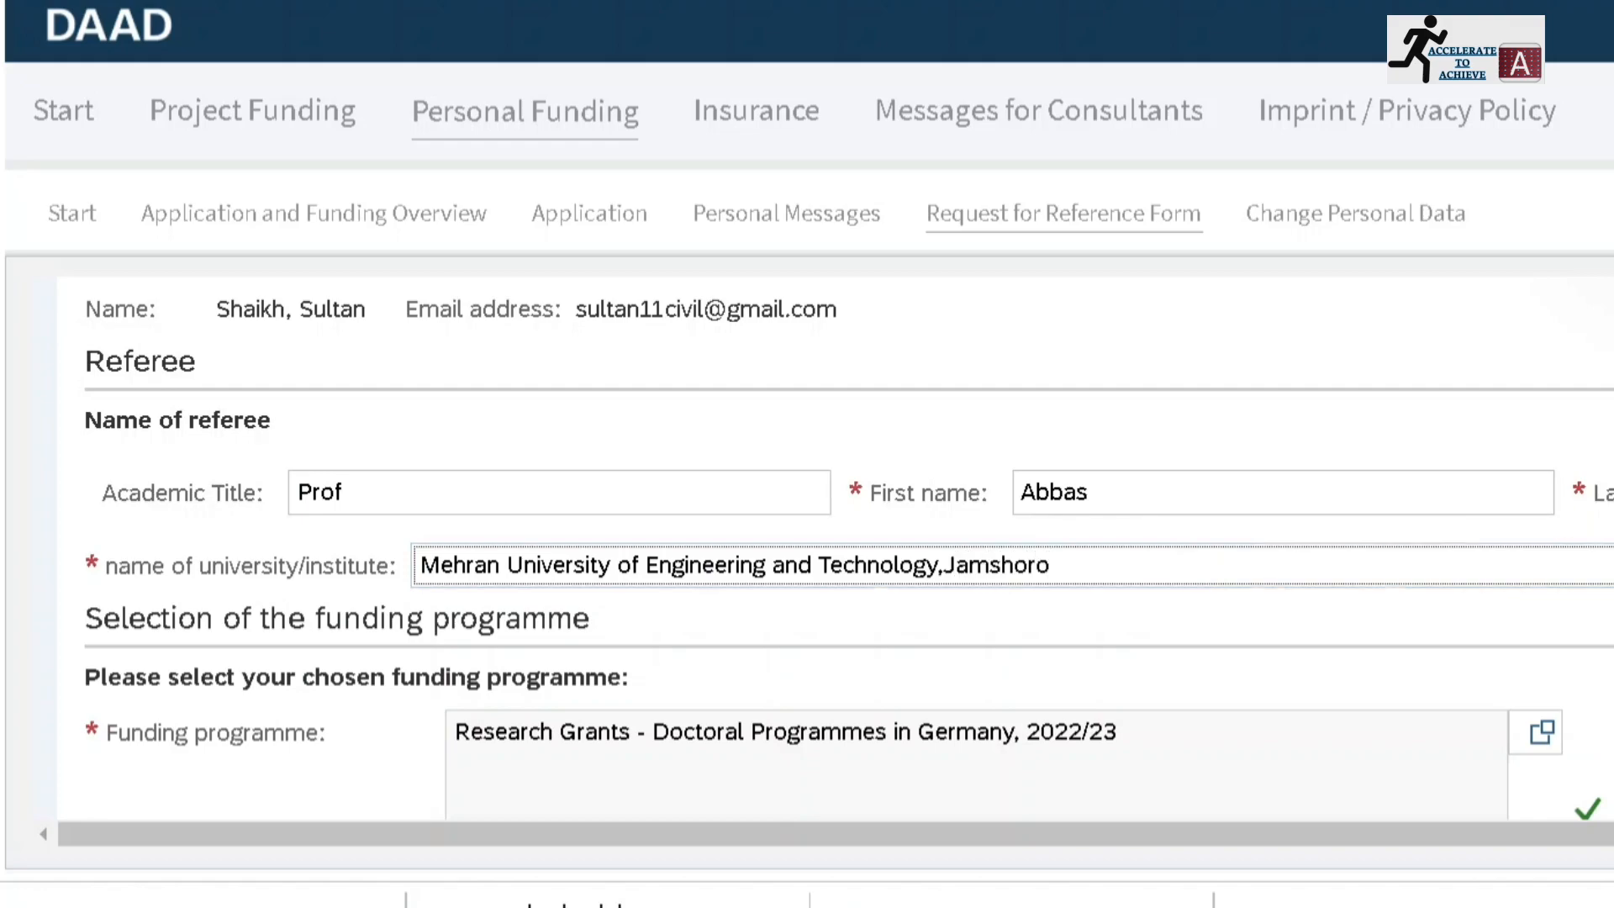
# Select Pakistan as the country of residence
pyautogui.scroll(-2, 1203, 568)
pyautogui.scroll(-5, 849, 555)
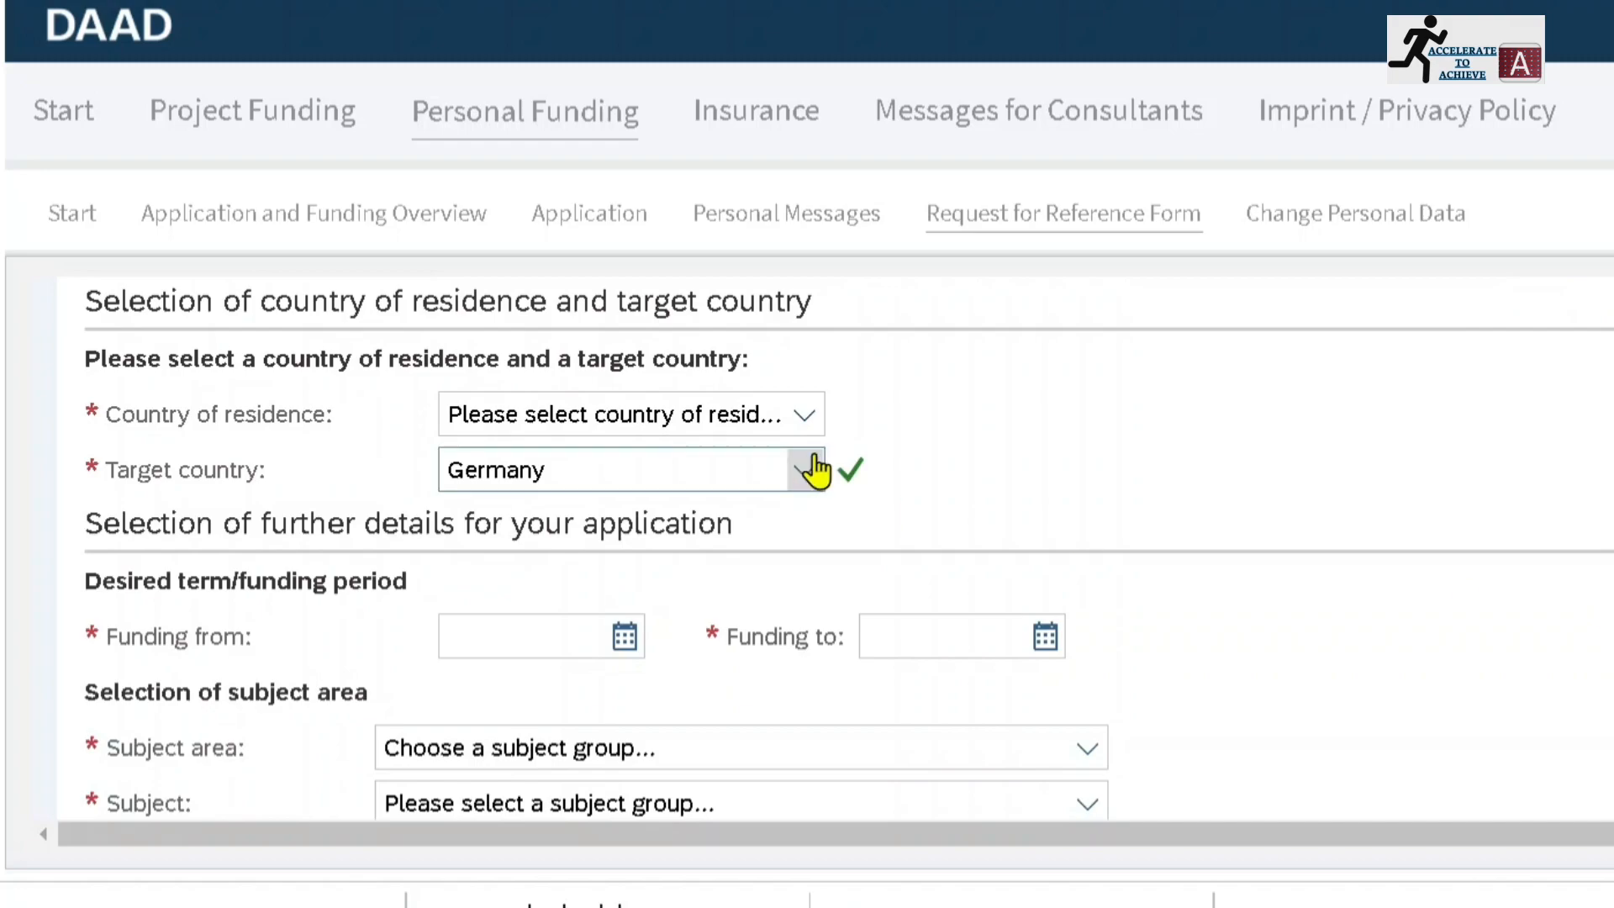
pyautogui.click(804, 421)
pyautogui.press('p')
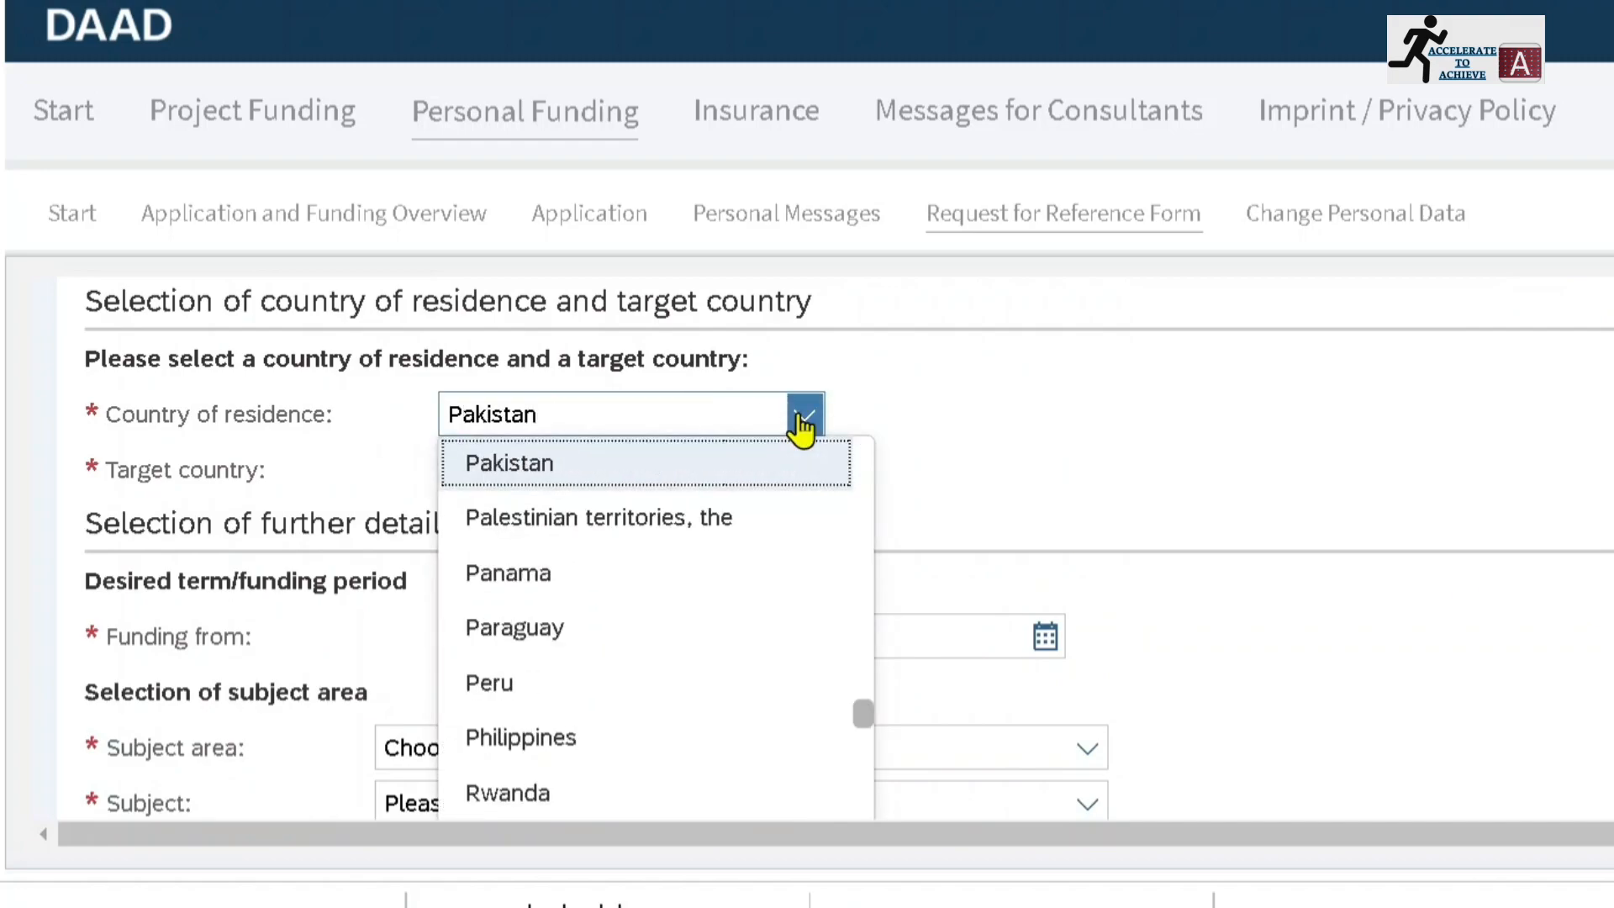
pyautogui.press('Return')
# Set the desired funding period from 13.08.2021 to 18.08.2023
pyautogui.scroll(-1, 799, 420)
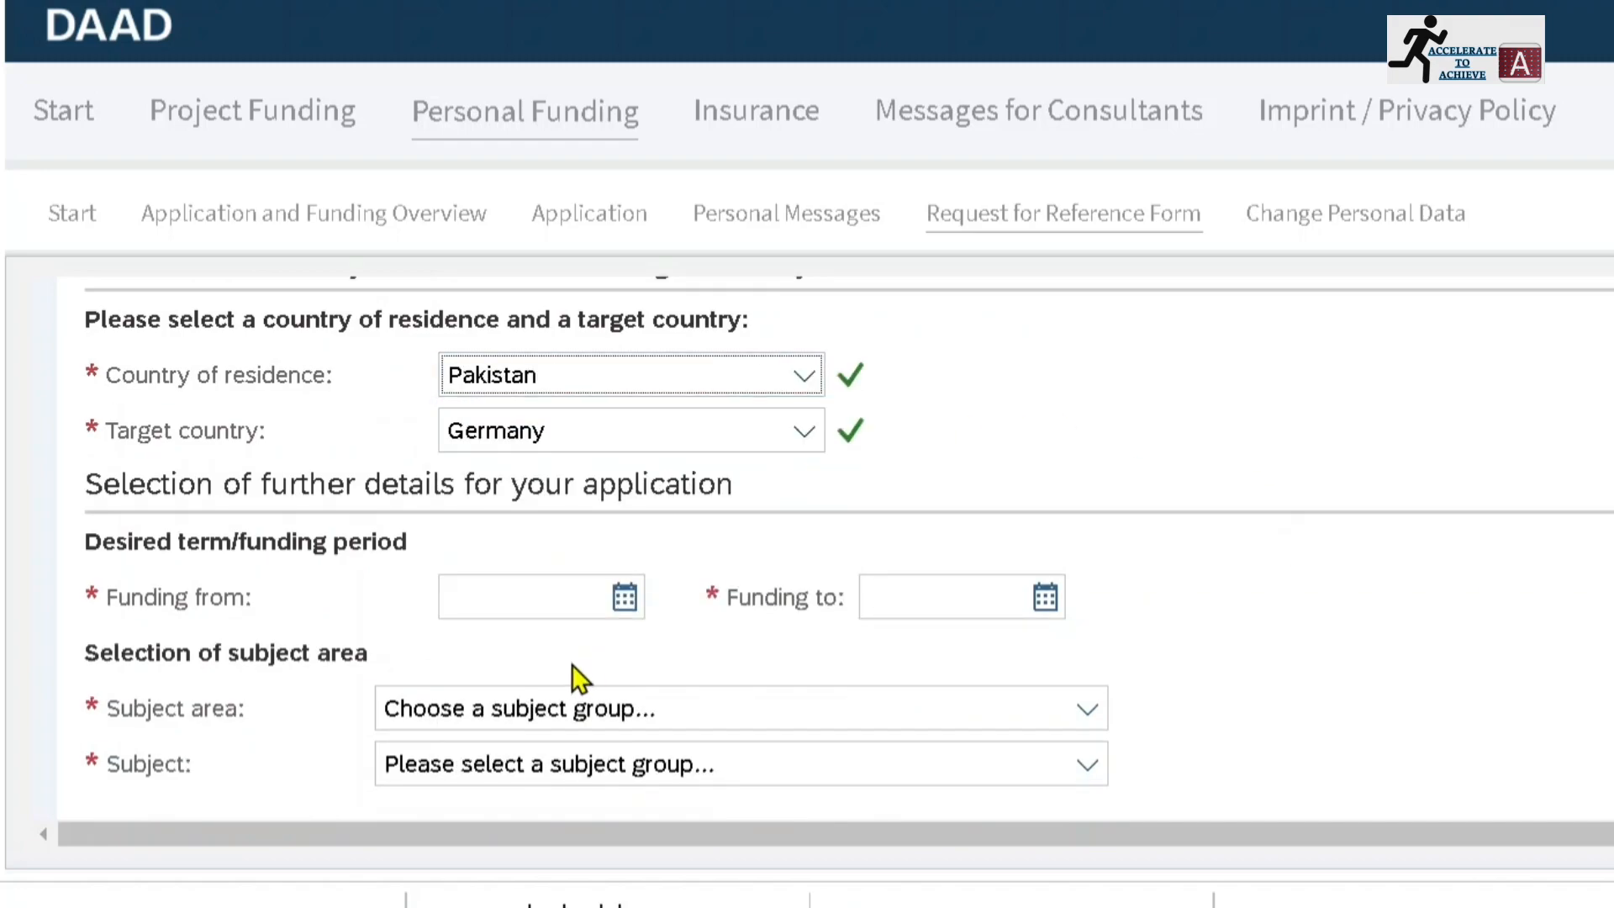
pyautogui.click(621, 597)
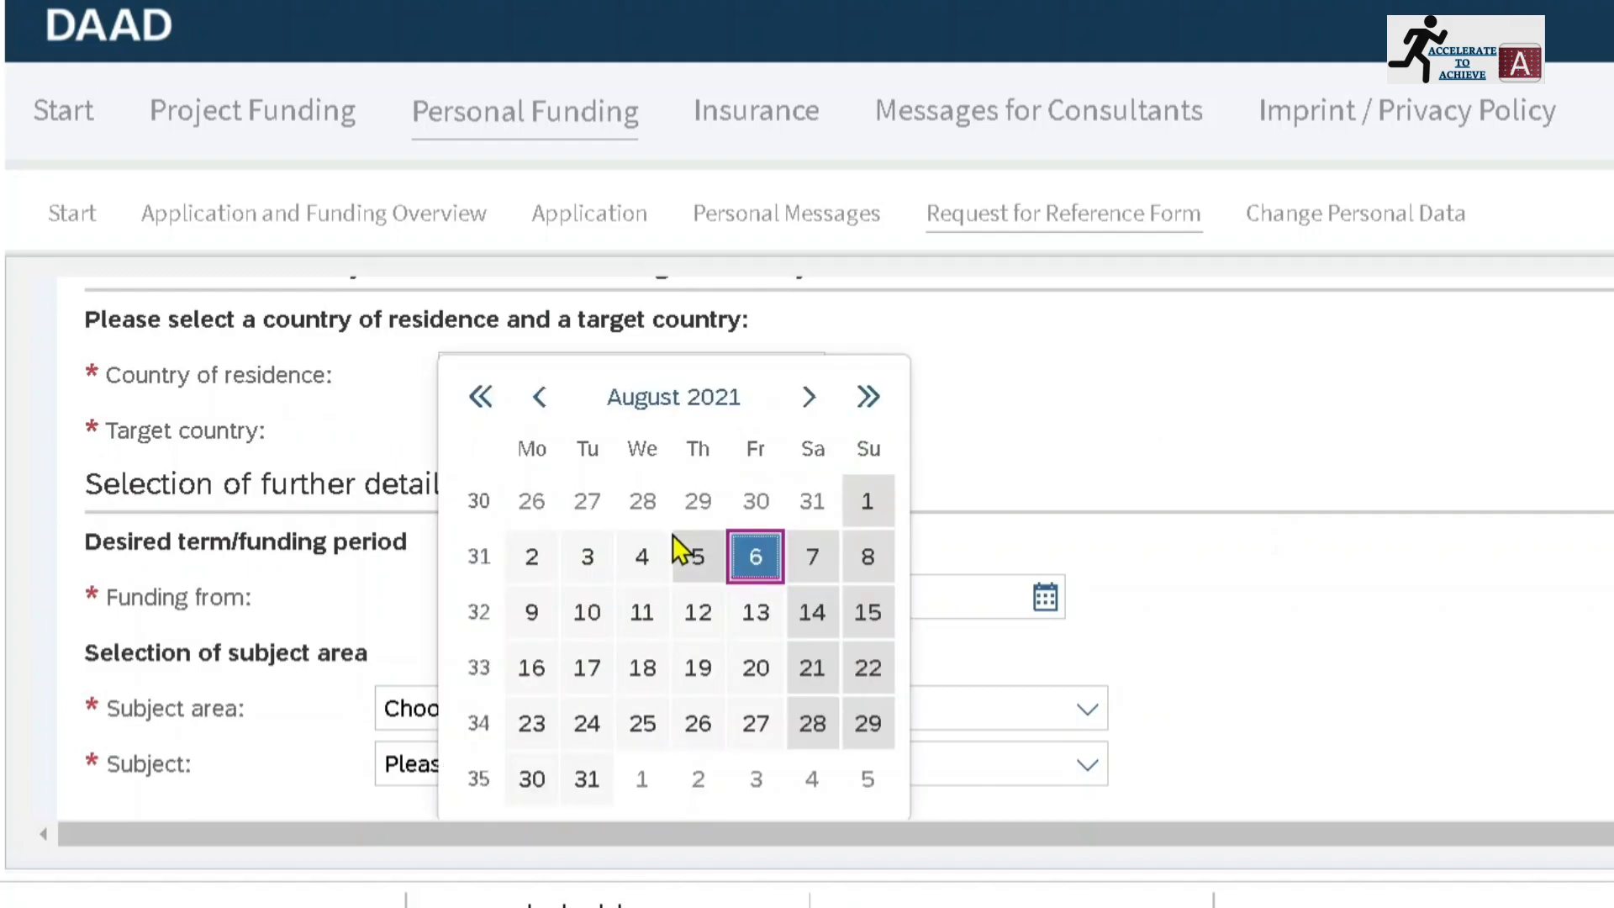
pyautogui.click(754, 623)
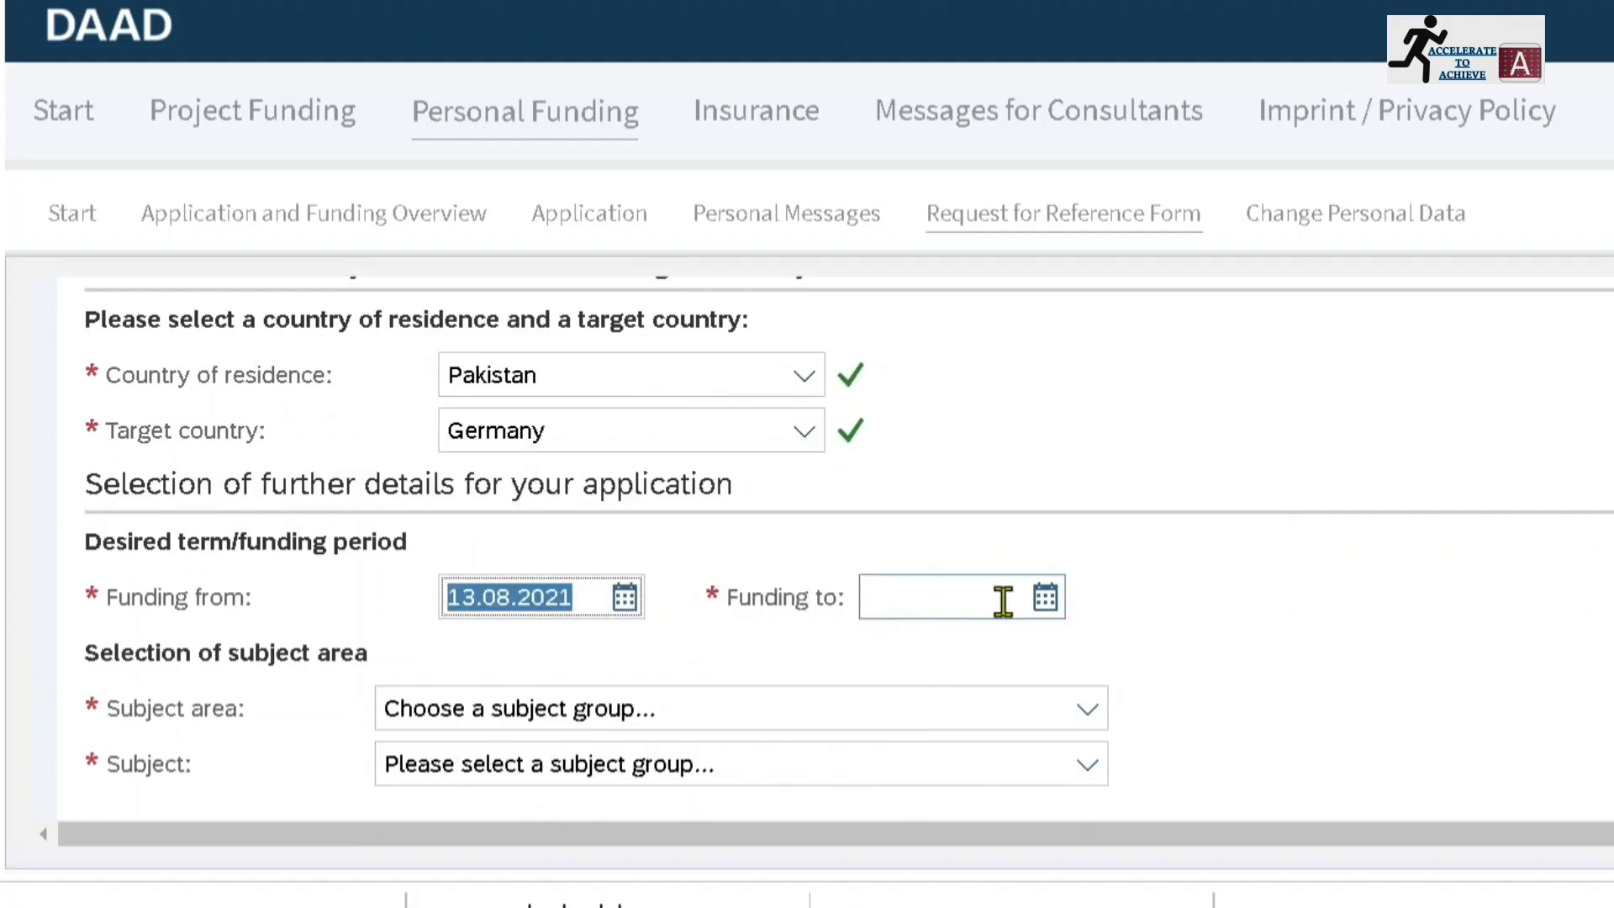
pyautogui.click(1045, 599)
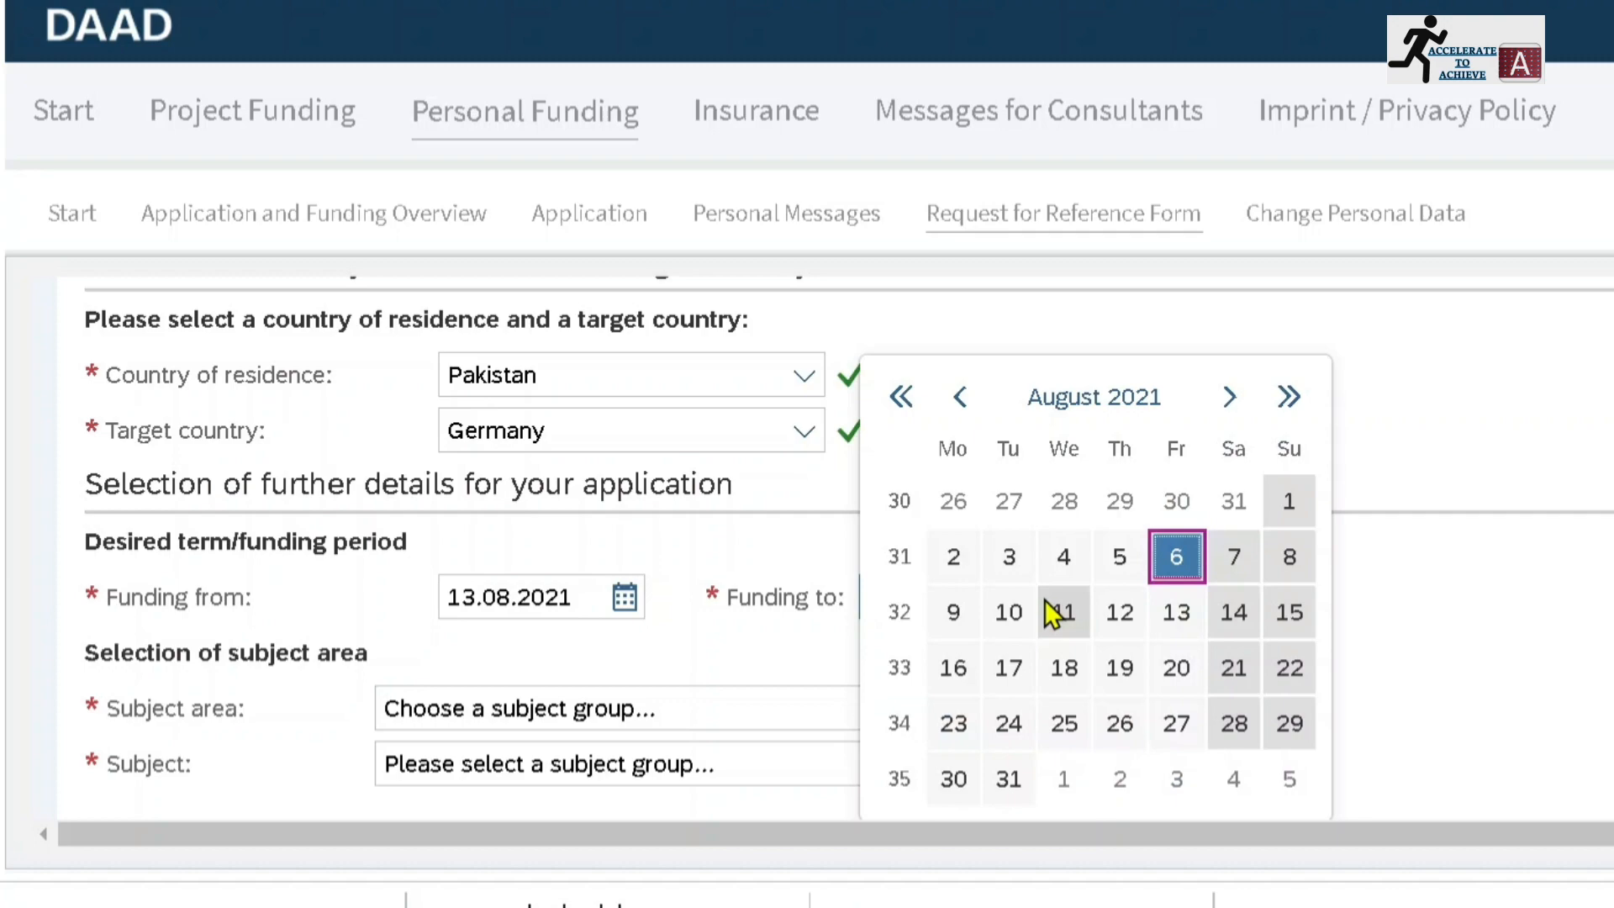
pyautogui.click(1278, 421)
pyautogui.click(1279, 425)
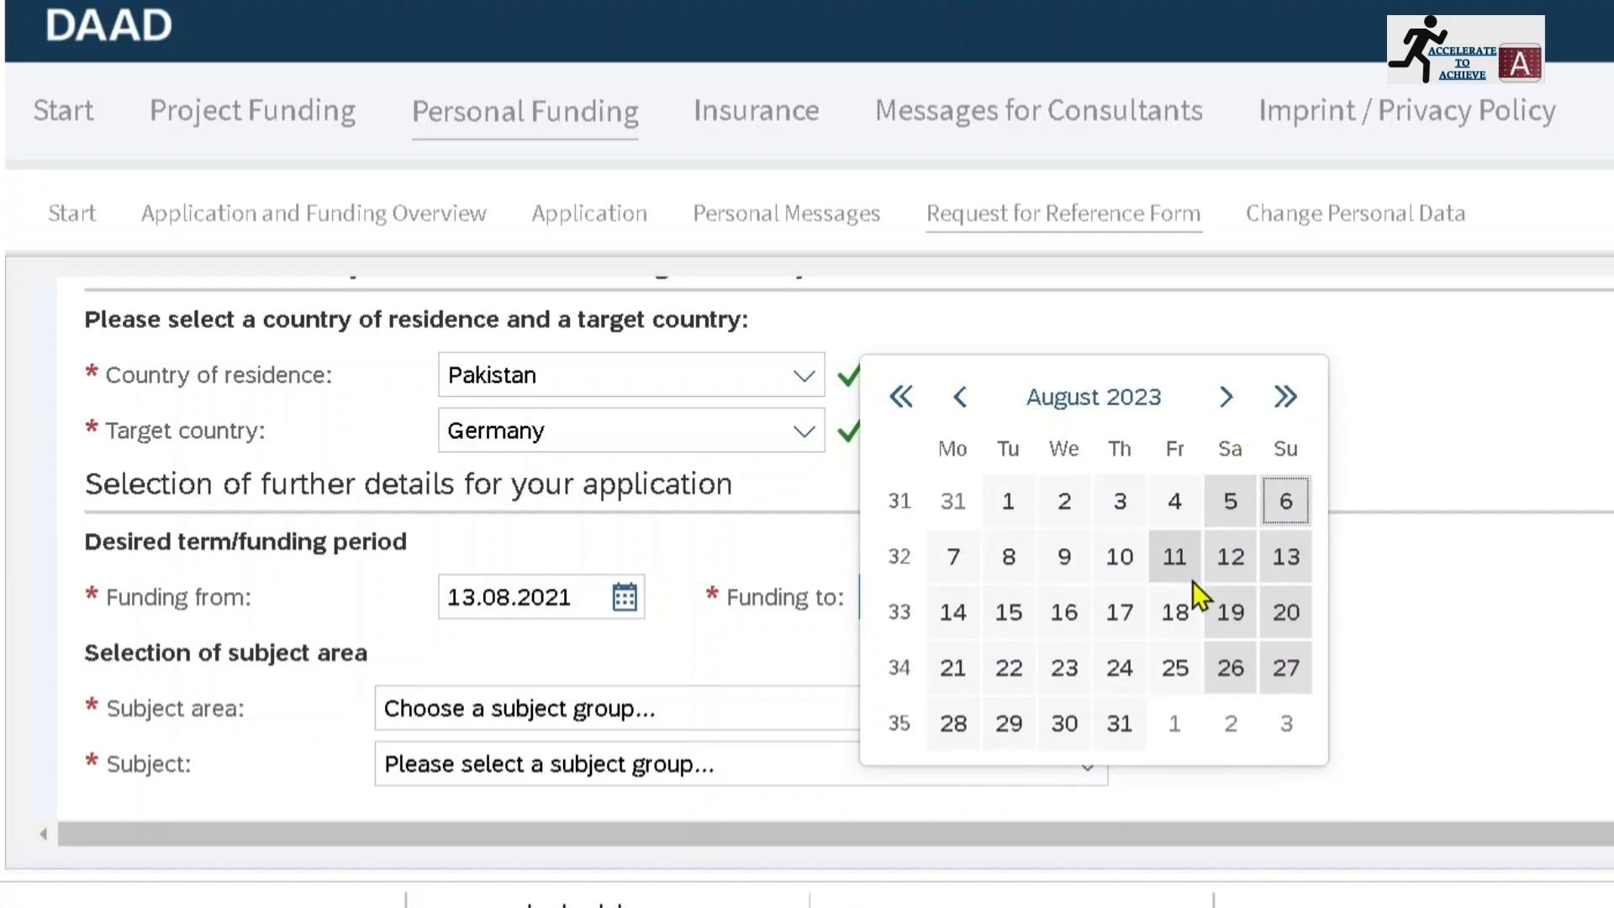
pyautogui.click(1177, 610)
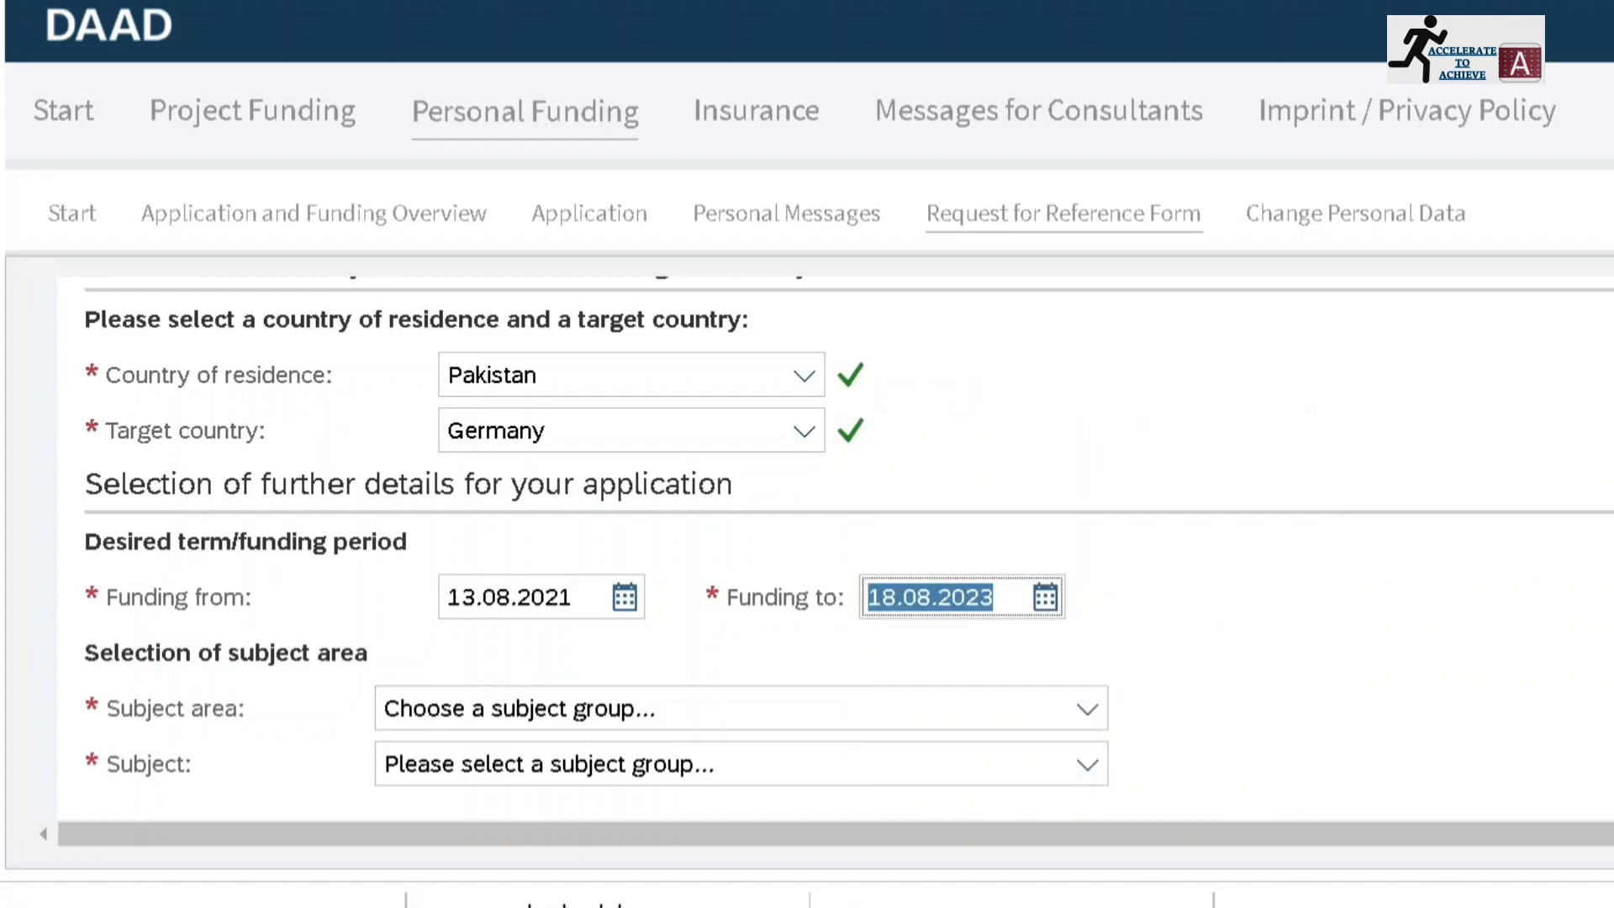
# Choose Engineering as the subject area and Civil Engineering as the subject
pyautogui.click(1091, 713)
pyautogui.click(643, 437)
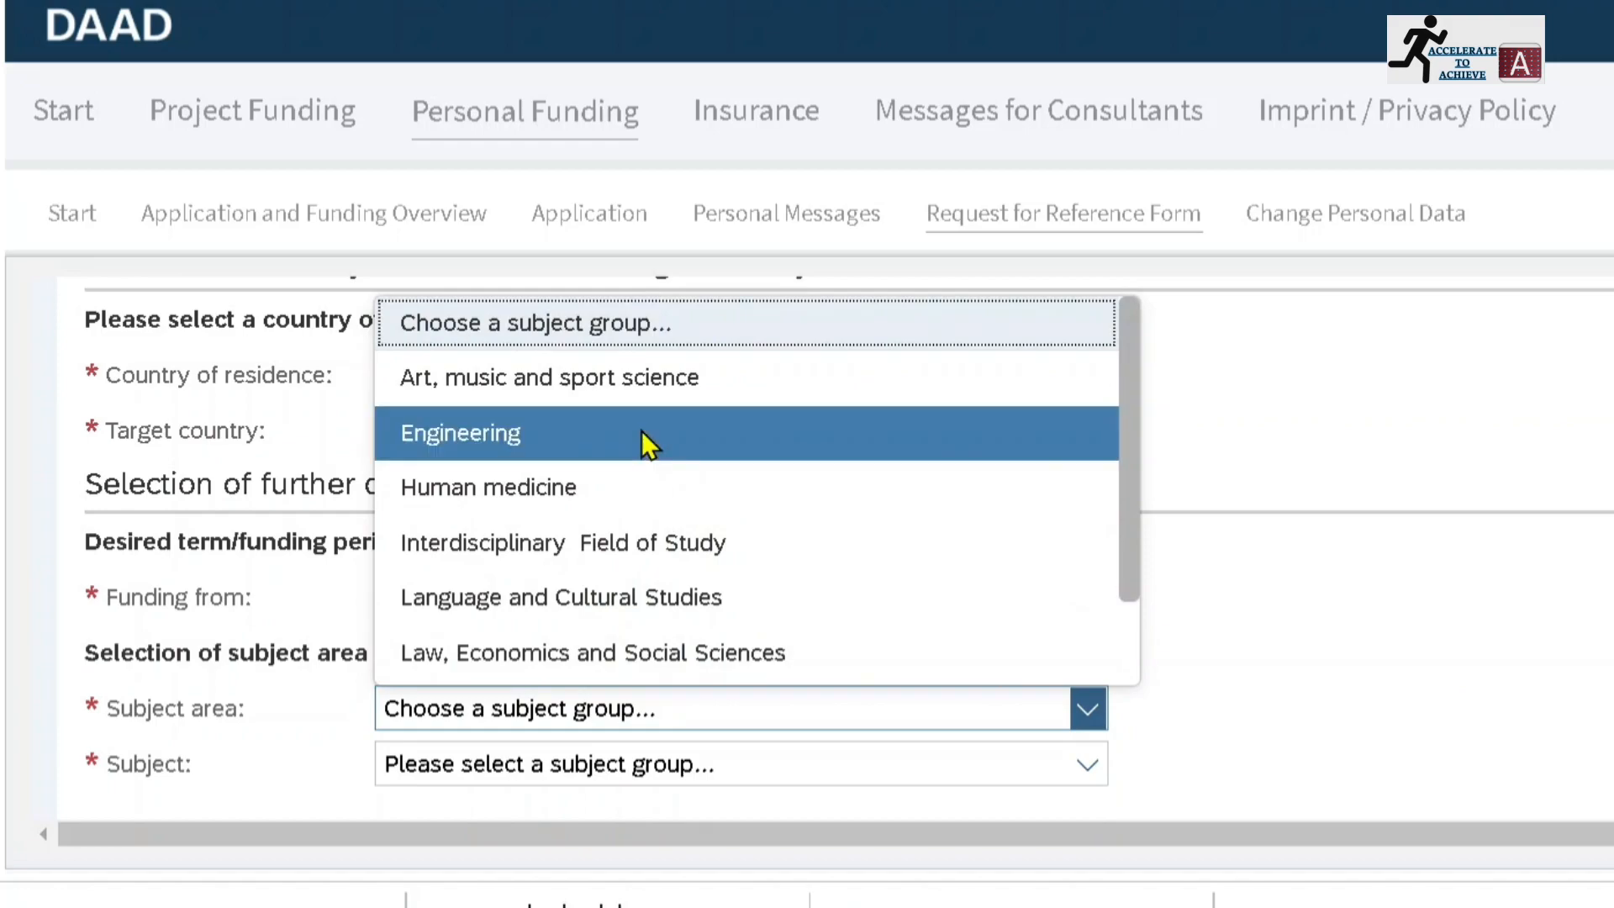
pyautogui.click(1080, 765)
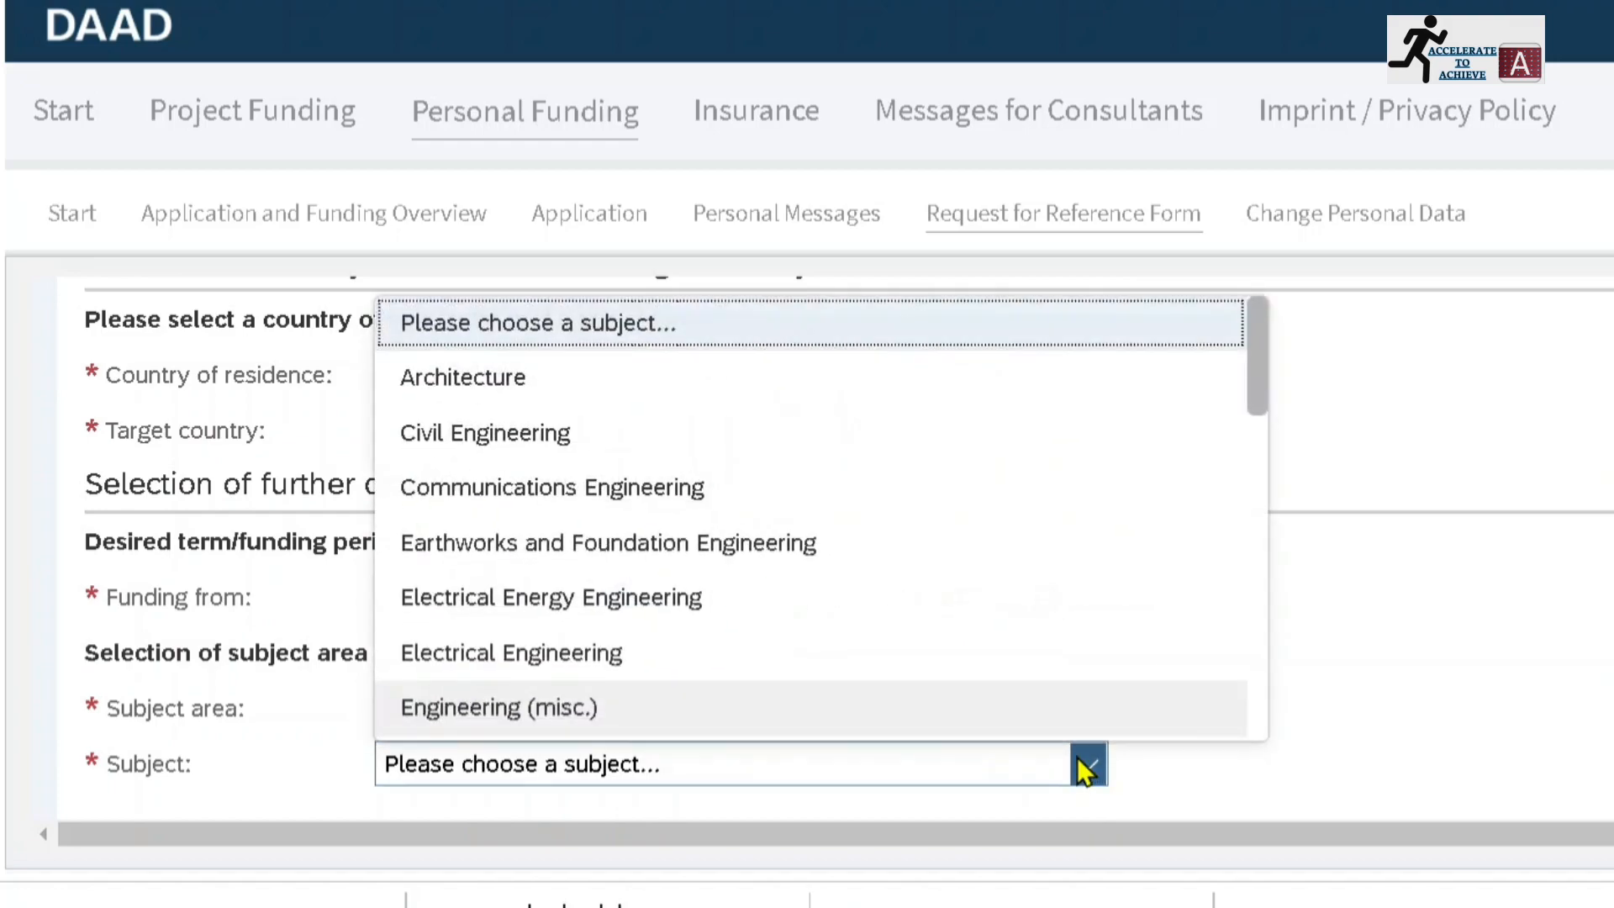
pyautogui.click(638, 445)
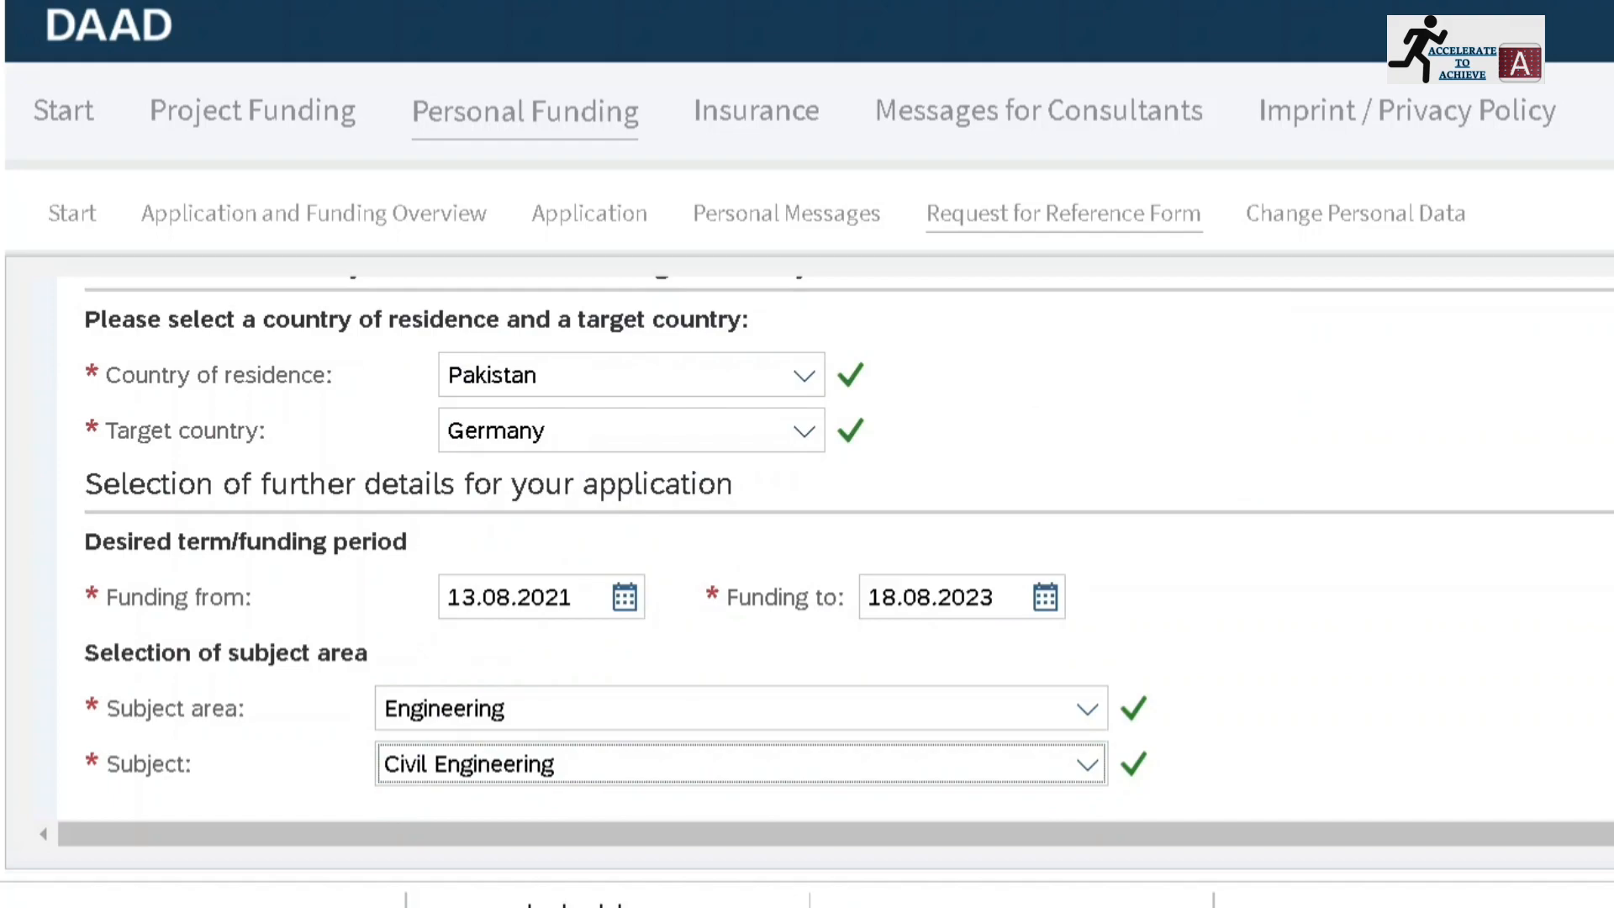
# Create the reference form and download its English version
pyautogui.scroll(10, 806, 547)
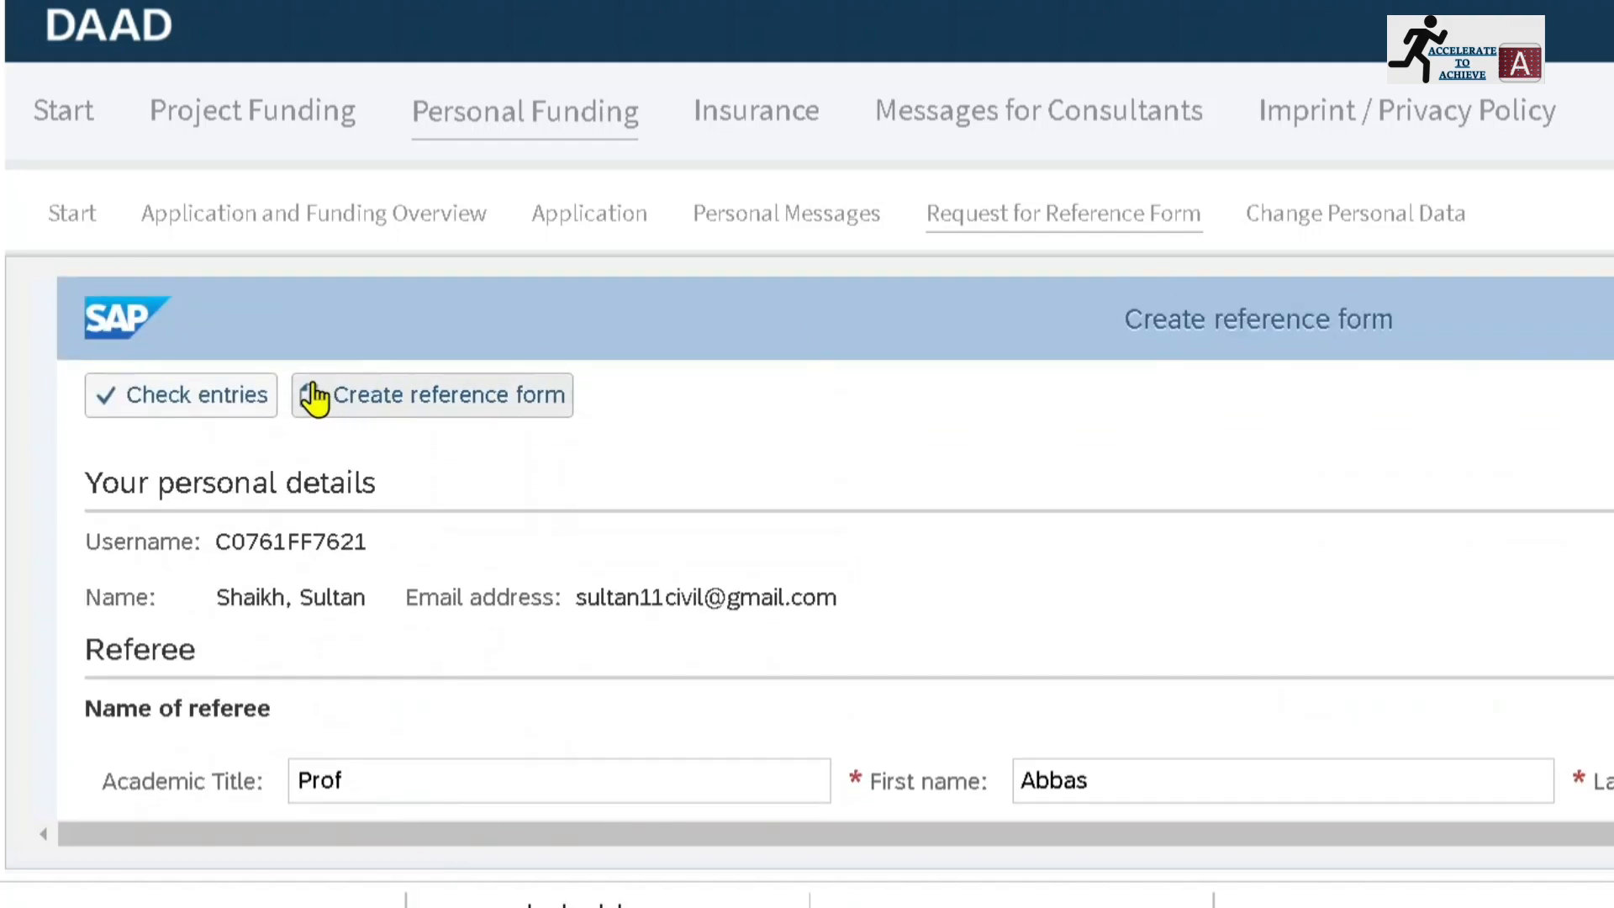
pyautogui.click(378, 419)
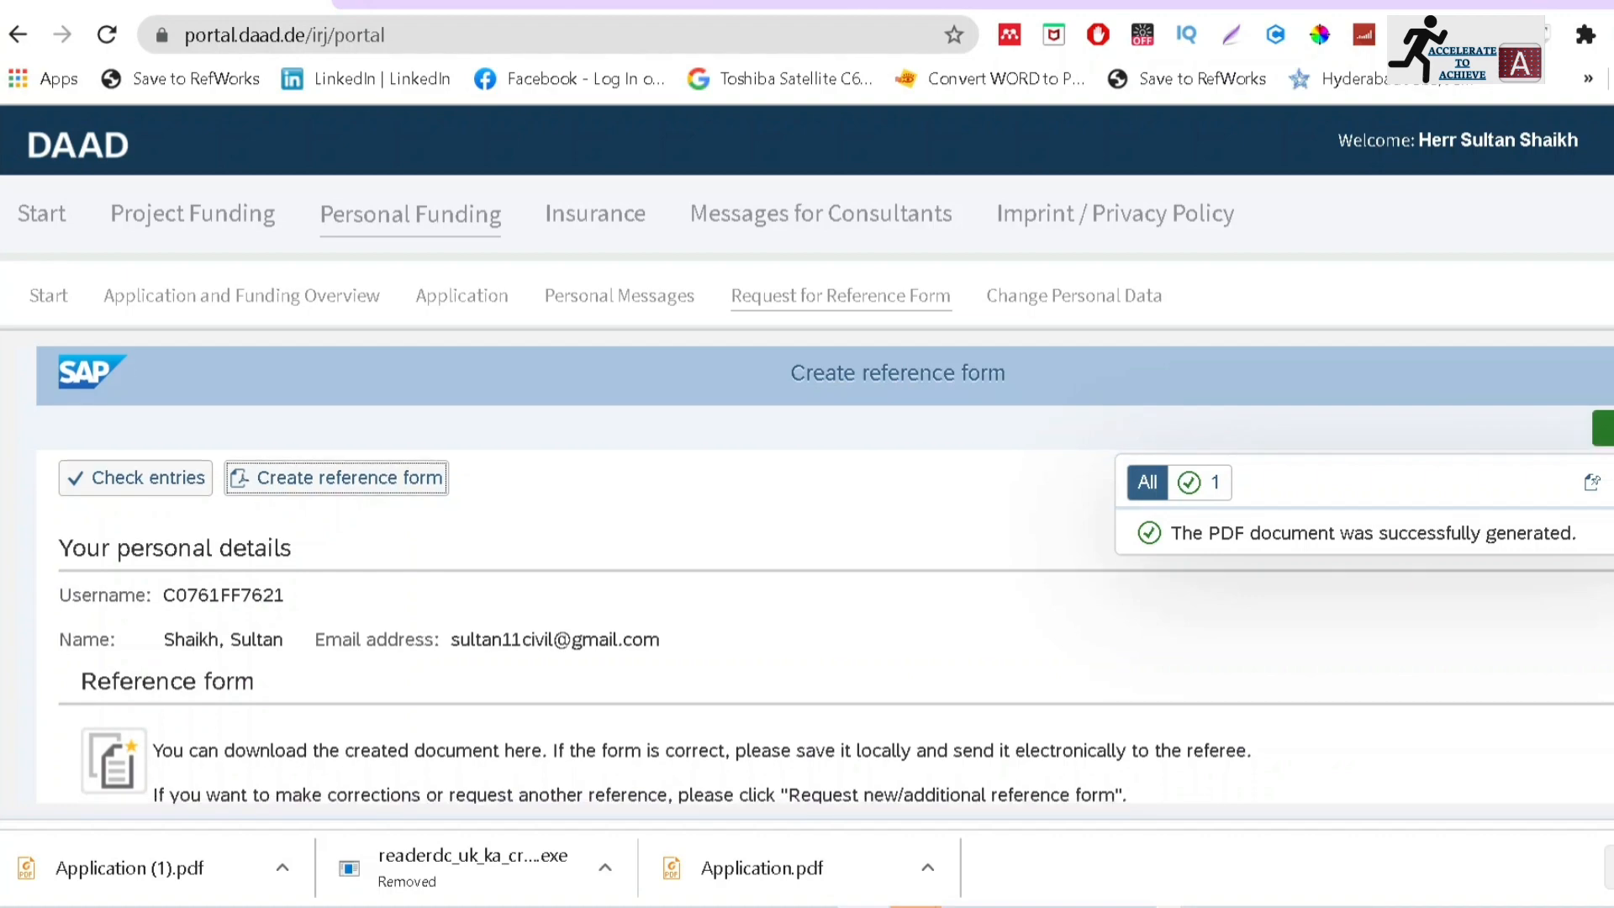
pyautogui.scroll(-3, 825, 575)
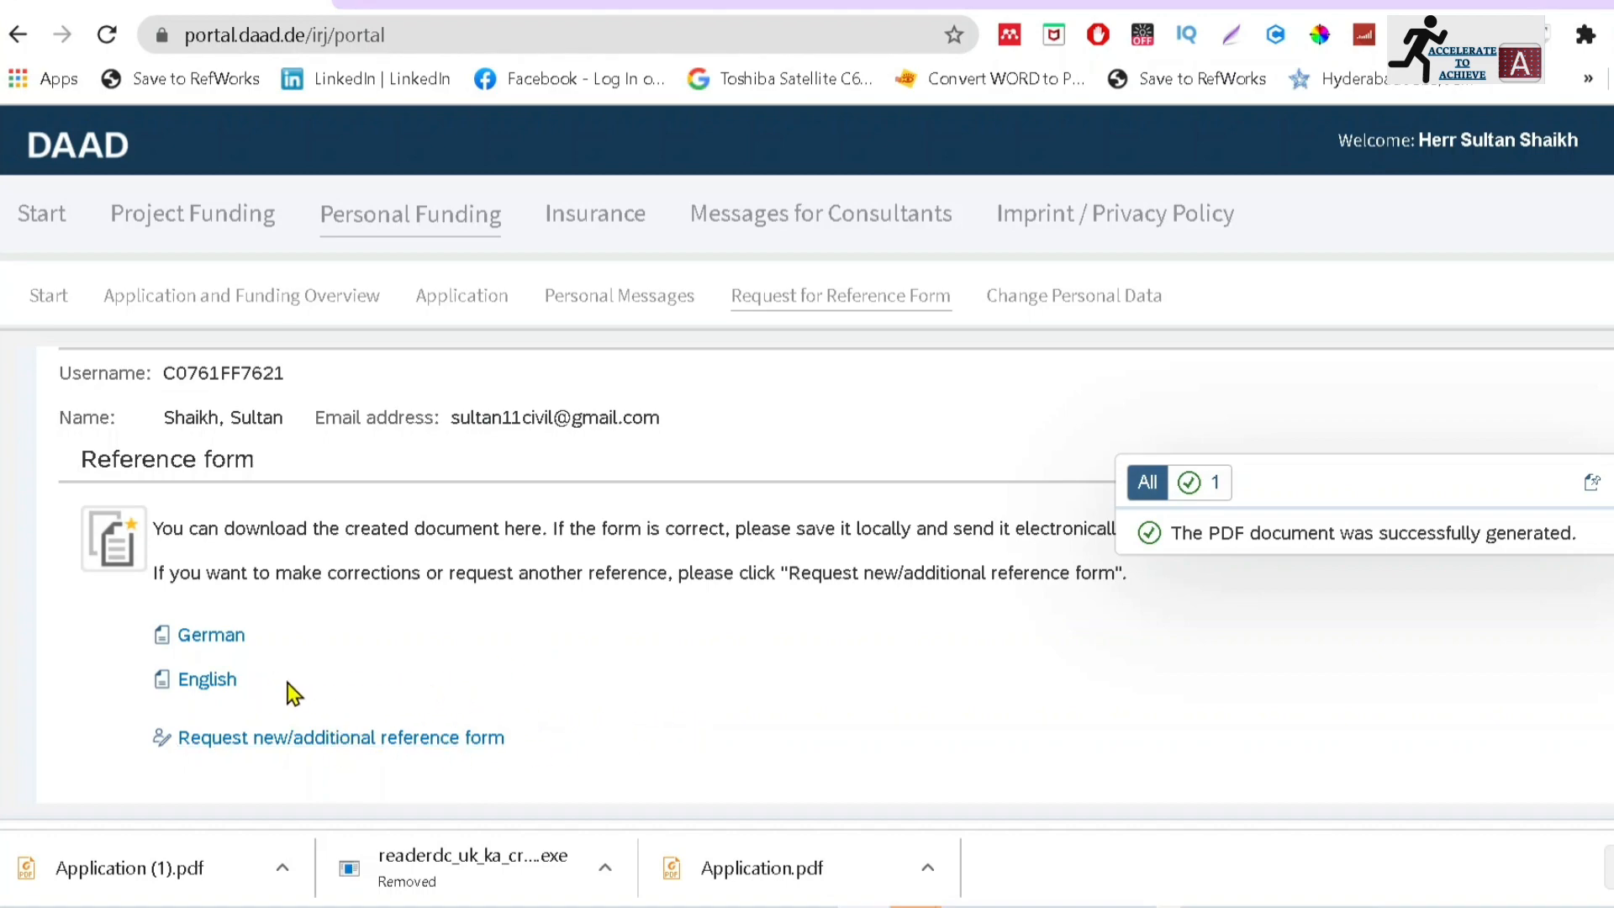
pyautogui.click(210, 682)
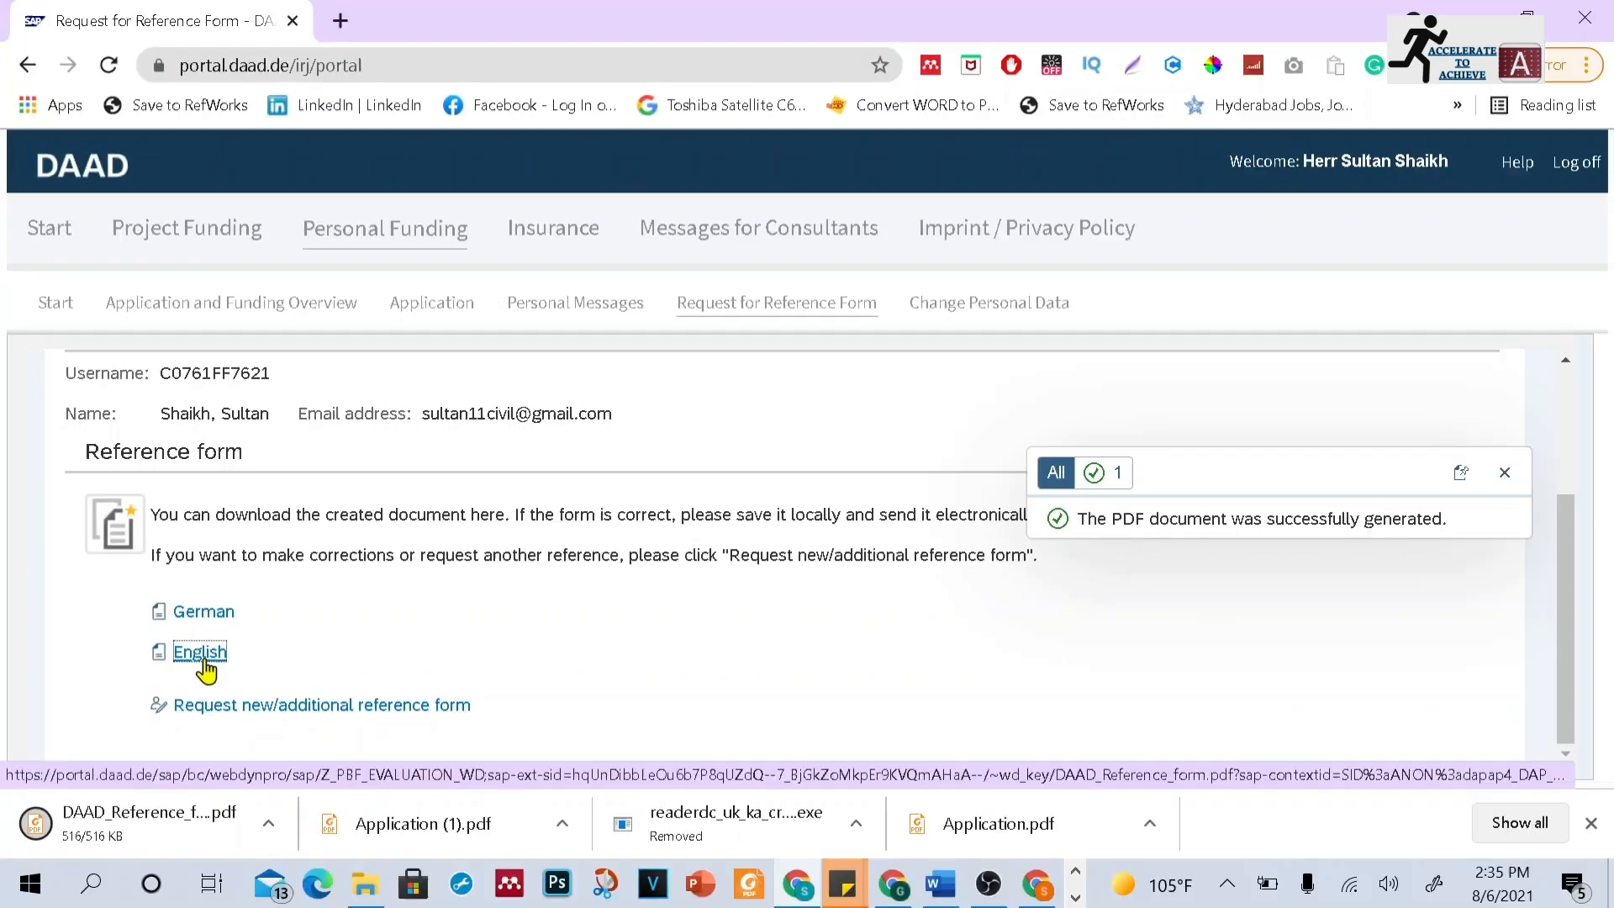
# Open the downloaded reference form PDF in the browser viewer
pyautogui.click(191, 819)
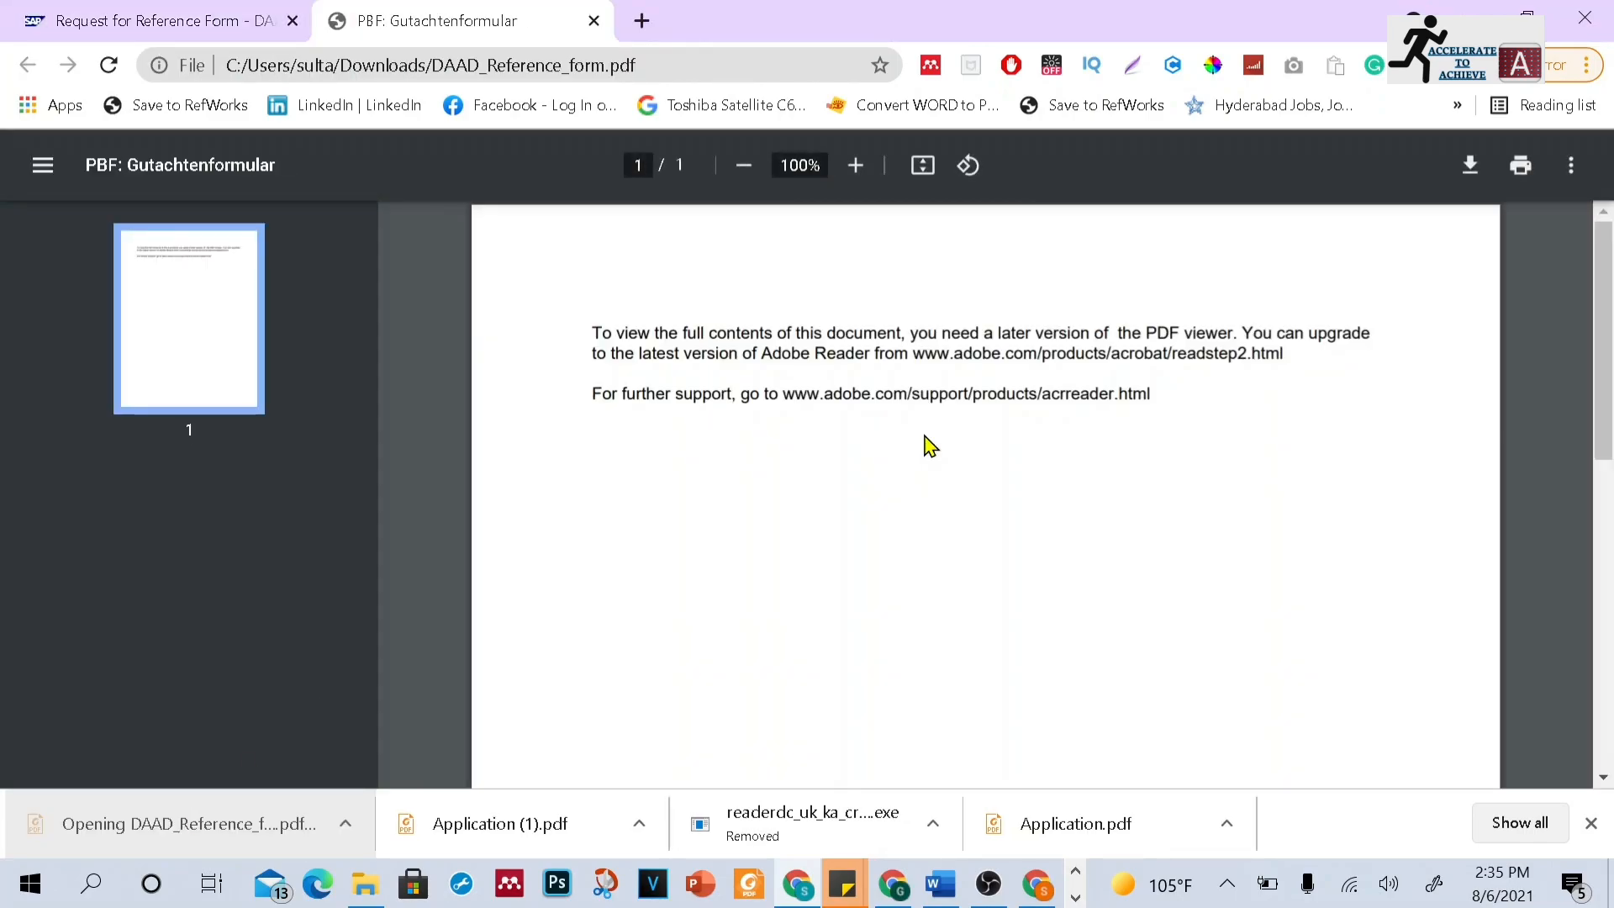
pyautogui.scroll(-3, 1605, 411)
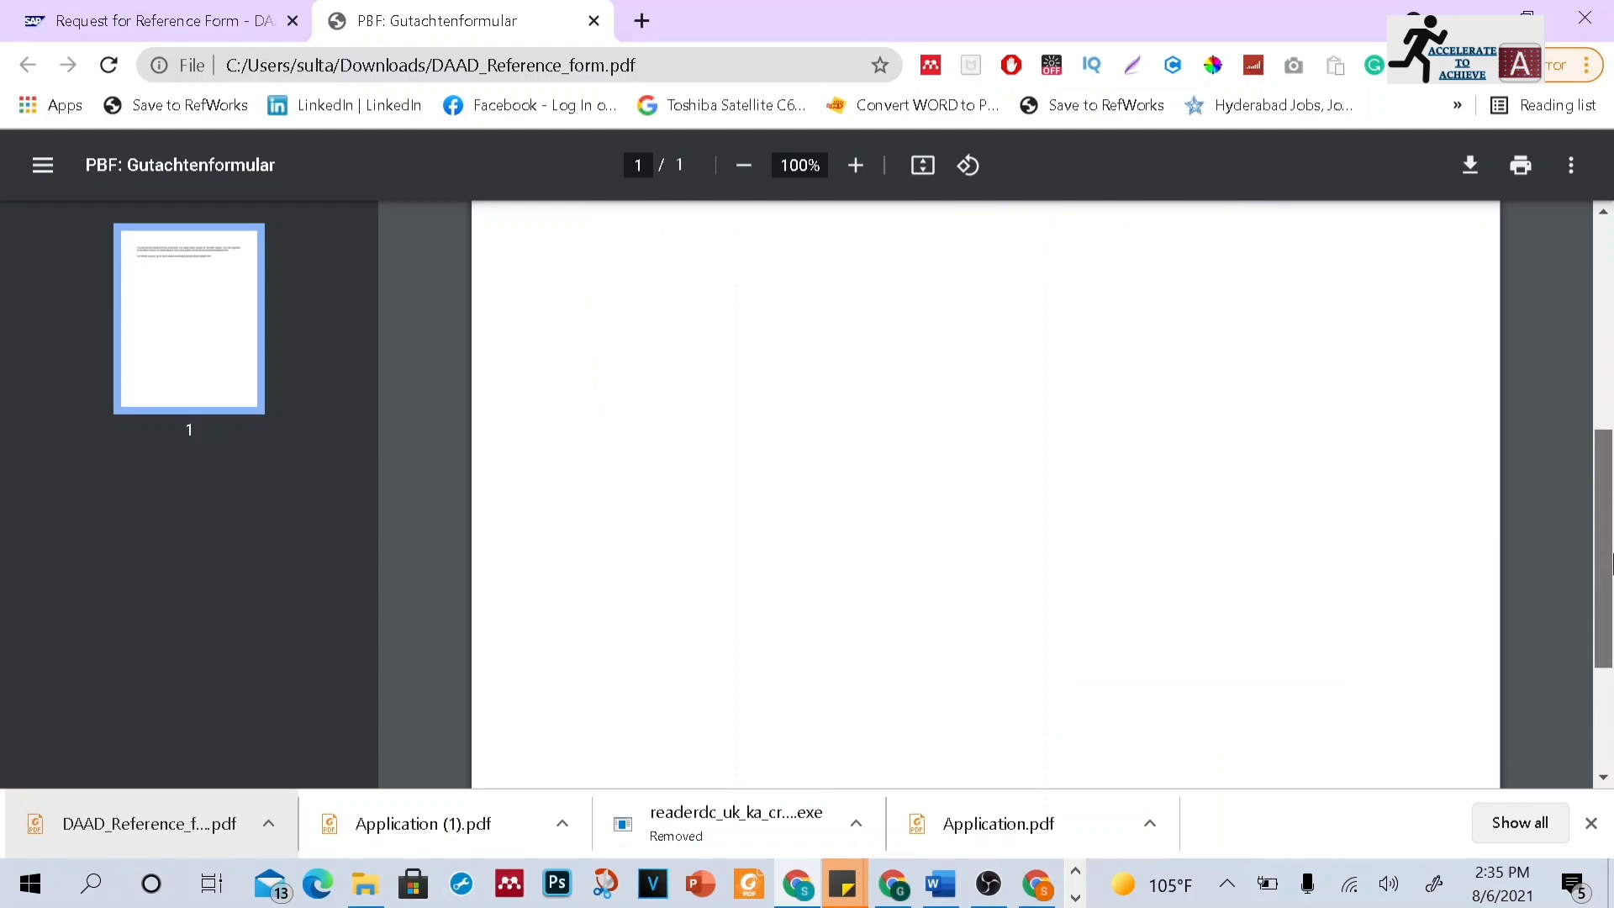
pyautogui.scroll(3, 1611, 426)
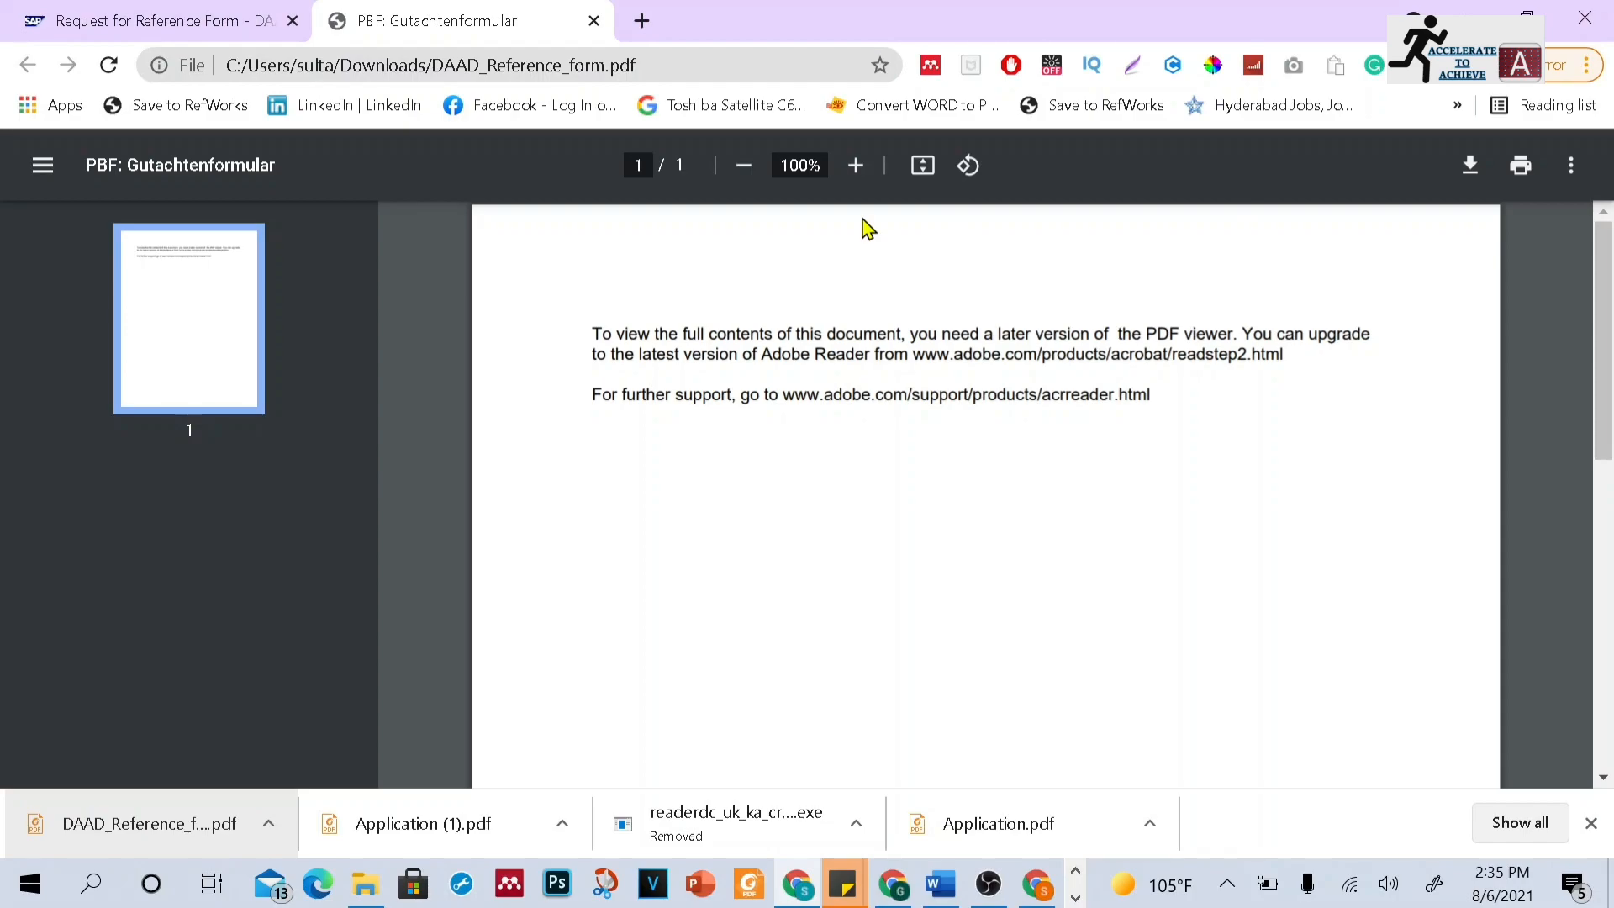
# Show the reference form in its Downloads folder and open it in Adobe Acrobat Reader
pyautogui.rightClick(147, 821)
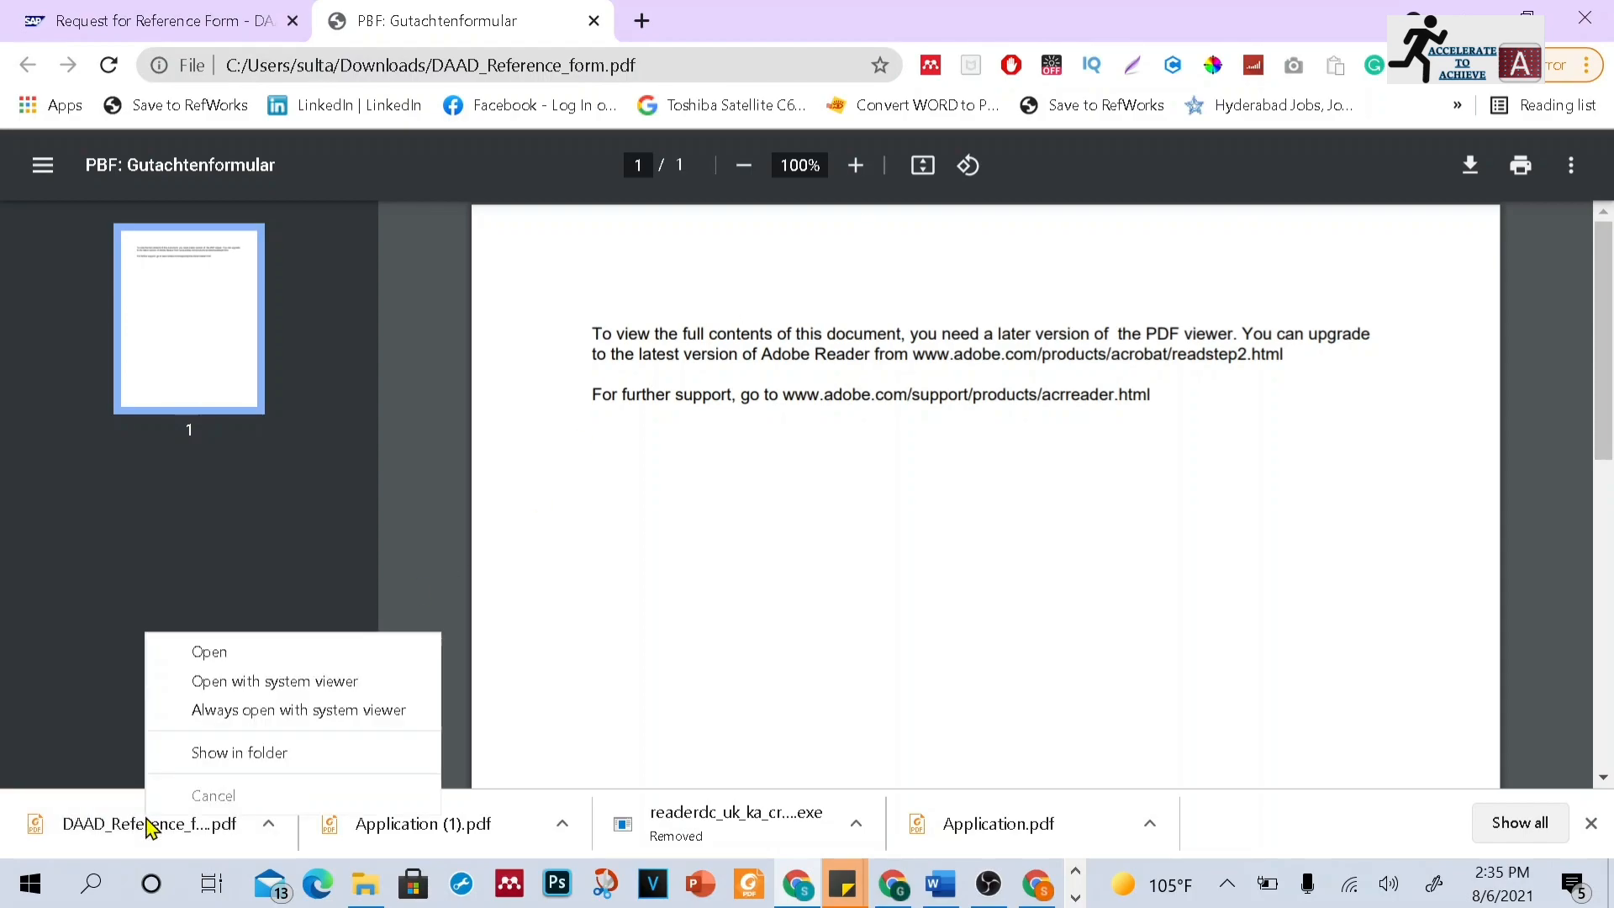
pyautogui.click(174, 754)
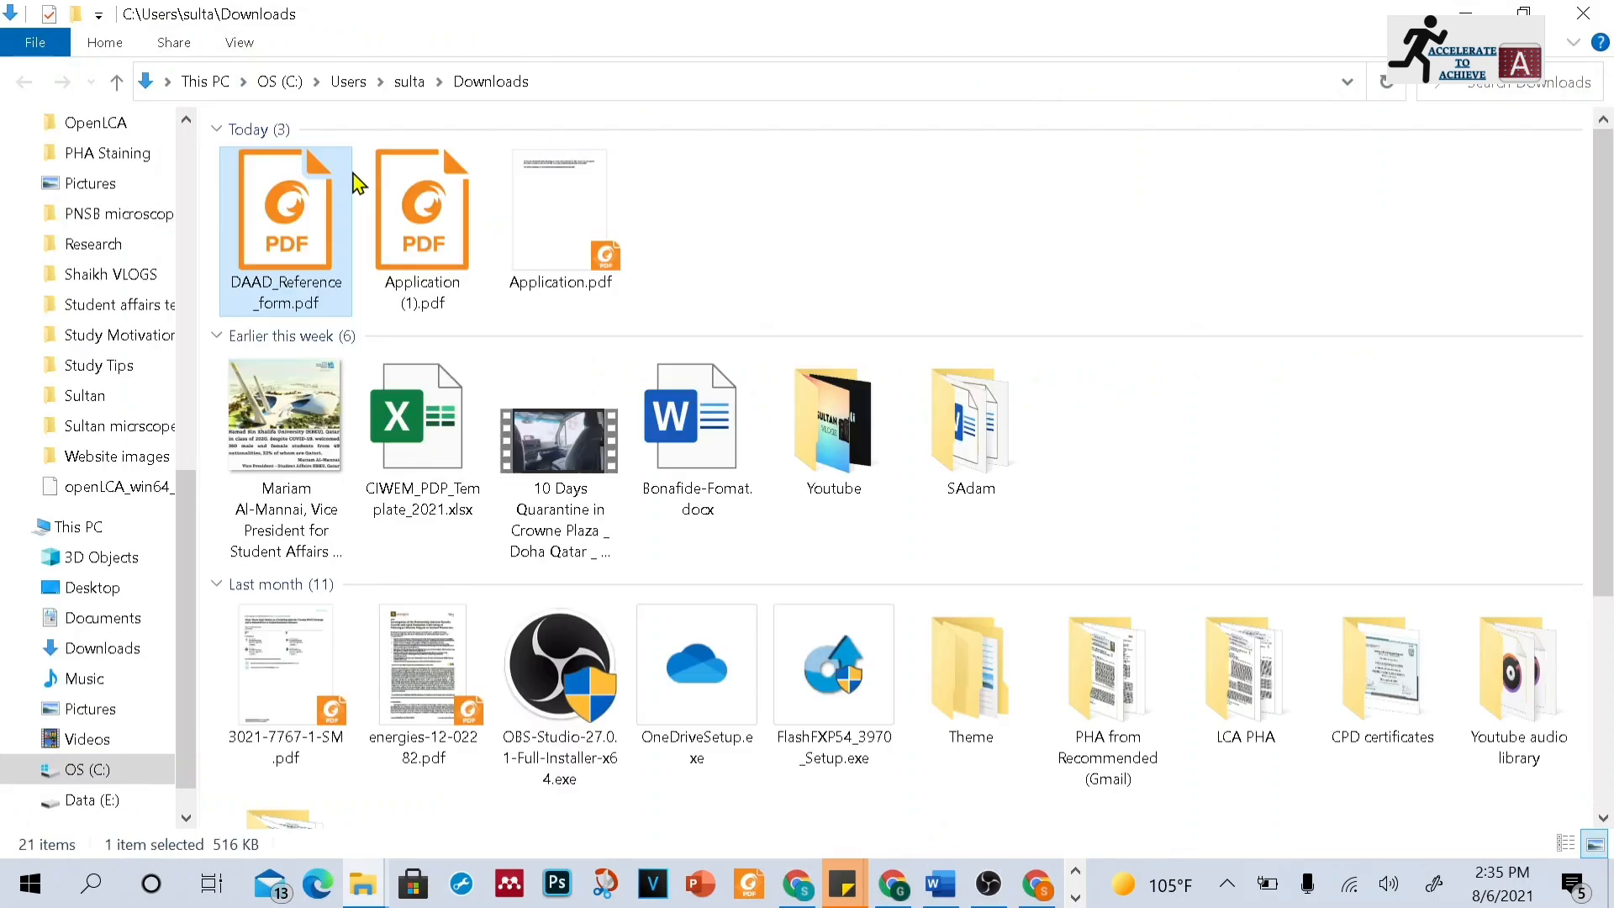
pyautogui.doubleClick(306, 189)
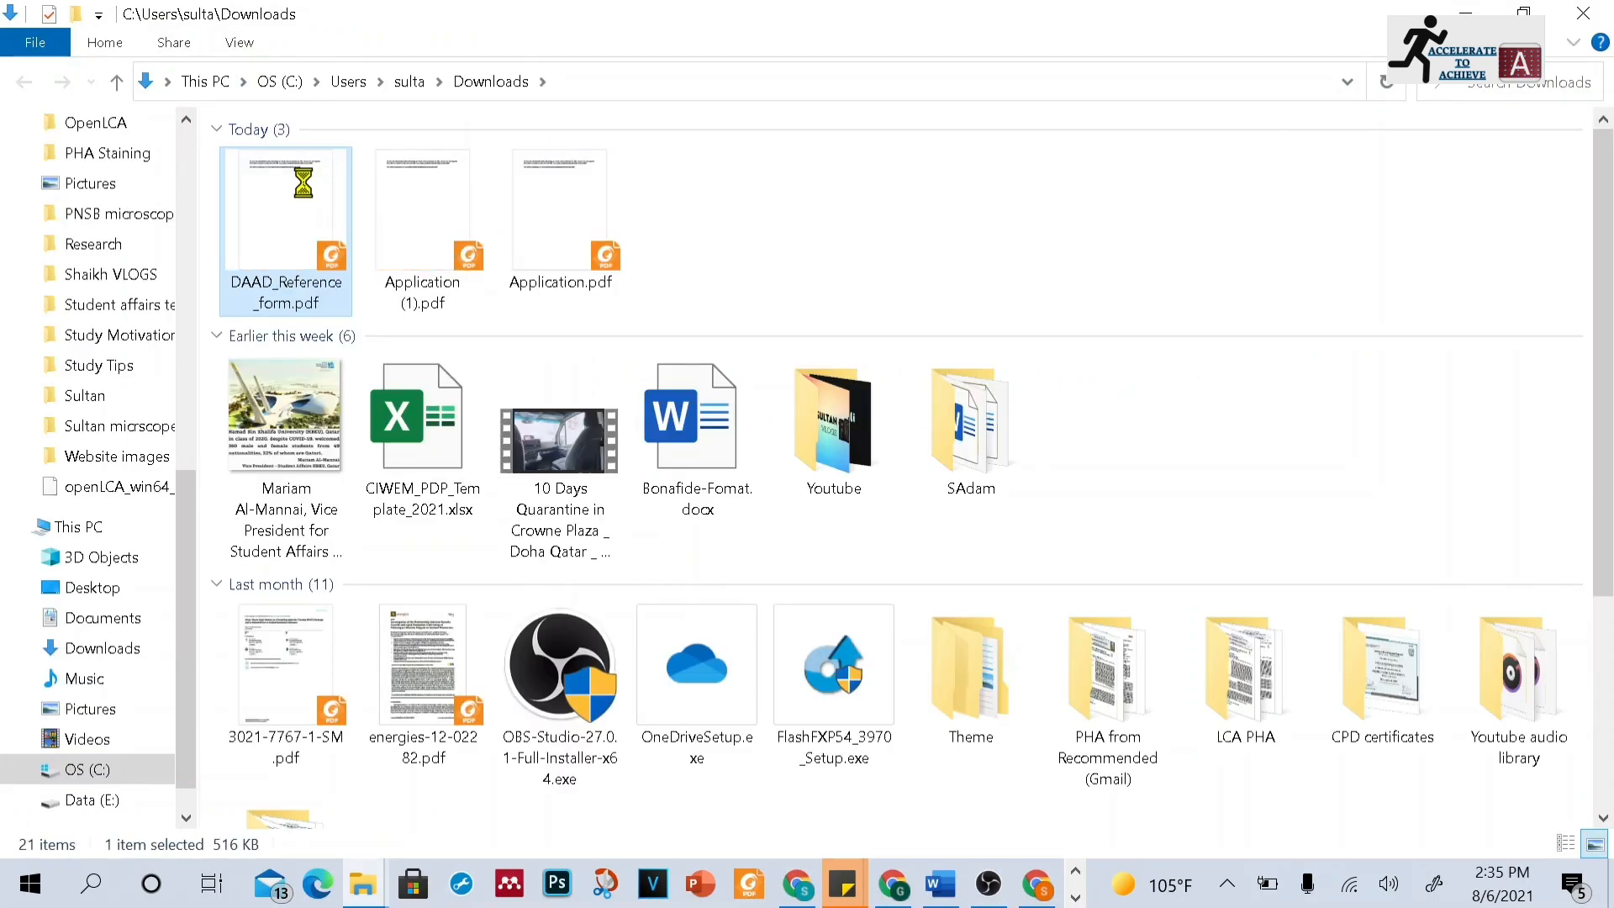
pyautogui.rightClick(303, 183)
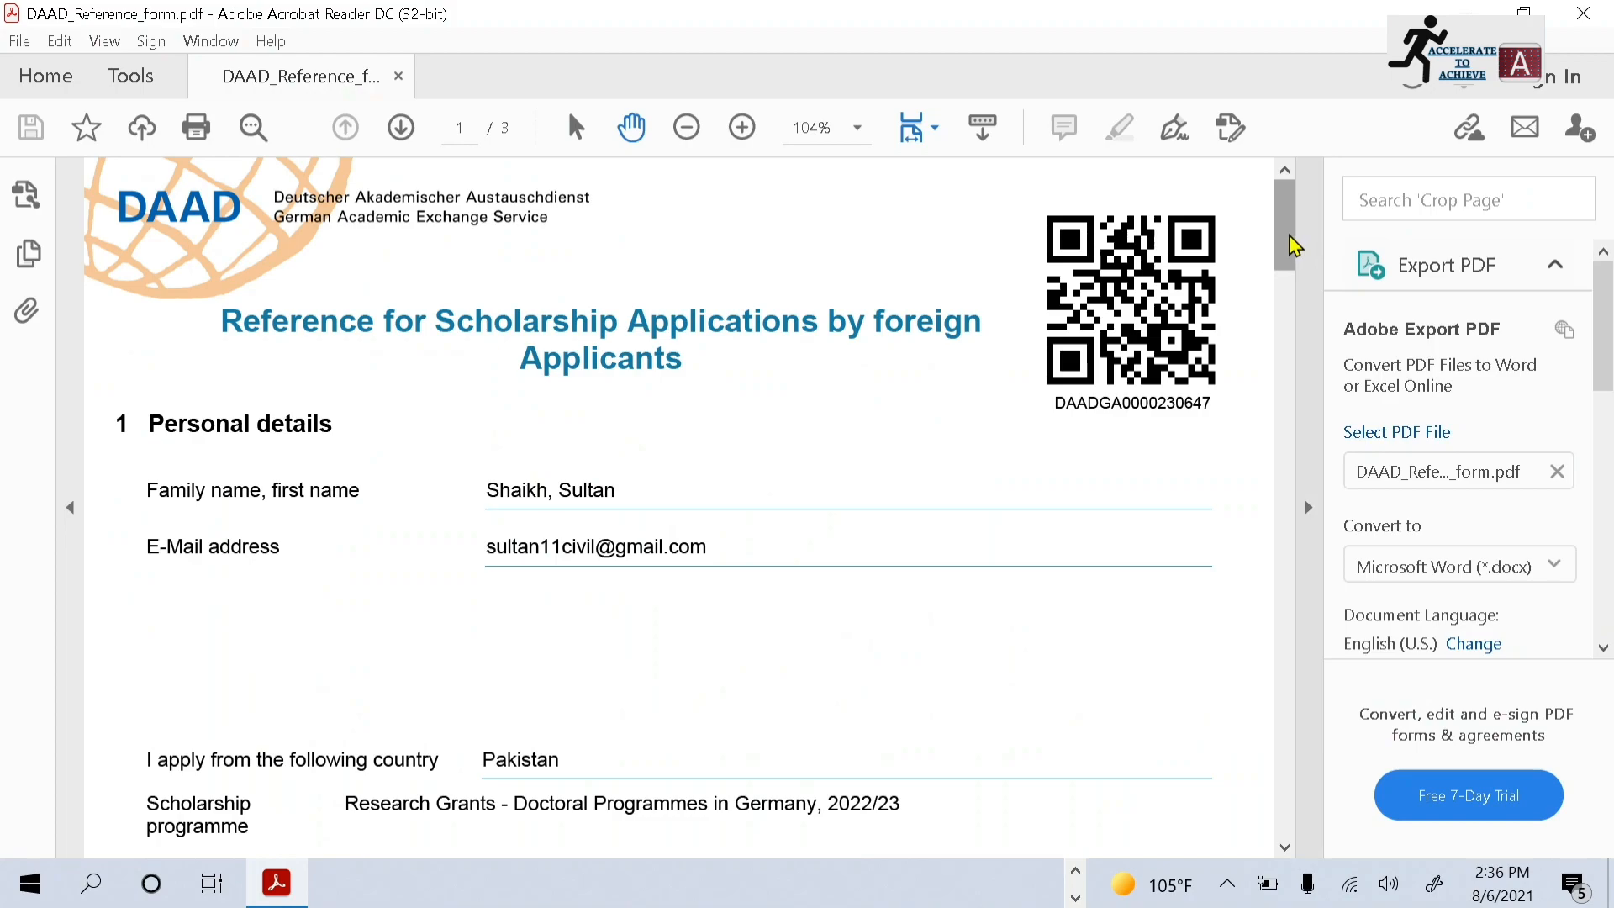
pyautogui.moveTo(1287, 235); pyautogui.dragTo(1283, 811)
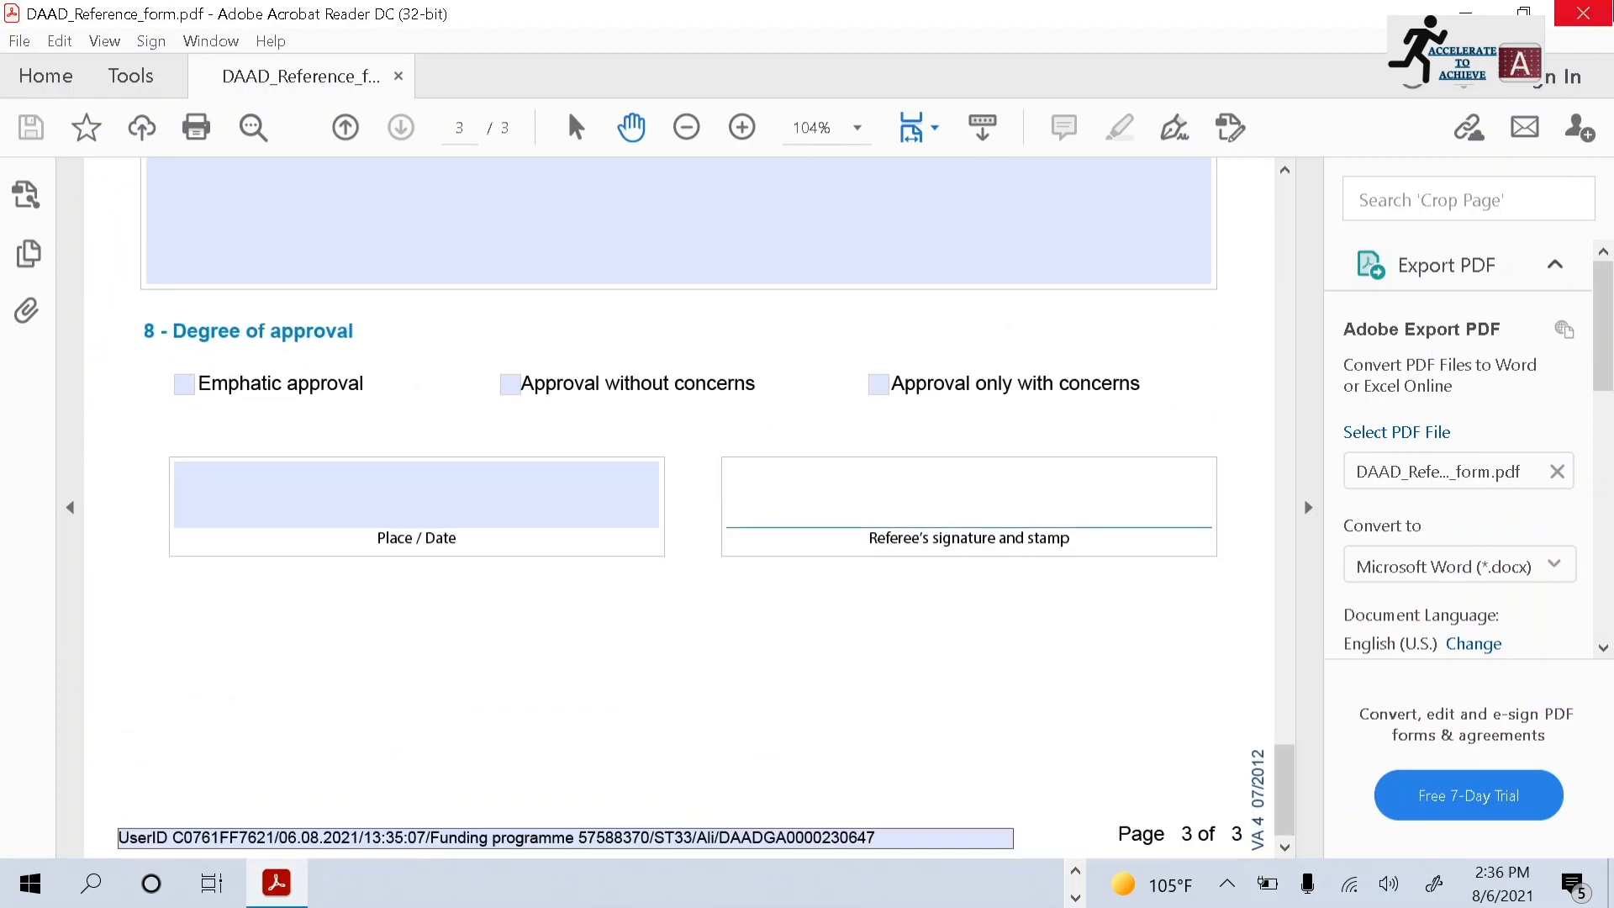
# Close Acrobat Reader and open Application.pdf from the Downloads folder in Foxit Reader, dismissing the update and form-field notices
pyautogui.click(1582, 13)
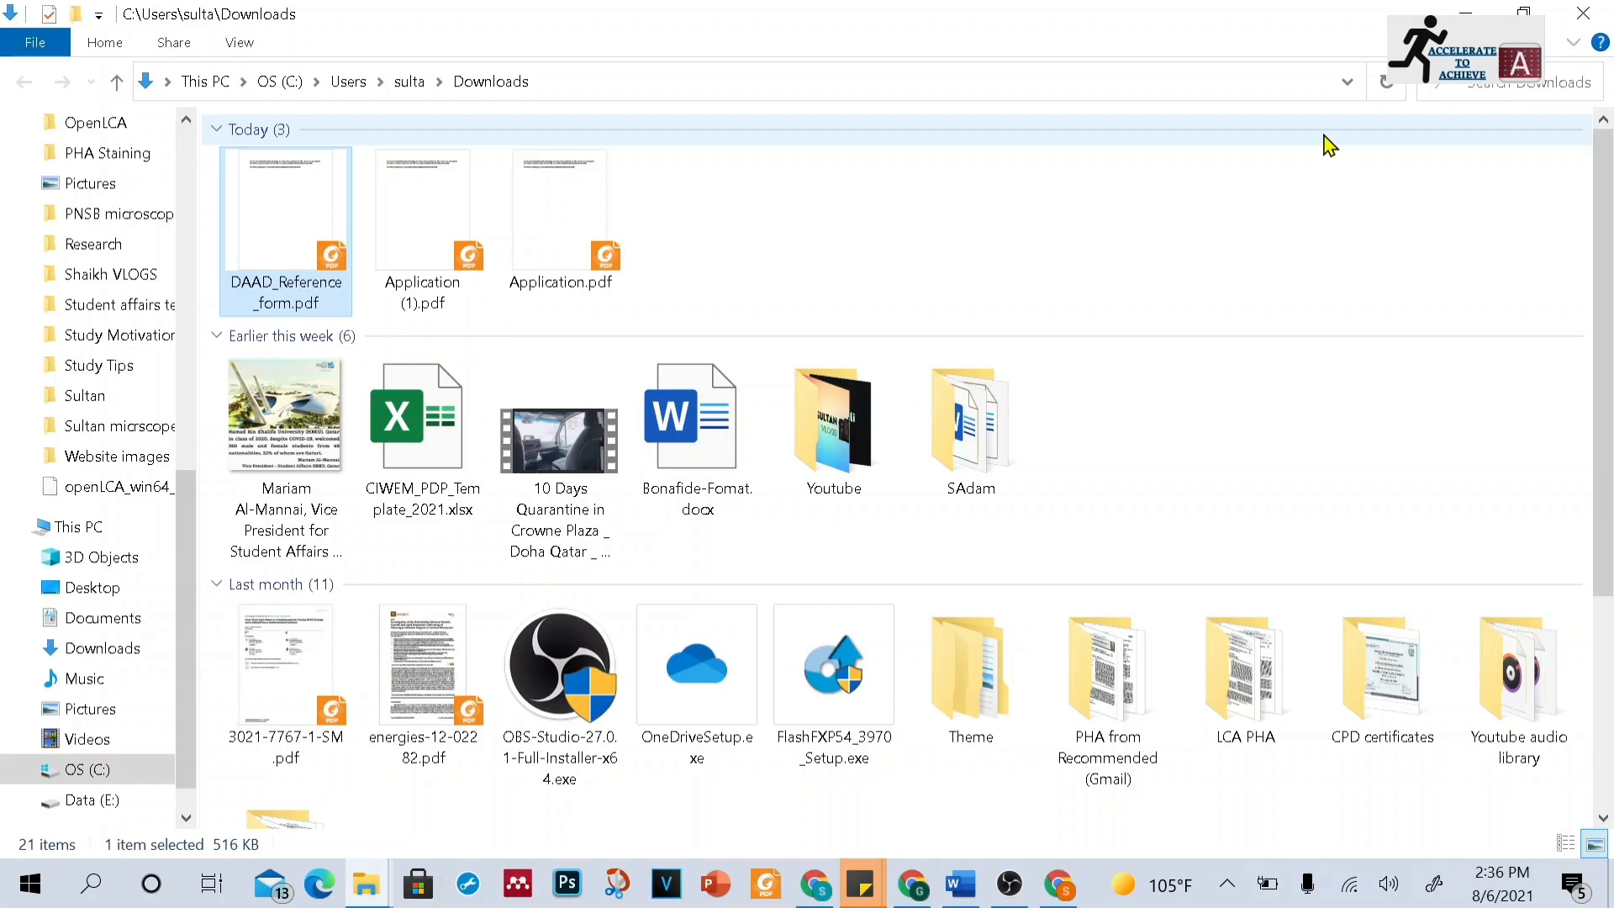
pyautogui.doubleClick(552, 248)
pyautogui.rightClick(551, 249)
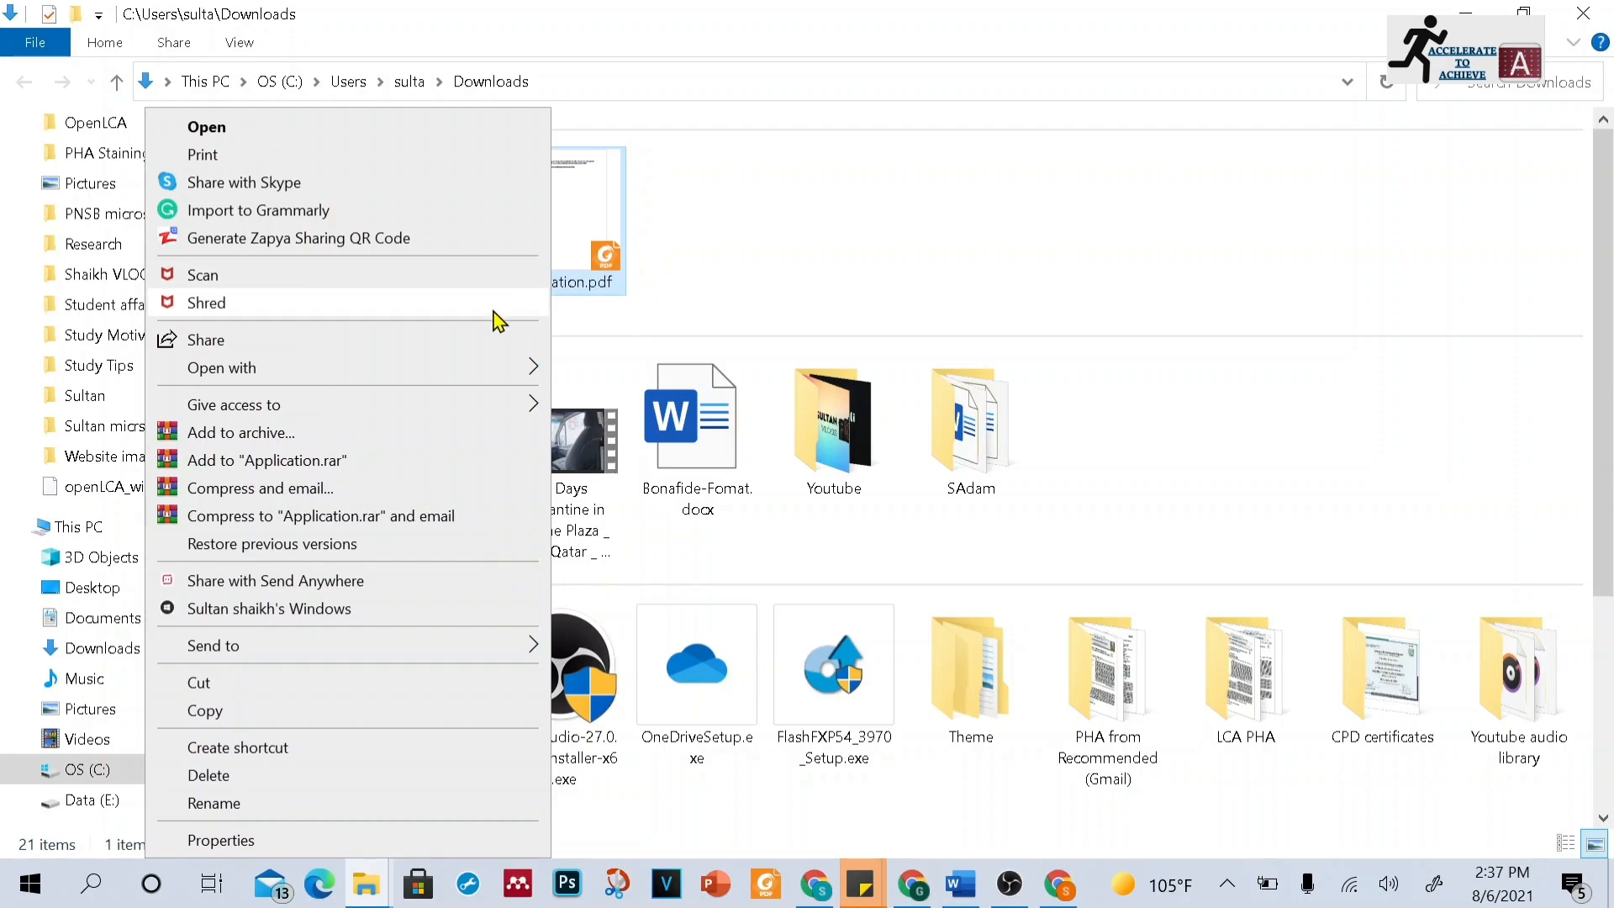
pyautogui.moveTo(488, 413)
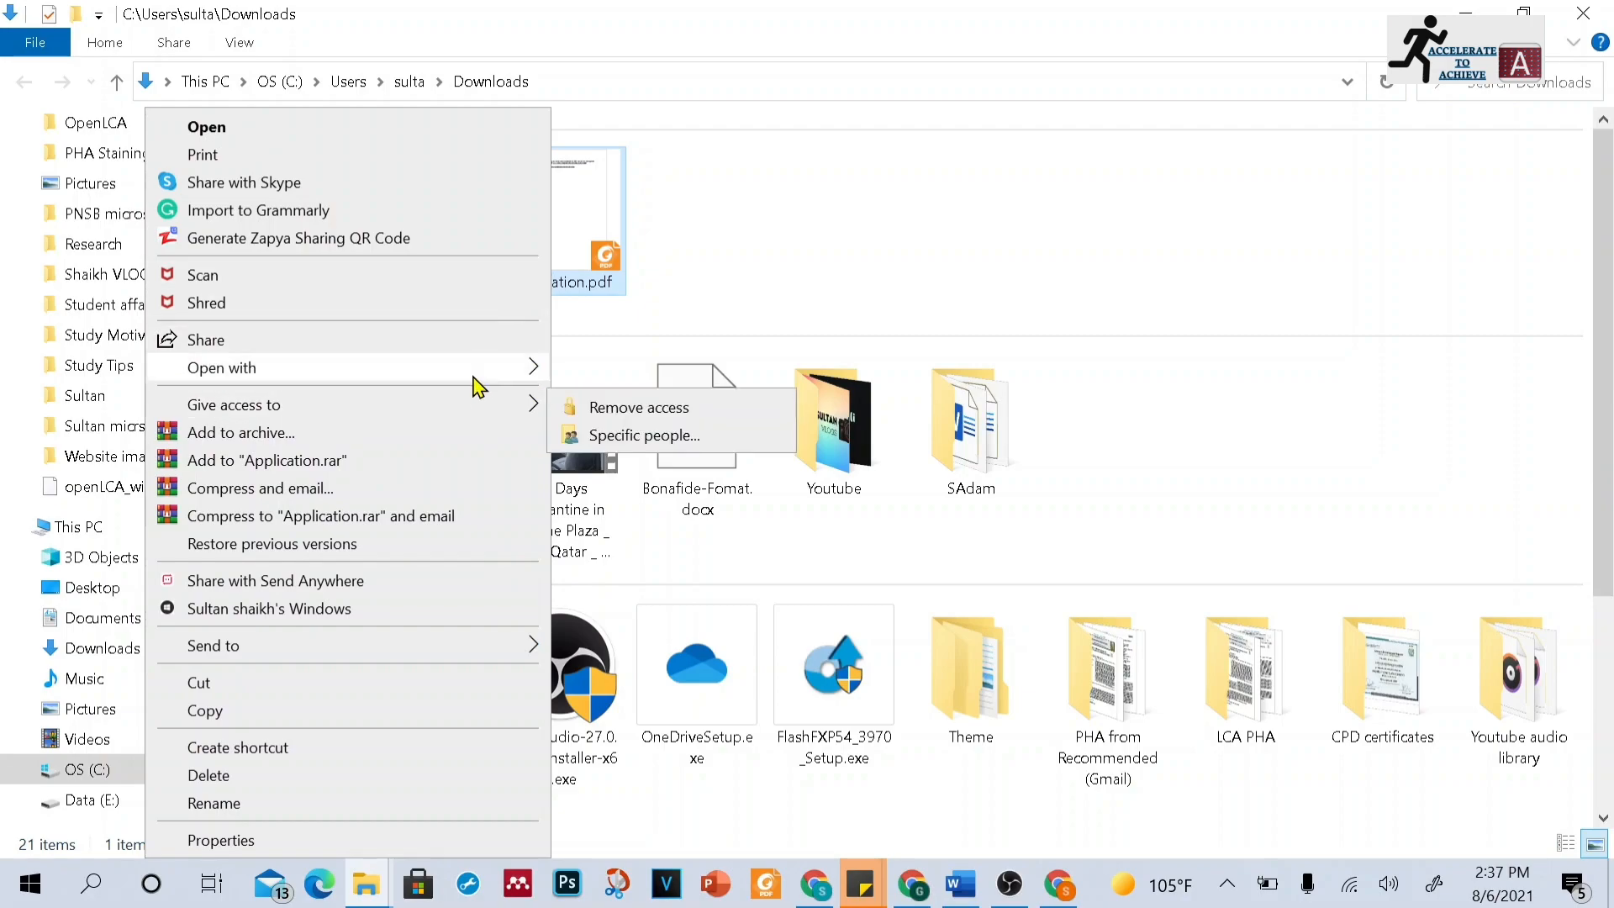
pyautogui.moveTo(470, 367)
pyautogui.click(667, 380)
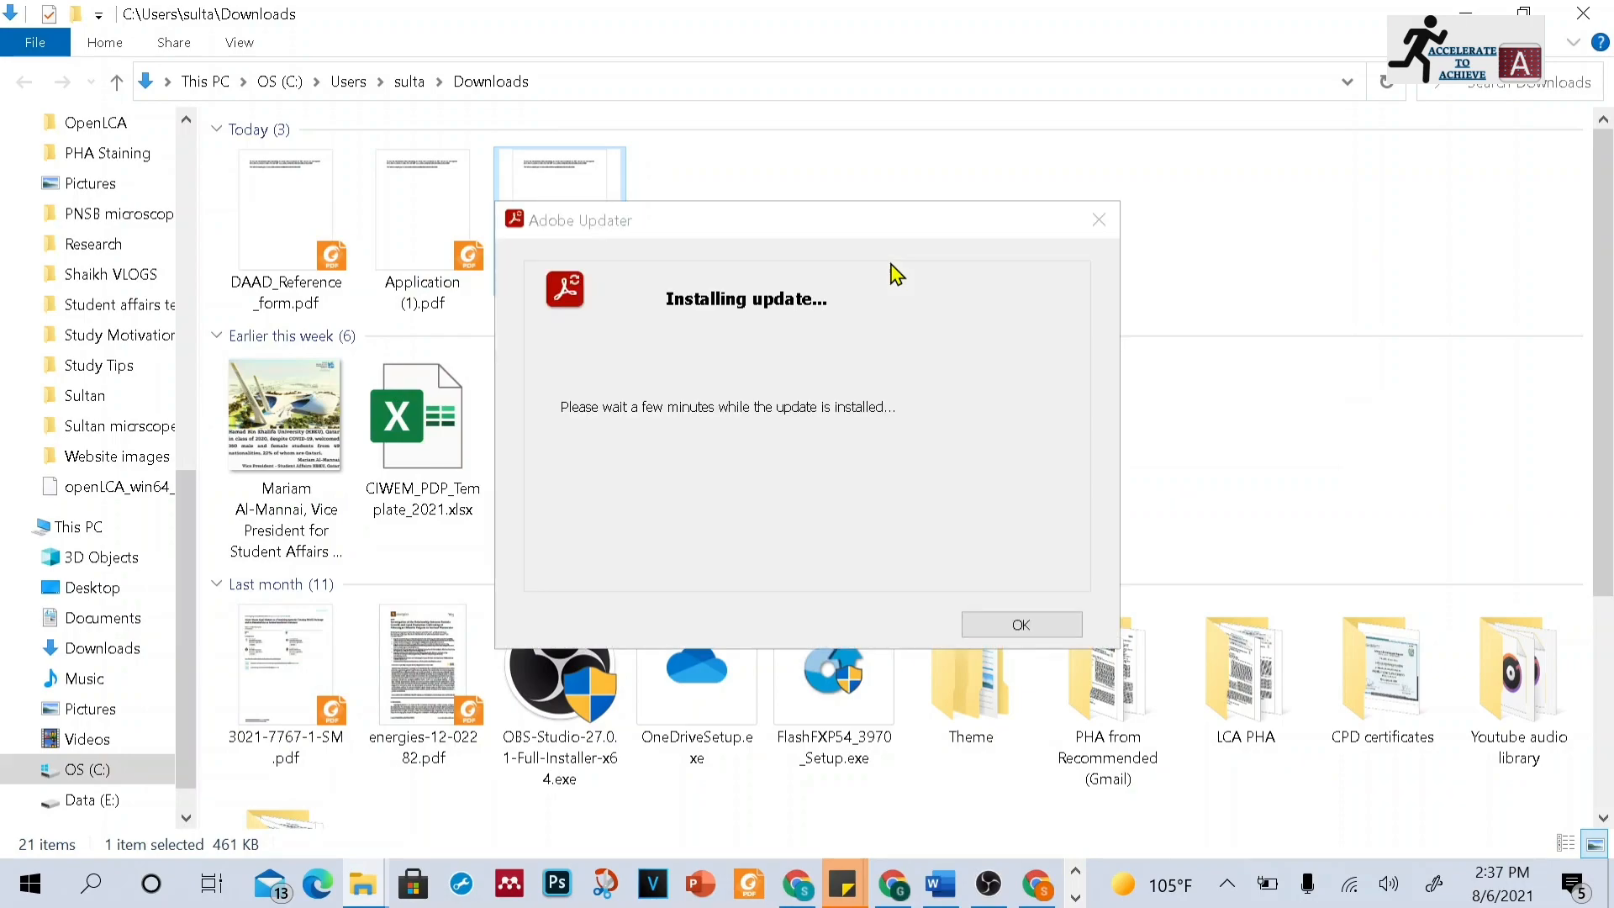
pyautogui.click(1020, 635)
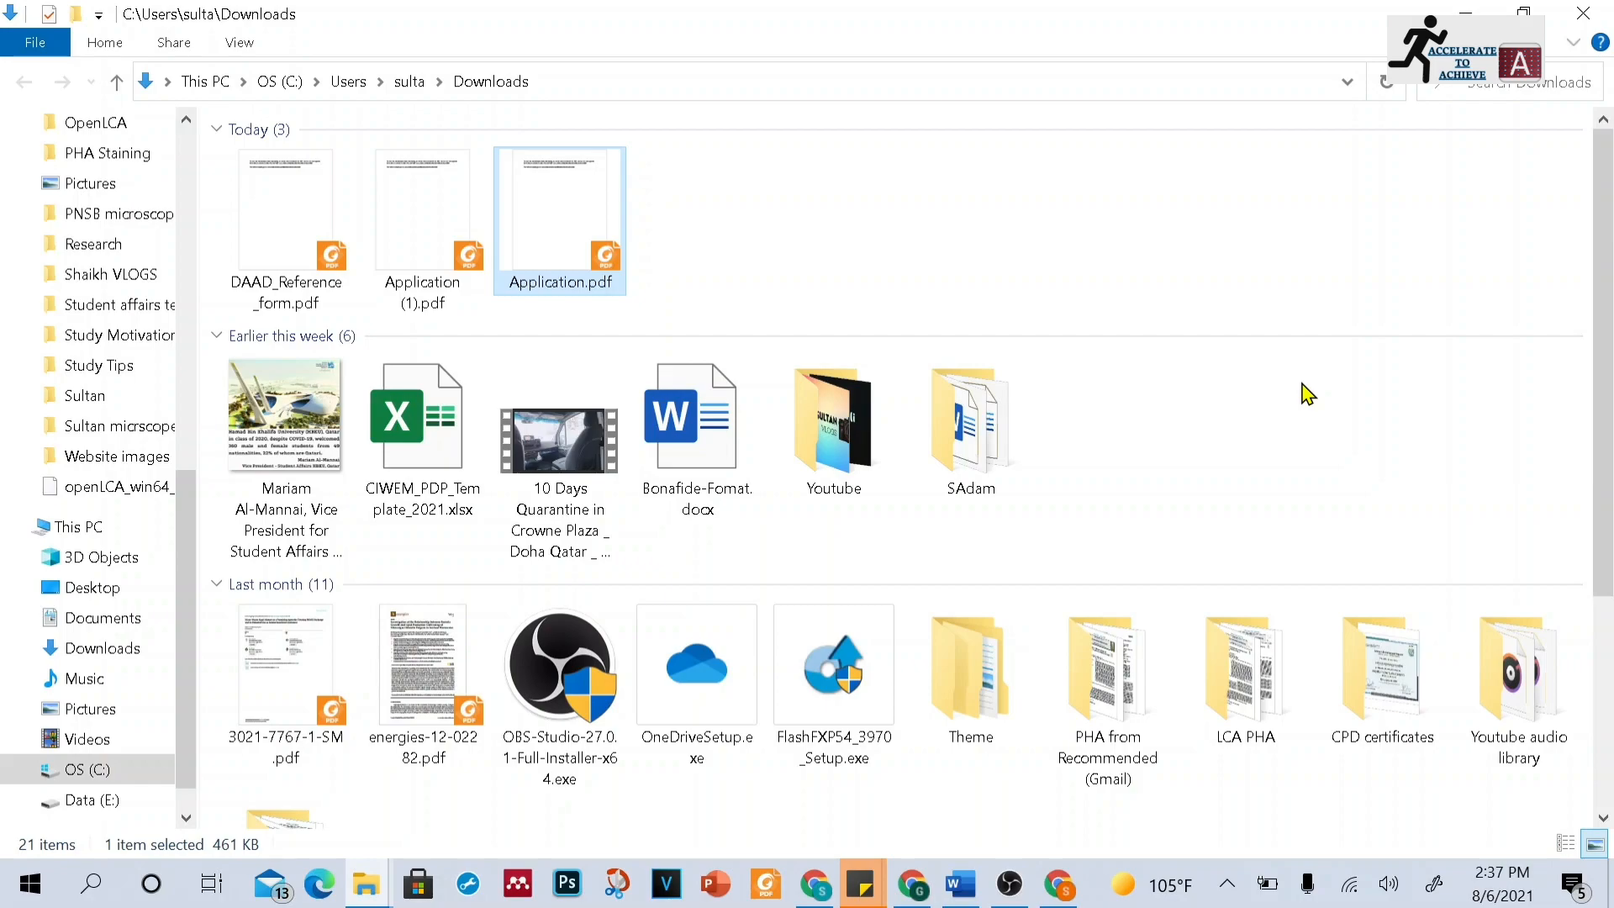
pyautogui.doubleClick(566, 249)
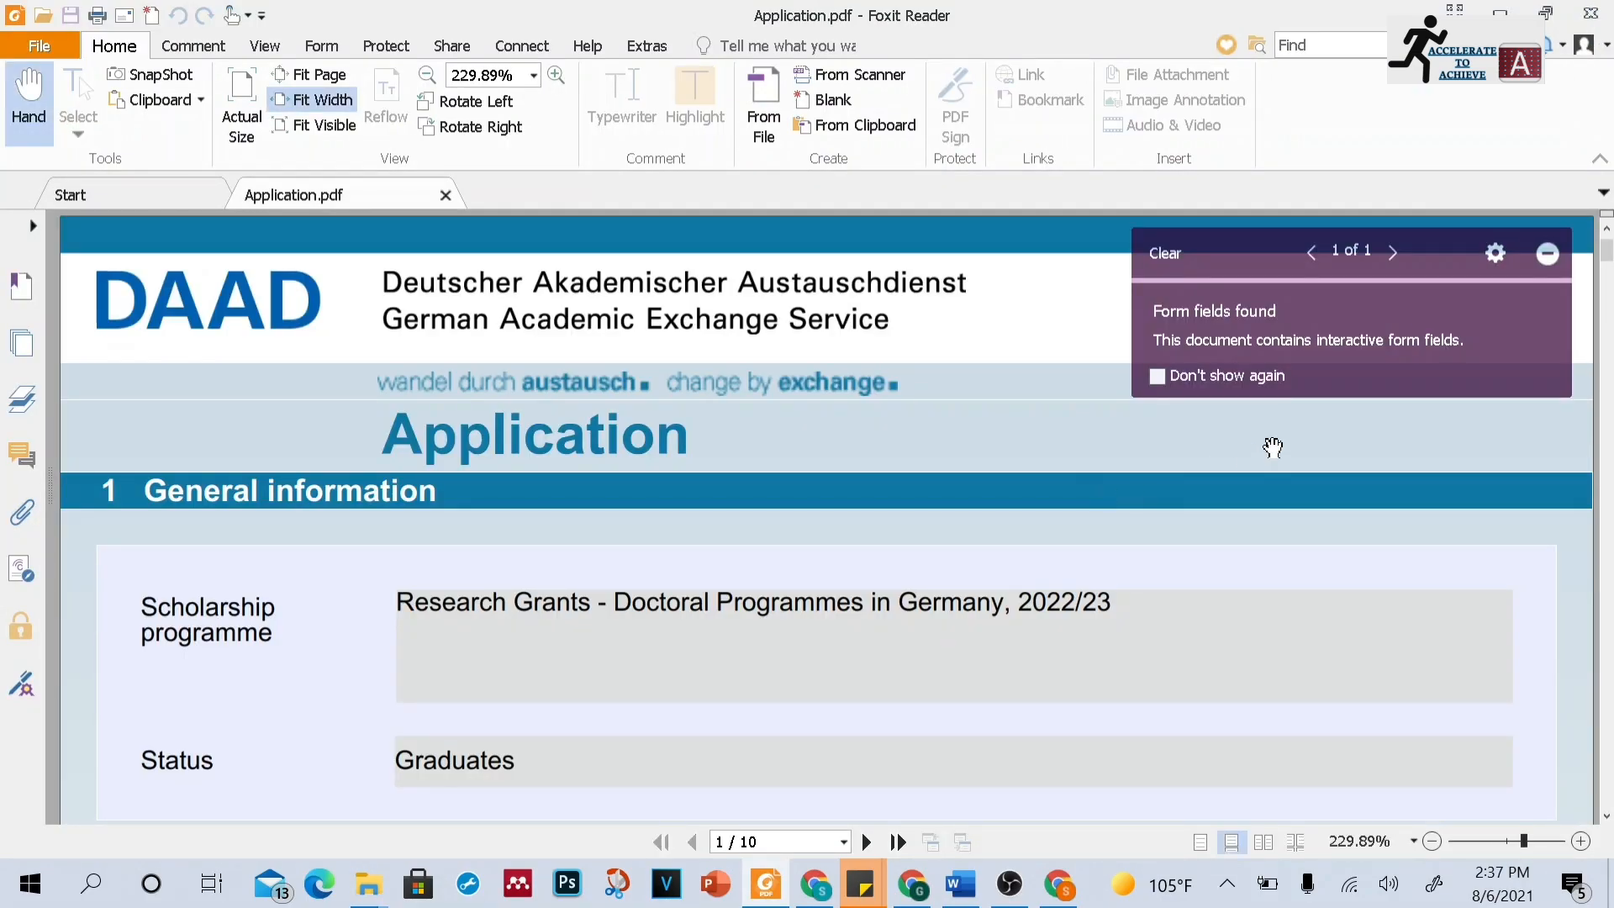
pyautogui.click(1547, 253)
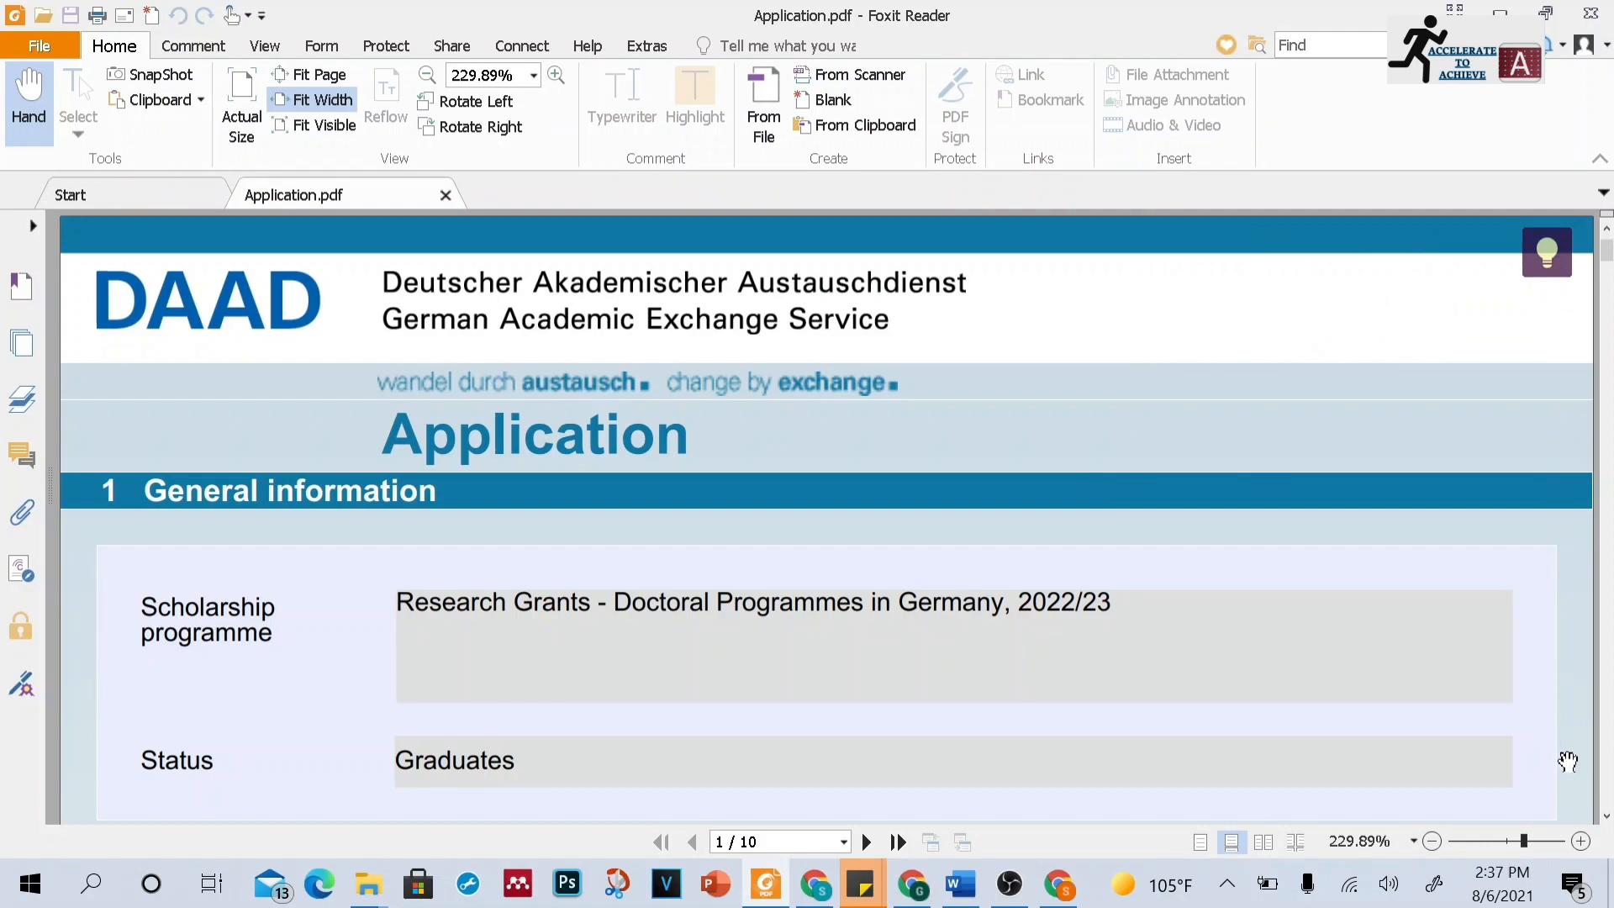
# Enter the applicant's family name in the application's general details section
pyautogui.click(1603, 817)
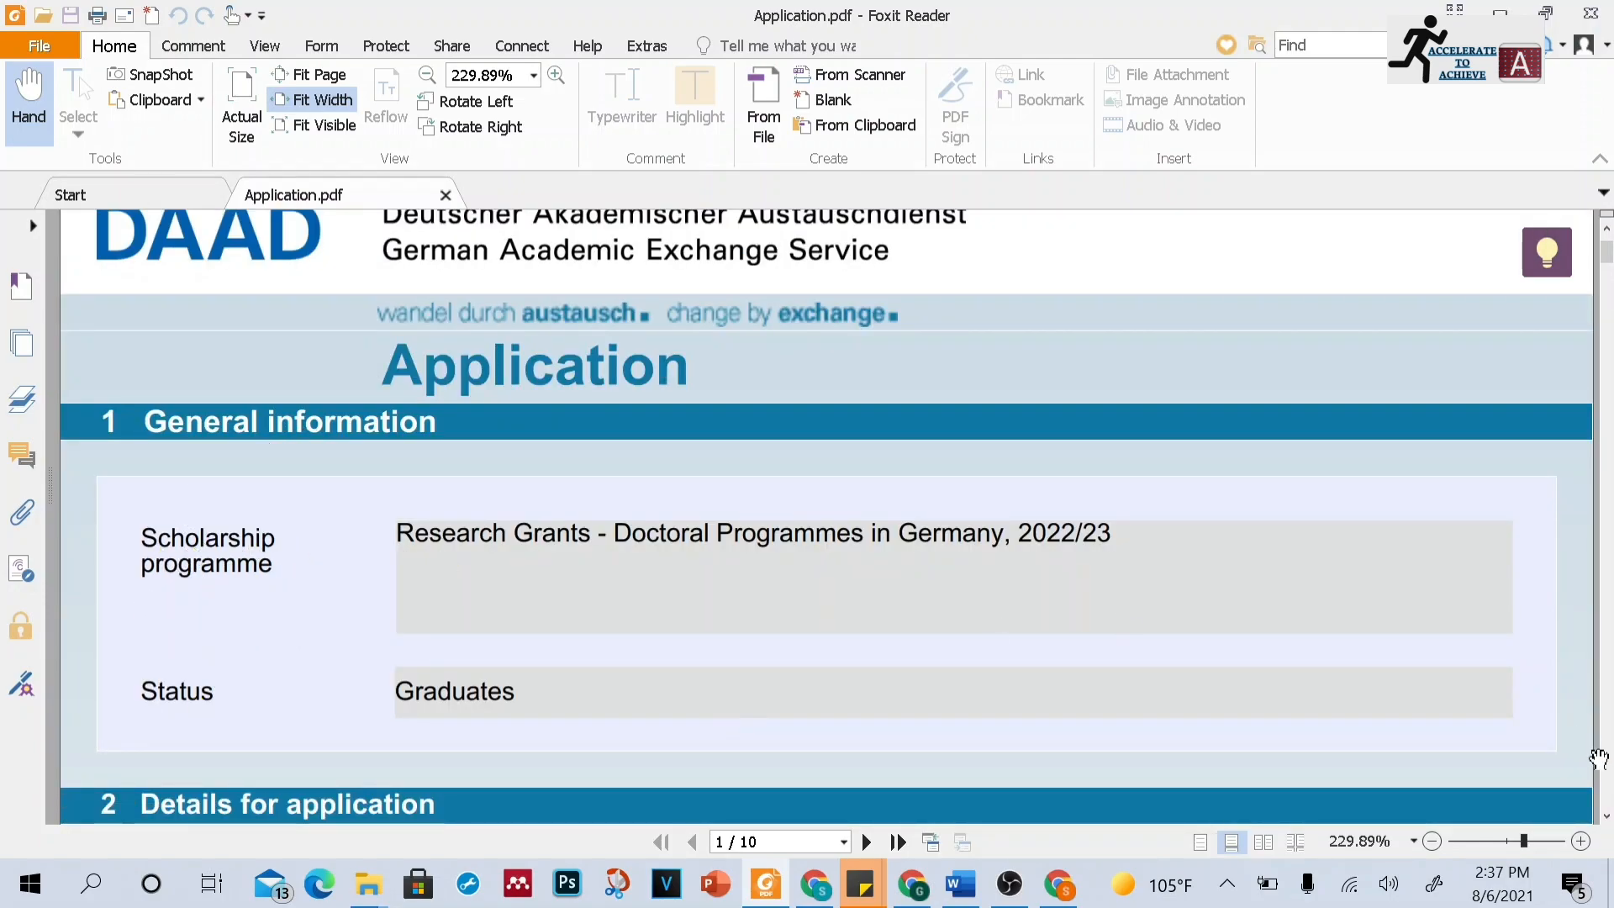
pyautogui.click(1605, 817)
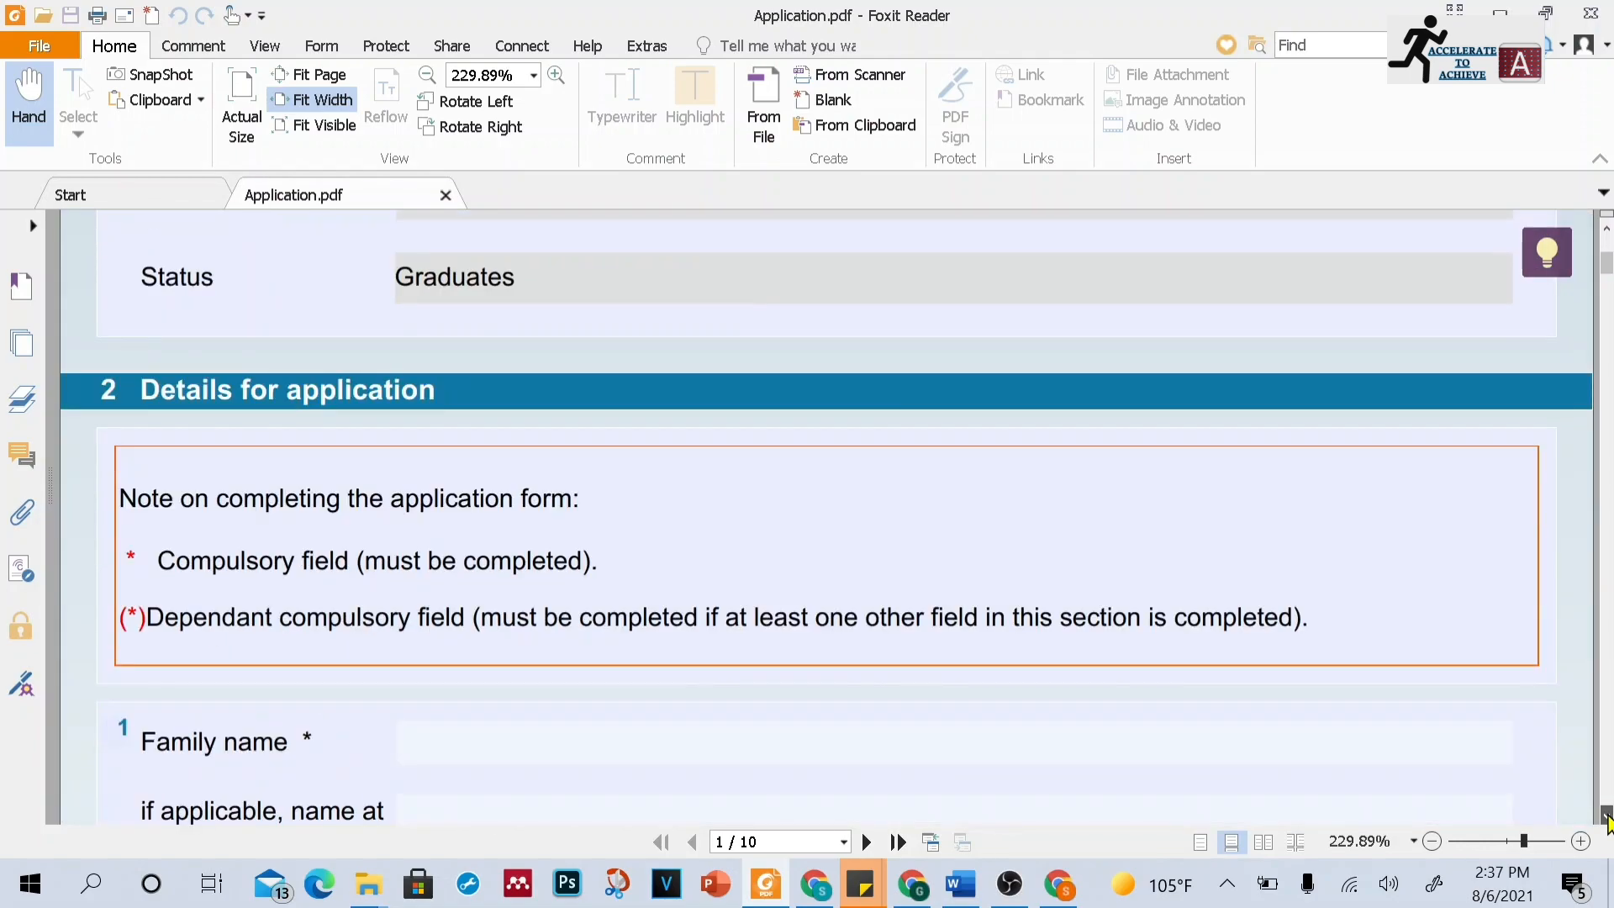
pyautogui.click(1605, 817)
pyautogui.click(1606, 817)
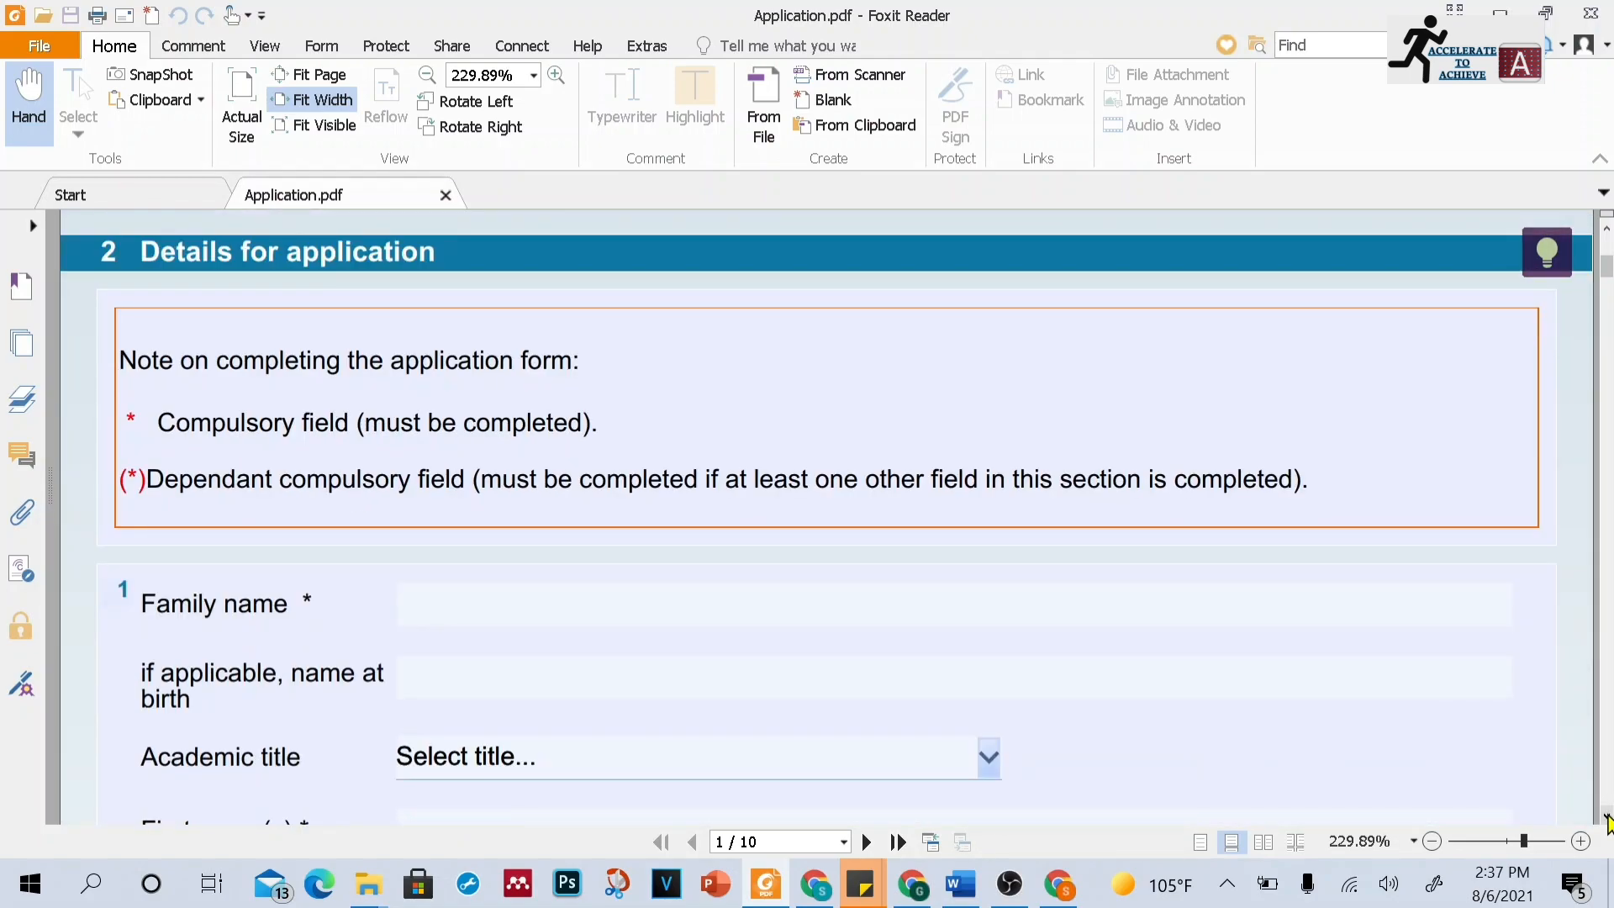
pyautogui.click(1605, 817)
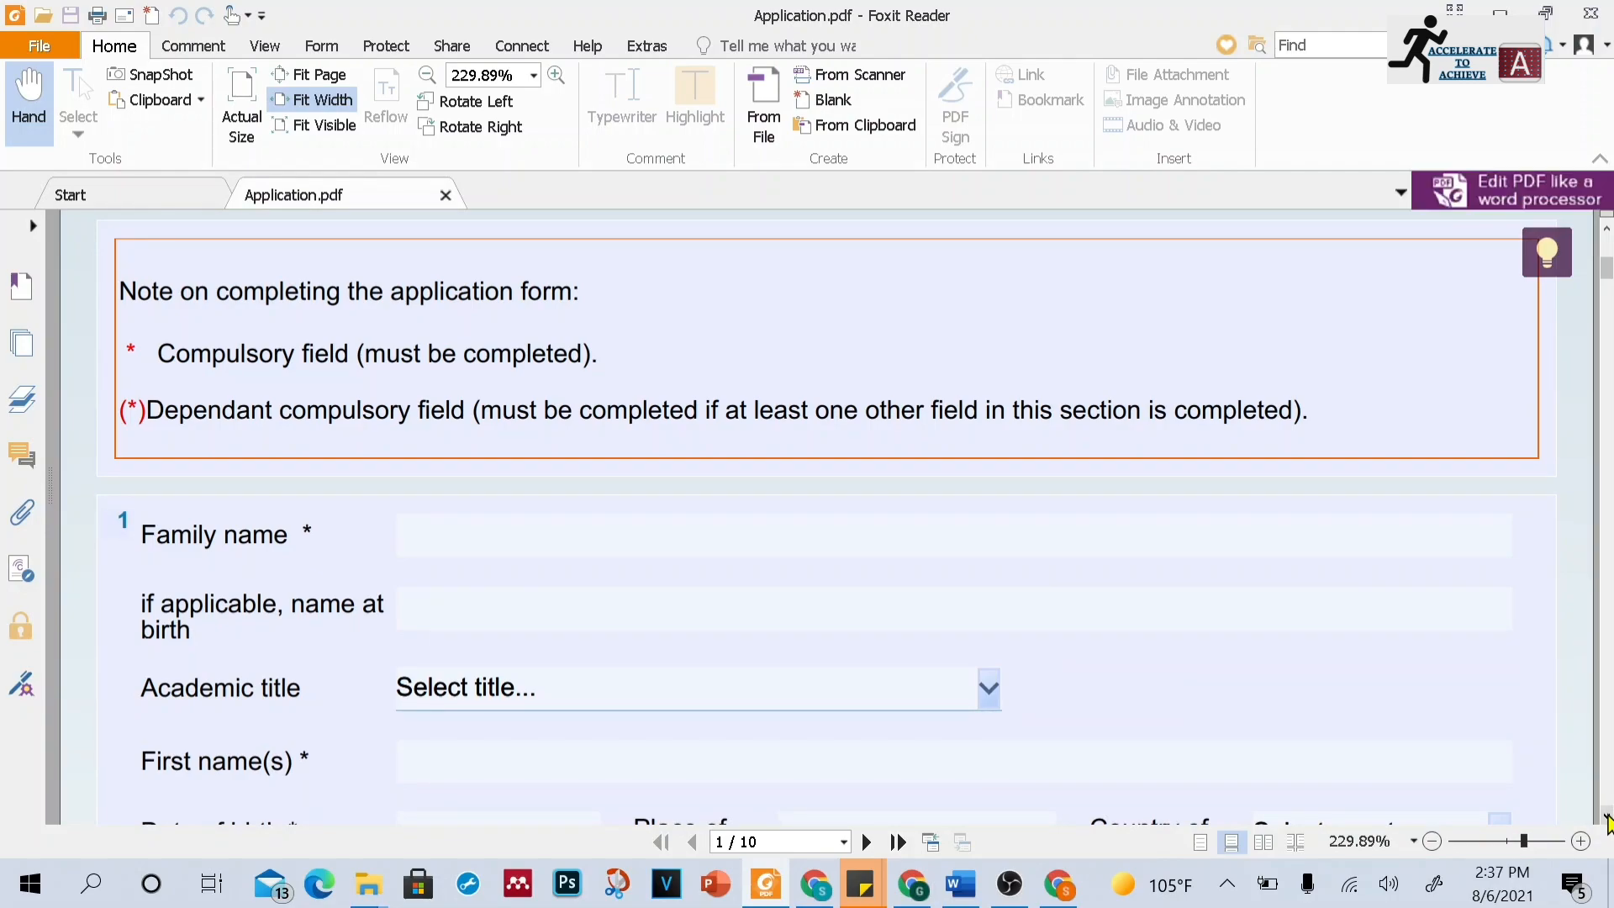
pyautogui.click(1605, 817)
pyautogui.click(1605, 817)
pyautogui.click(708, 403)
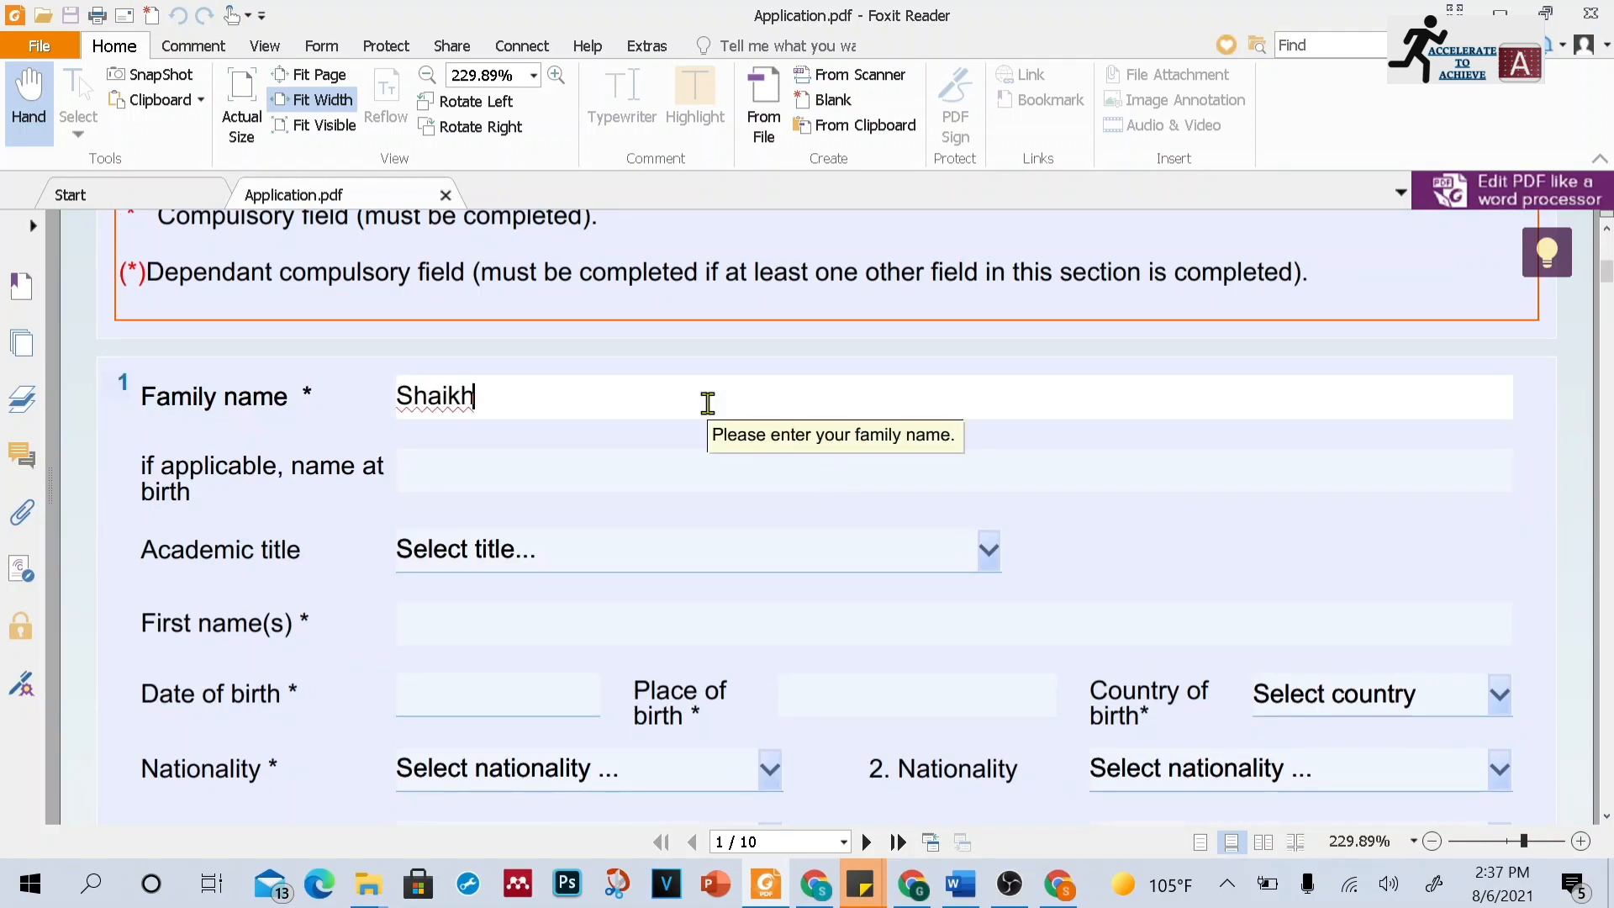
# Enter the applicant's first name in the First name(s) field
pyautogui.click(703, 459)
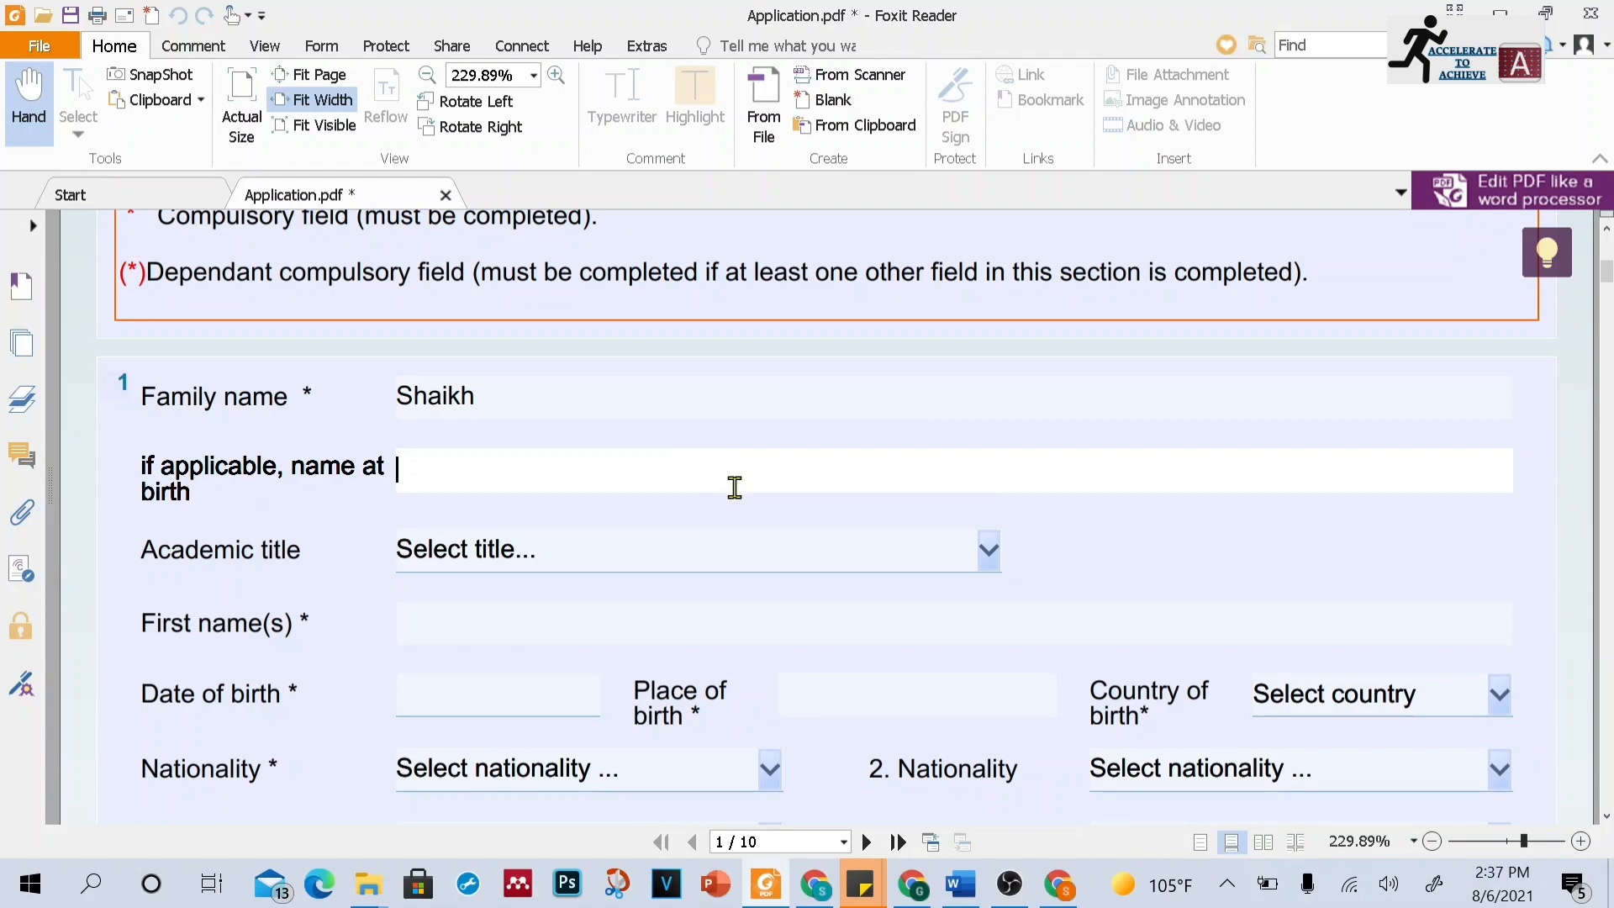
pyautogui.click(702, 619)
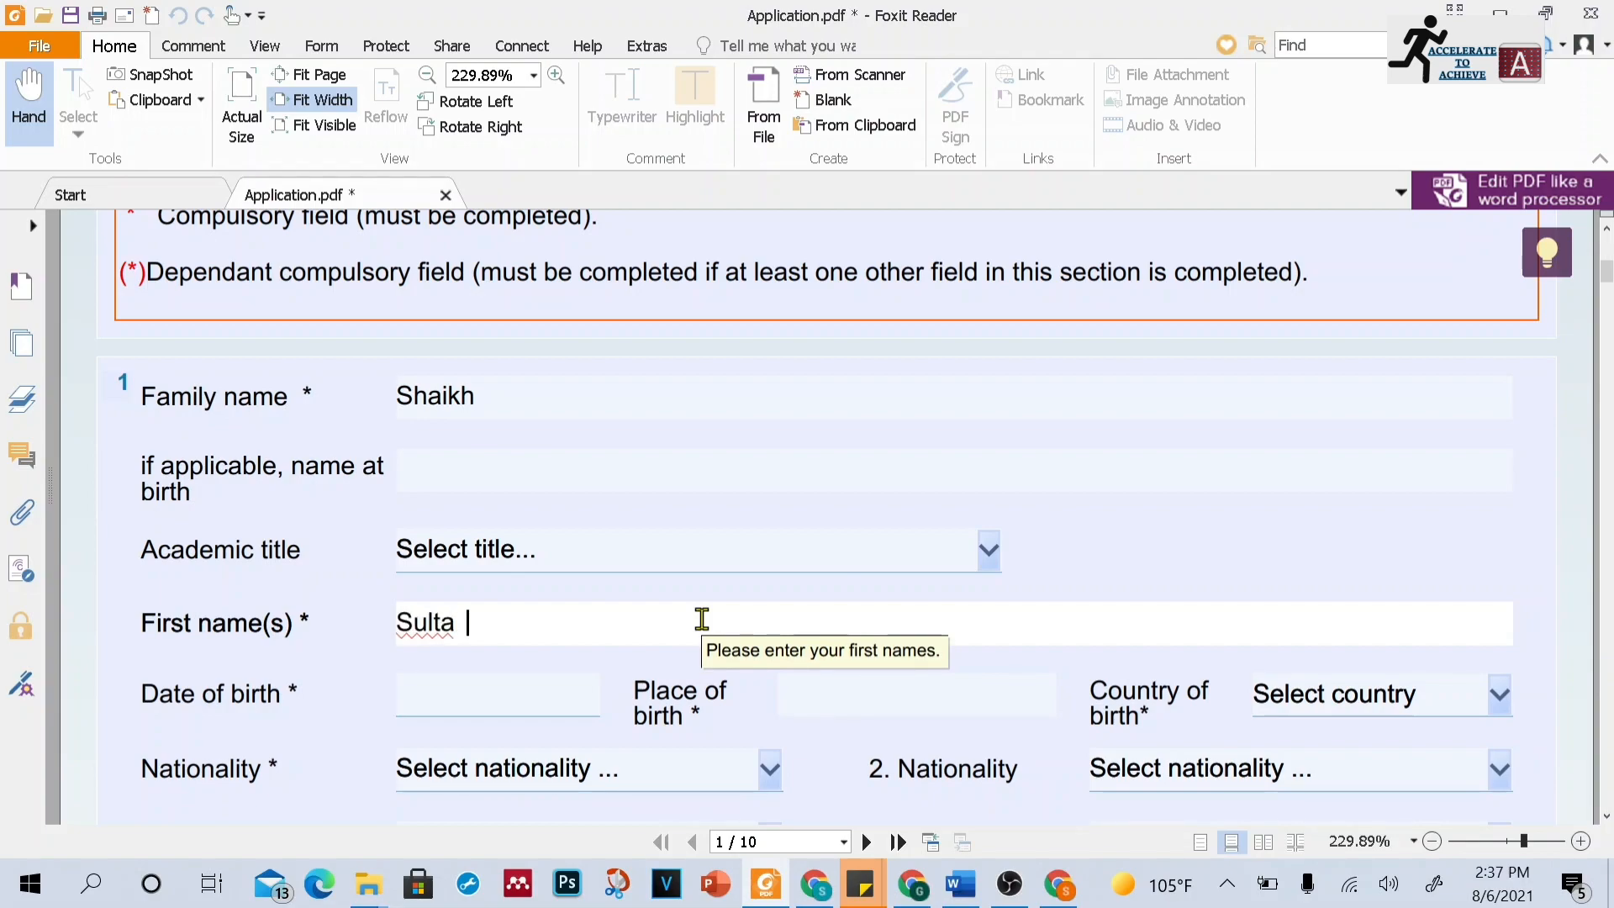
# Review the date of birth, form of address and country of residence fields of the application
pyautogui.click(595, 702)
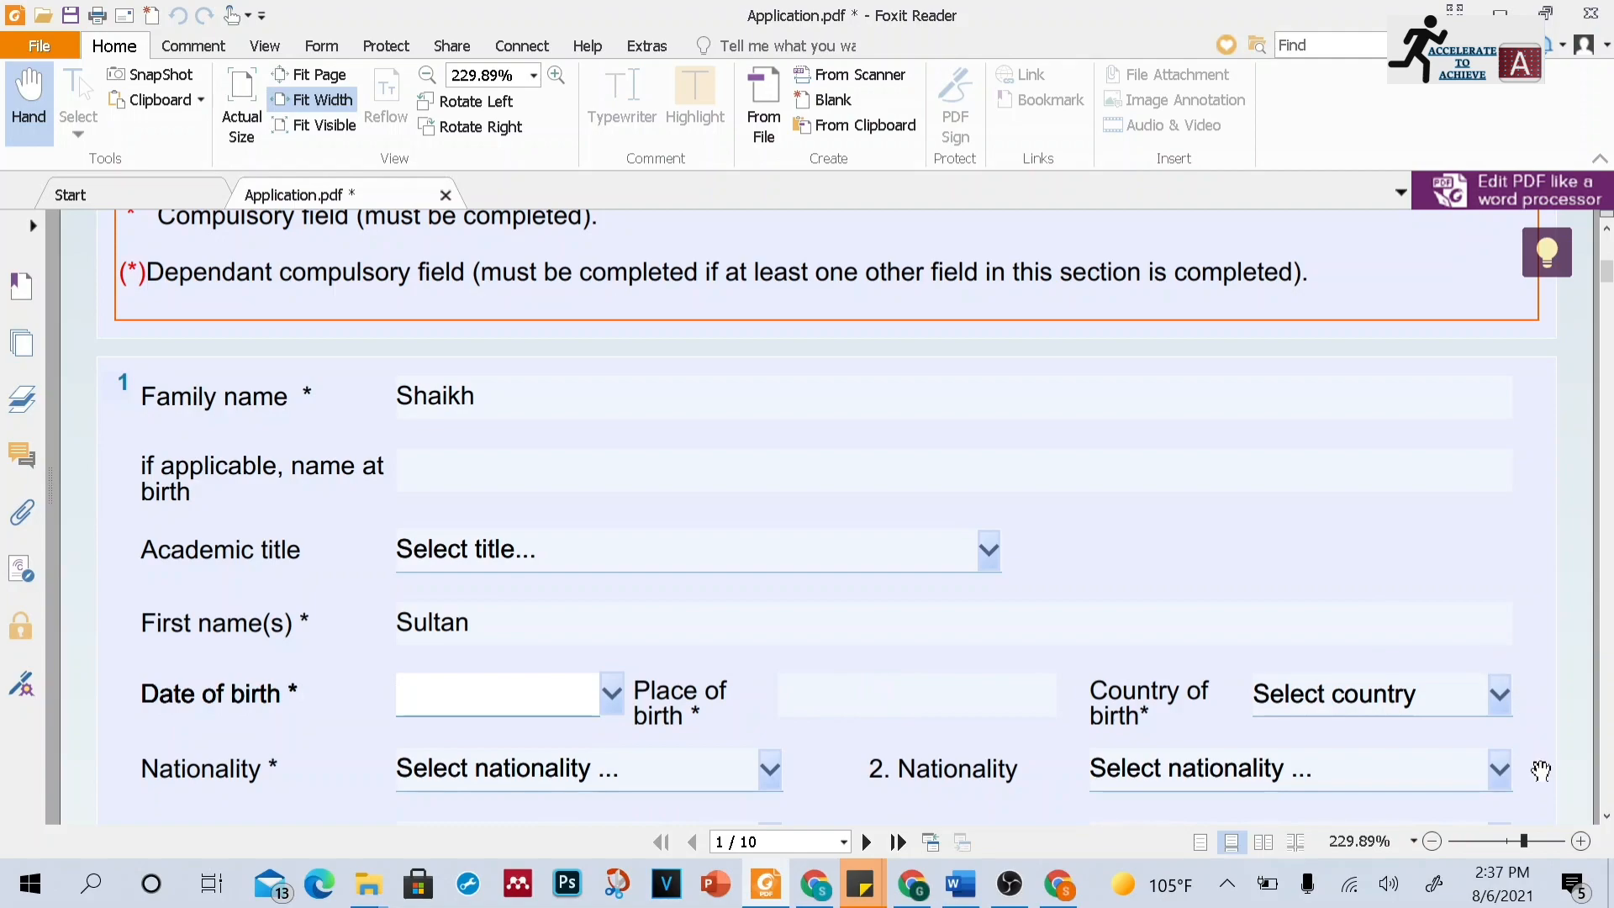
pyautogui.click(1606, 817)
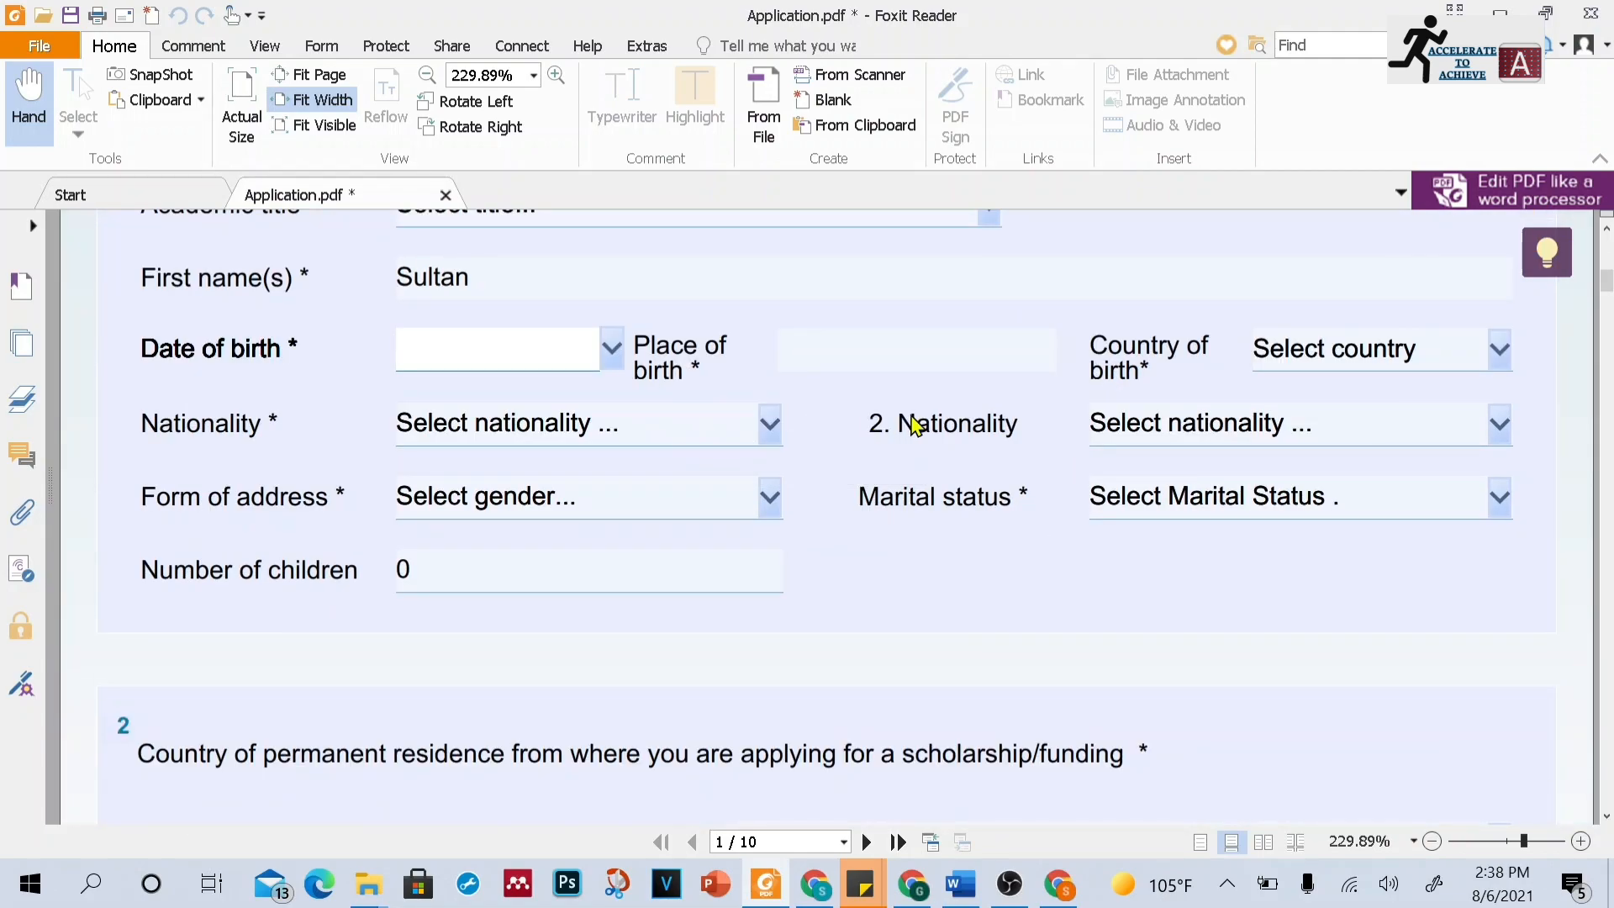
pyautogui.click(768, 500)
pyautogui.click(766, 498)
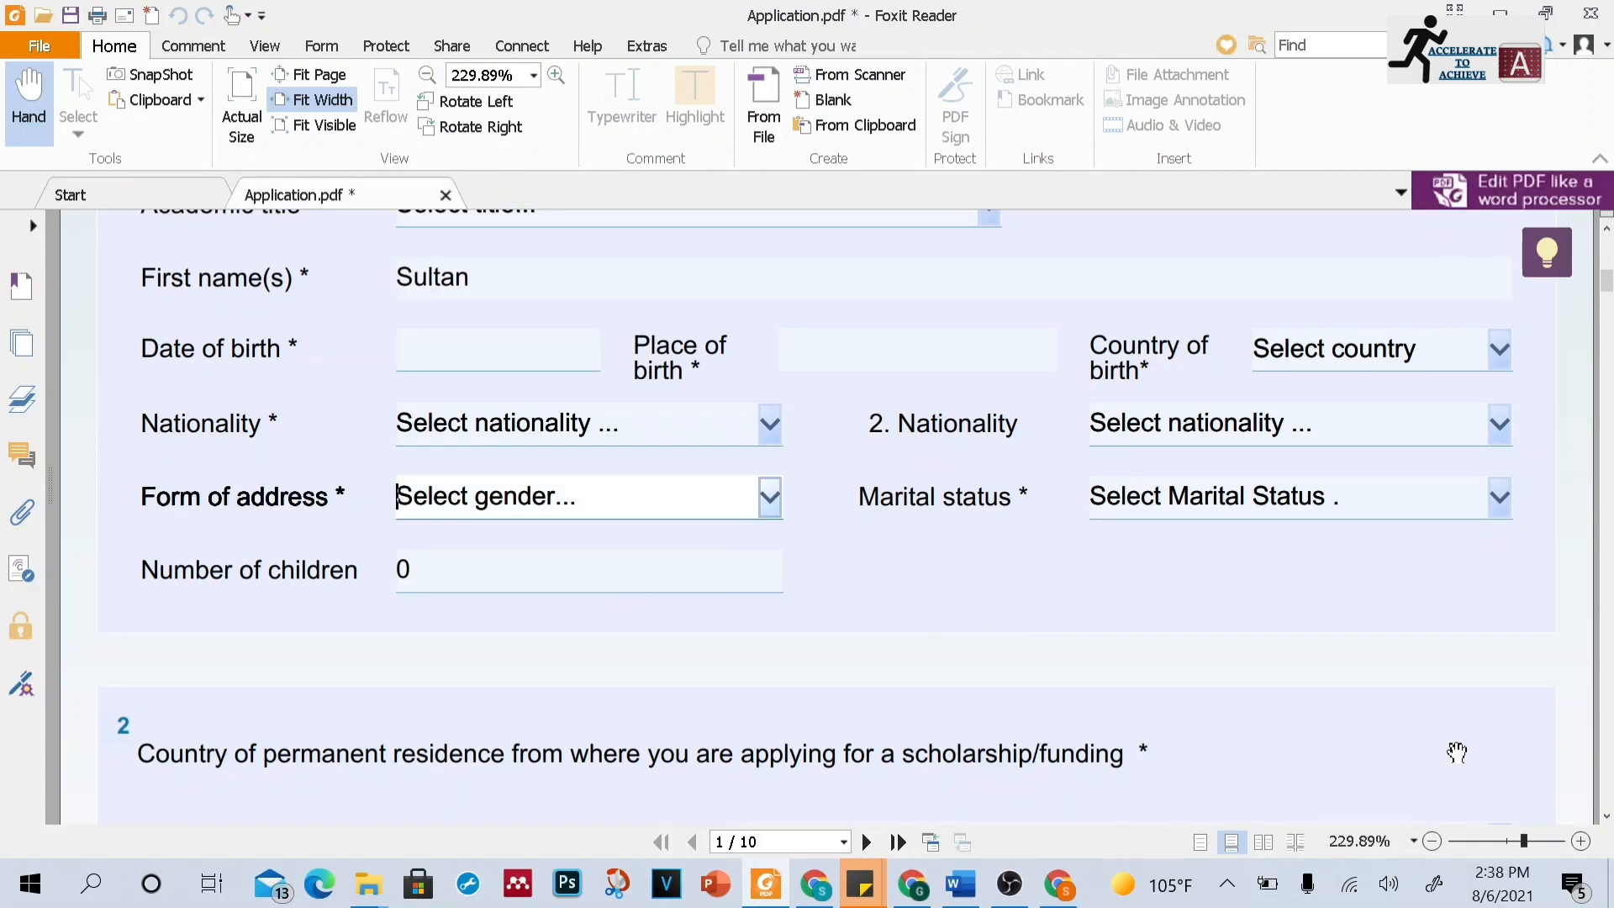
pyautogui.click(1606, 815)
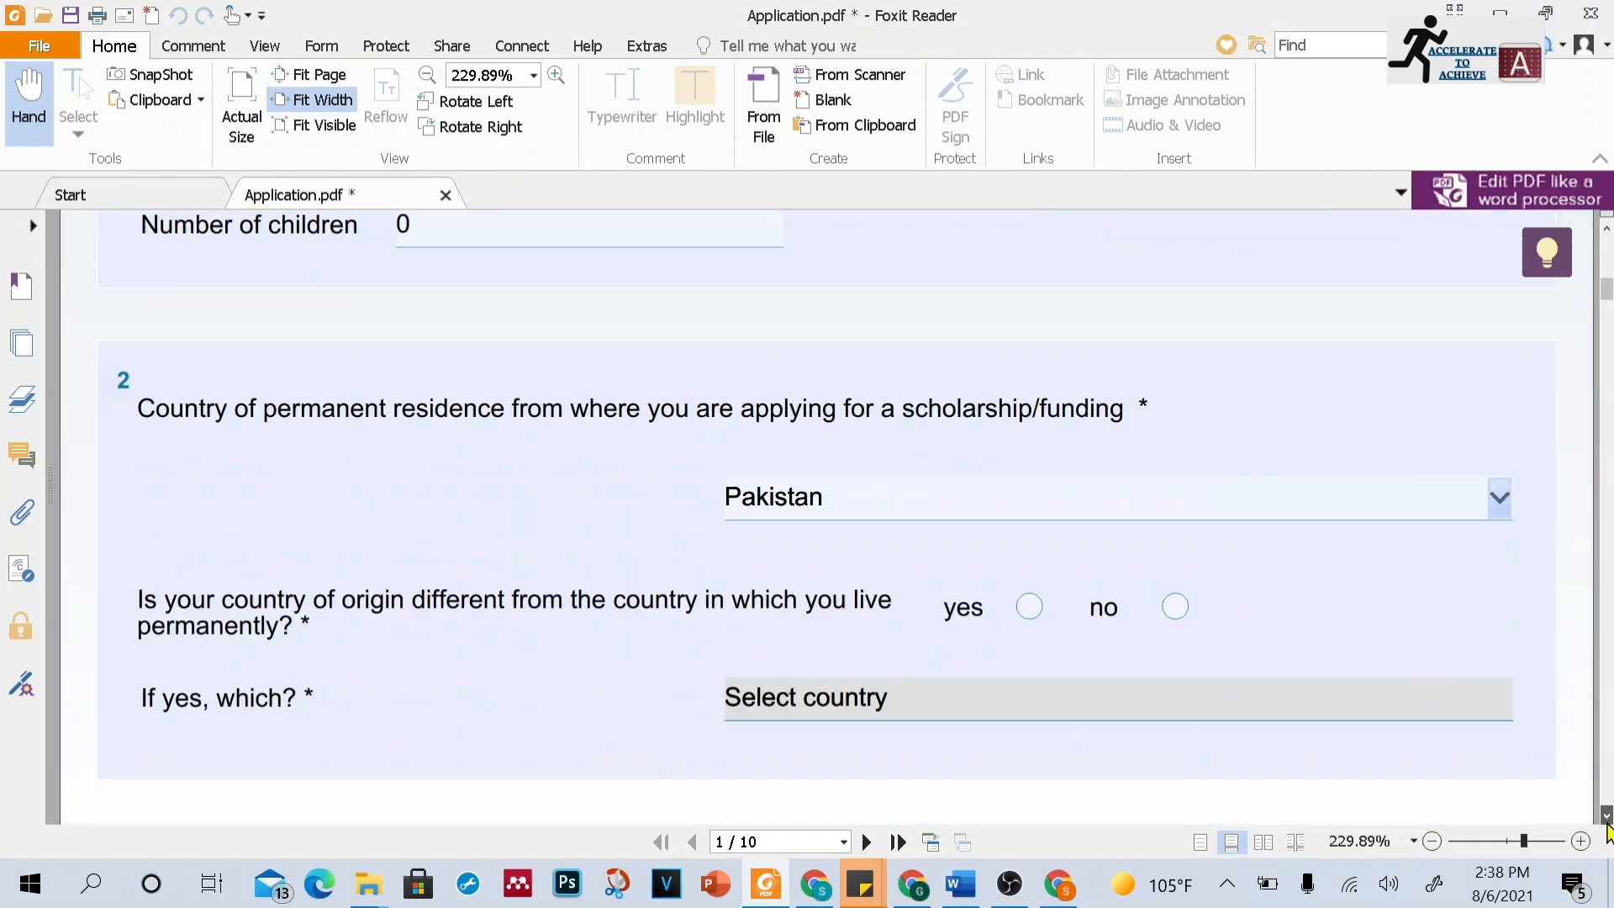
pyautogui.click(1606, 814)
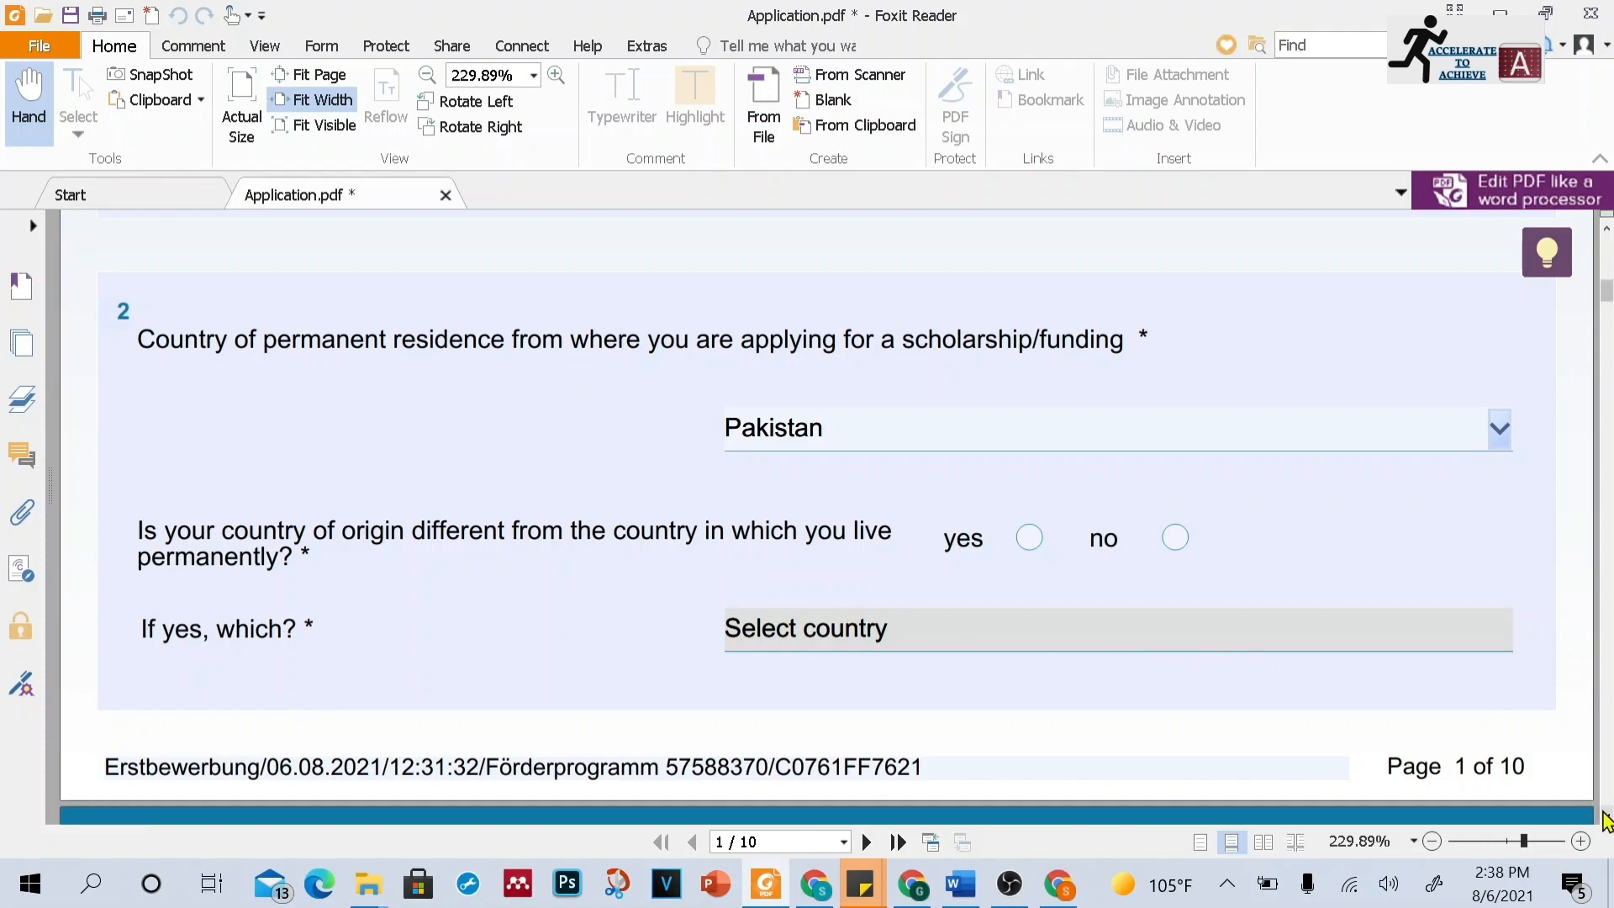
pyautogui.scroll(-10, 1605, 820)
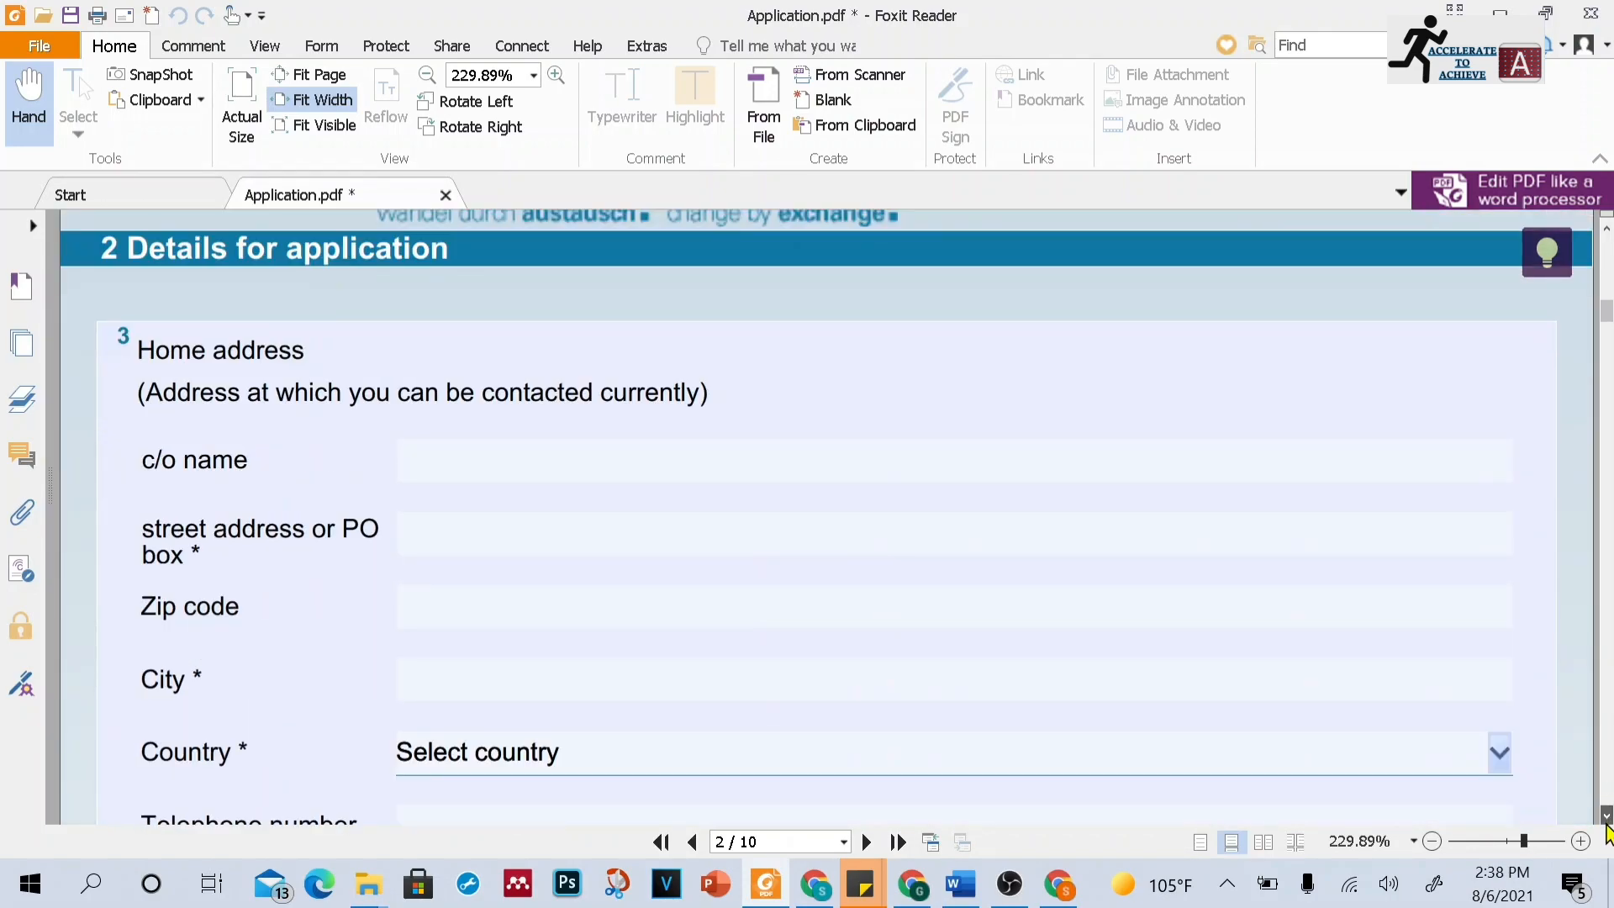
pyautogui.scroll(-1, 1607, 832)
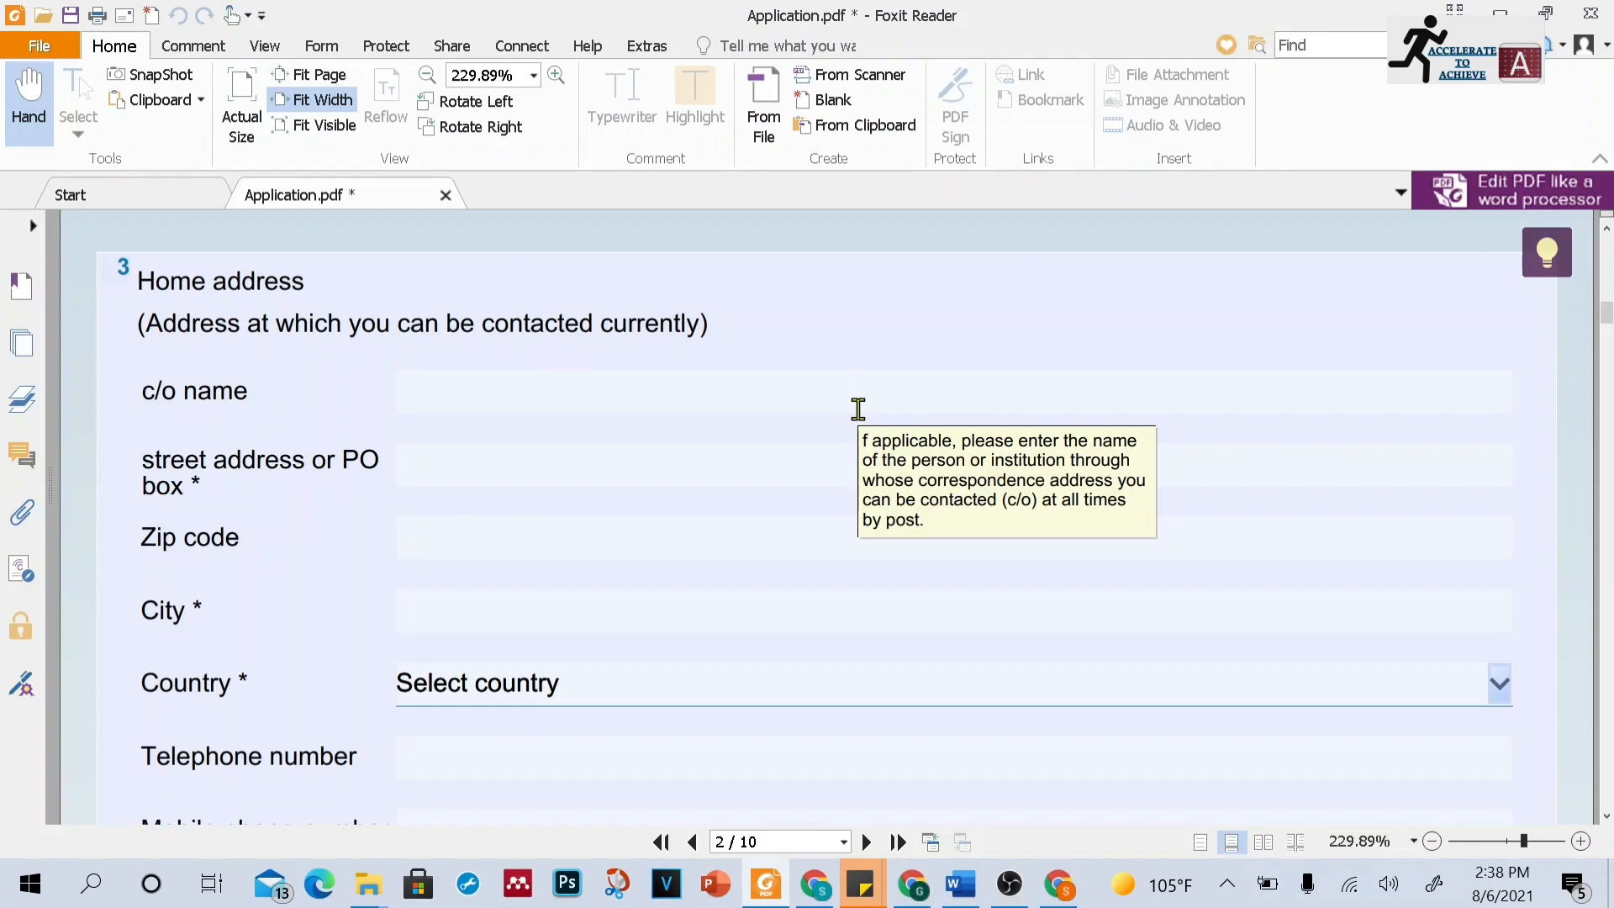
# Examine the home address and contact fields on page 2 of the application
pyautogui.click(731, 461)
pyautogui.click(709, 537)
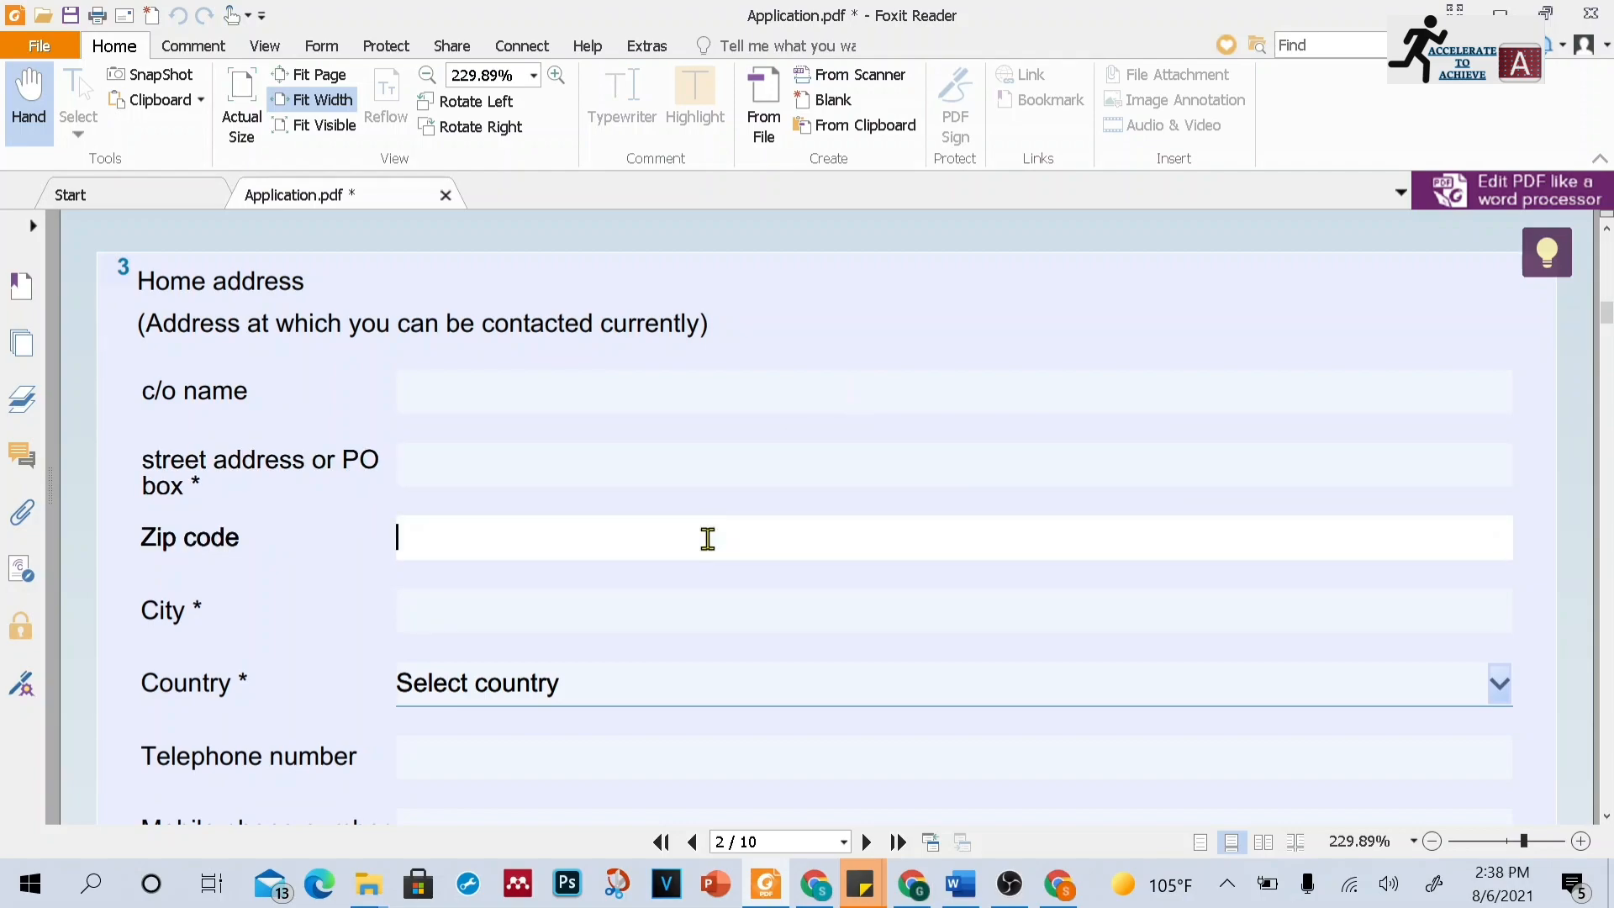
pyautogui.click(714, 601)
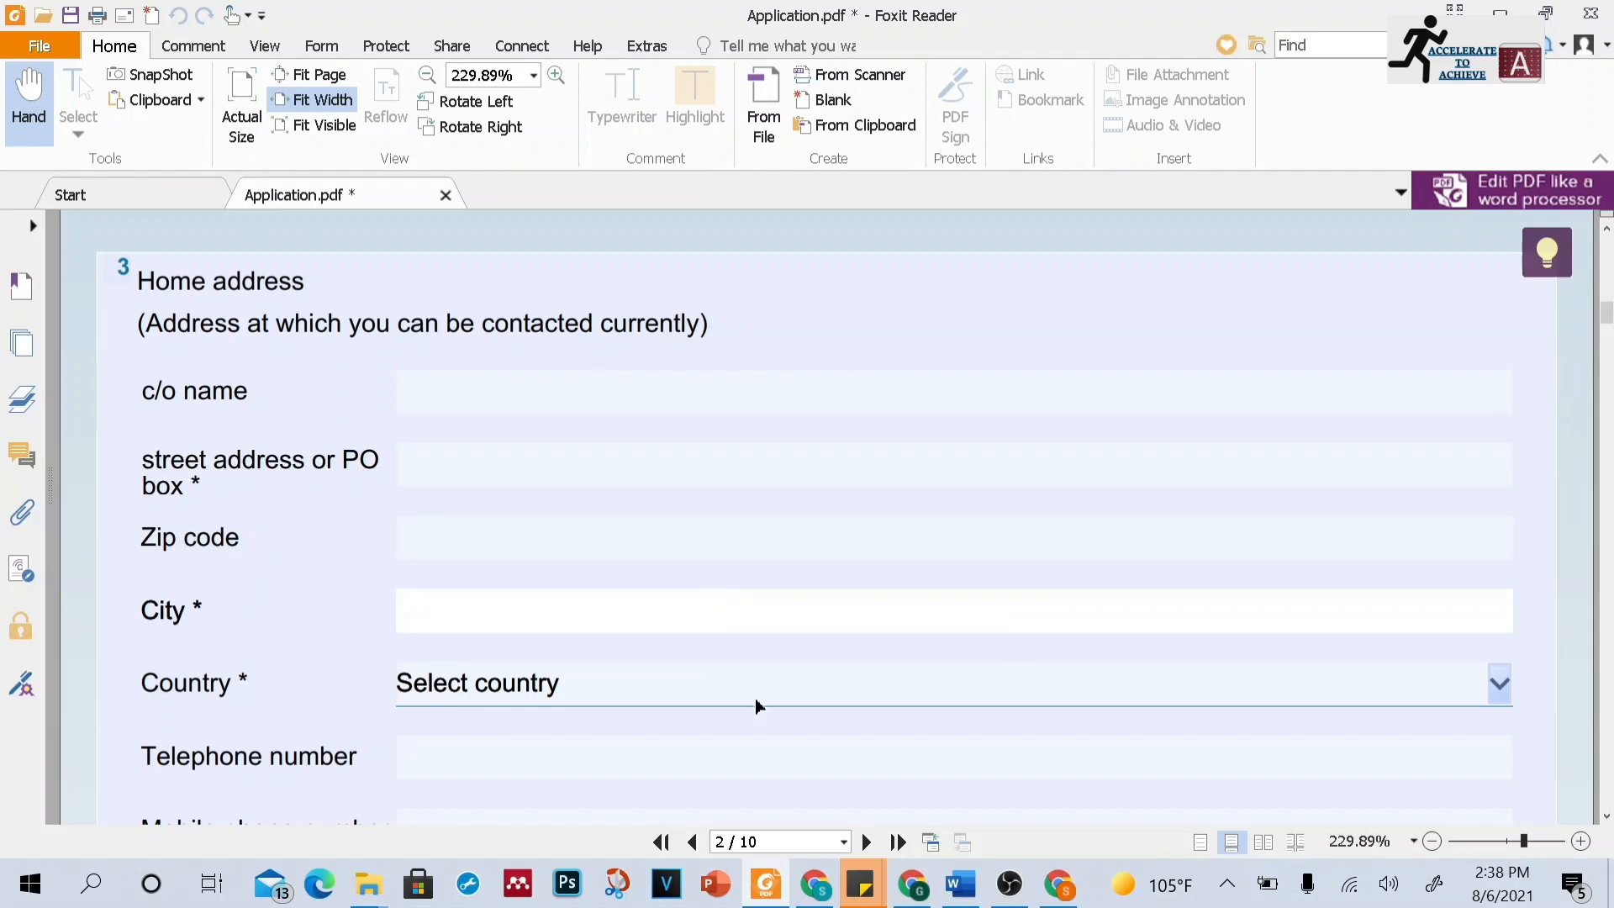
pyautogui.click(1606, 815)
pyautogui.click(1606, 815)
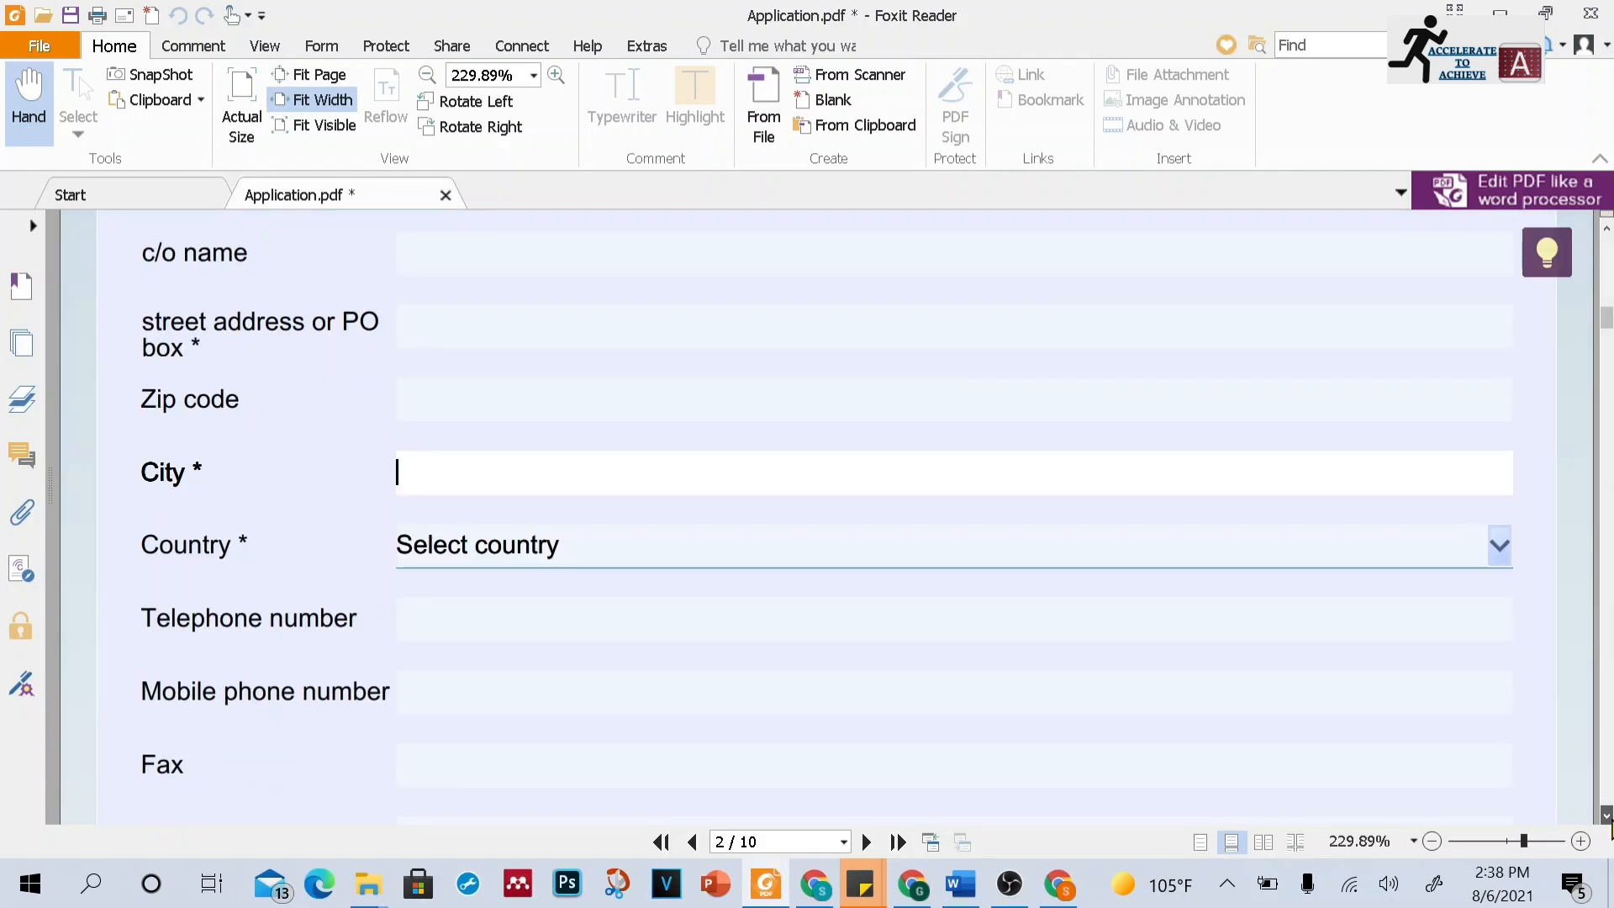
pyautogui.click(1606, 815)
pyautogui.click(1606, 816)
pyautogui.click(1606, 815)
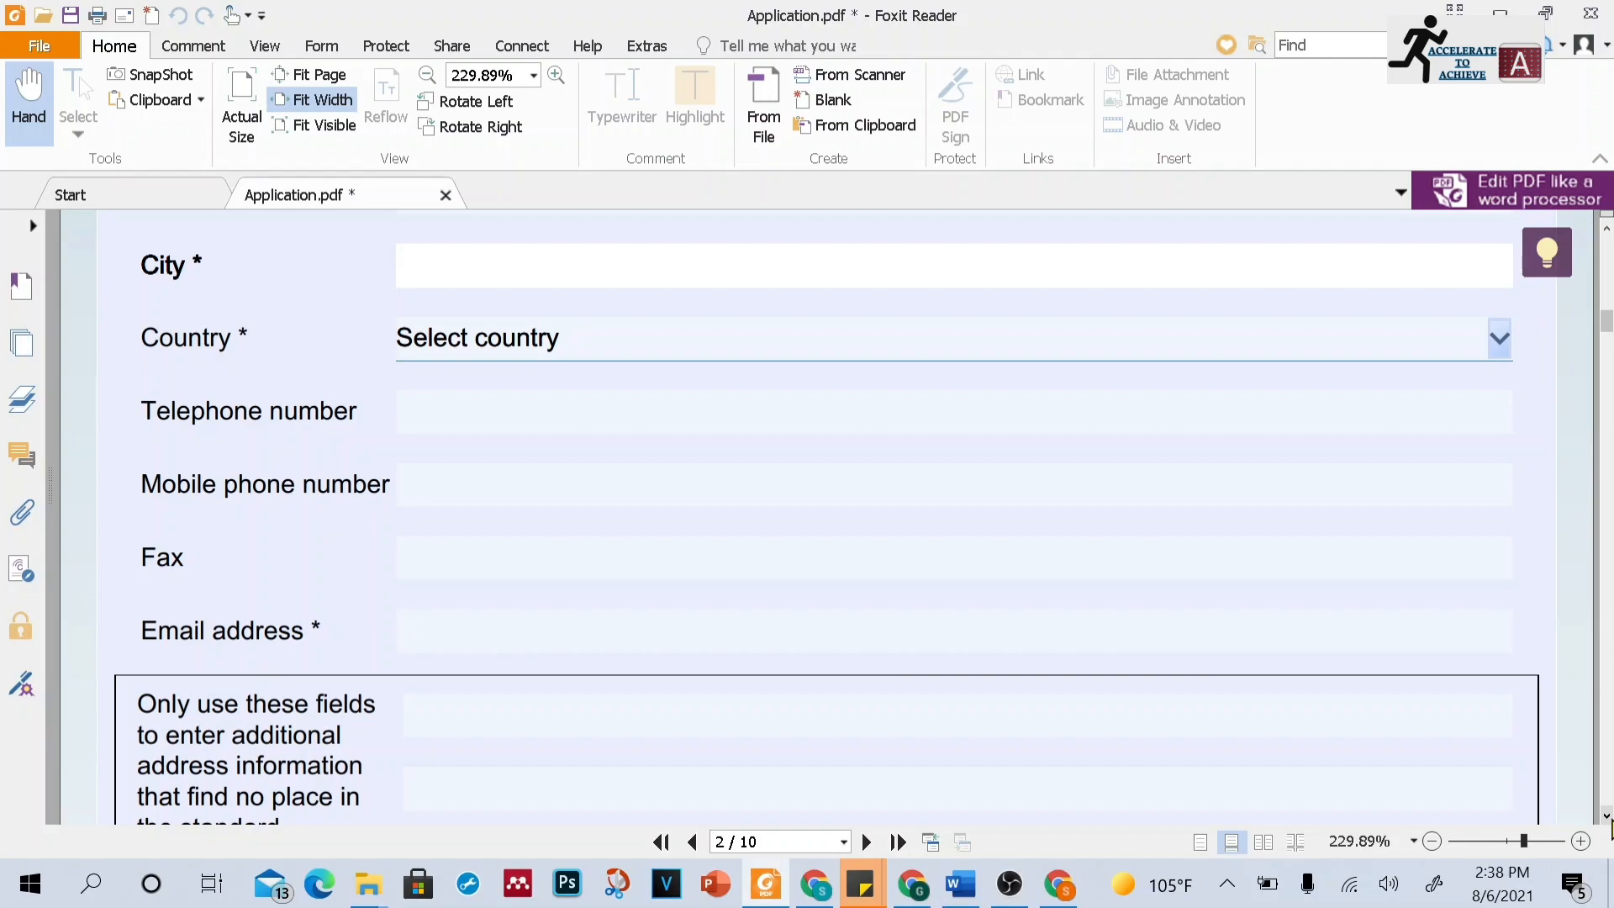
pyautogui.click(1606, 815)
pyautogui.click(1606, 815)
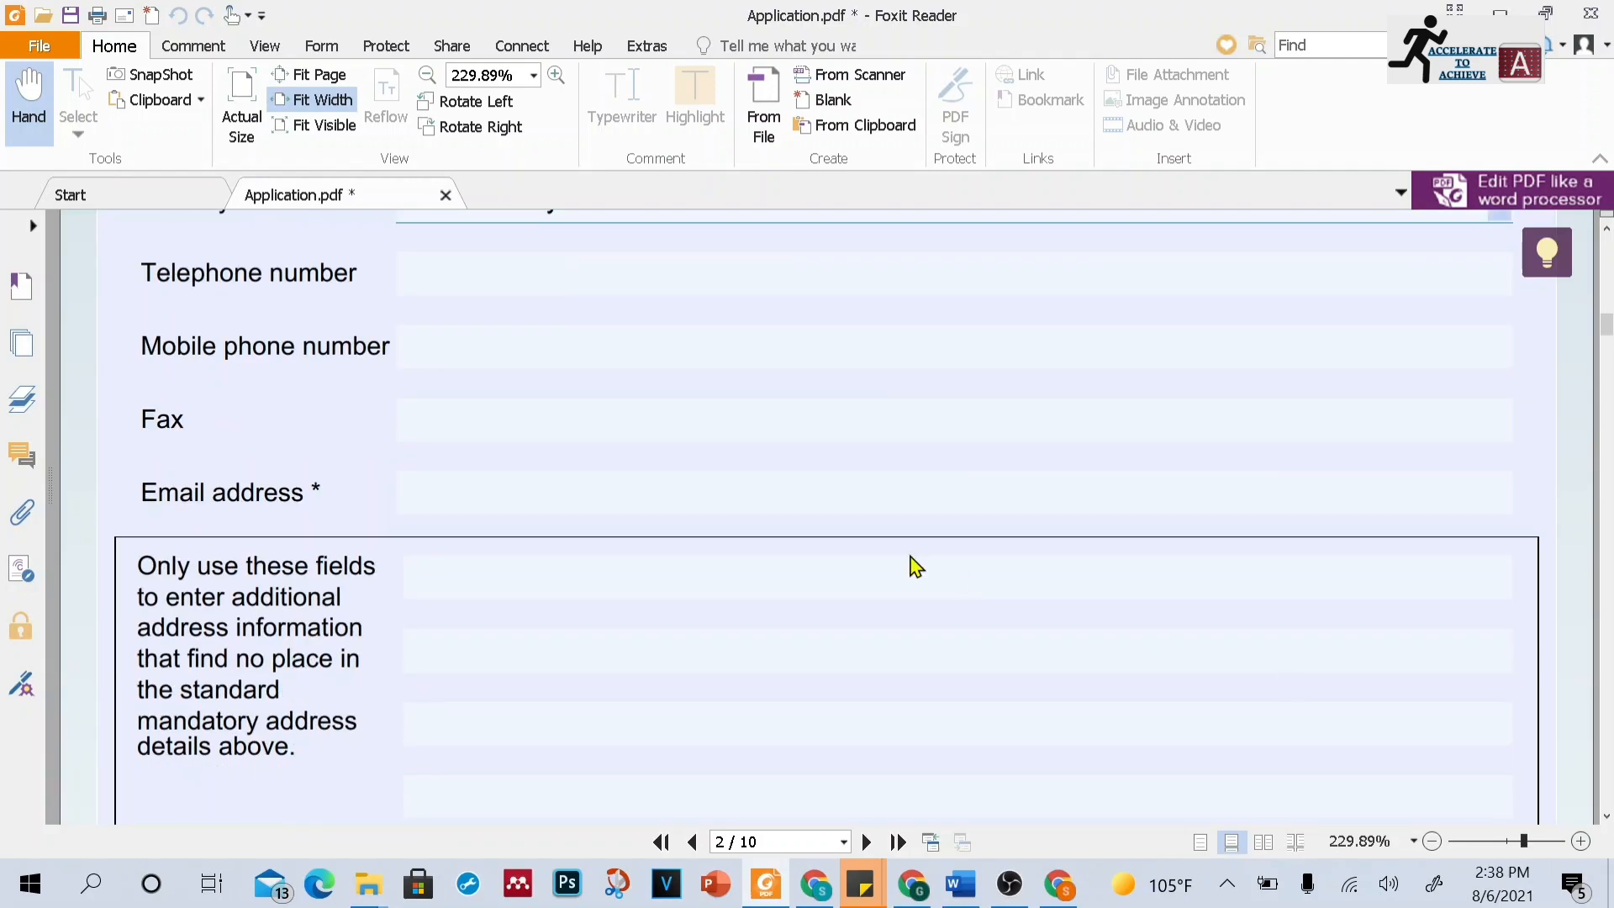
pyautogui.click(810, 495)
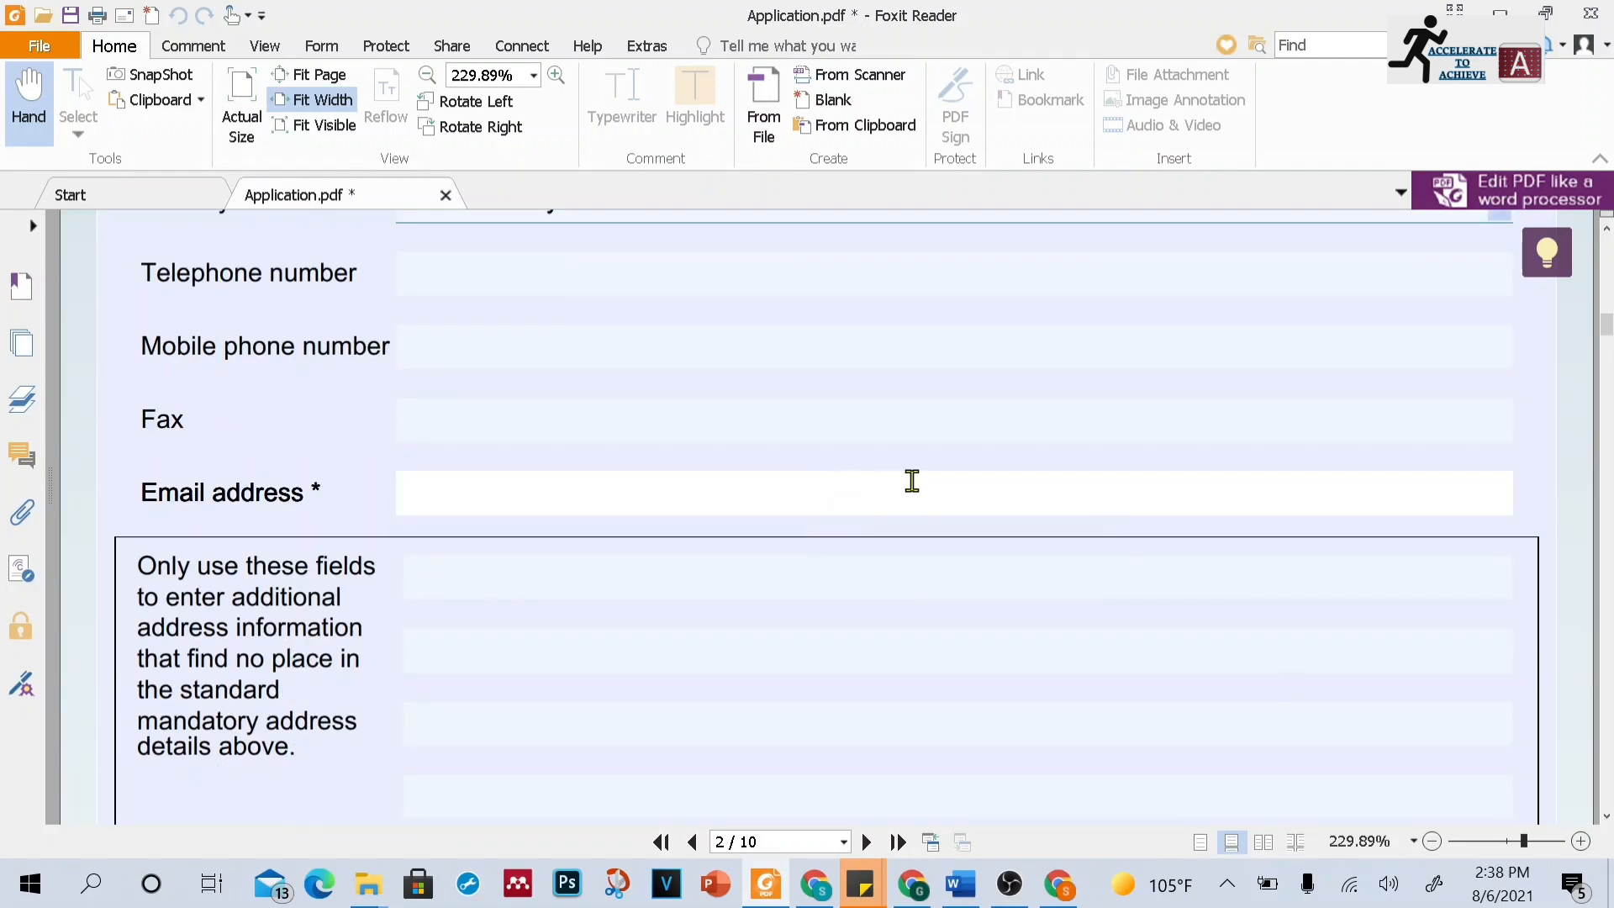
pyautogui.click(1607, 804)
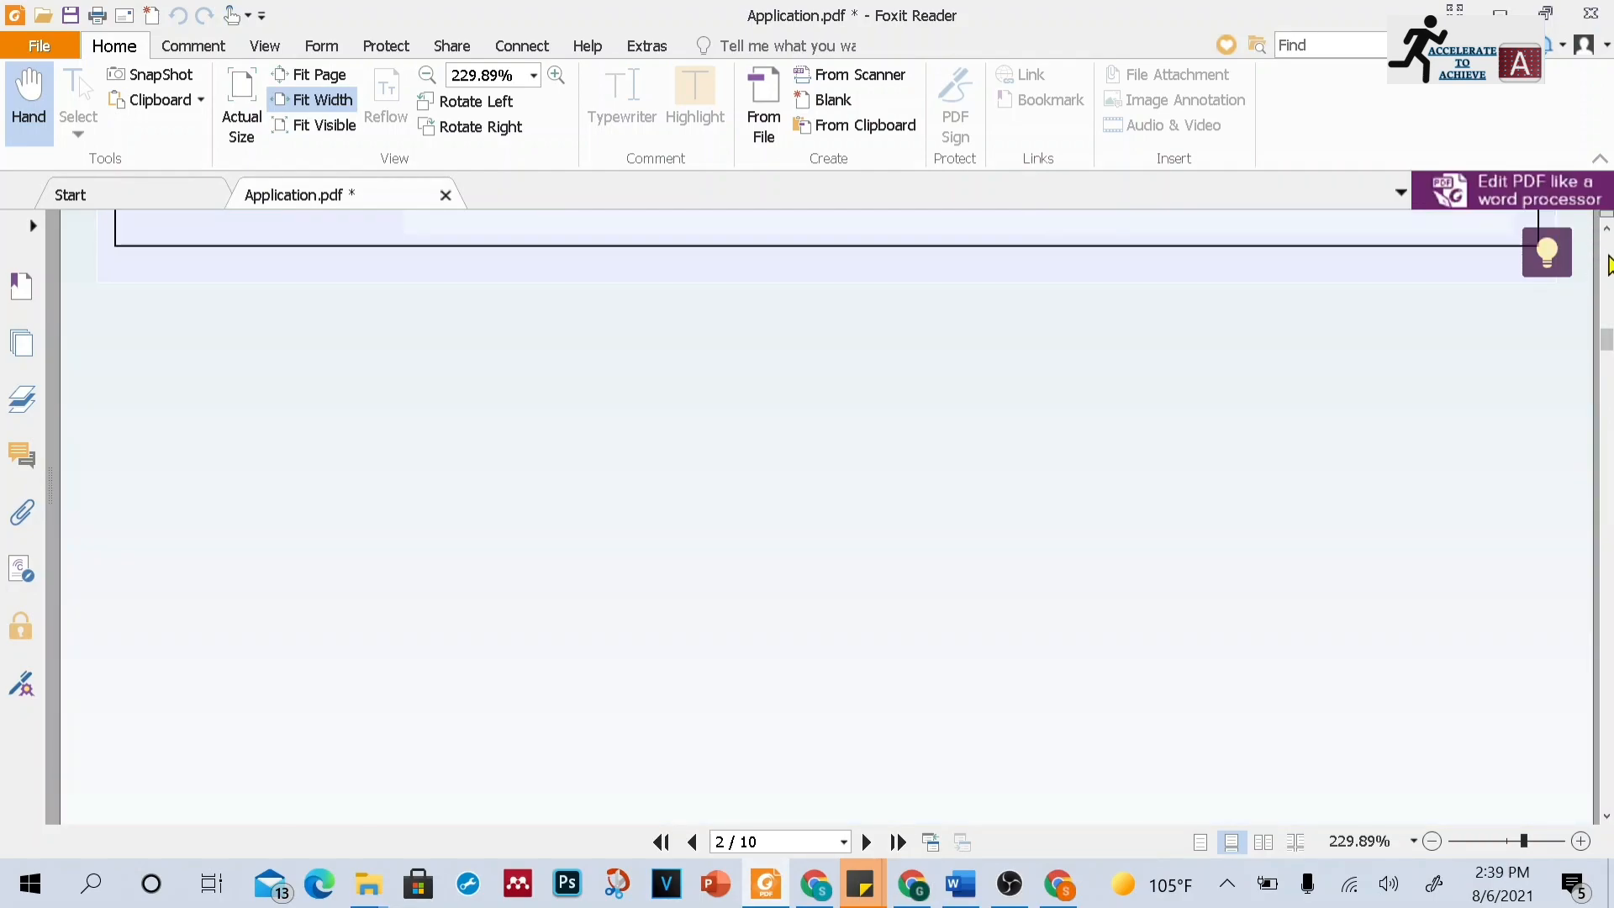
pyautogui.click(1607, 240)
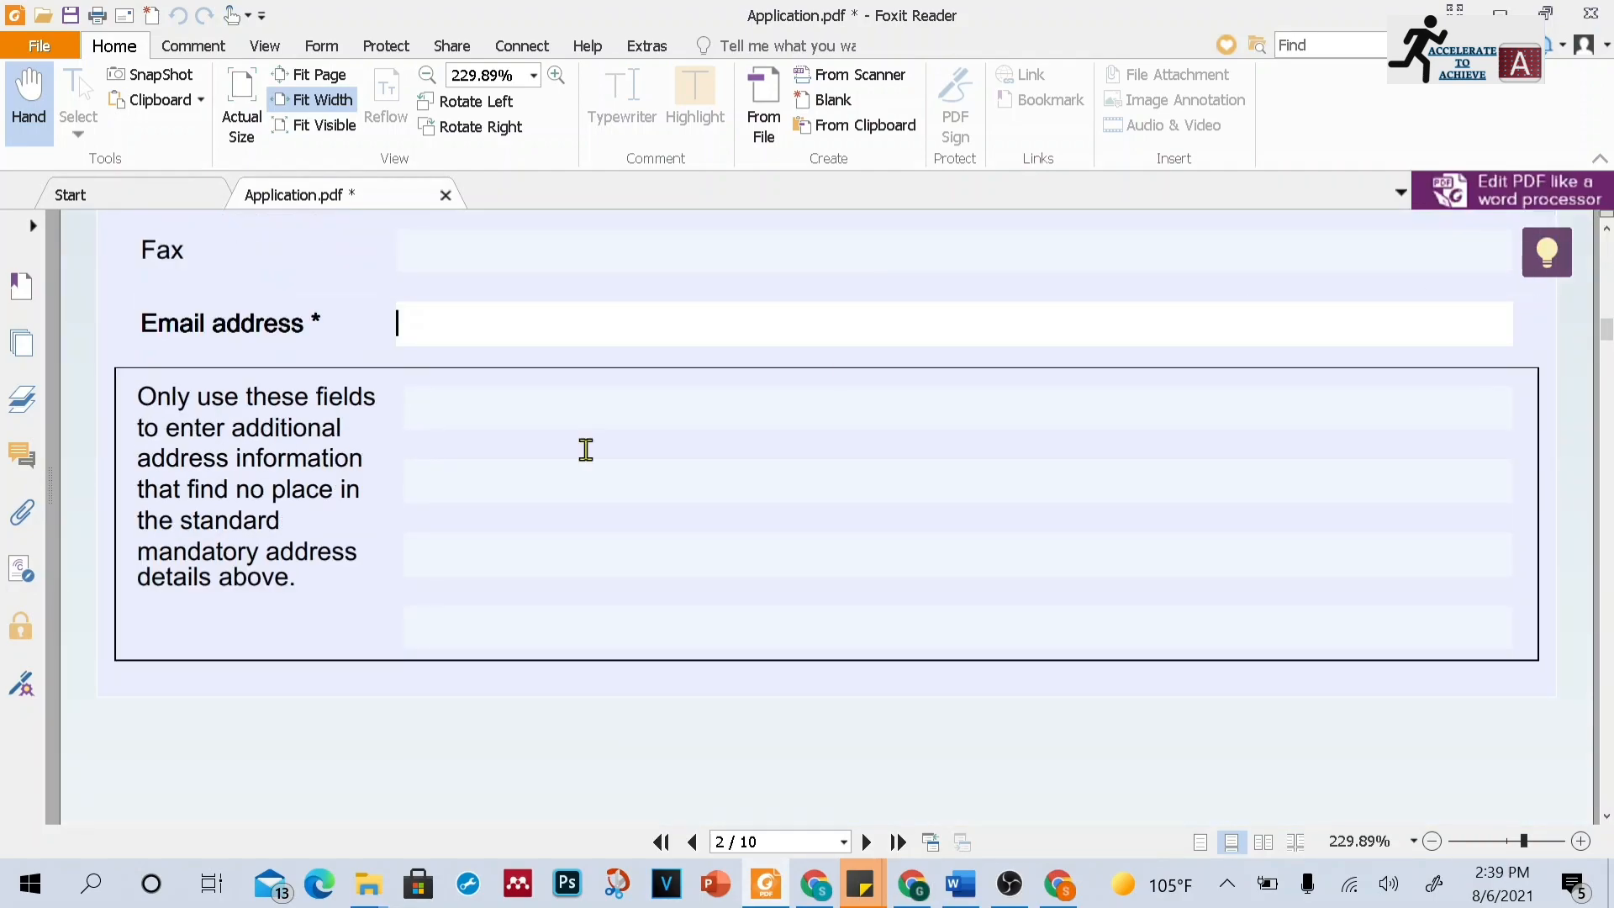
pyautogui.moveTo(761, 536)
# Answer no to the next-of-kin emergency contact question on page 3
pyautogui.click(1606, 815)
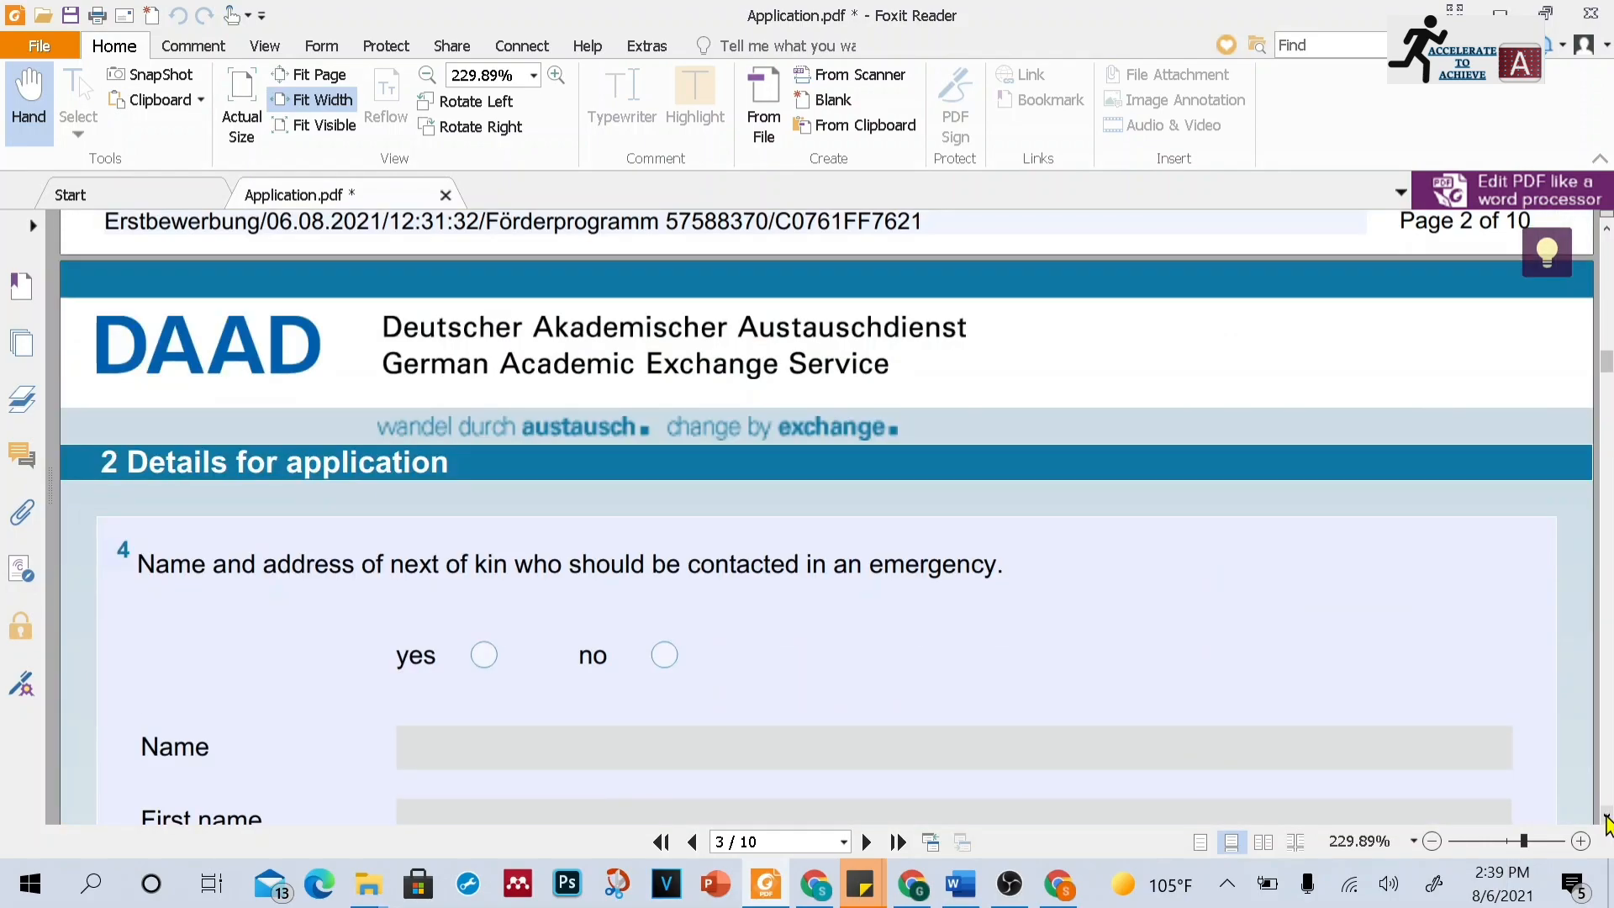
pyautogui.click(1606, 816)
pyautogui.click(1606, 817)
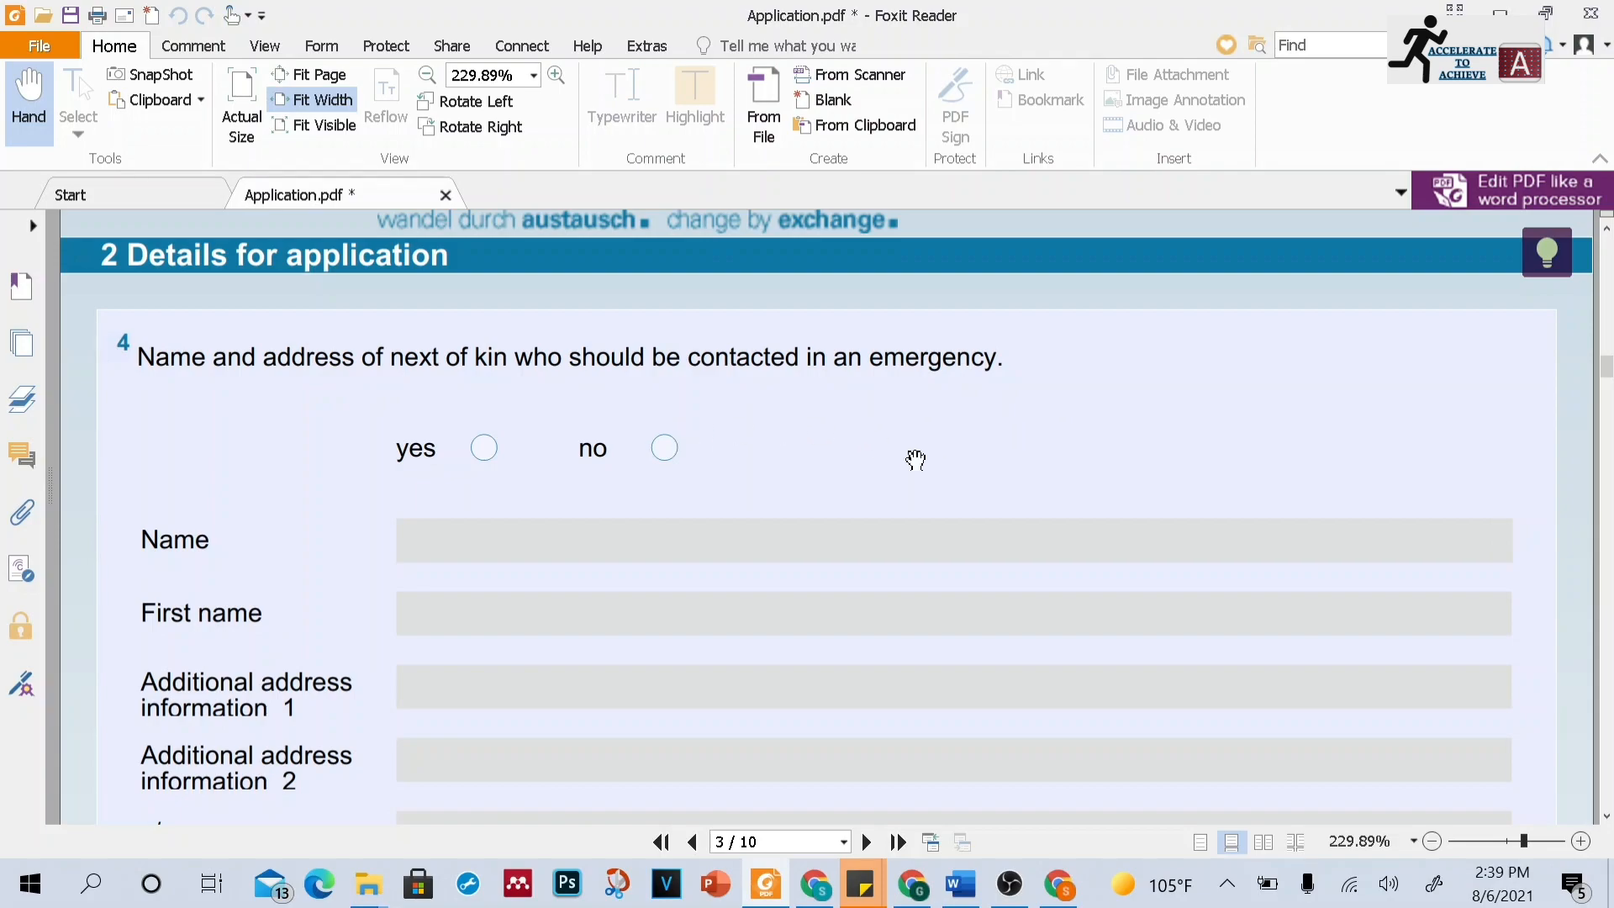
pyautogui.click(670, 457)
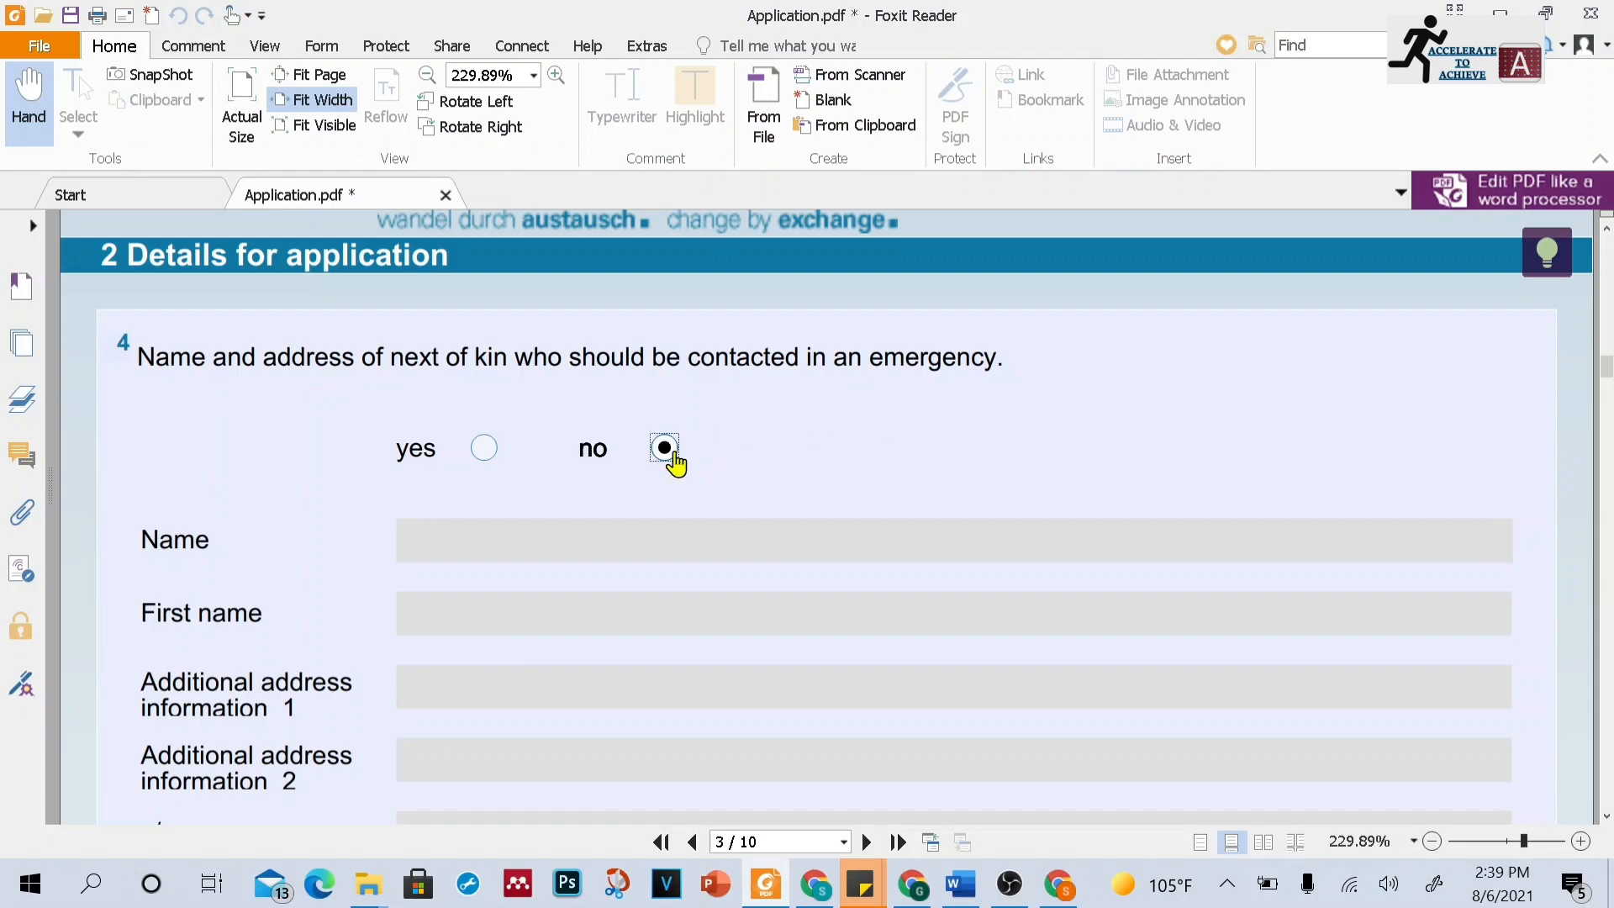
# Scroll to the planned destination institution section on page 4
pyautogui.click(1606, 815)
pyautogui.scroll(-10, 1606, 815)
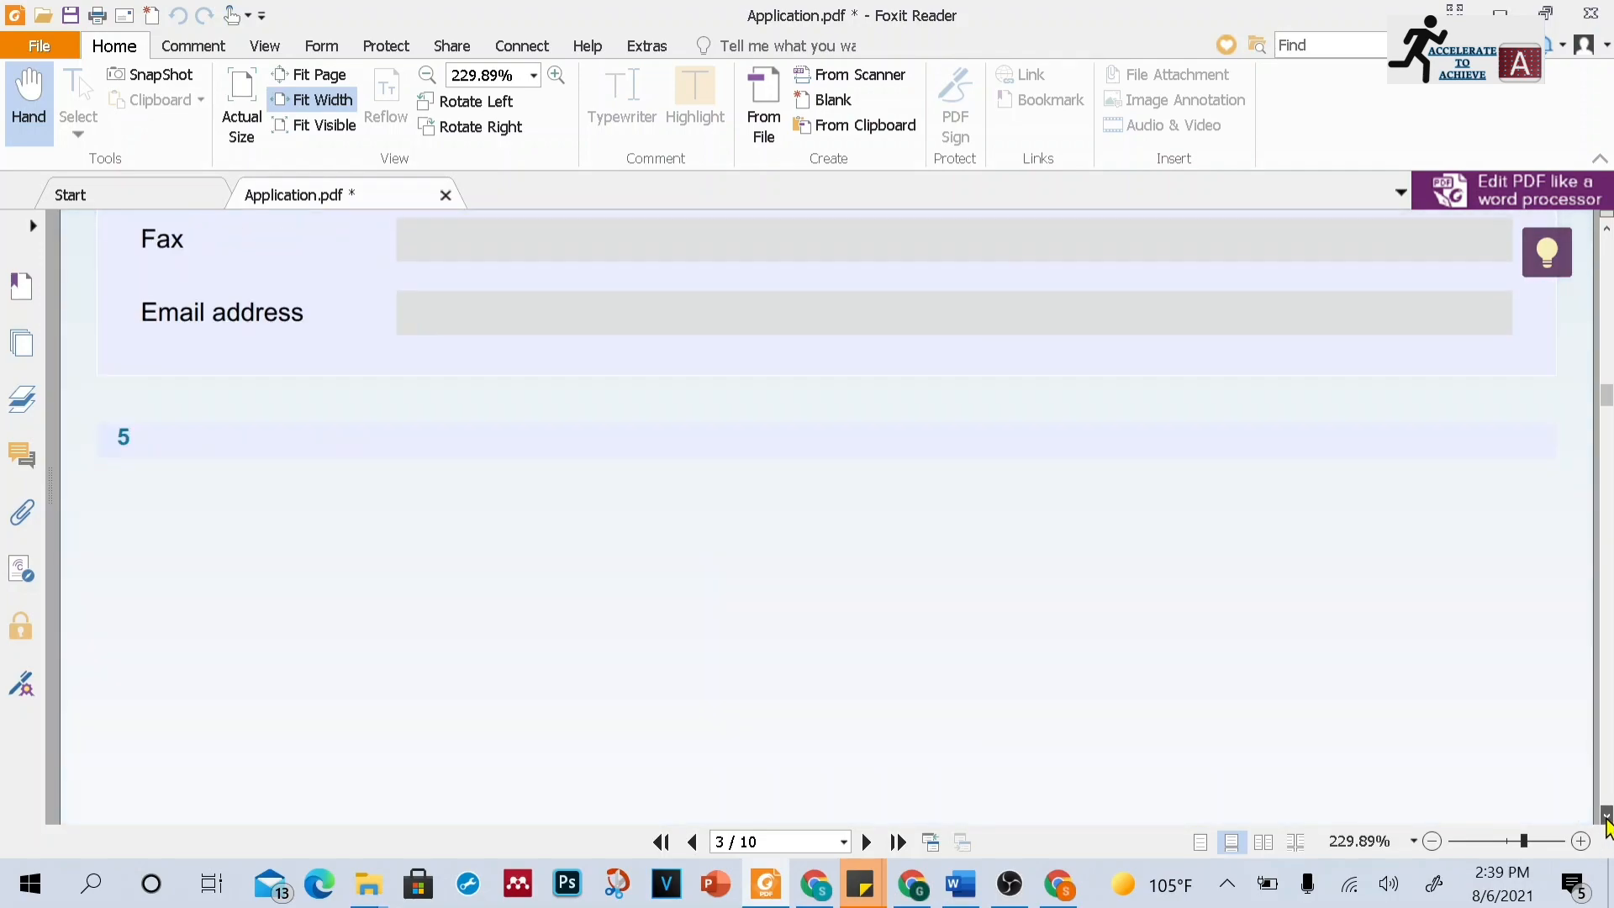
pyautogui.scroll(-5, 1606, 820)
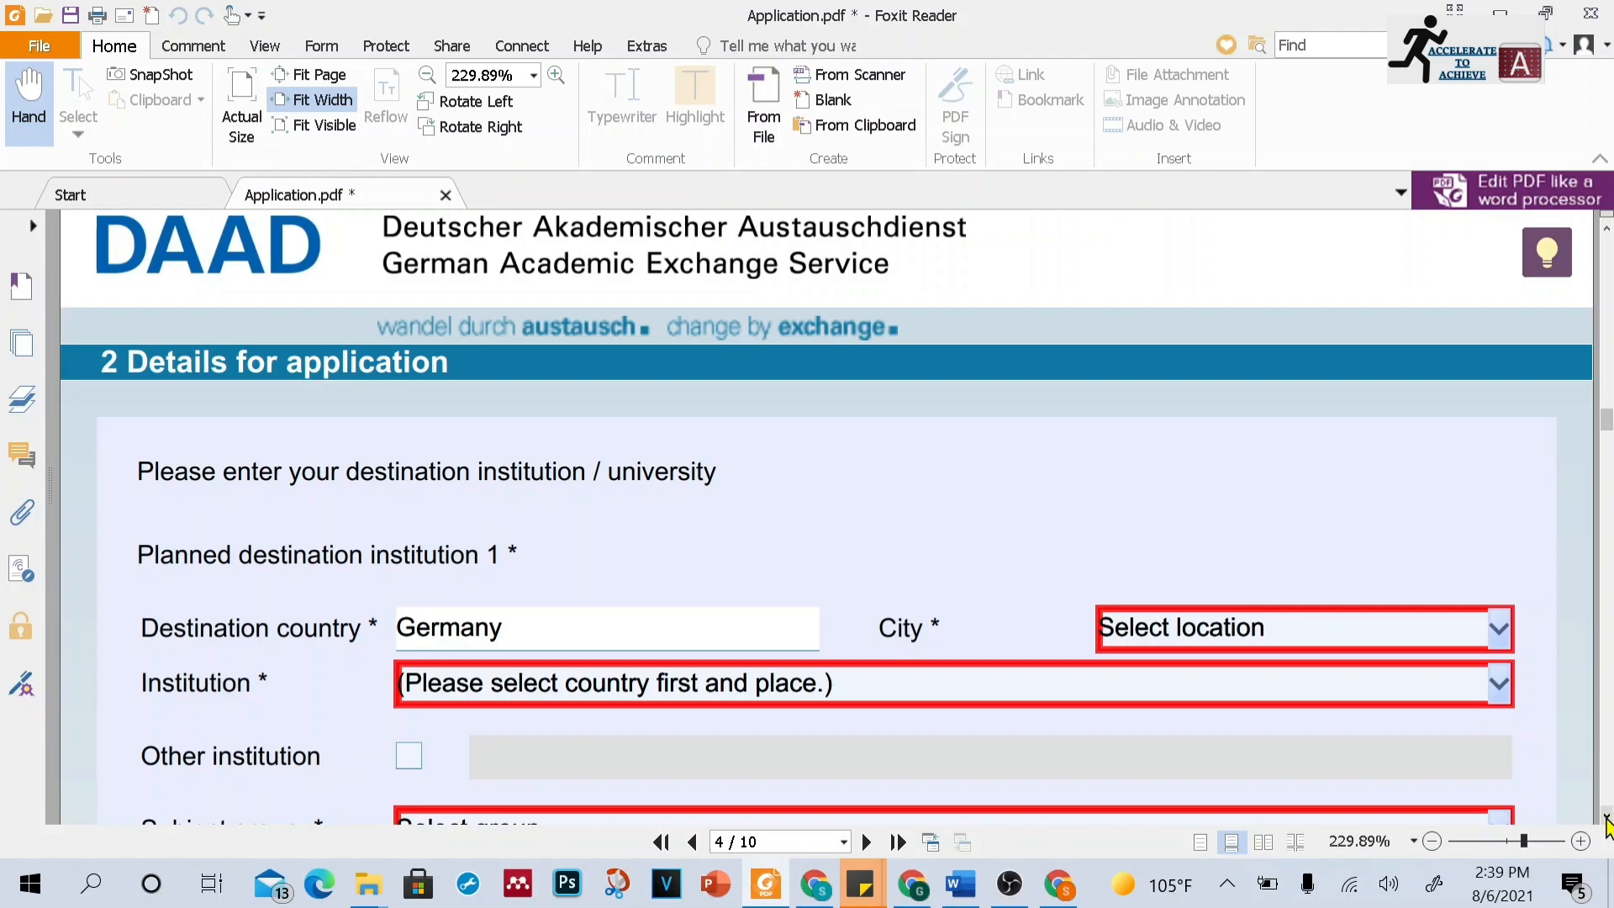
pyautogui.scroll(-2, 1606, 819)
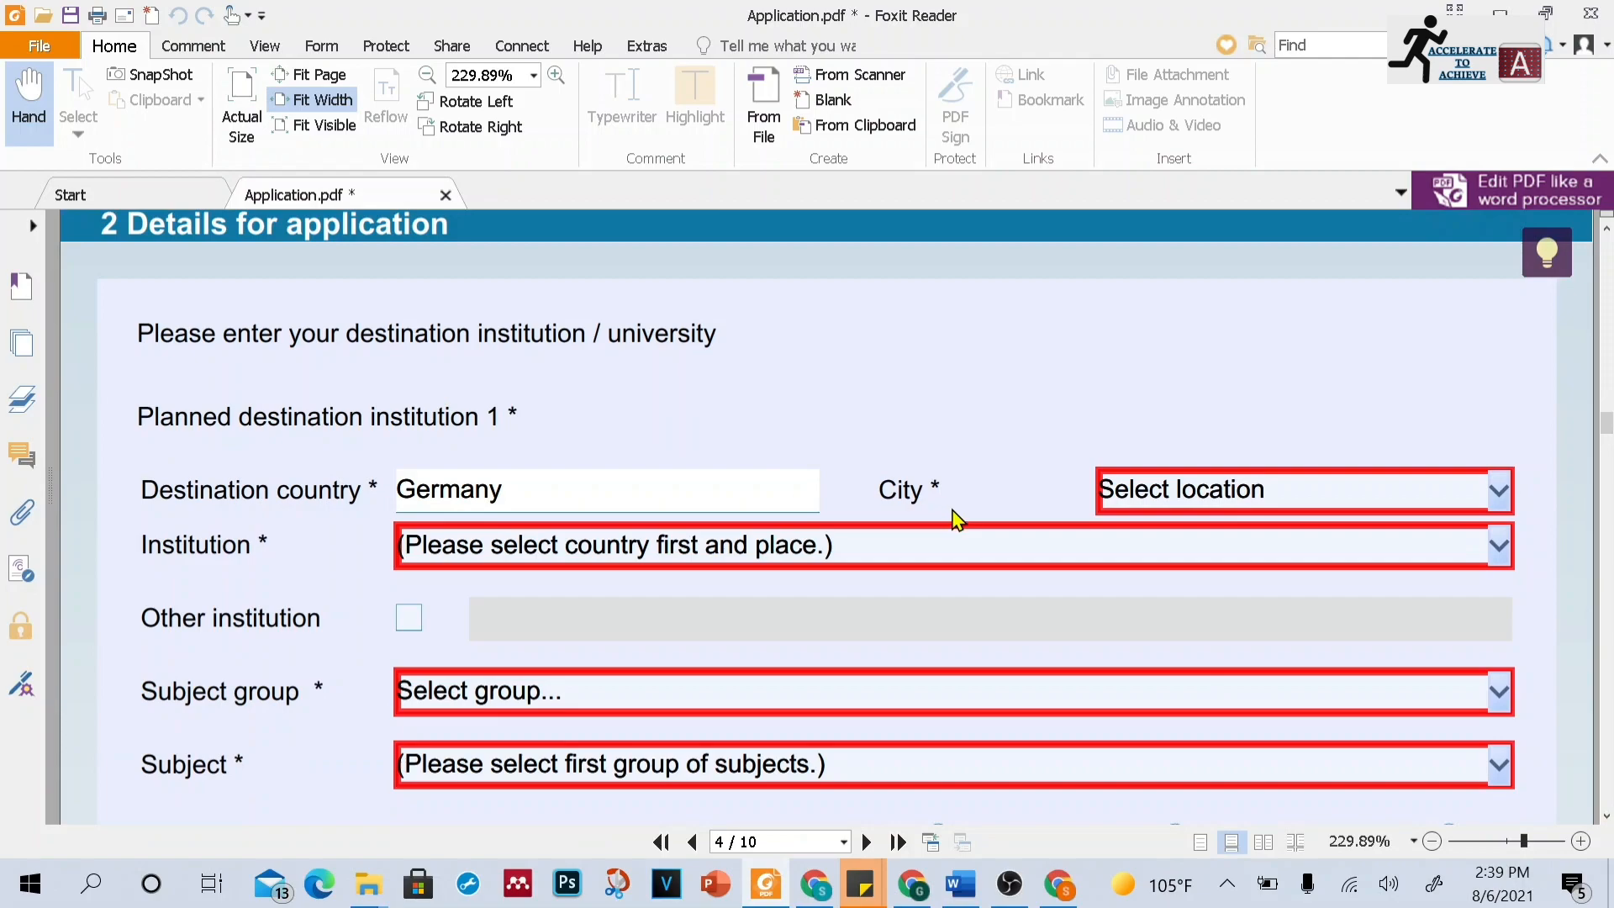
# Set the destination city to Alfter/Bonn and the institution to Alanus H f. Kunst u. Gesellschaft Alfter
pyautogui.click(1480, 492)
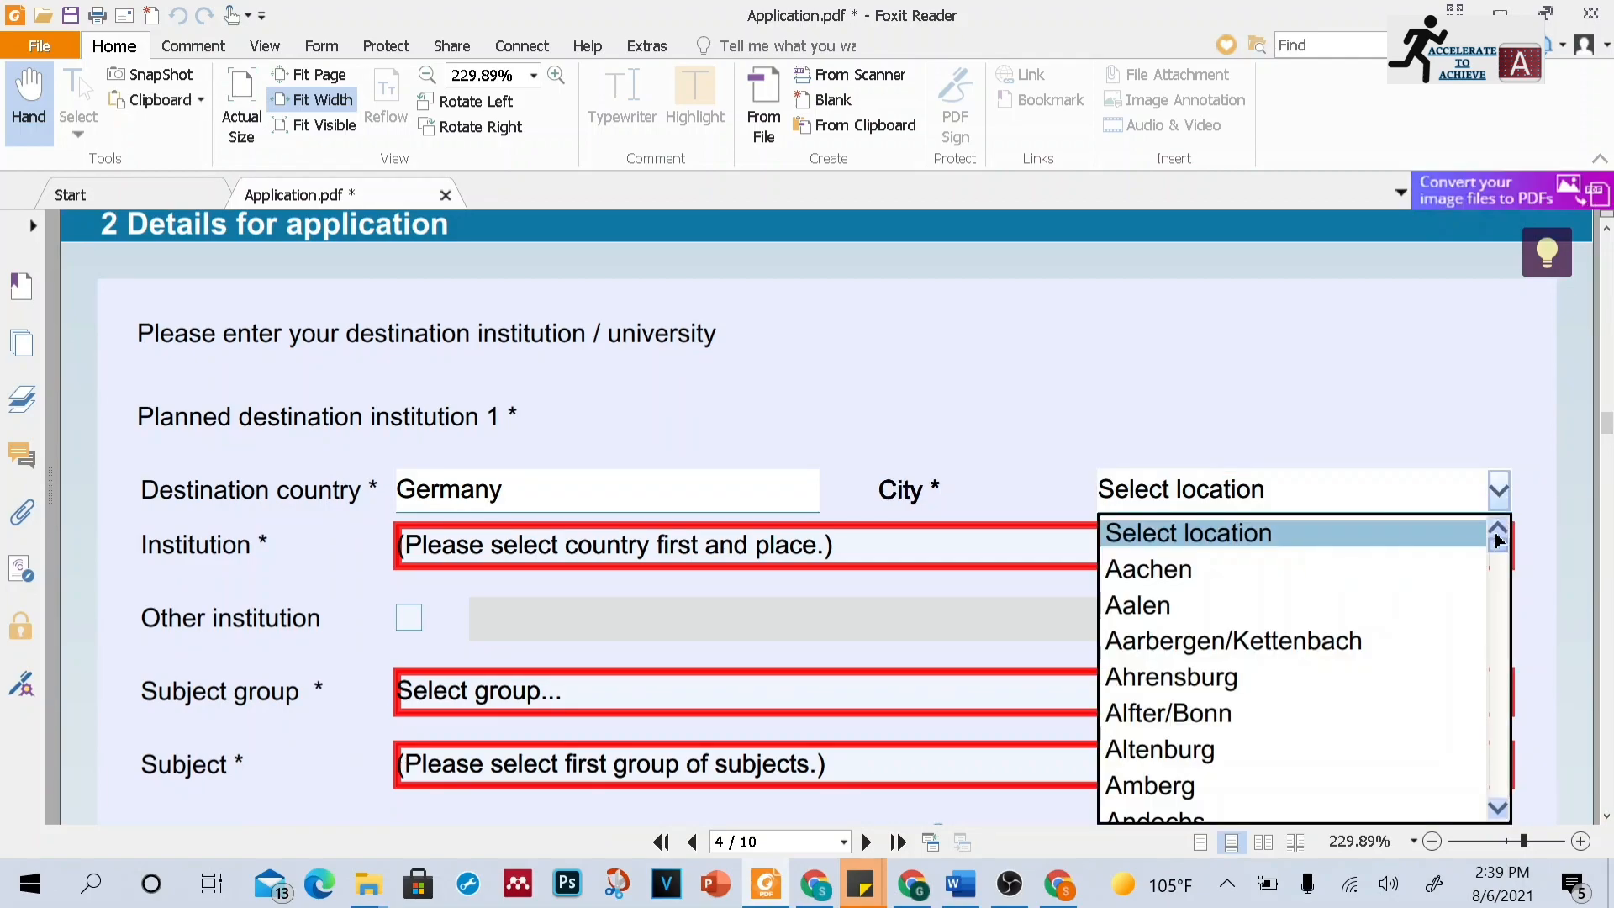
pyautogui.click(1325, 730)
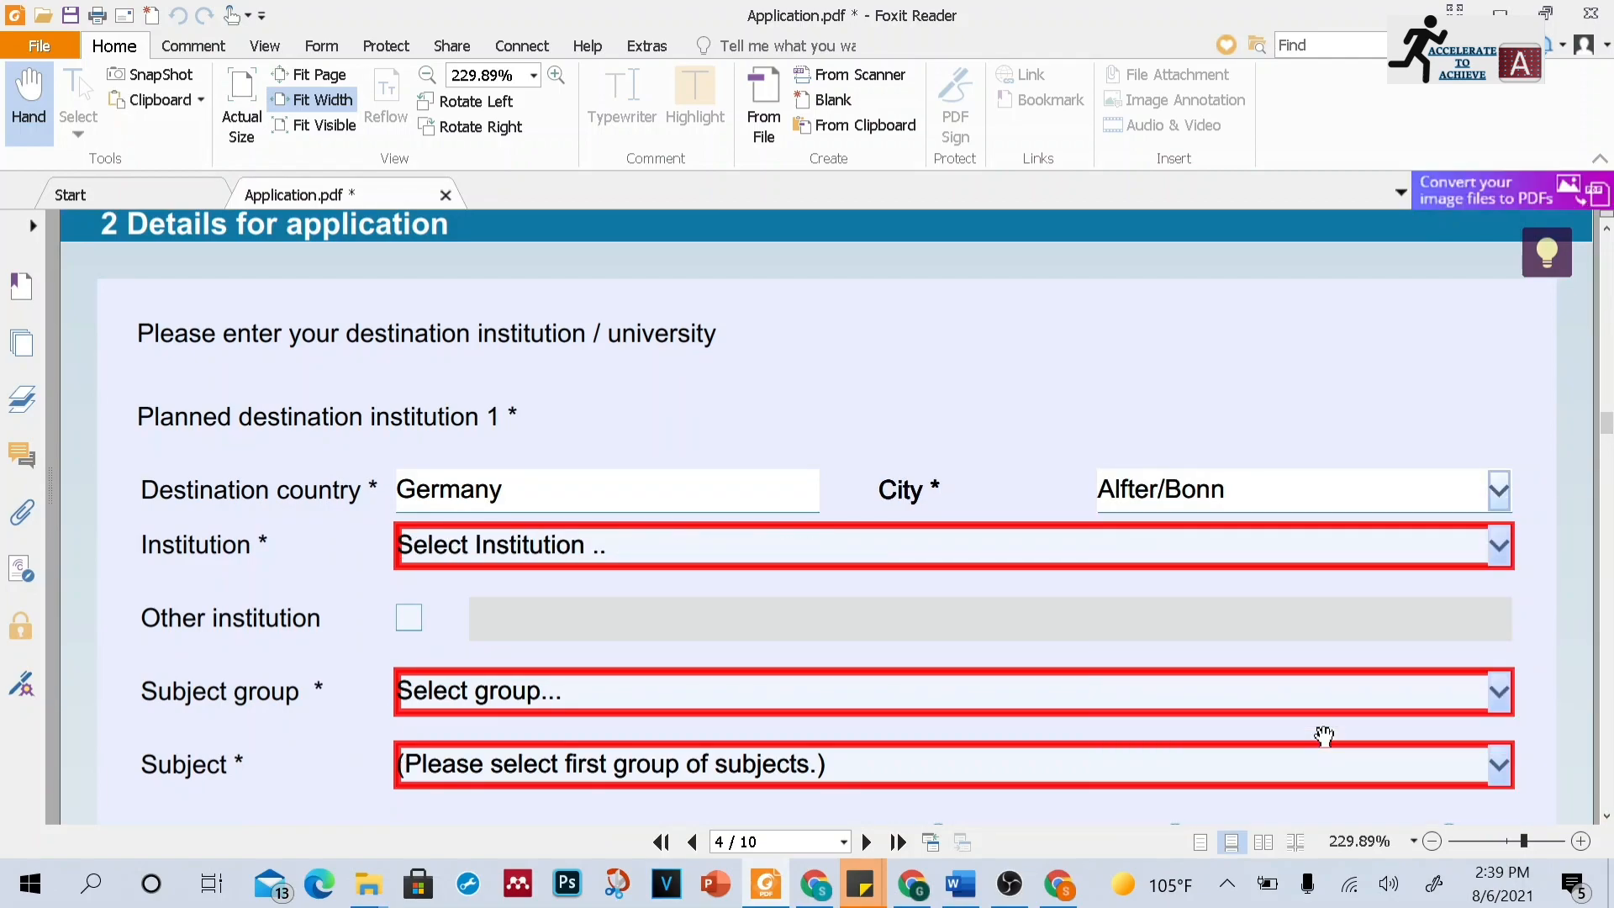
pyautogui.click(1500, 546)
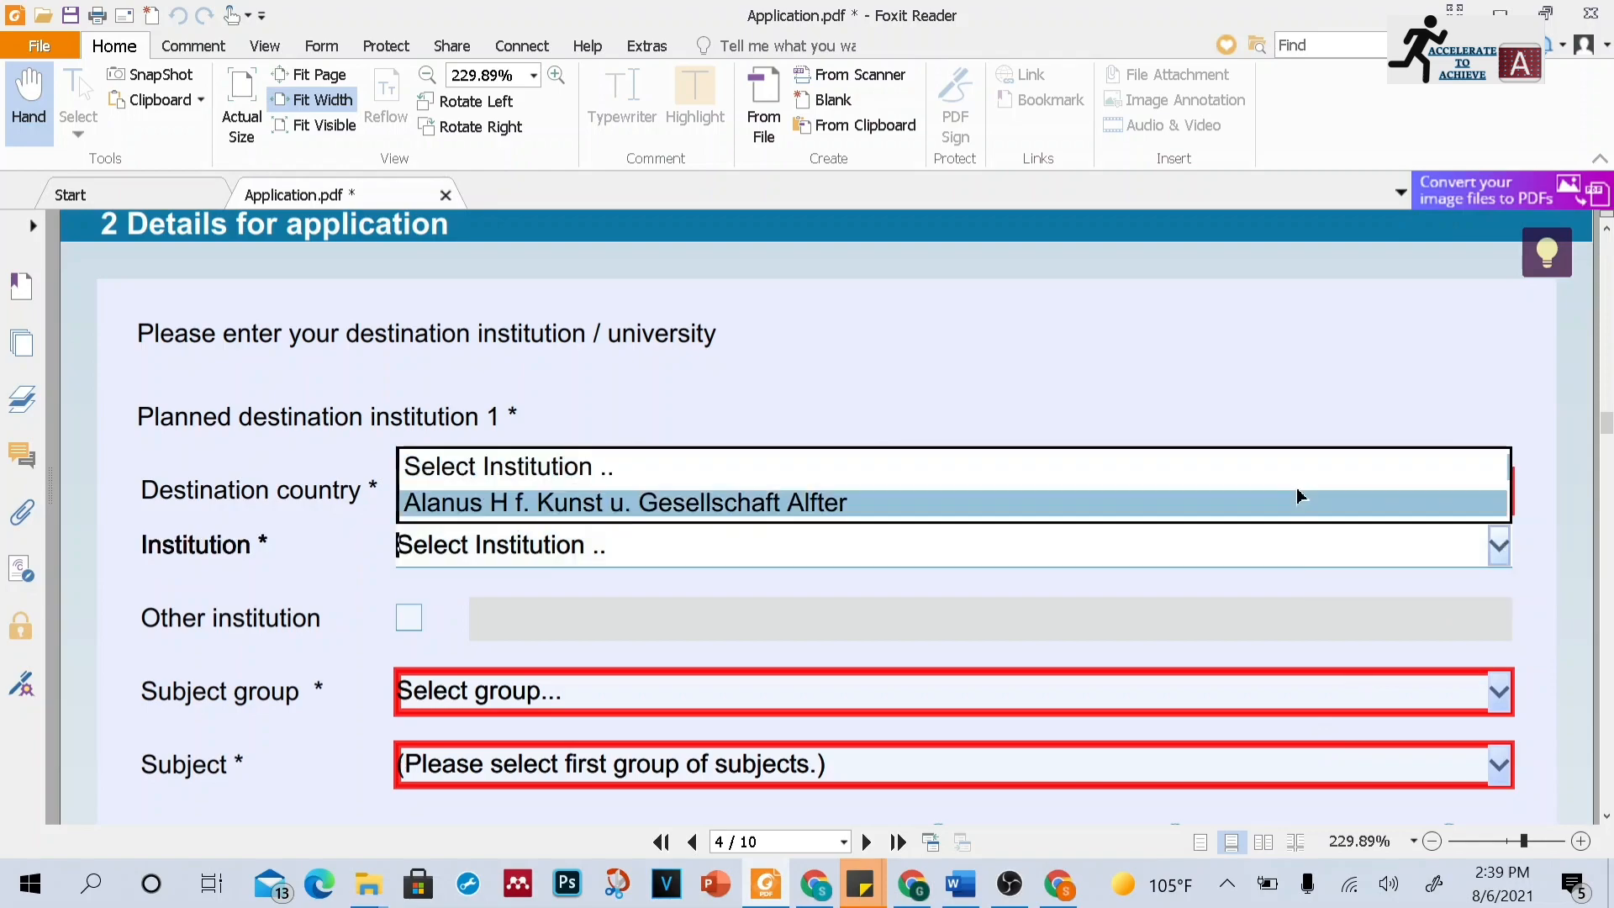
pyautogui.click(1206, 504)
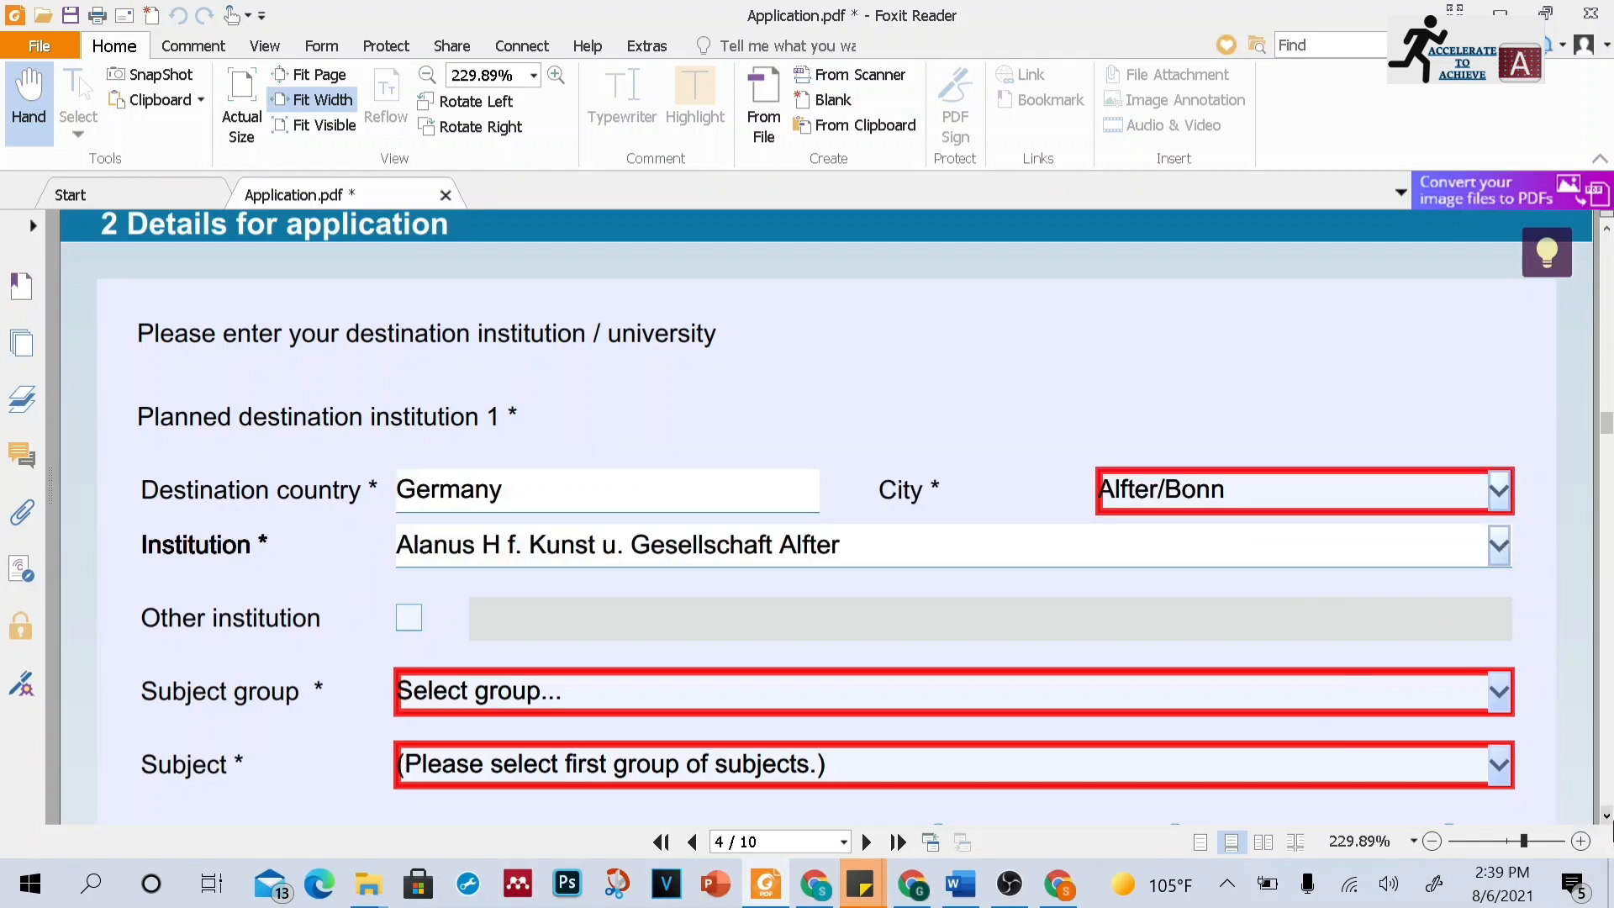
# Tick and untick the Other institution box for planned destination institution 1
pyautogui.click(1606, 815)
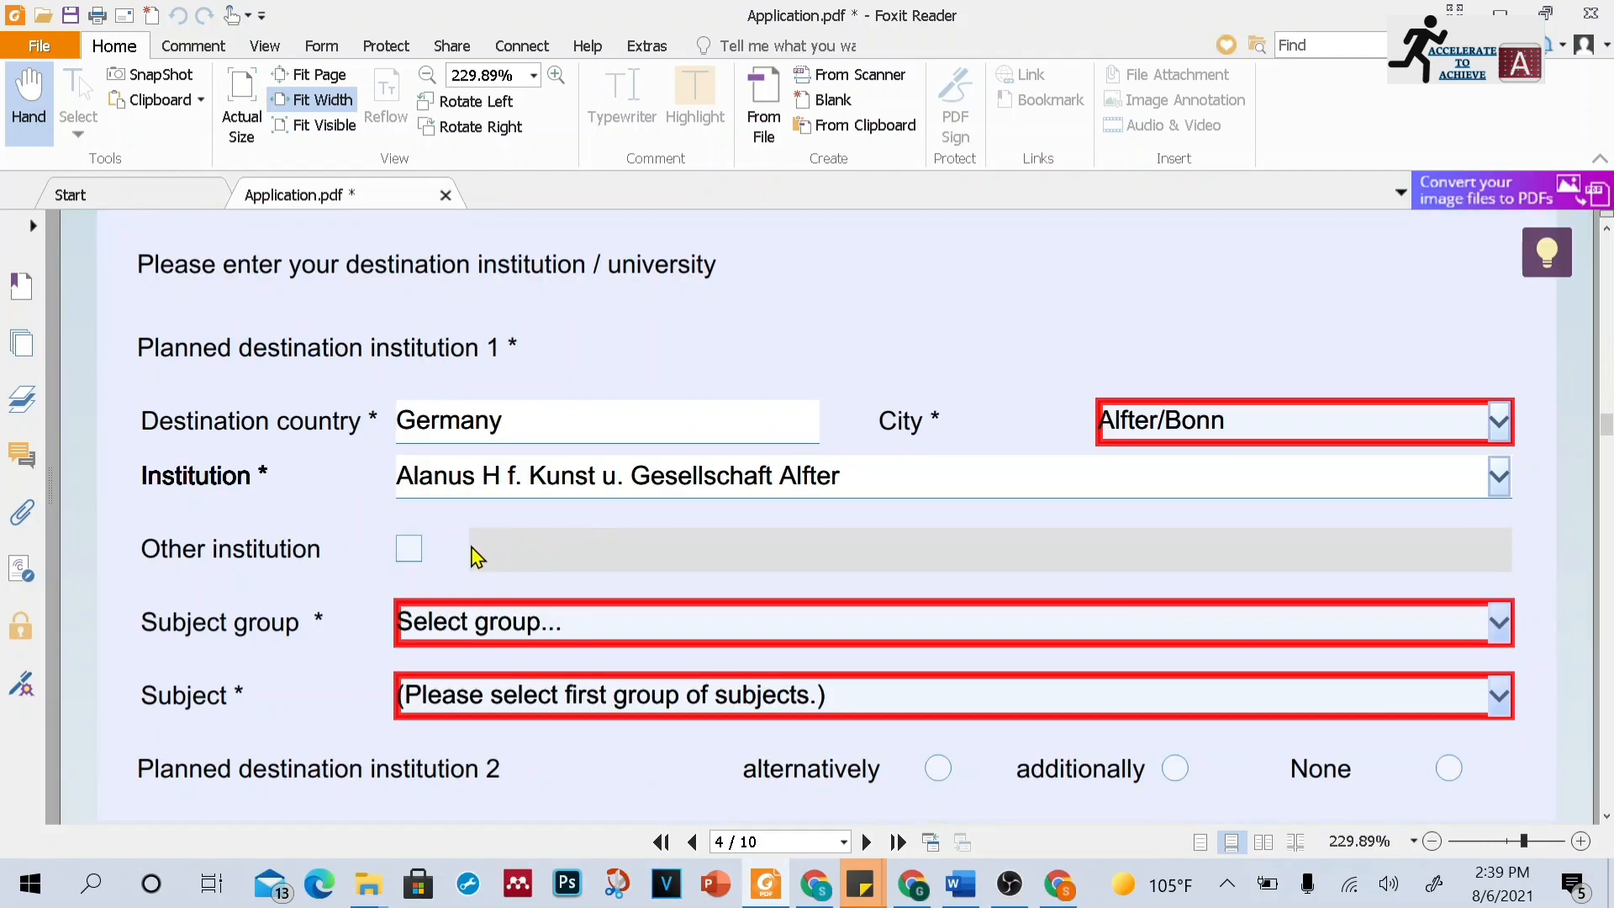
pyautogui.click(407, 549)
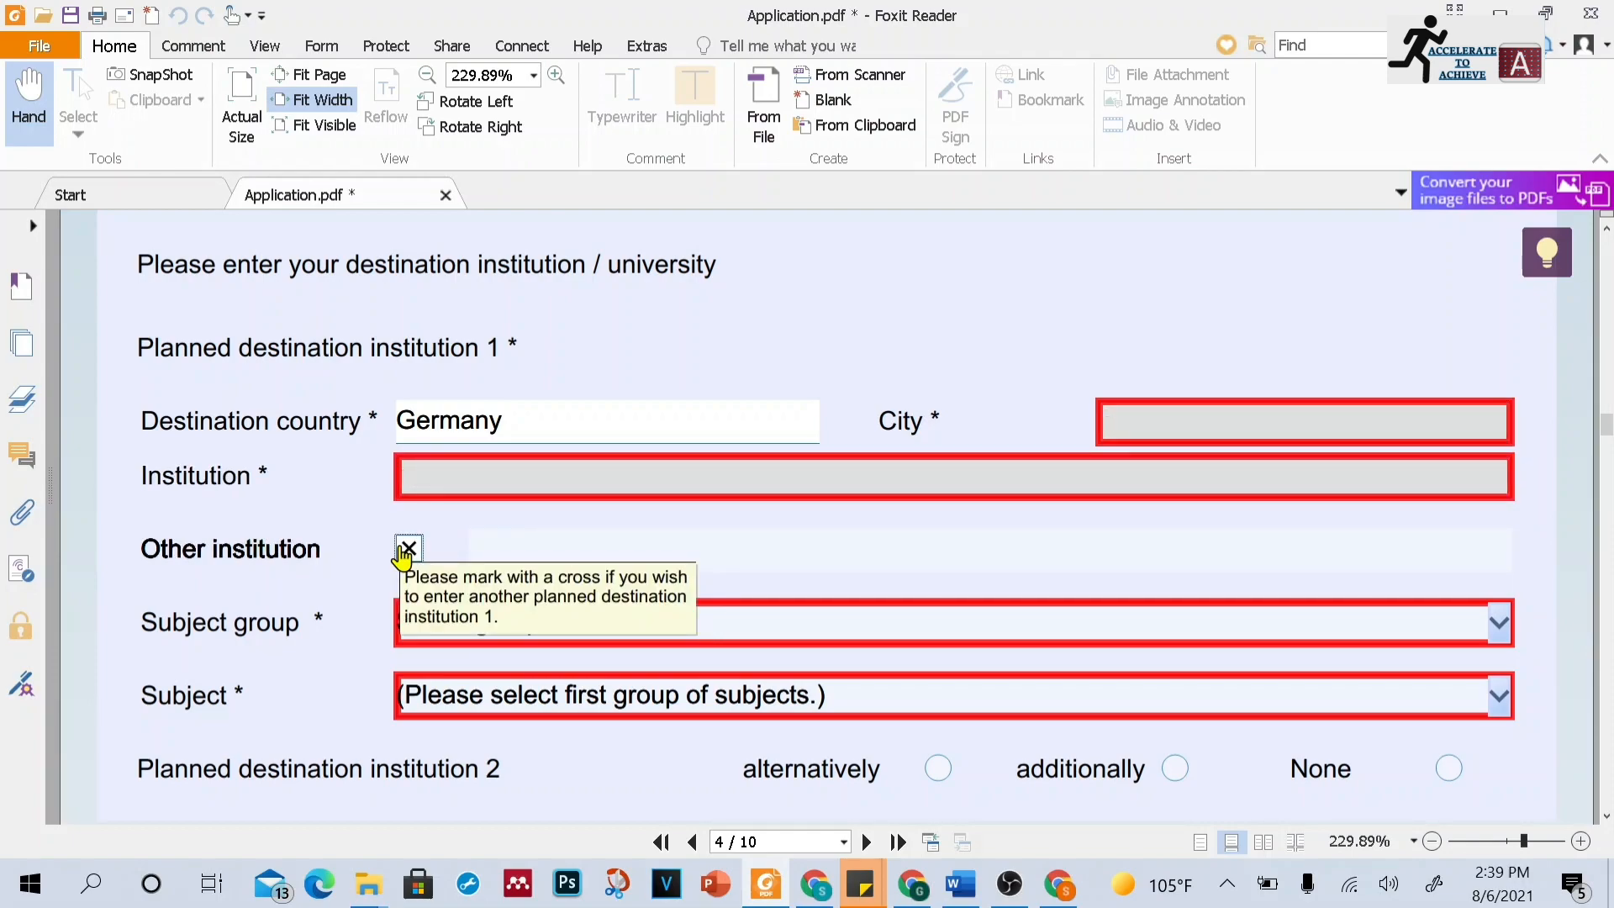
pyautogui.click(407, 549)
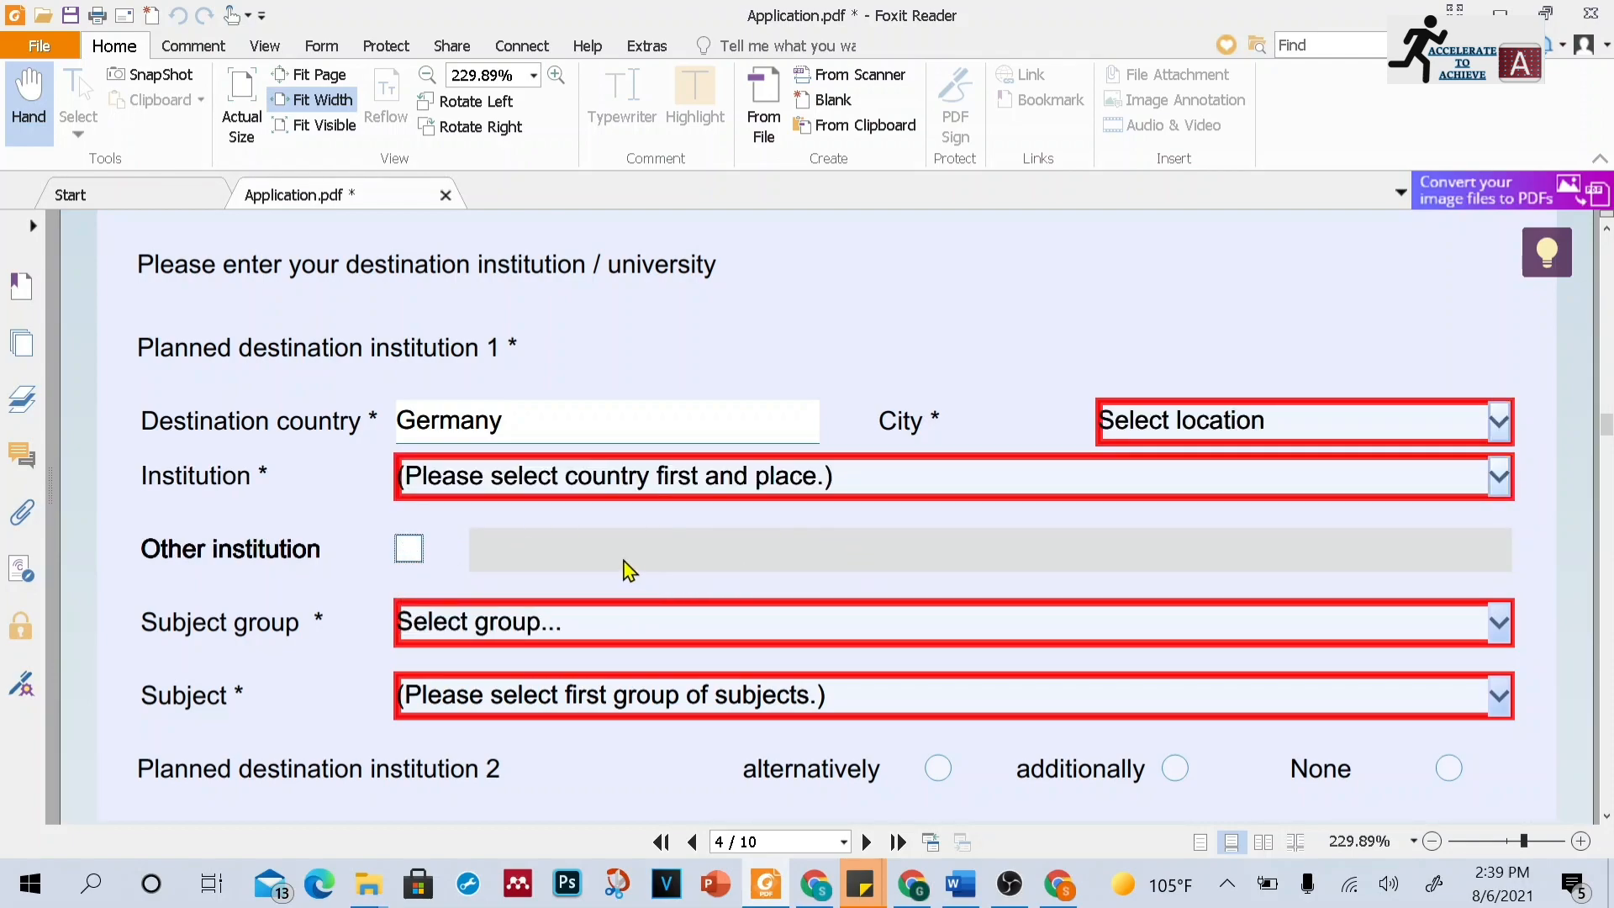
# Set destination institution 1's subject group to Engineering and its subject to Civil Engineering
pyautogui.click(1607, 816)
pyautogui.click(1505, 558)
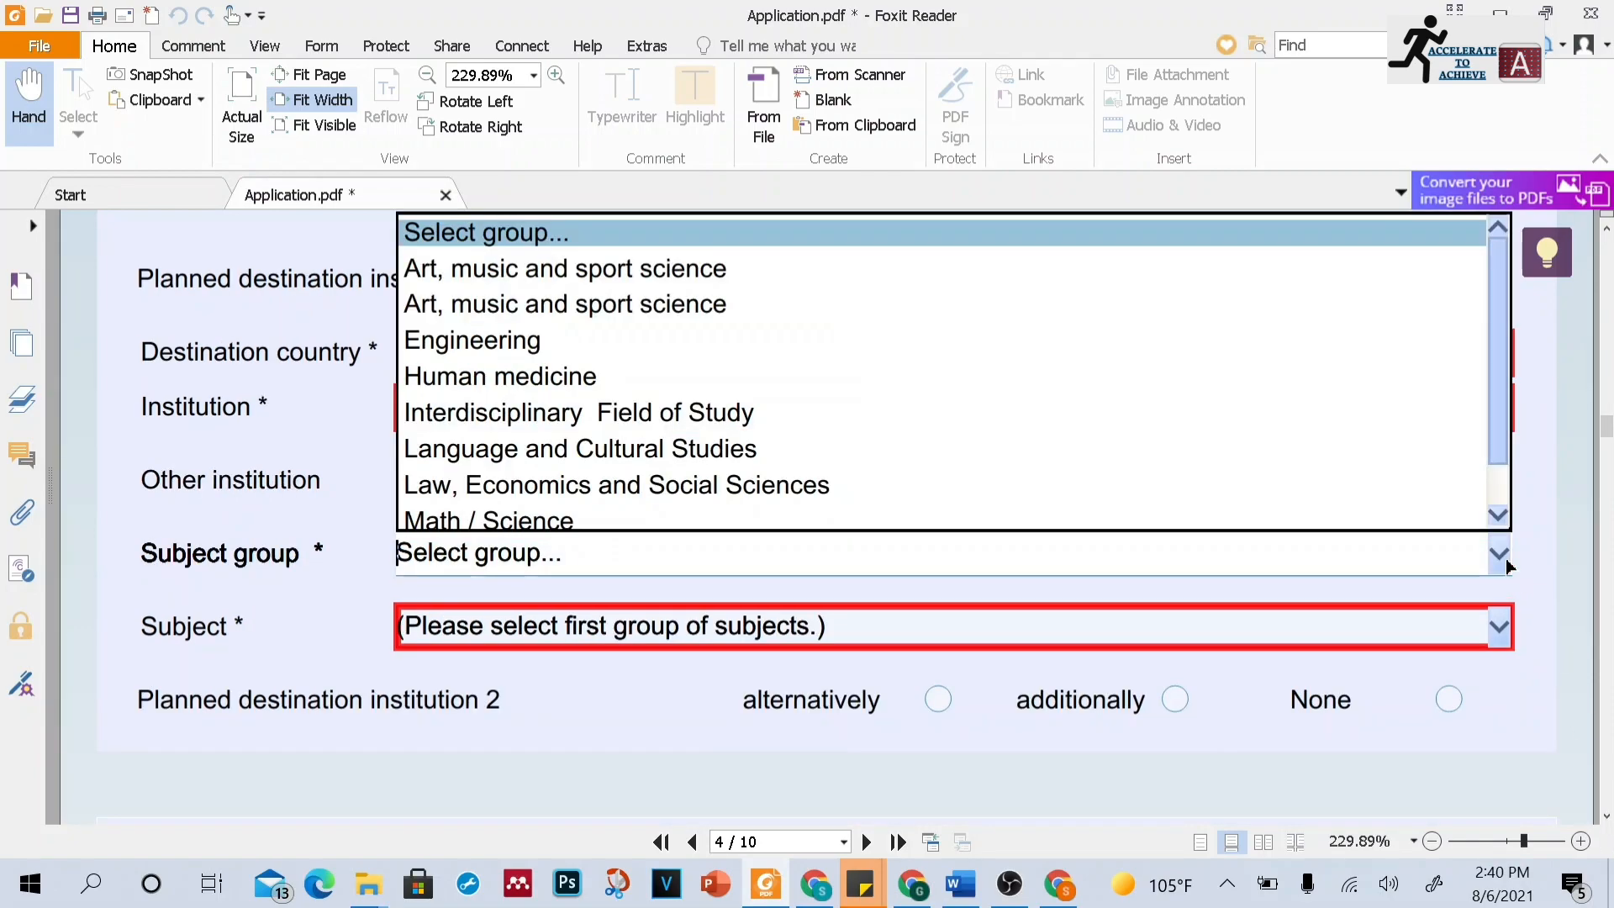
pyautogui.click(775, 341)
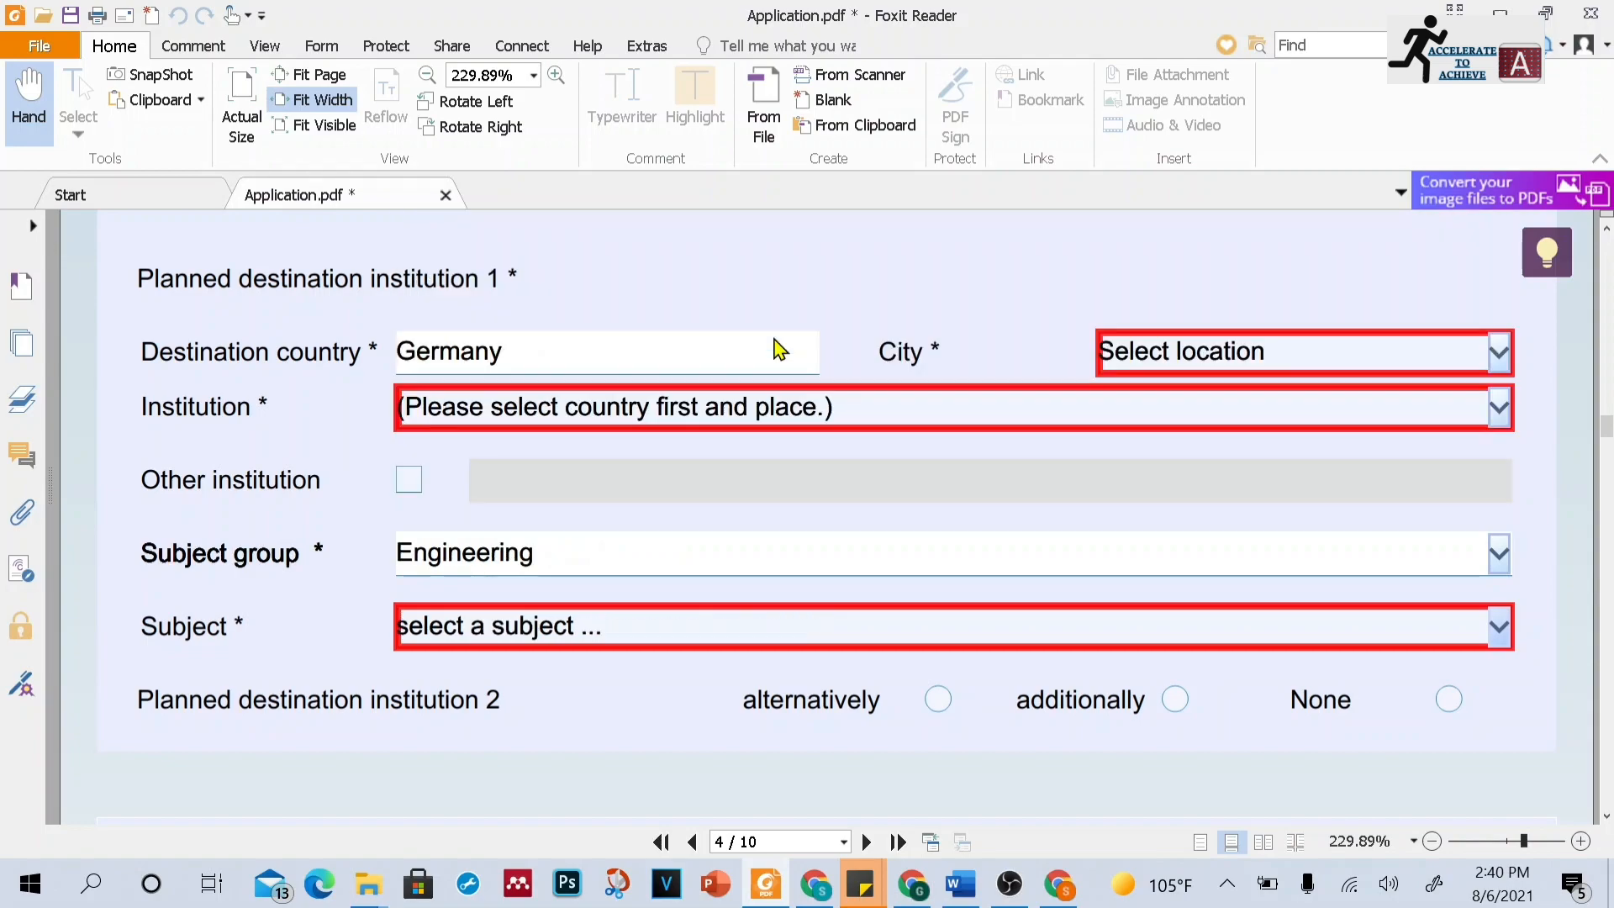
pyautogui.click(1500, 627)
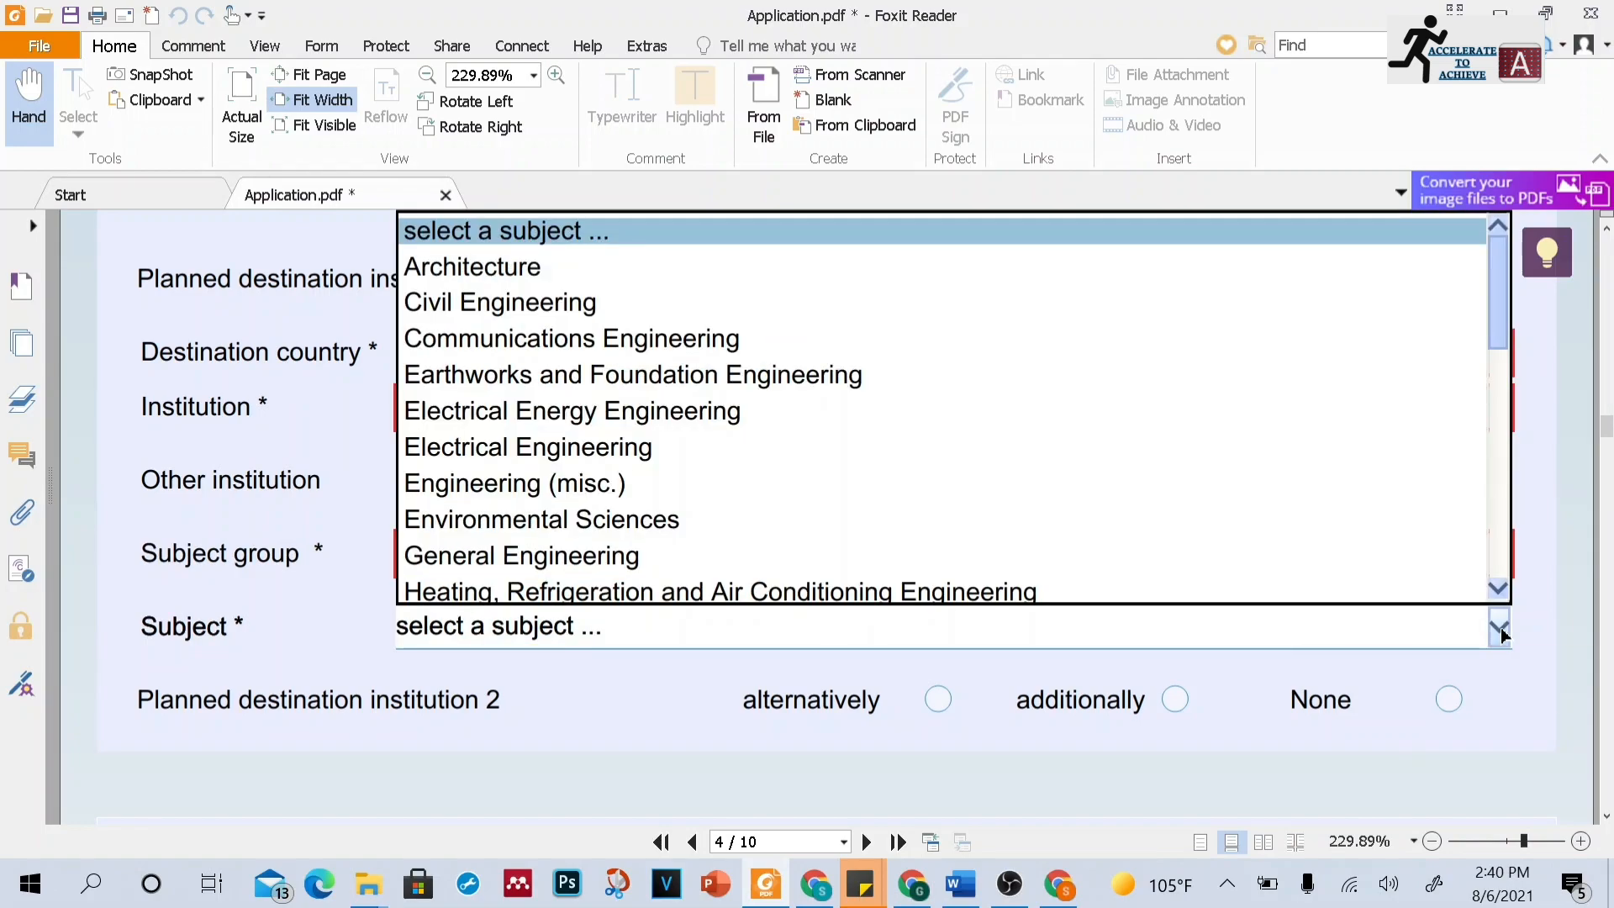
pyautogui.click(612, 324)
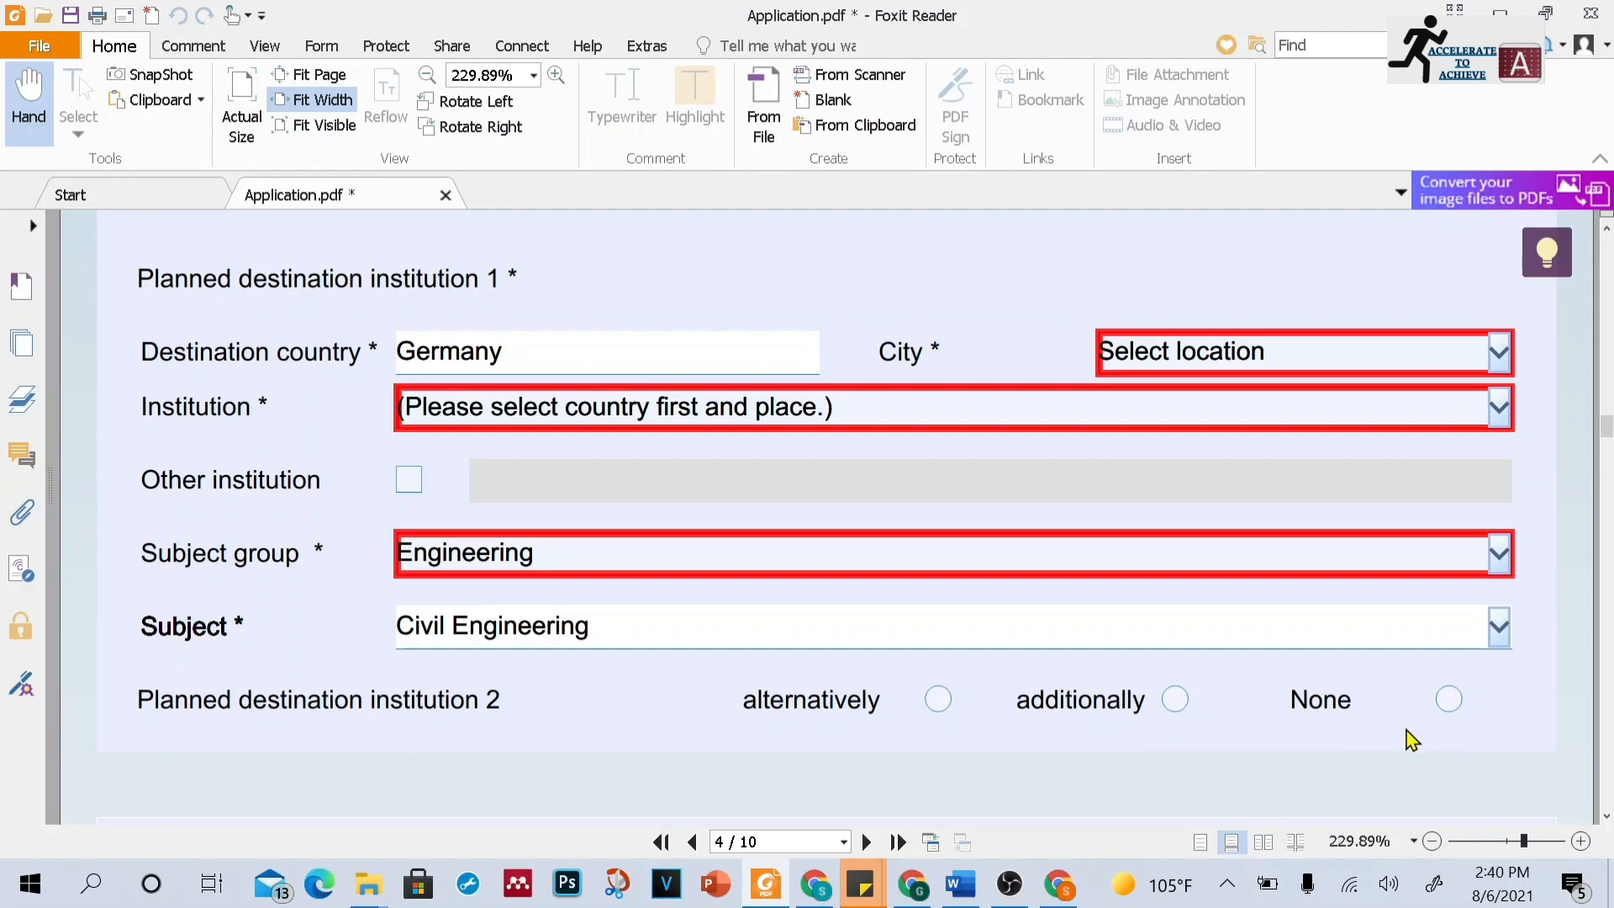
# Examine the subject area, host institution choice, cooperation agreement and contacts questions on page 4
pyautogui.click(1606, 815)
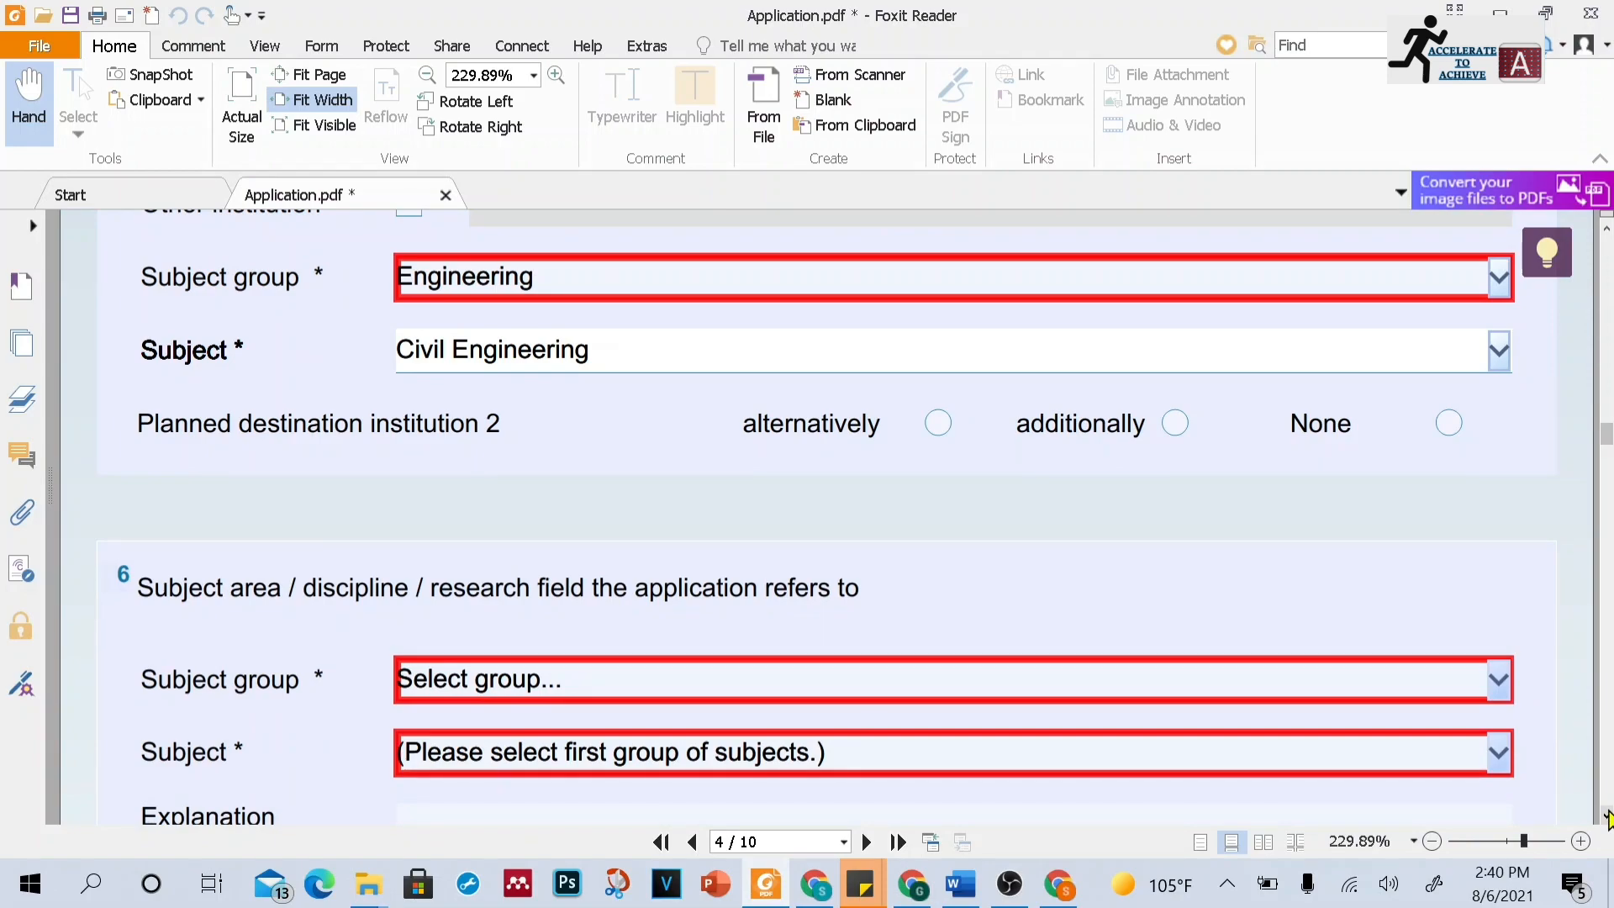
pyautogui.click(1607, 815)
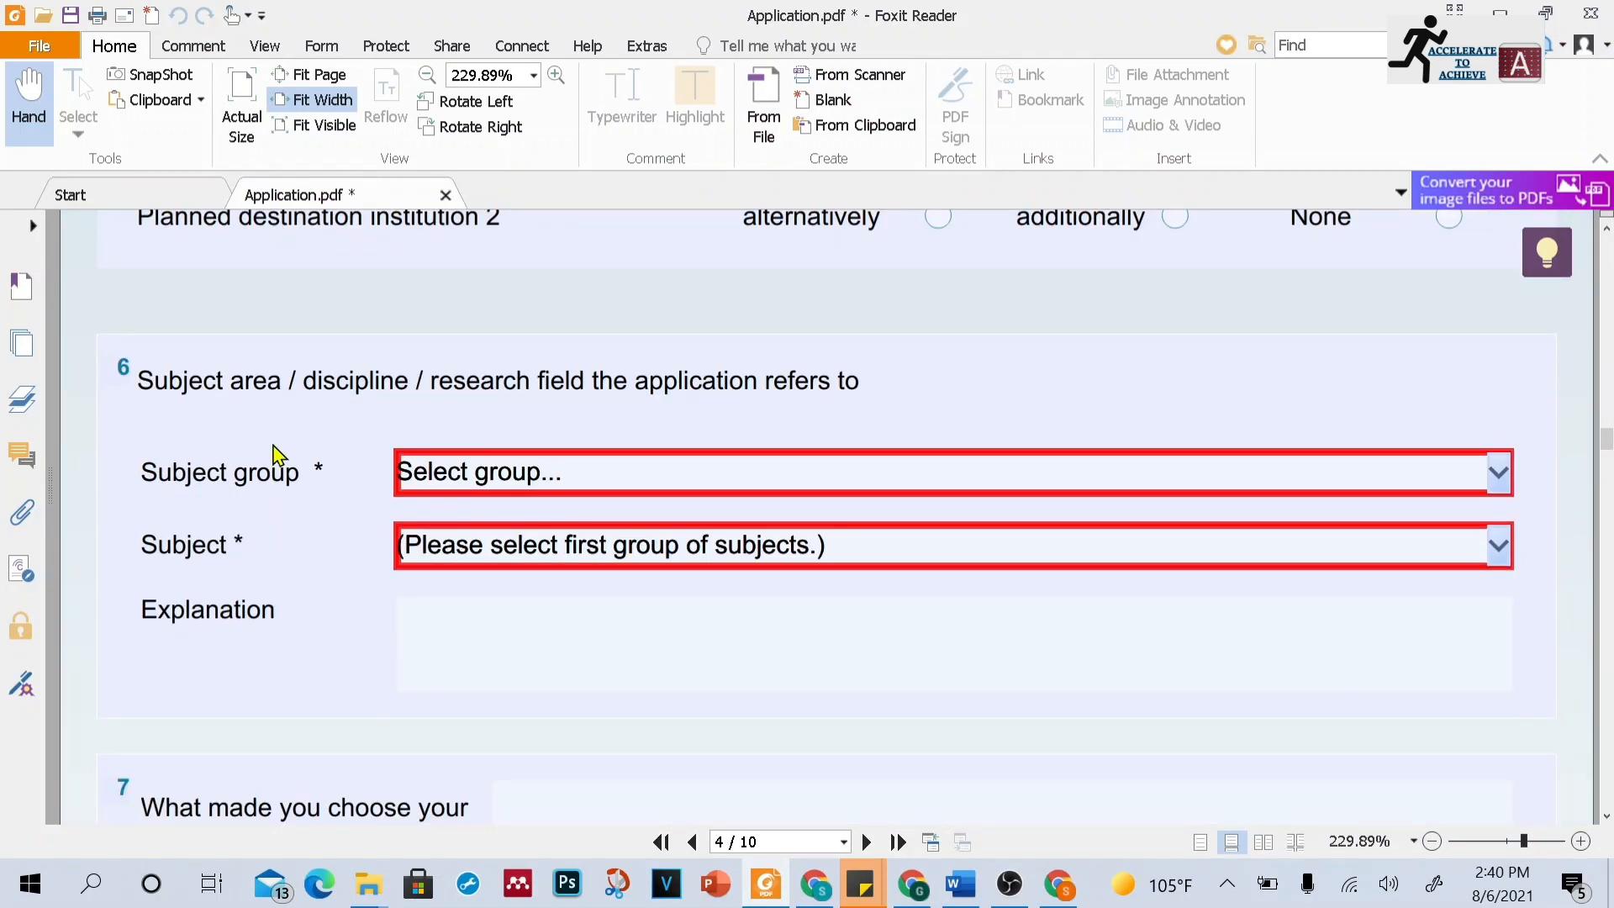
pyautogui.click(916, 474)
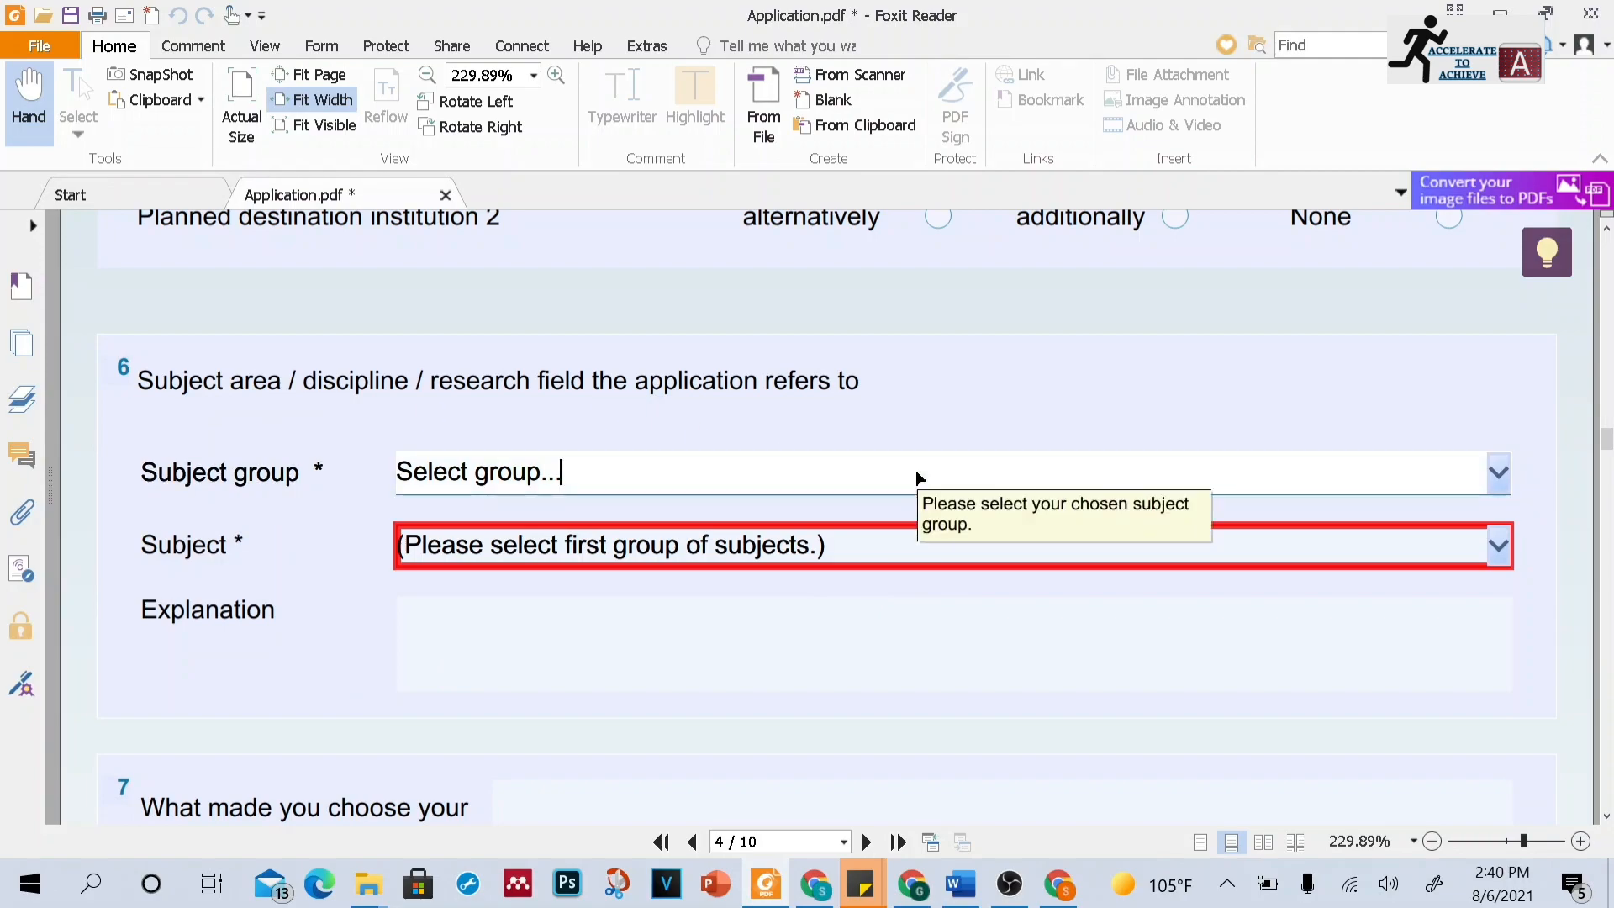
pyautogui.click(1499, 553)
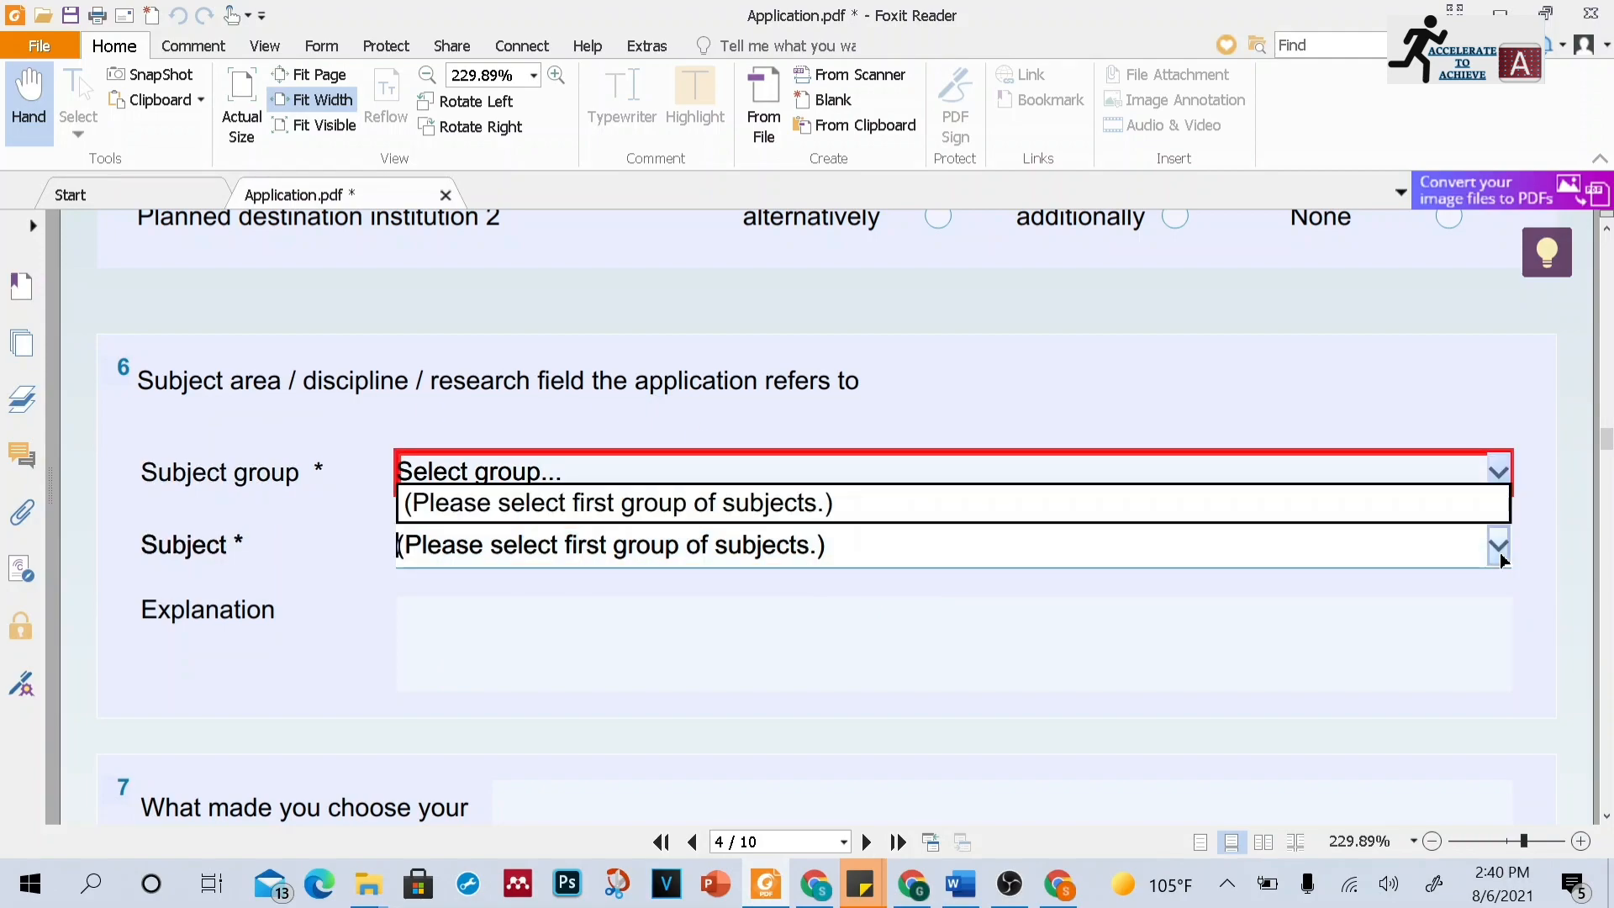
pyautogui.click(1375, 614)
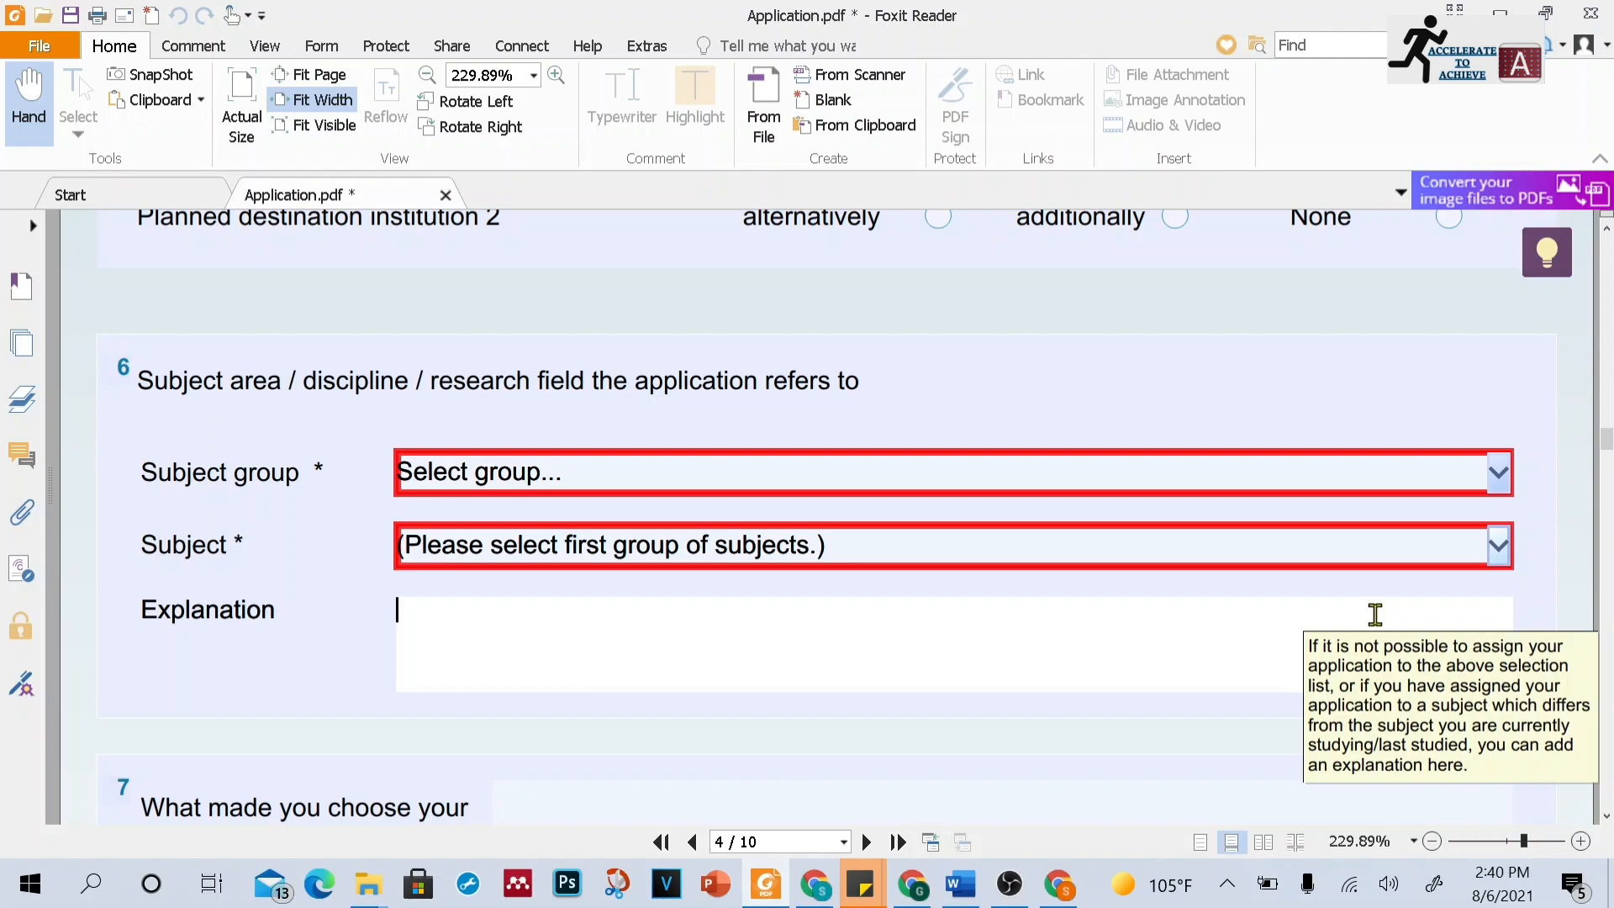
pyautogui.click(1606, 815)
pyautogui.click(1606, 816)
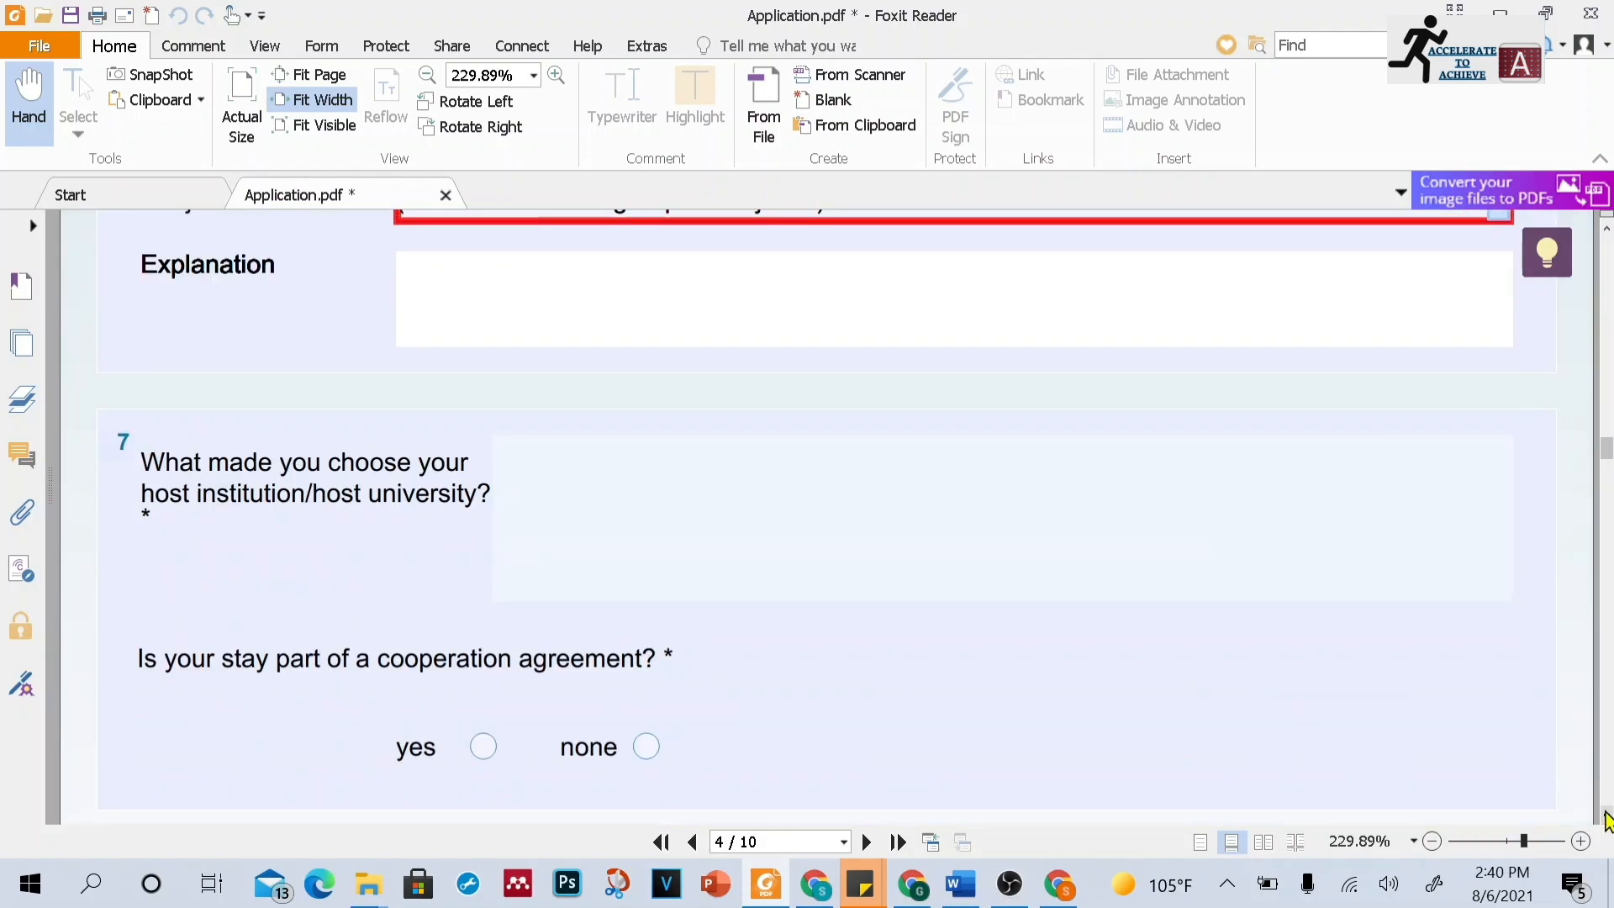
pyautogui.click(1606, 815)
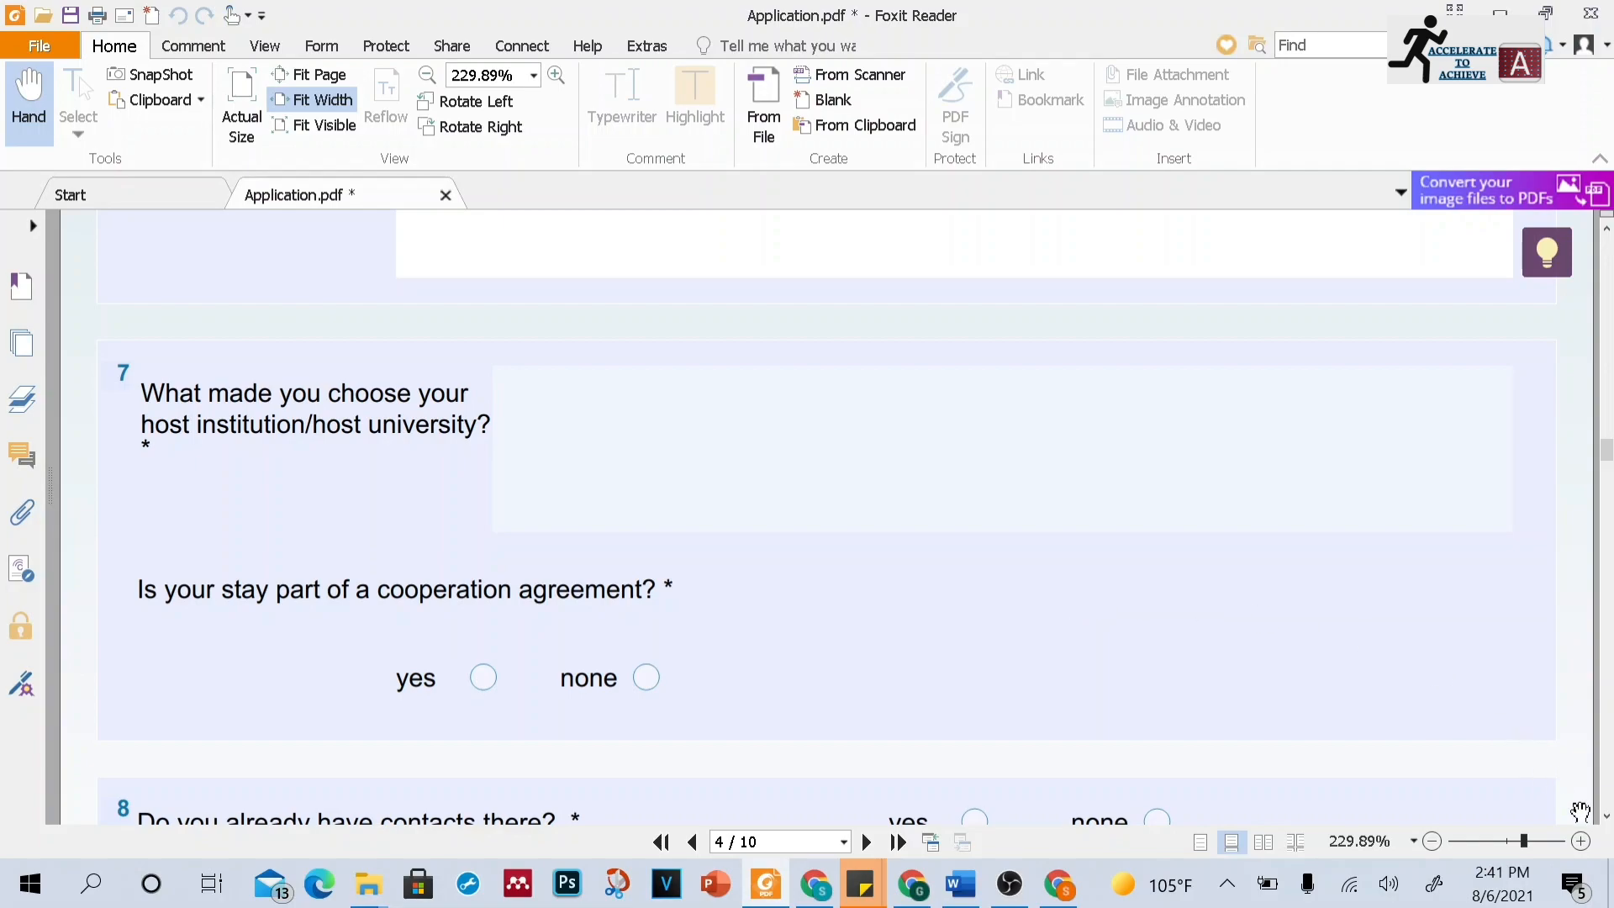
pyautogui.click(1606, 818)
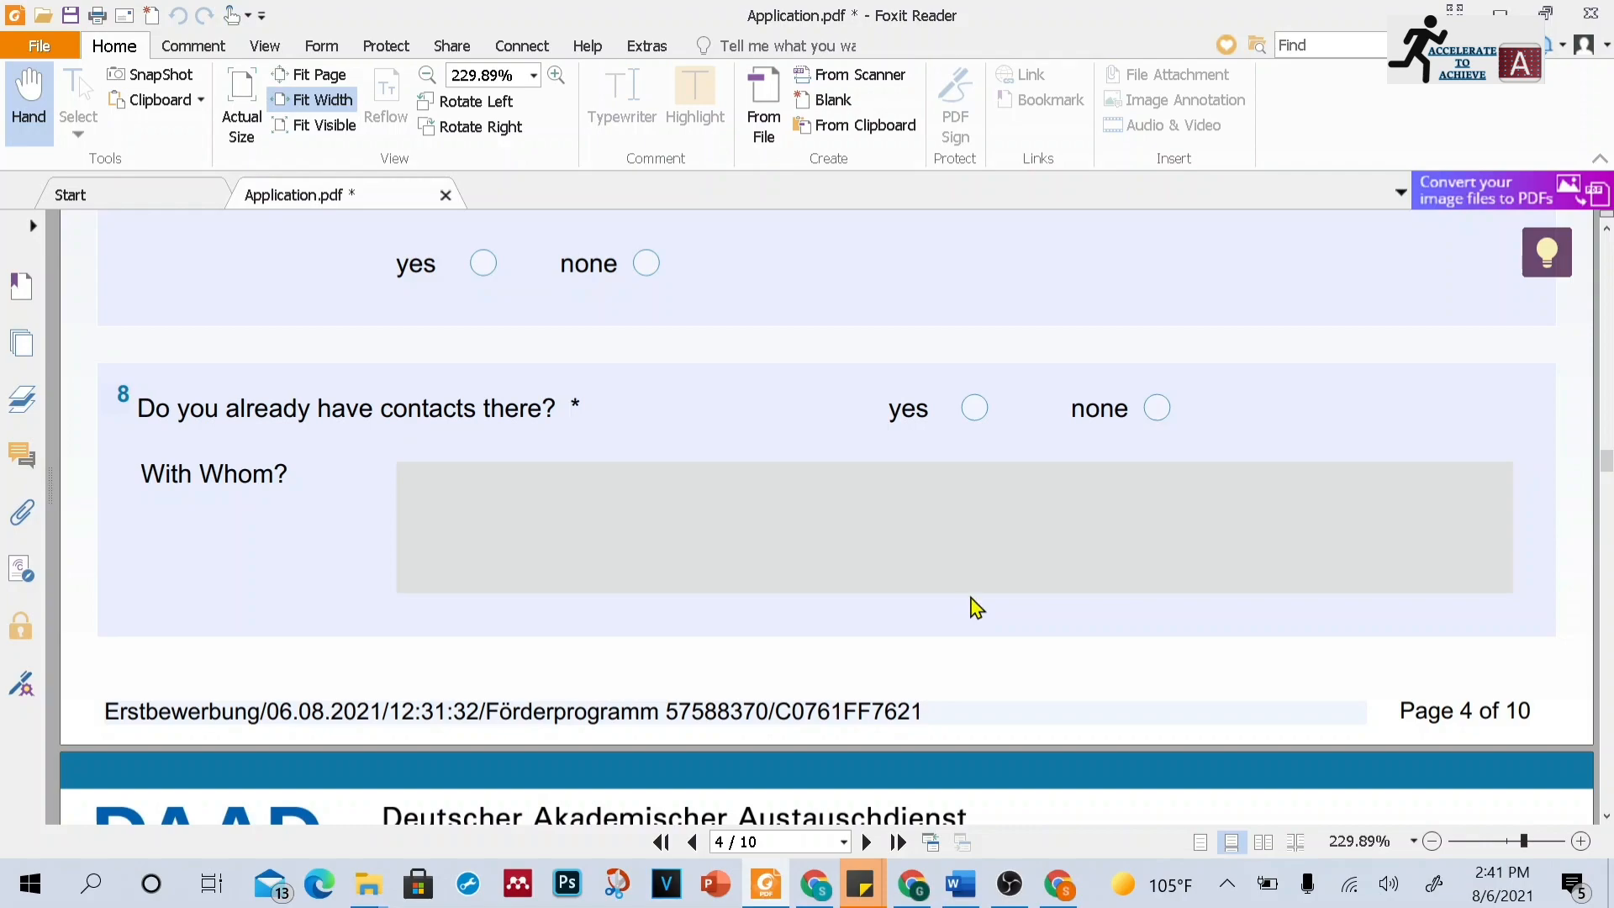
# Scroll to the planned duration of stay on page 5 and open its start-date calendar without picking a date
pyautogui.click(1606, 817)
pyautogui.click(1606, 816)
pyautogui.click(1606, 816)
pyautogui.click(1606, 816)
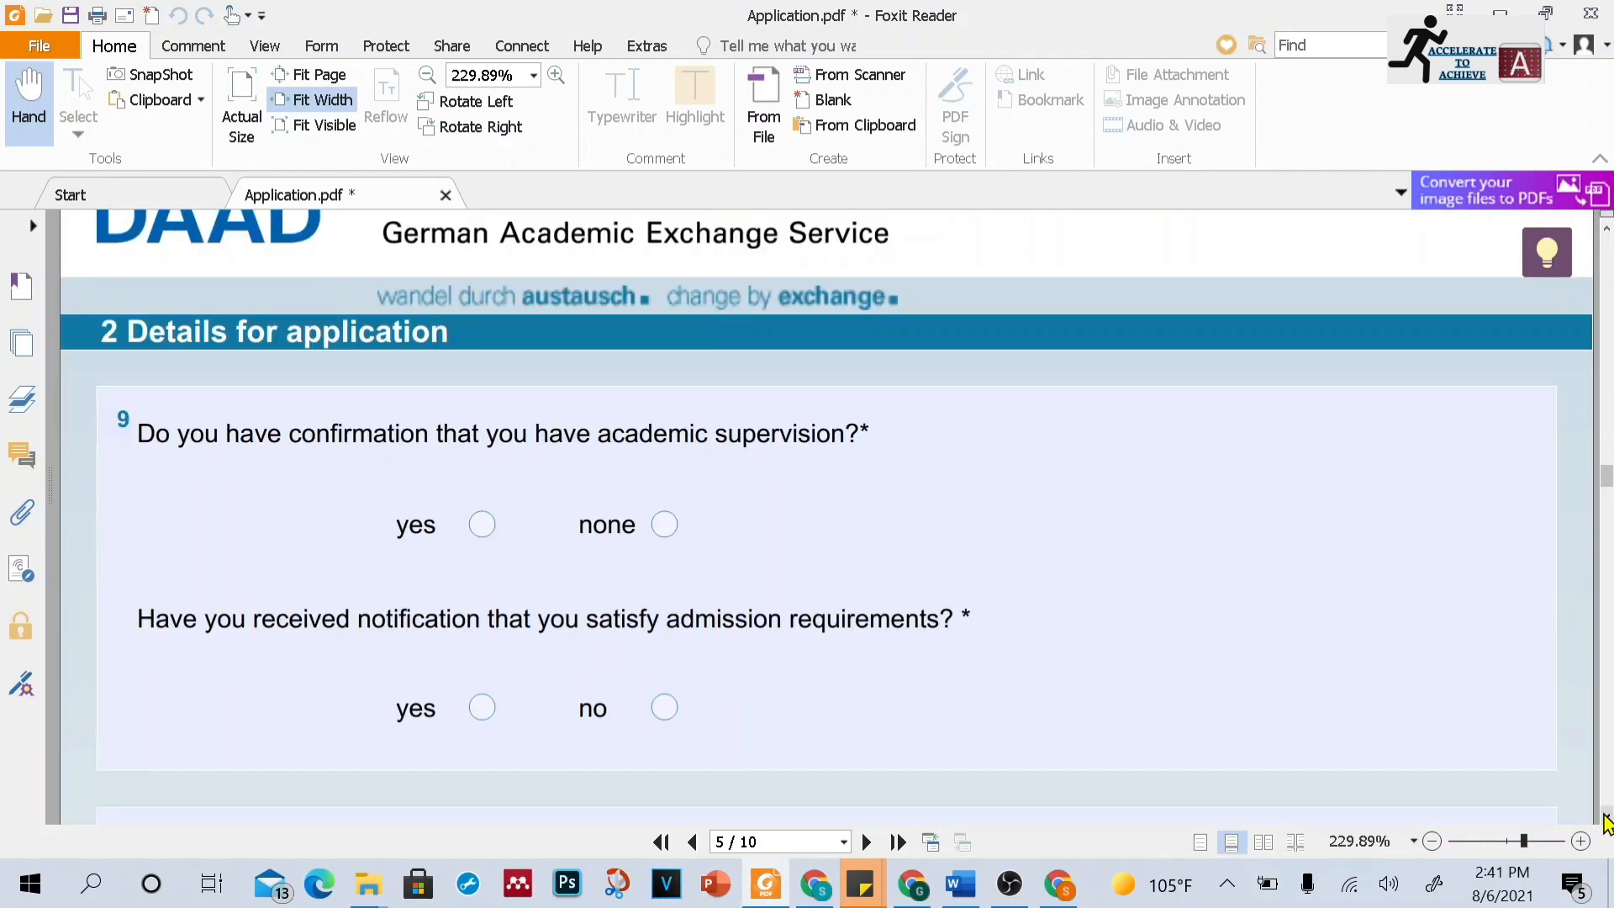
pyautogui.click(1606, 816)
pyautogui.click(1606, 816)
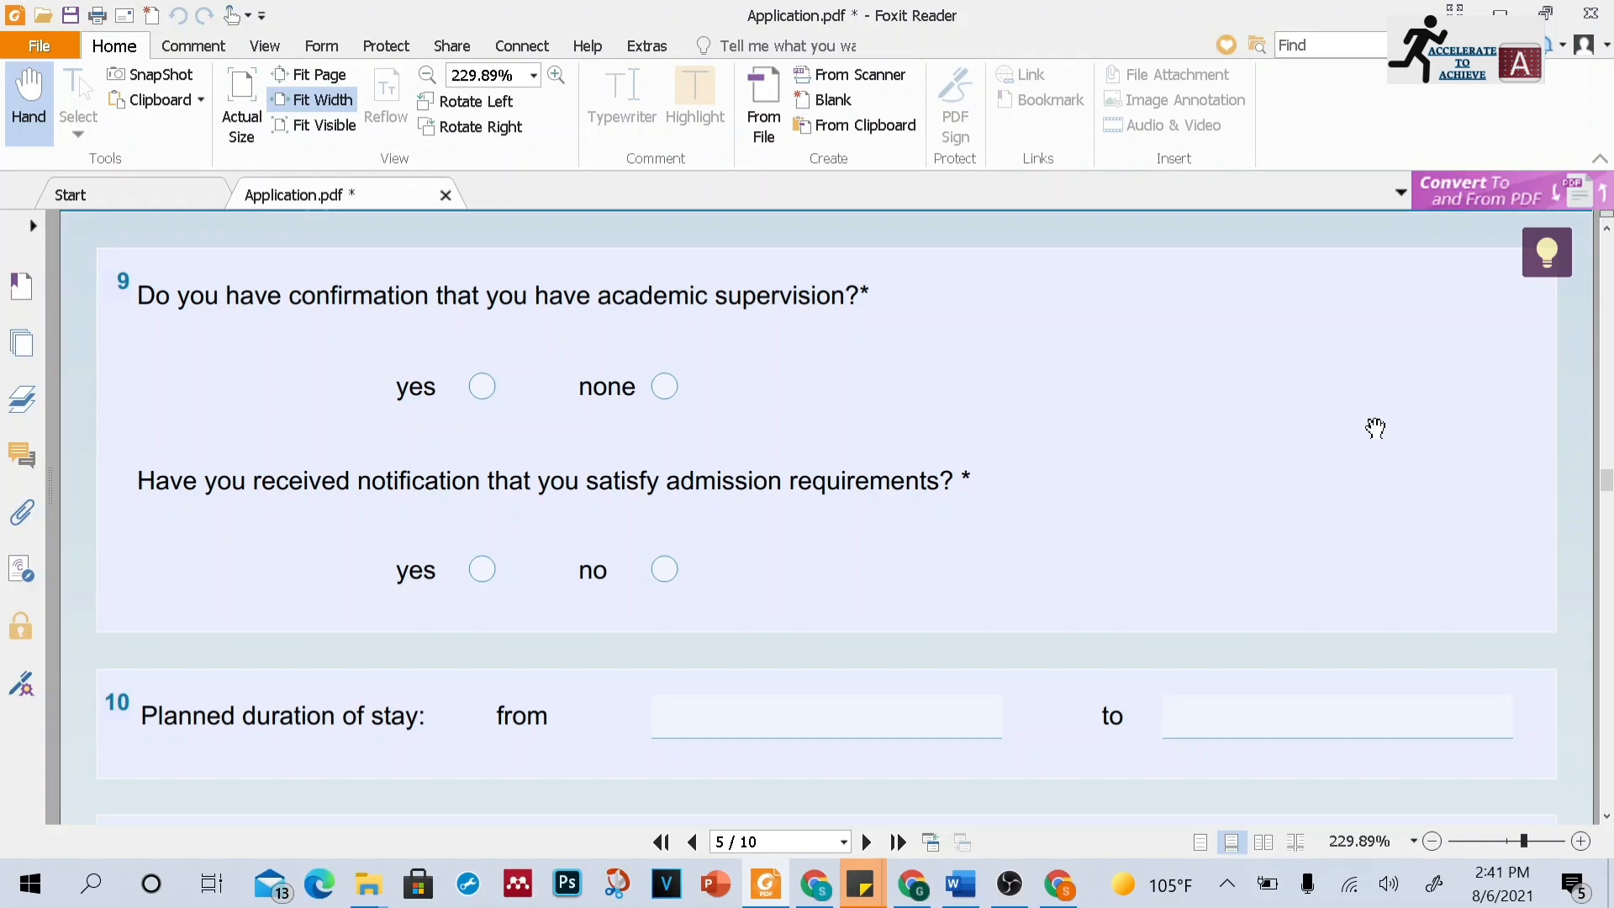
pyautogui.click(1605, 816)
pyautogui.click(1605, 815)
pyautogui.click(1606, 815)
pyautogui.click(1605, 815)
pyautogui.click(1605, 816)
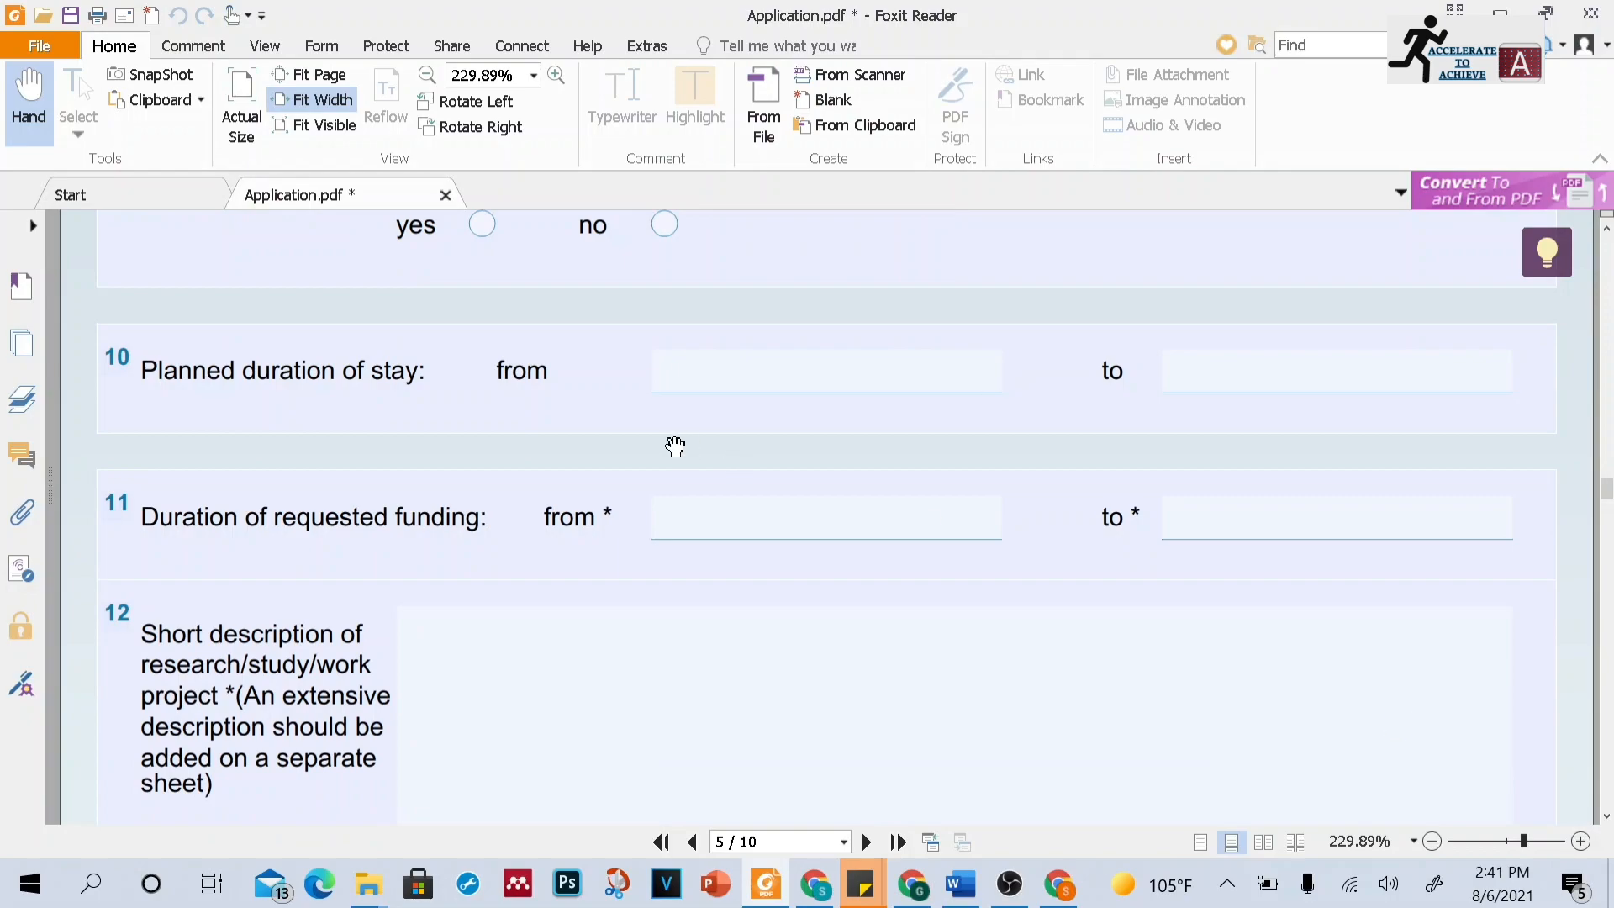
pyautogui.click(703, 387)
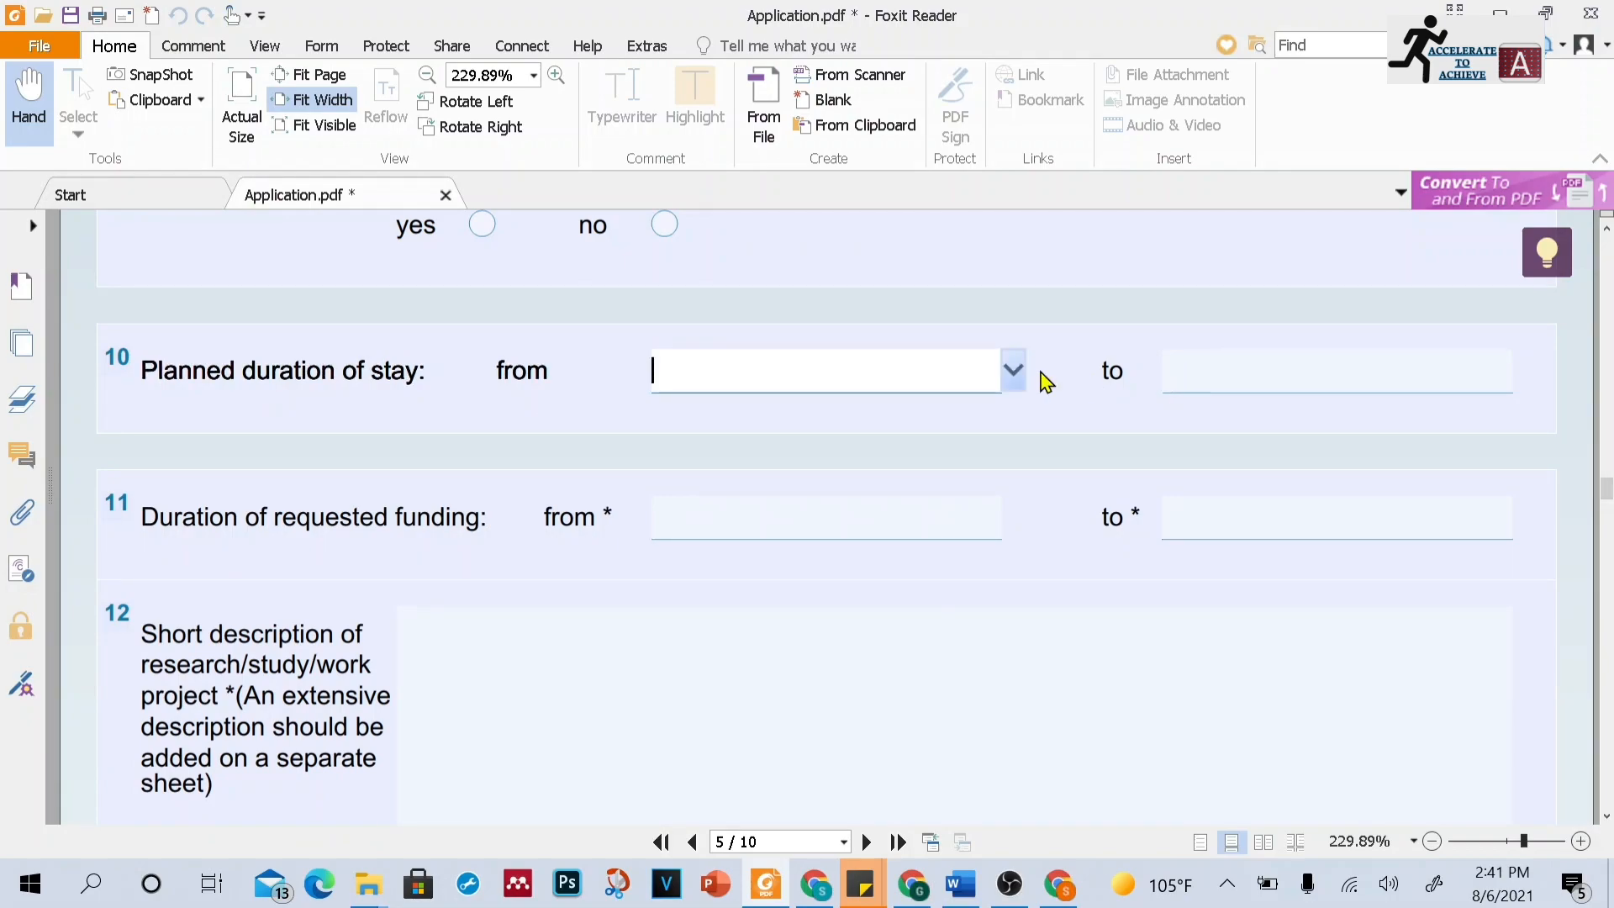
pyautogui.click(1013, 371)
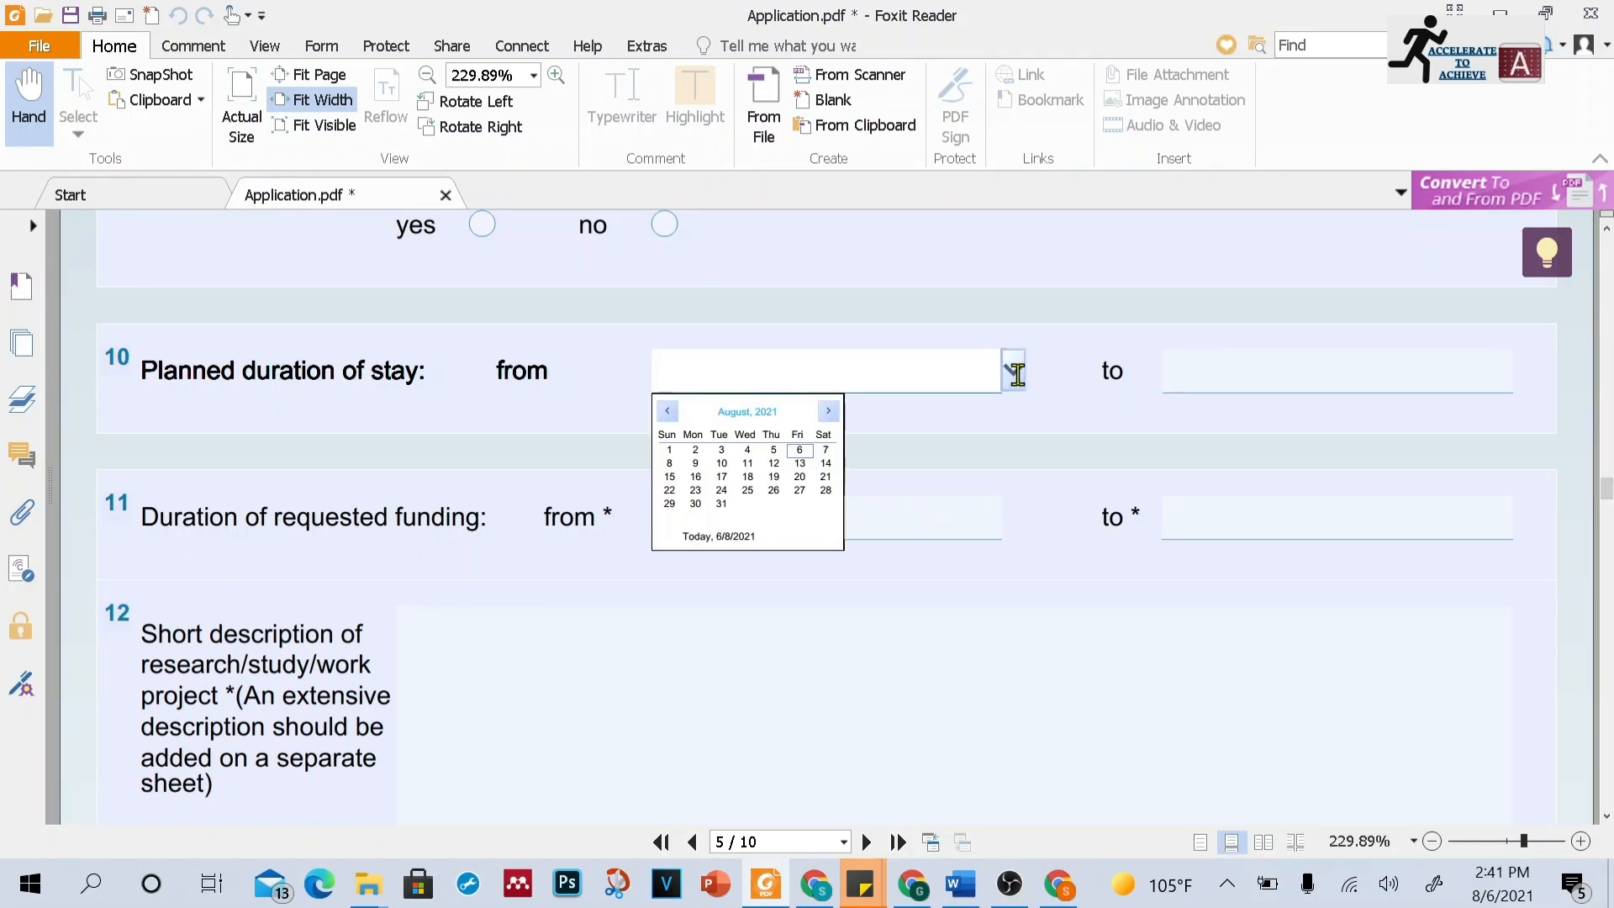
pyautogui.click(1054, 423)
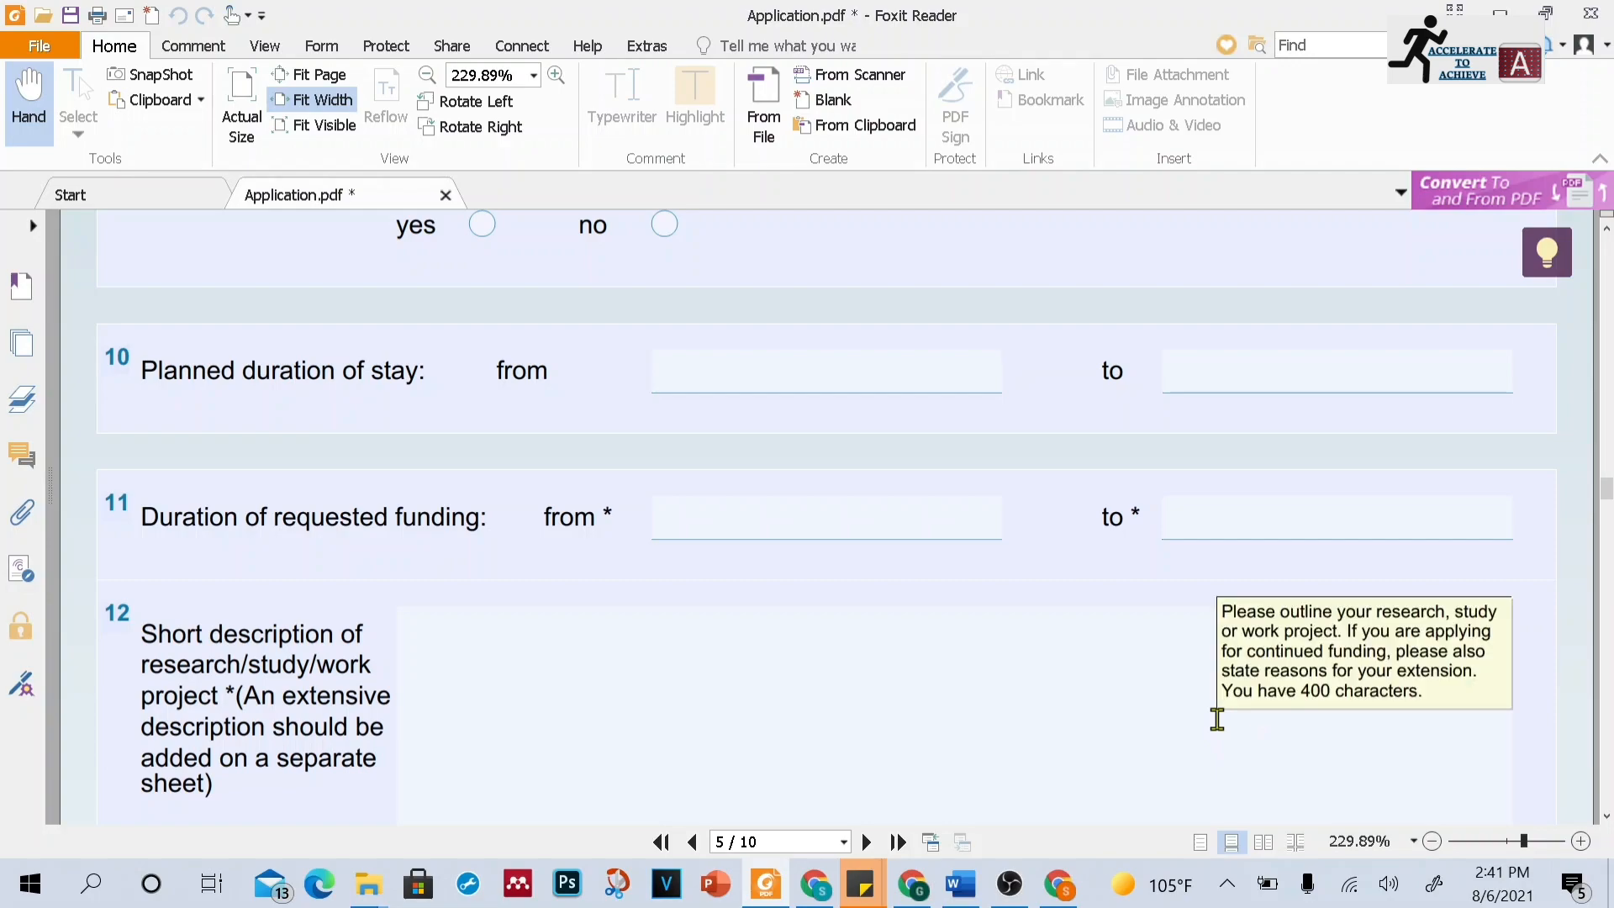
# Scroll through the project description and secondary school sections to the first examination entry on page 6
pyautogui.scroll(-2, 1315, 683)
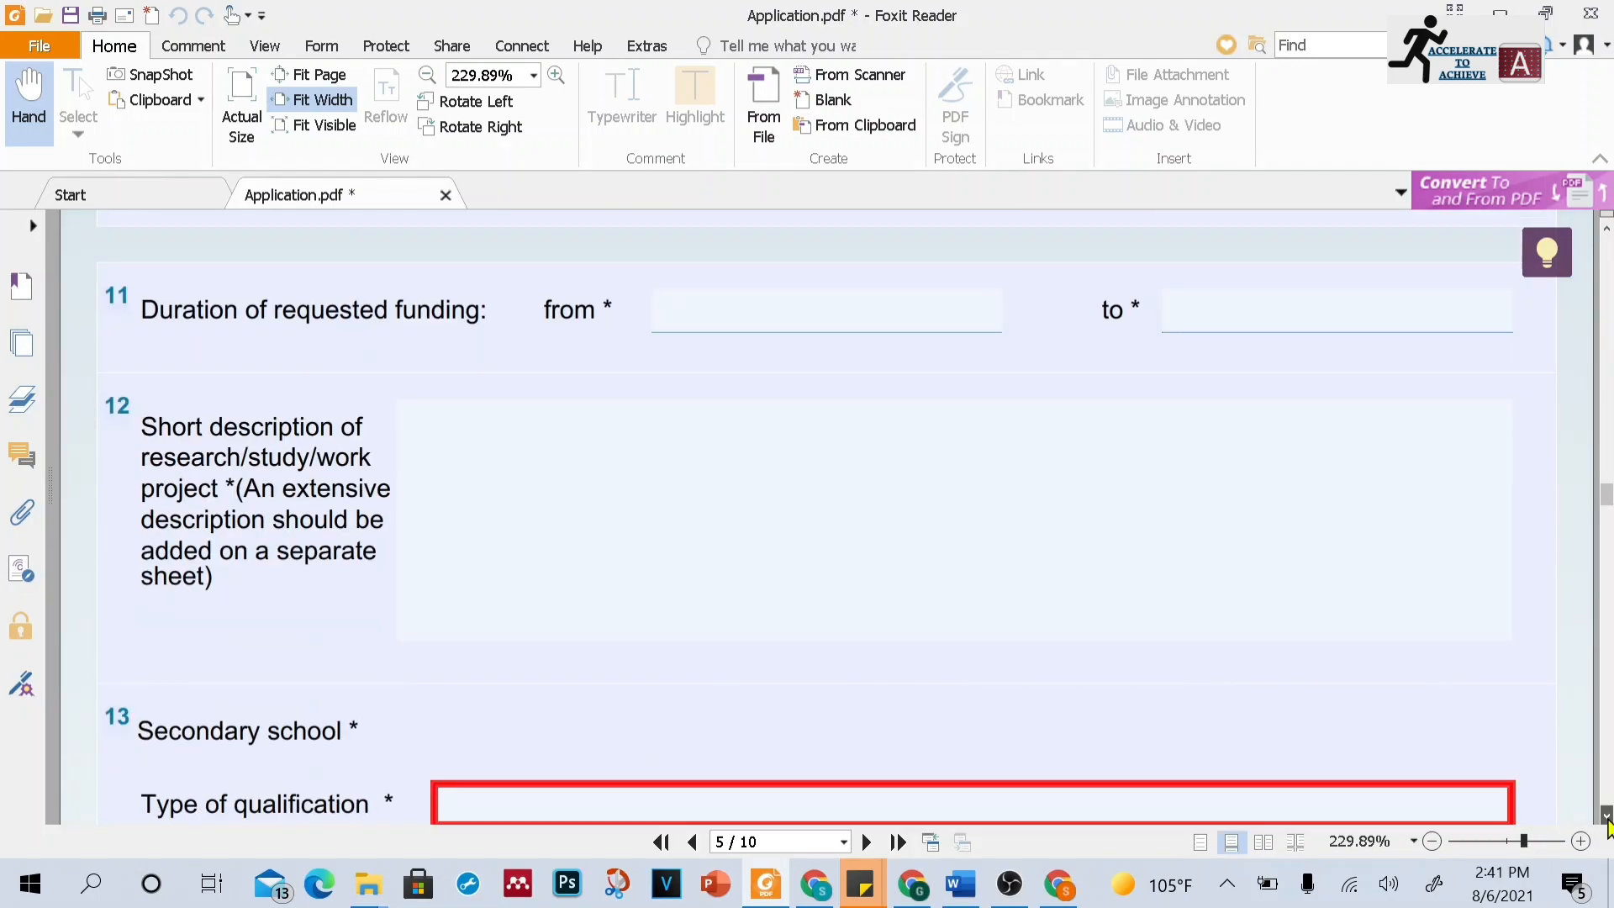
pyautogui.click(1040, 545)
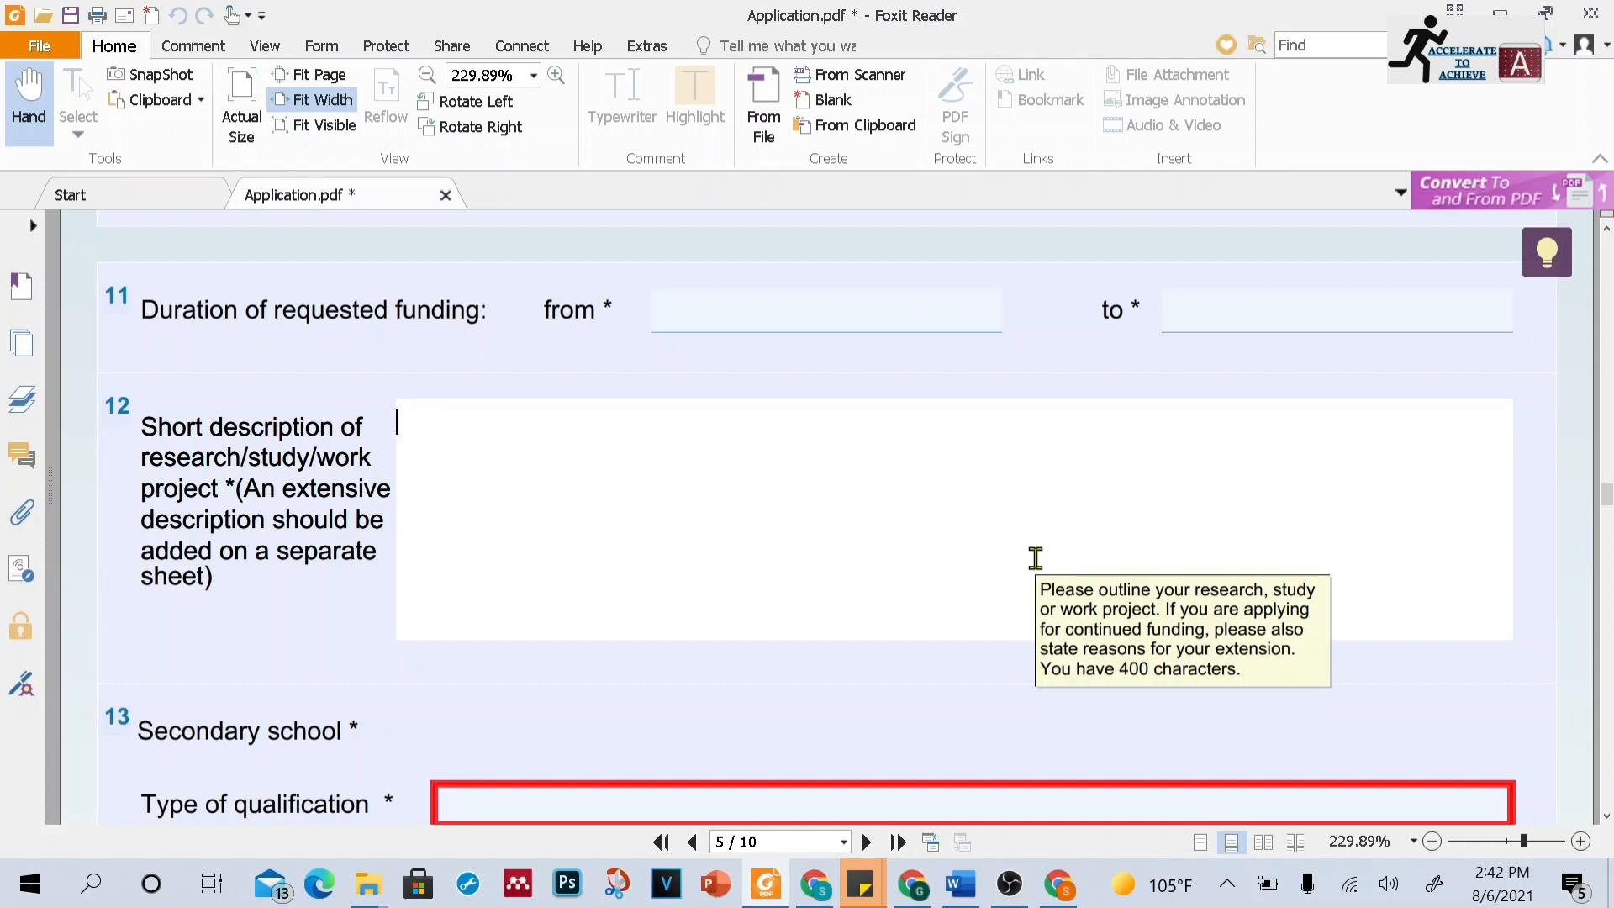
pyautogui.click(1606, 814)
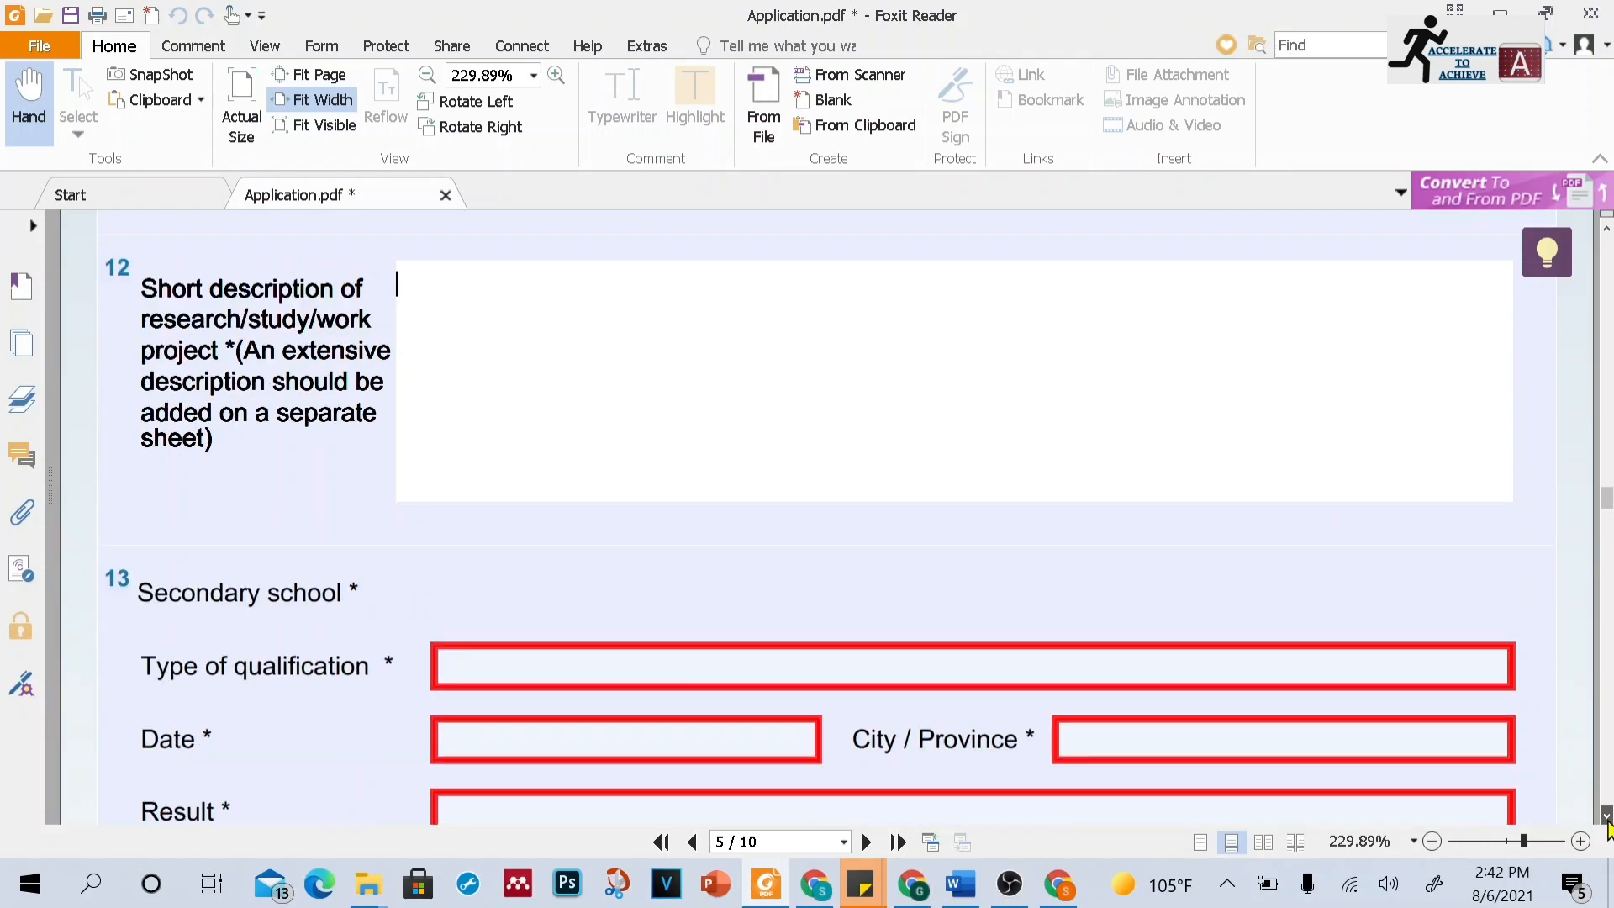
pyautogui.click(1606, 815)
pyautogui.click(1606, 814)
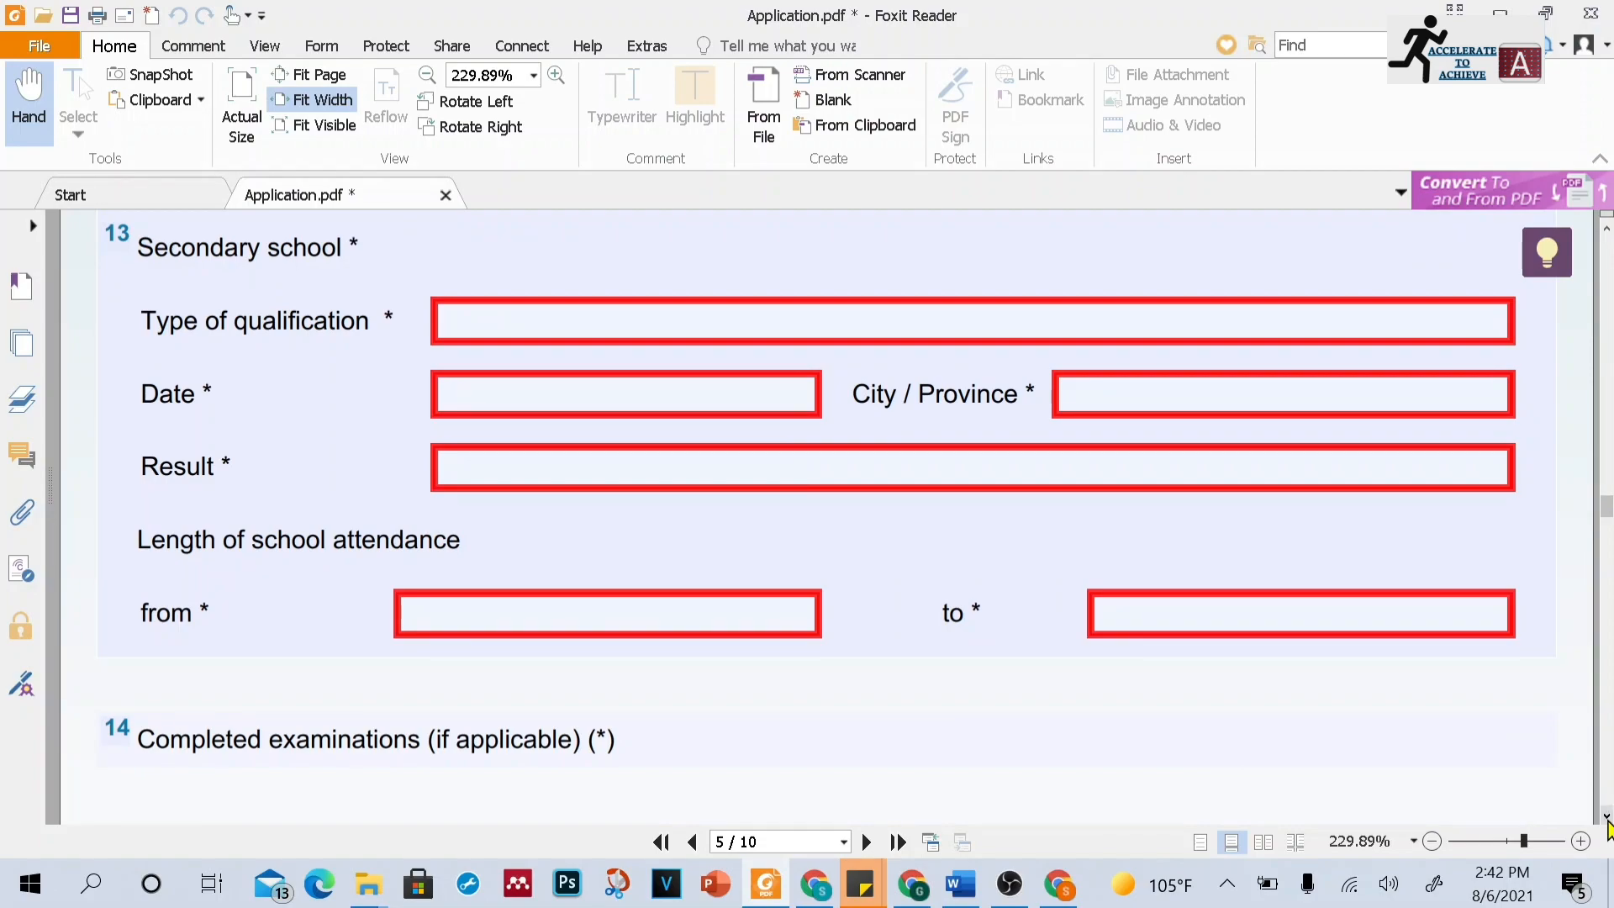
pyautogui.click(1606, 816)
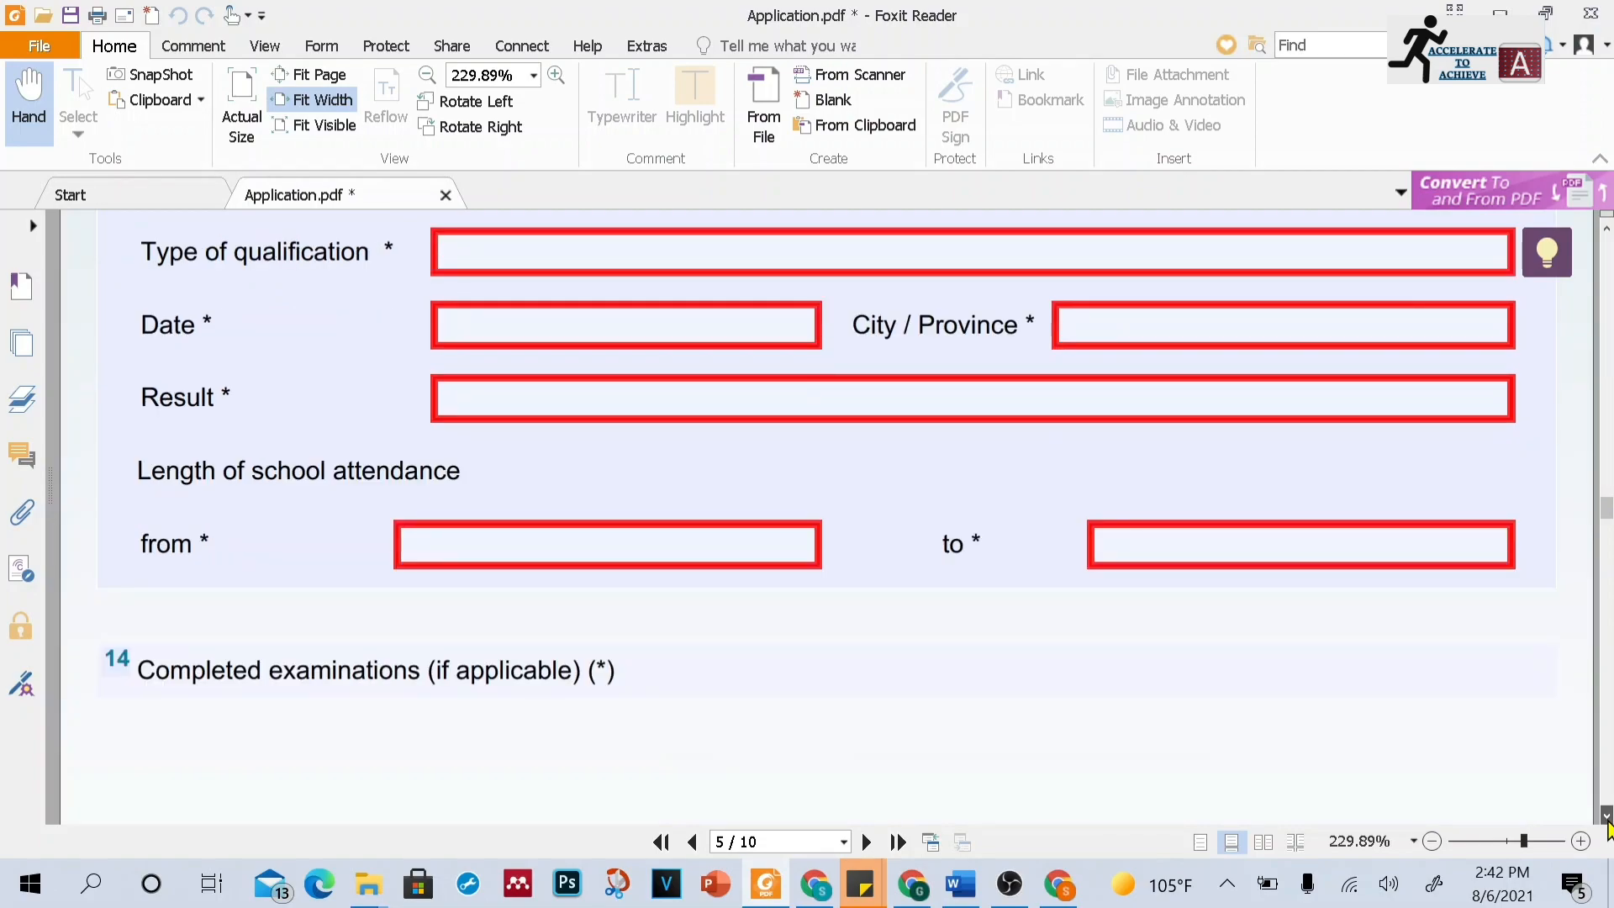
pyautogui.click(1606, 816)
pyautogui.click(1606, 816)
pyautogui.click(1606, 816)
pyautogui.click(1606, 816)
pyautogui.click(1606, 816)
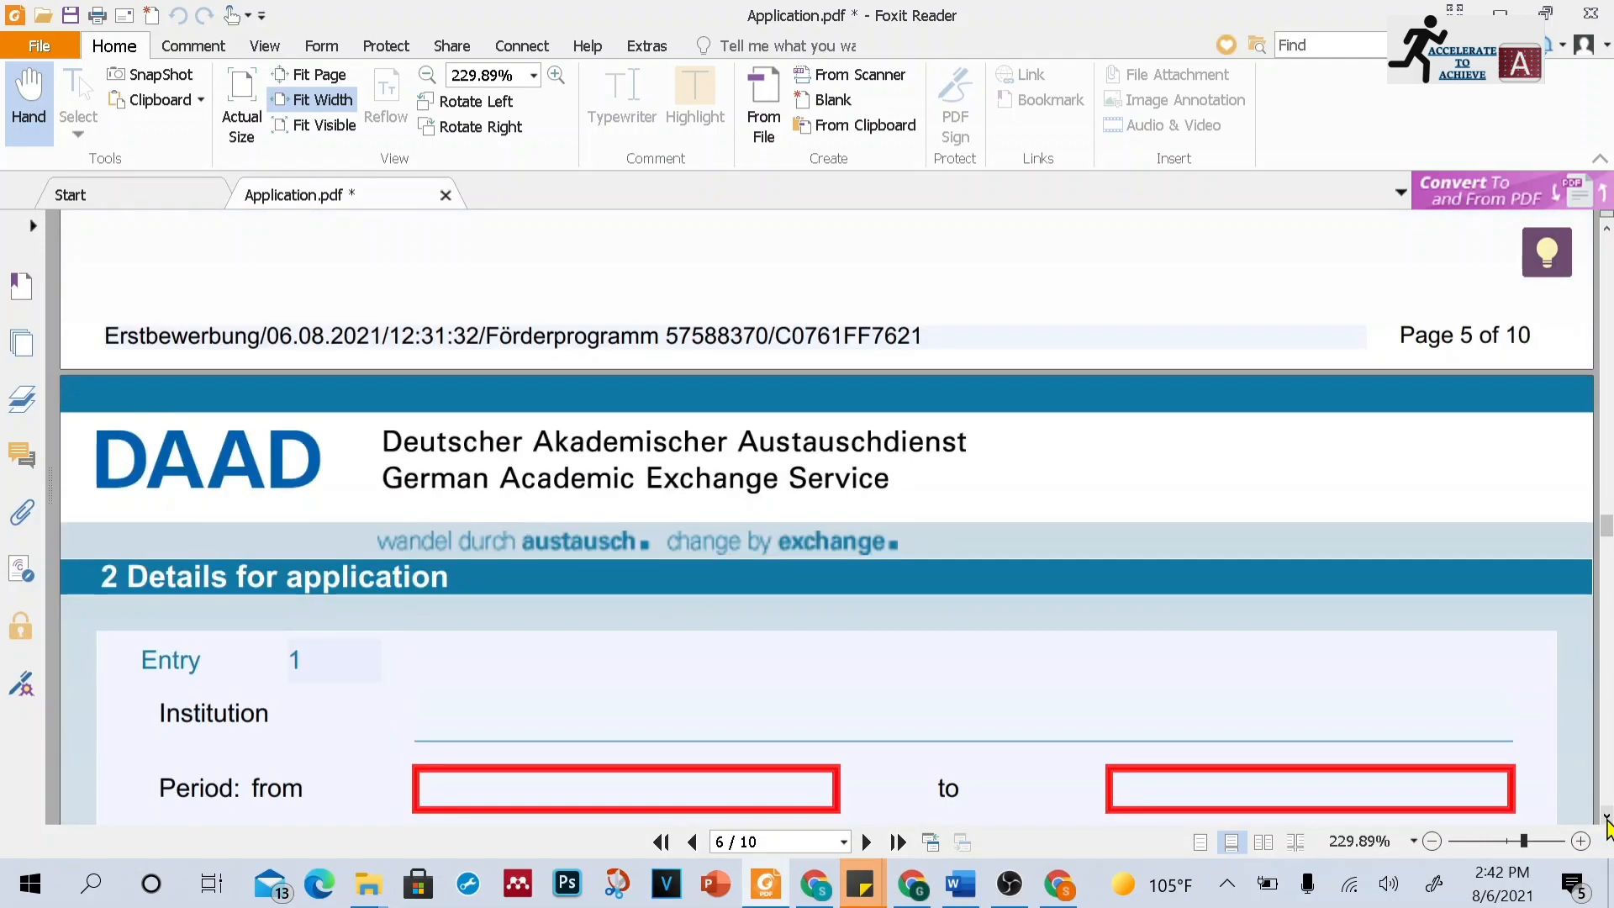
pyautogui.click(1606, 816)
pyautogui.click(1606, 816)
pyautogui.click(1606, 816)
pyautogui.click(1606, 816)
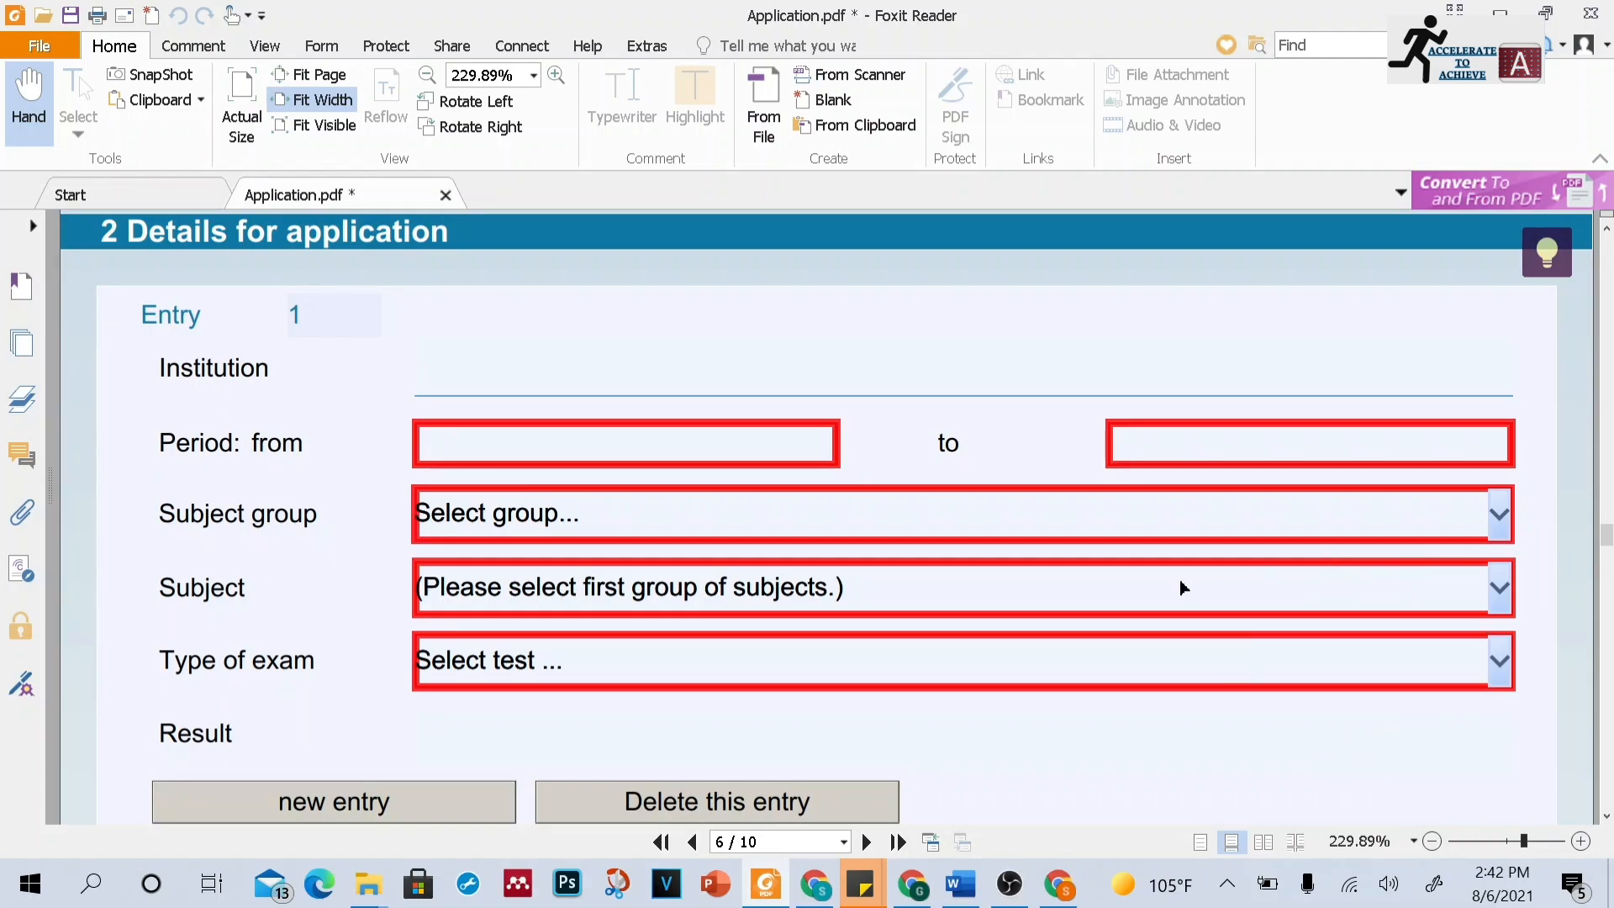
# Set examination entry 1's subject group to Engineering and its subject to Civil Engineering
pyautogui.click(1499, 514)
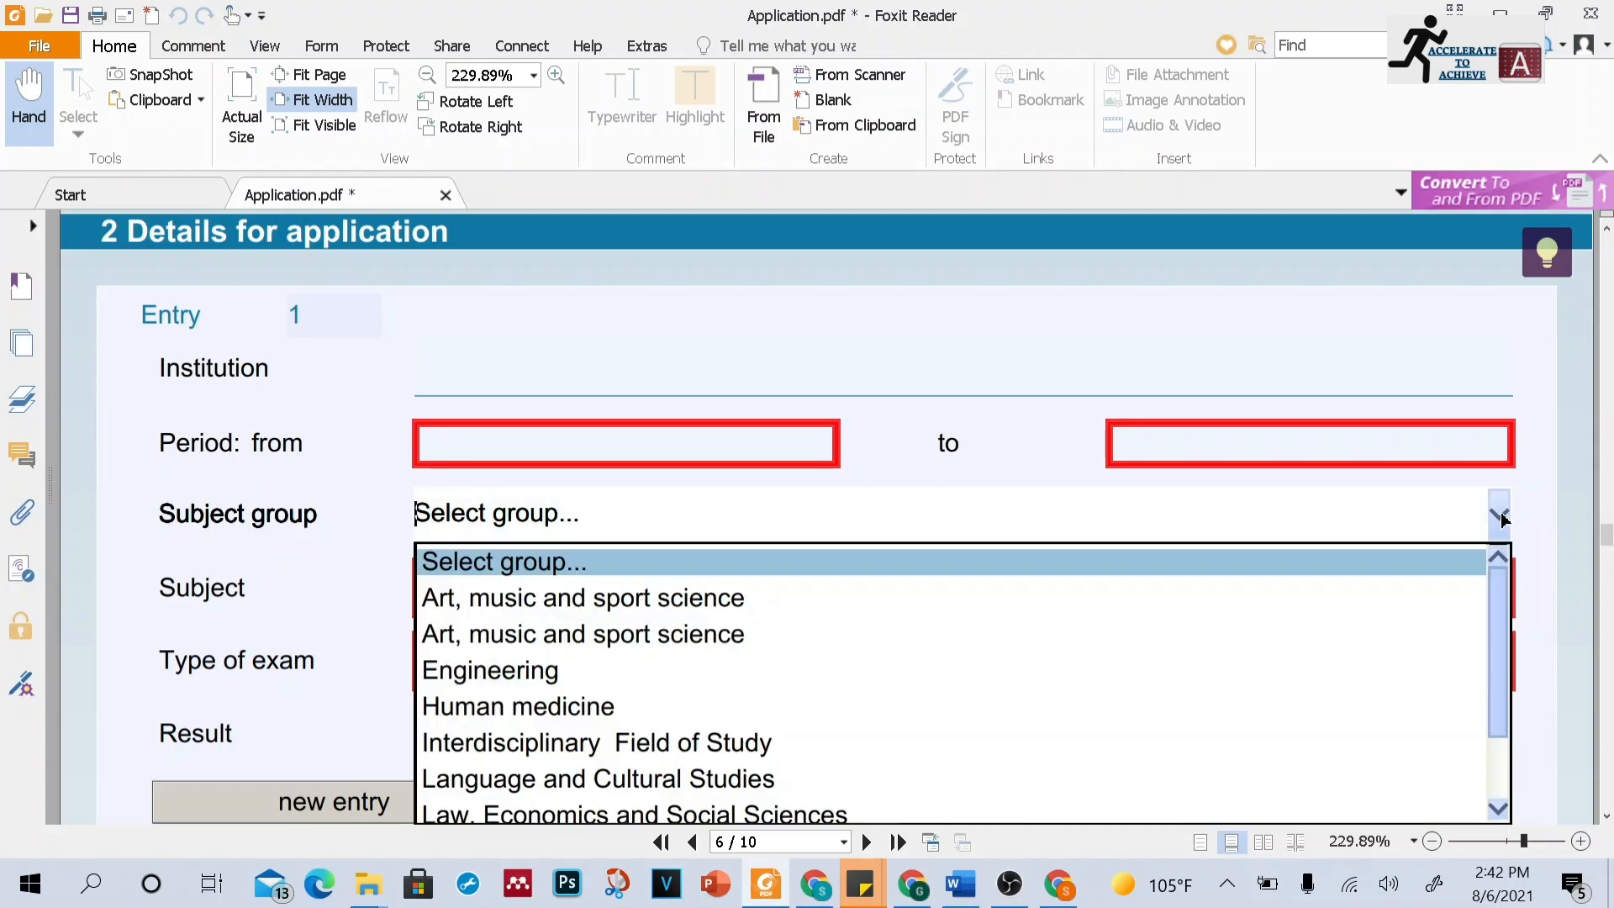
pyautogui.click(1086, 668)
pyautogui.click(1499, 589)
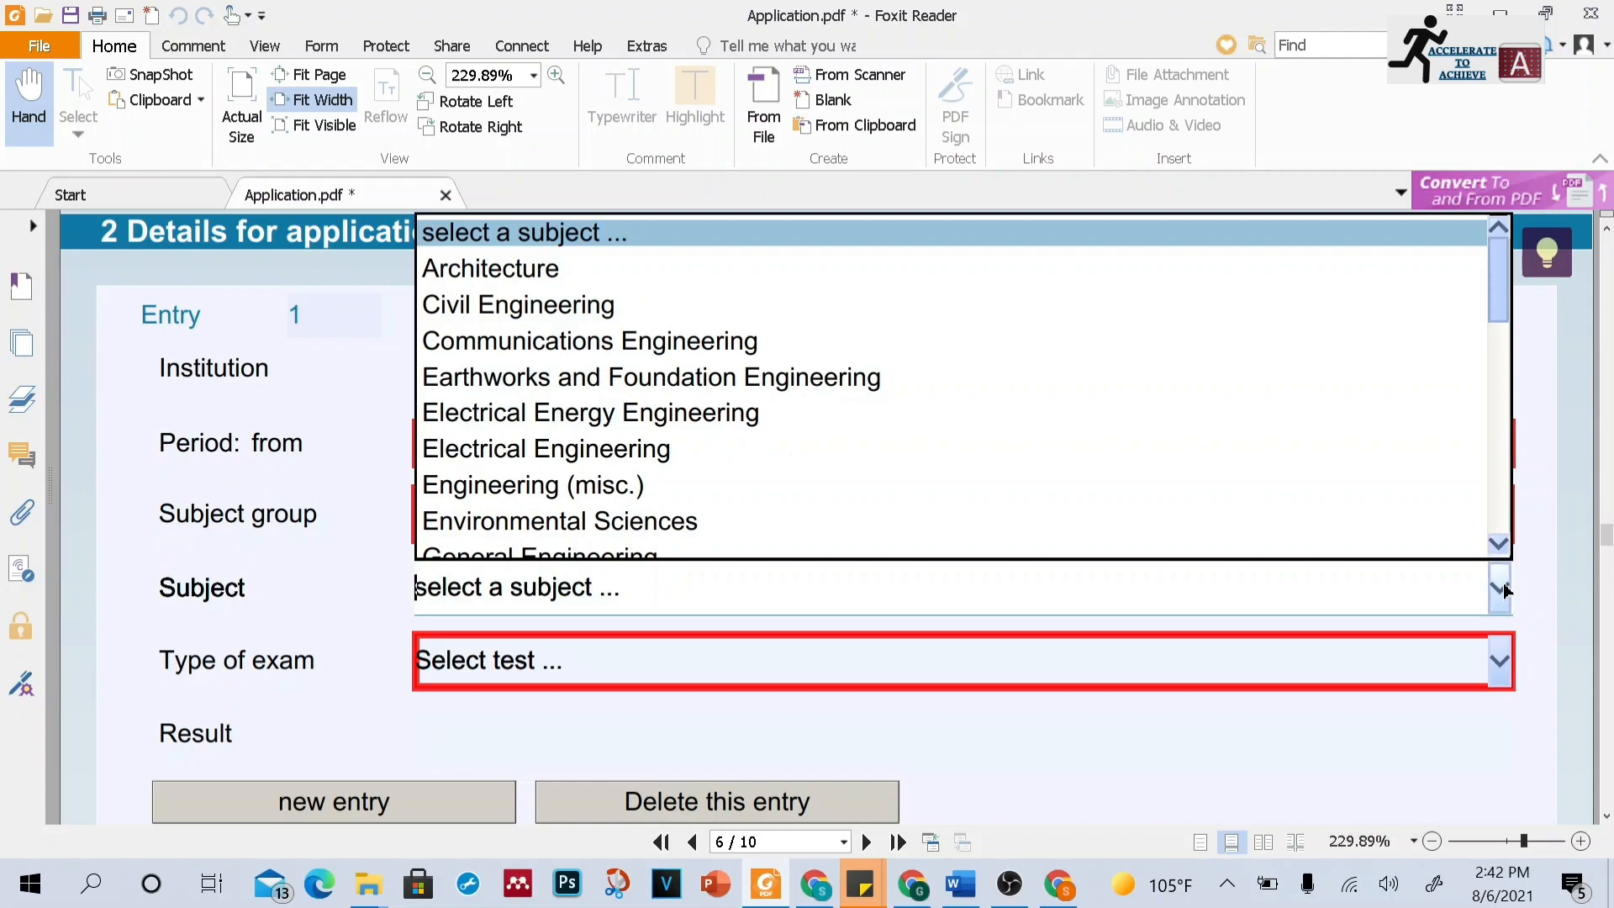
pyautogui.click(889, 306)
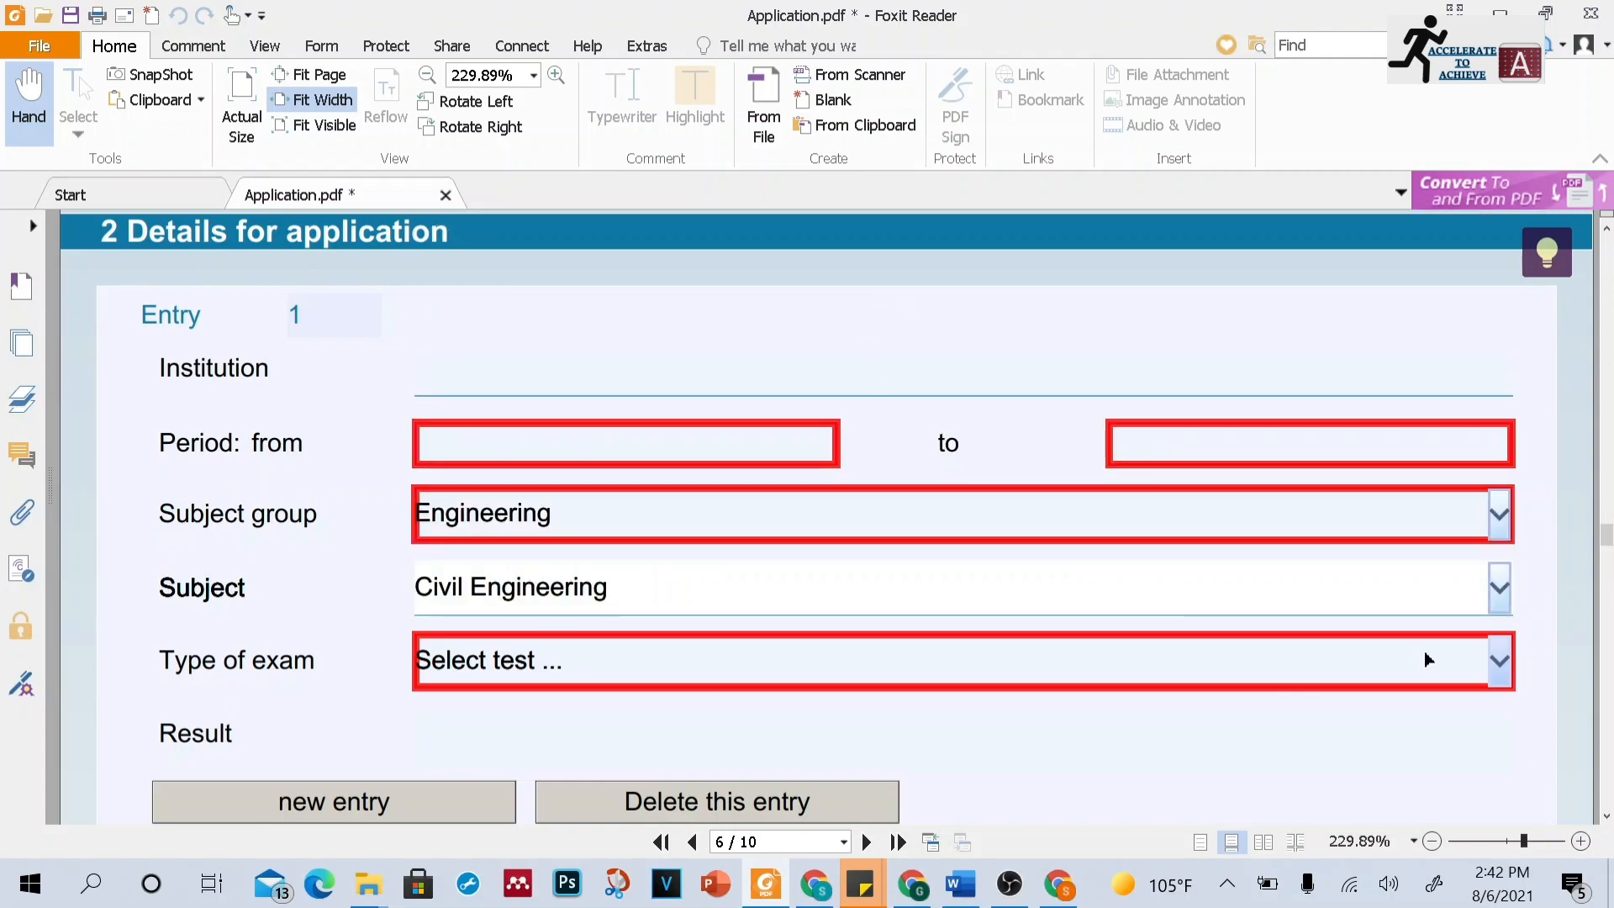
# Set examination entry 1's type of exam to Bachelor's degree (or equivalent)
pyautogui.click(1508, 664)
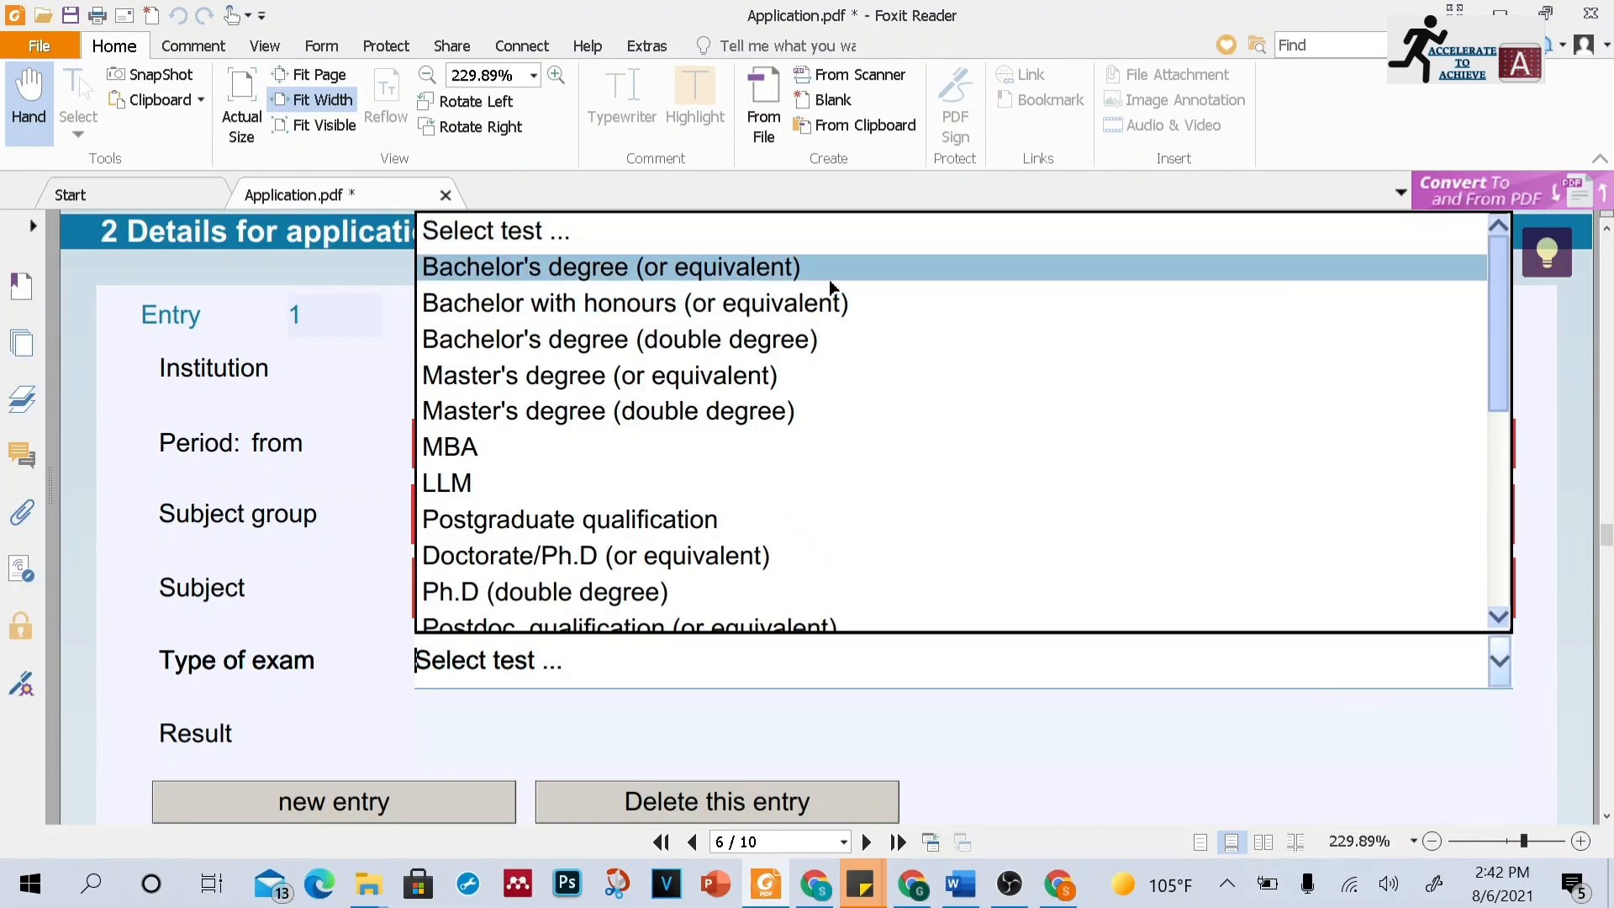
pyautogui.click(759, 283)
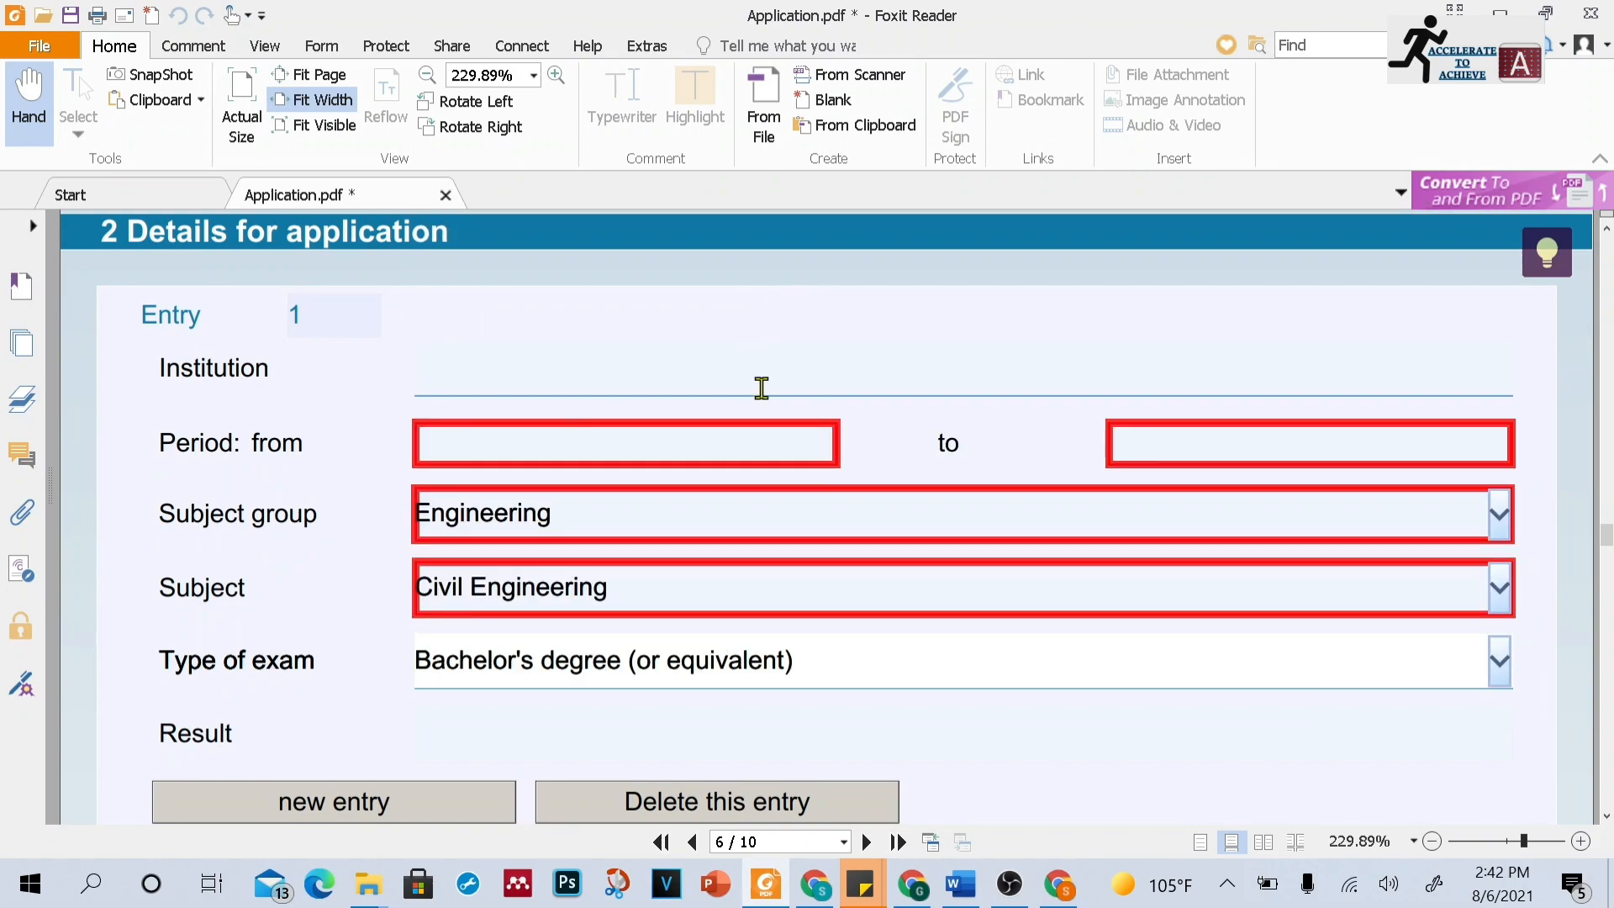
pyautogui.click(724, 752)
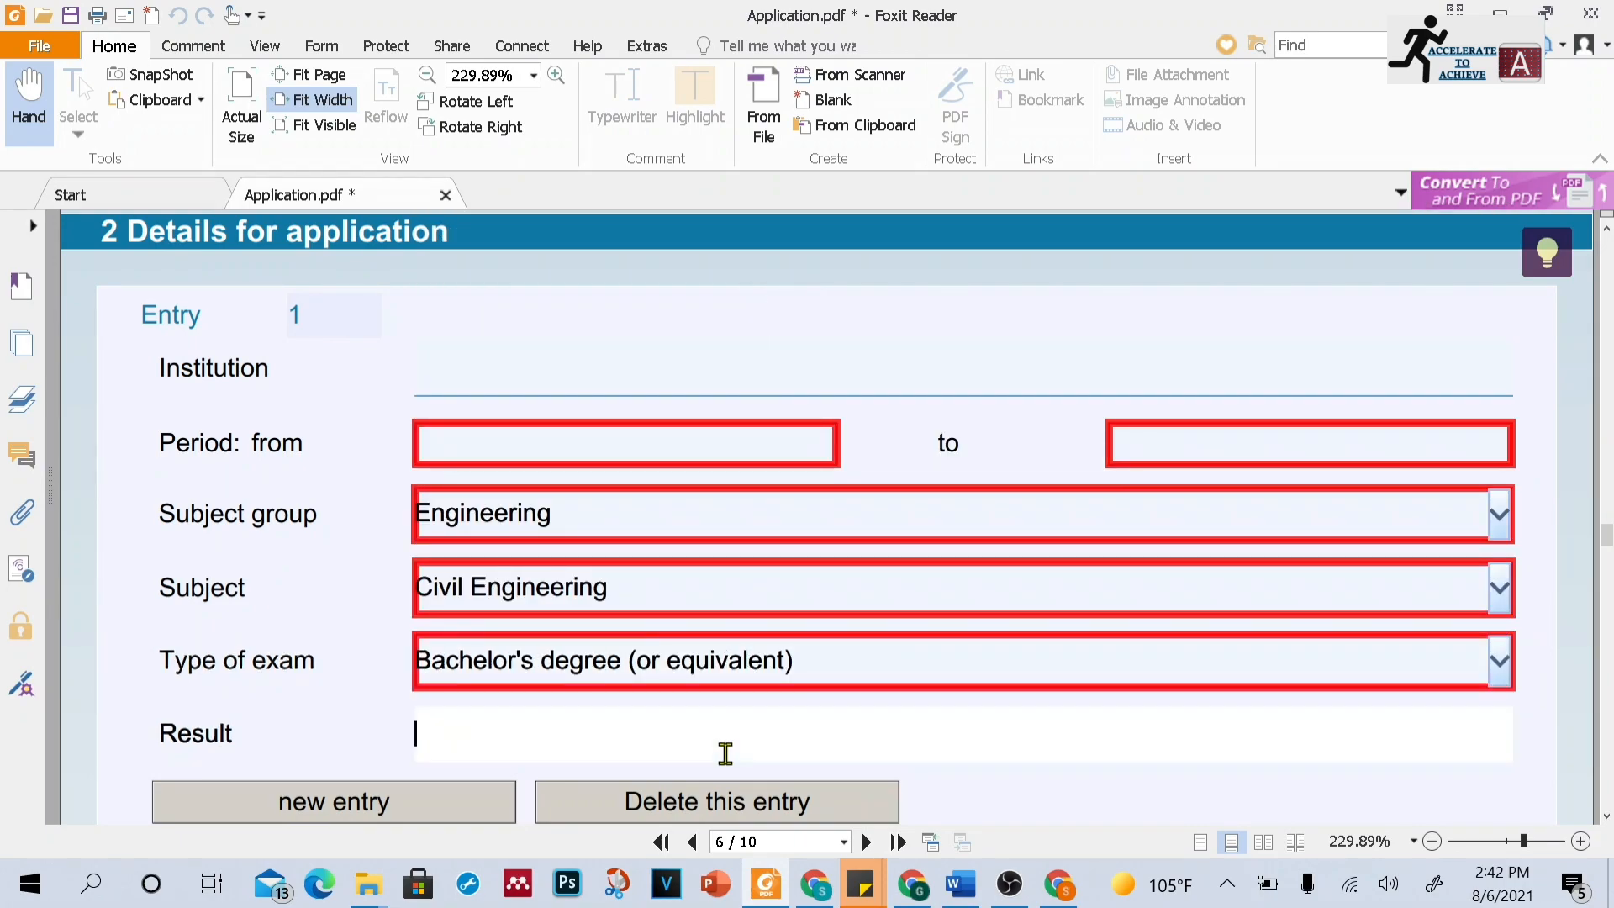
# Scroll through the current/last home institution and major subject fields to question 16 on page 7
pyautogui.click(1606, 820)
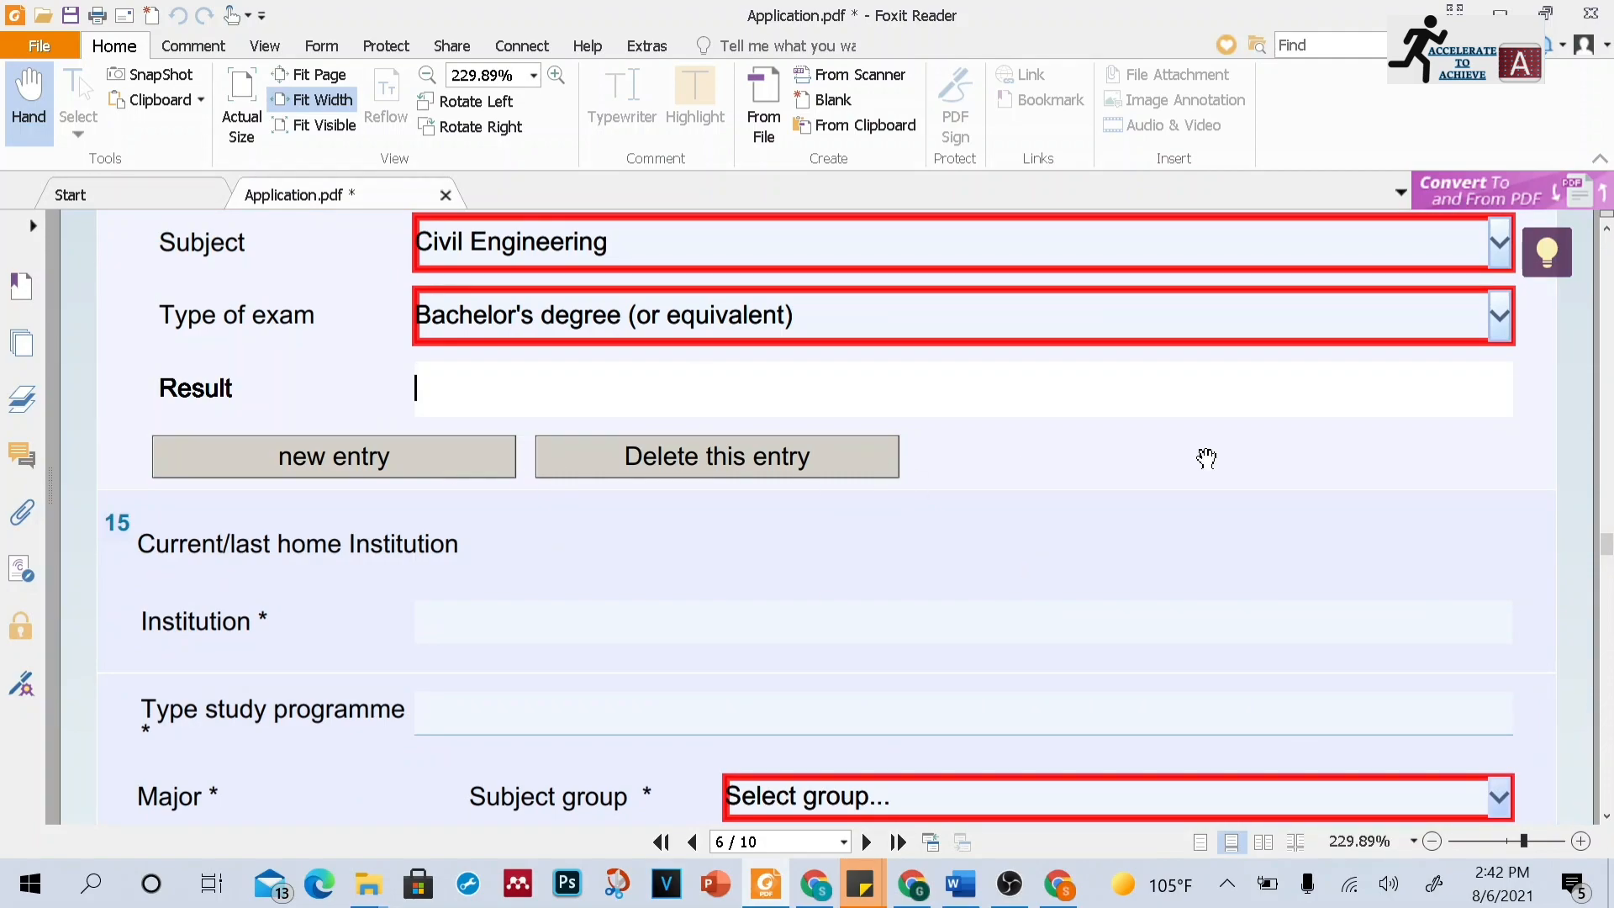
pyautogui.click(1606, 816)
pyautogui.click(1606, 816)
pyautogui.click(1606, 816)
pyautogui.click(1606, 816)
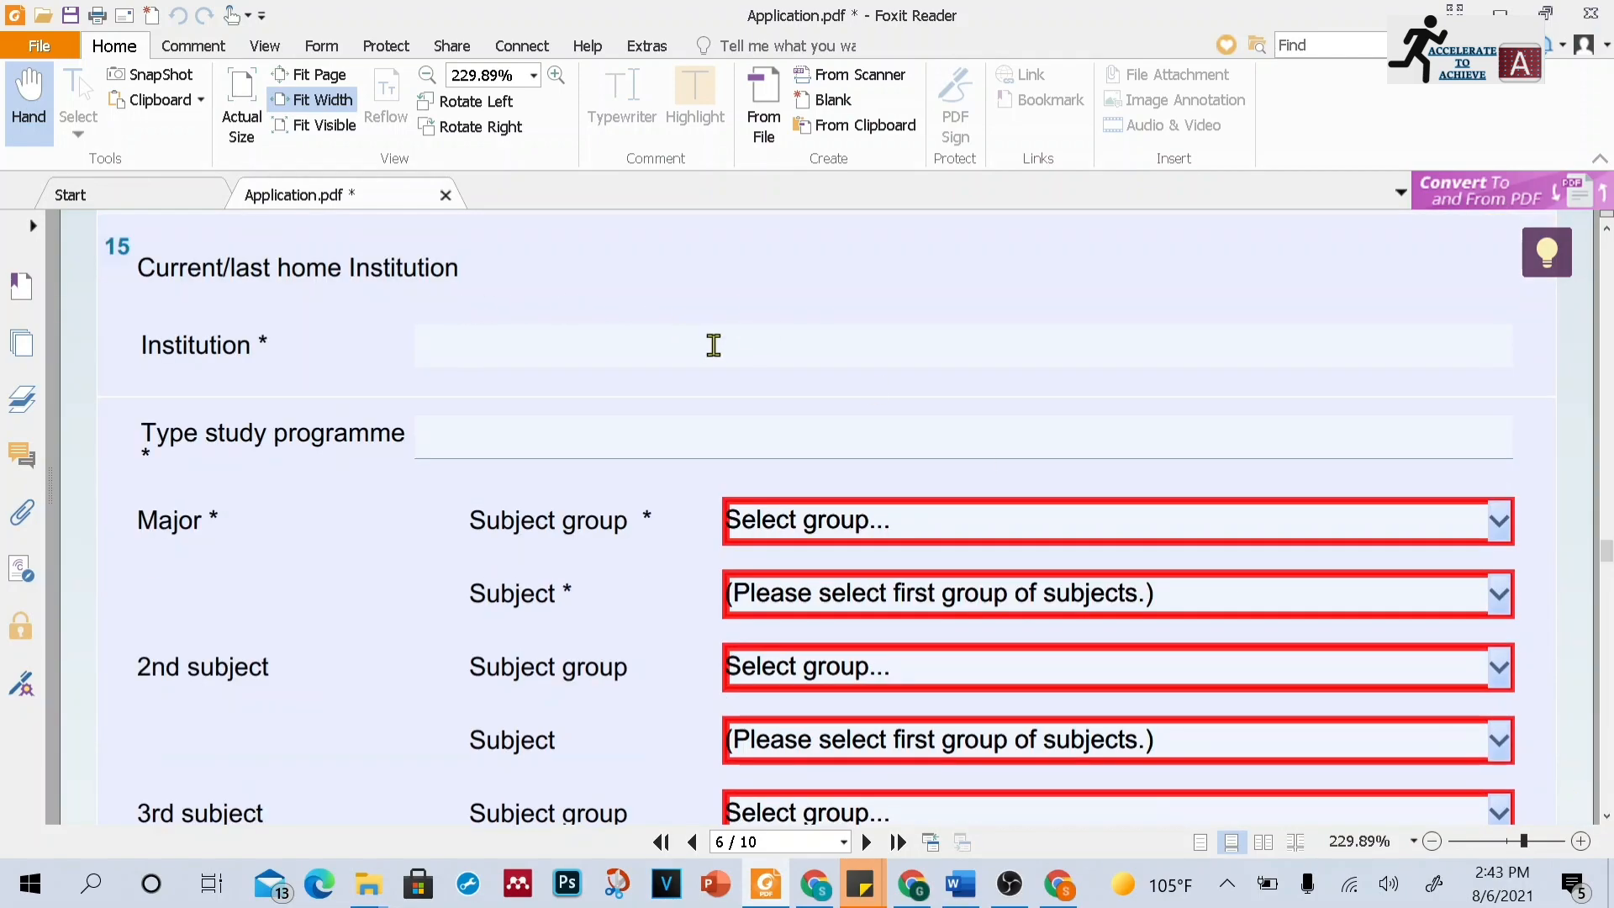
pyautogui.moveTo(713, 346)
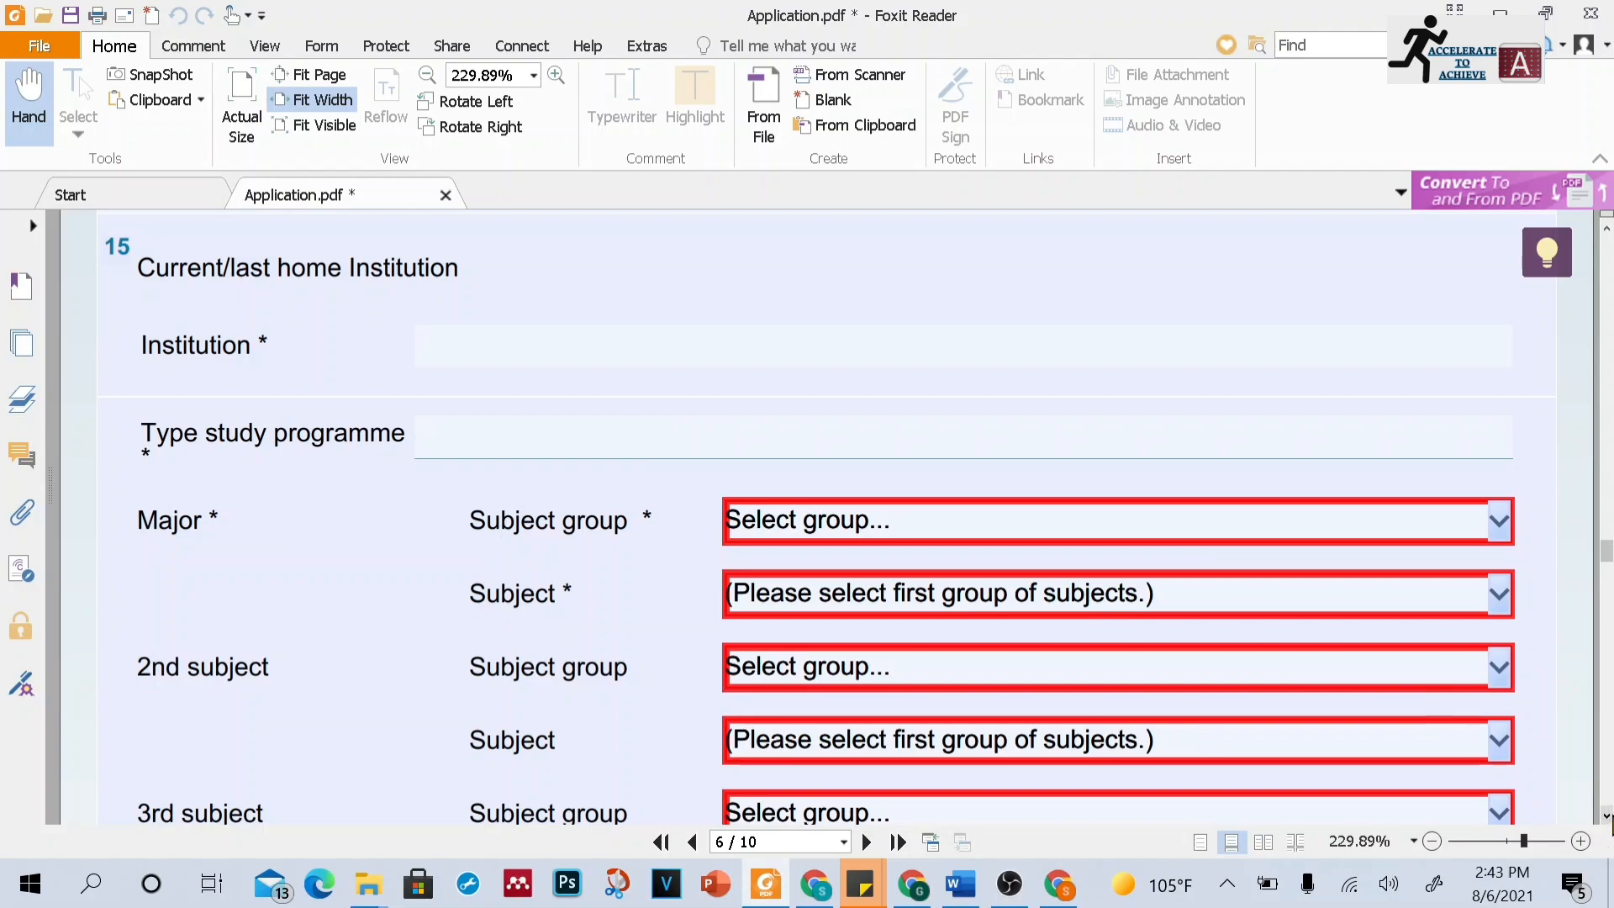
pyautogui.click(1606, 815)
pyautogui.click(1606, 816)
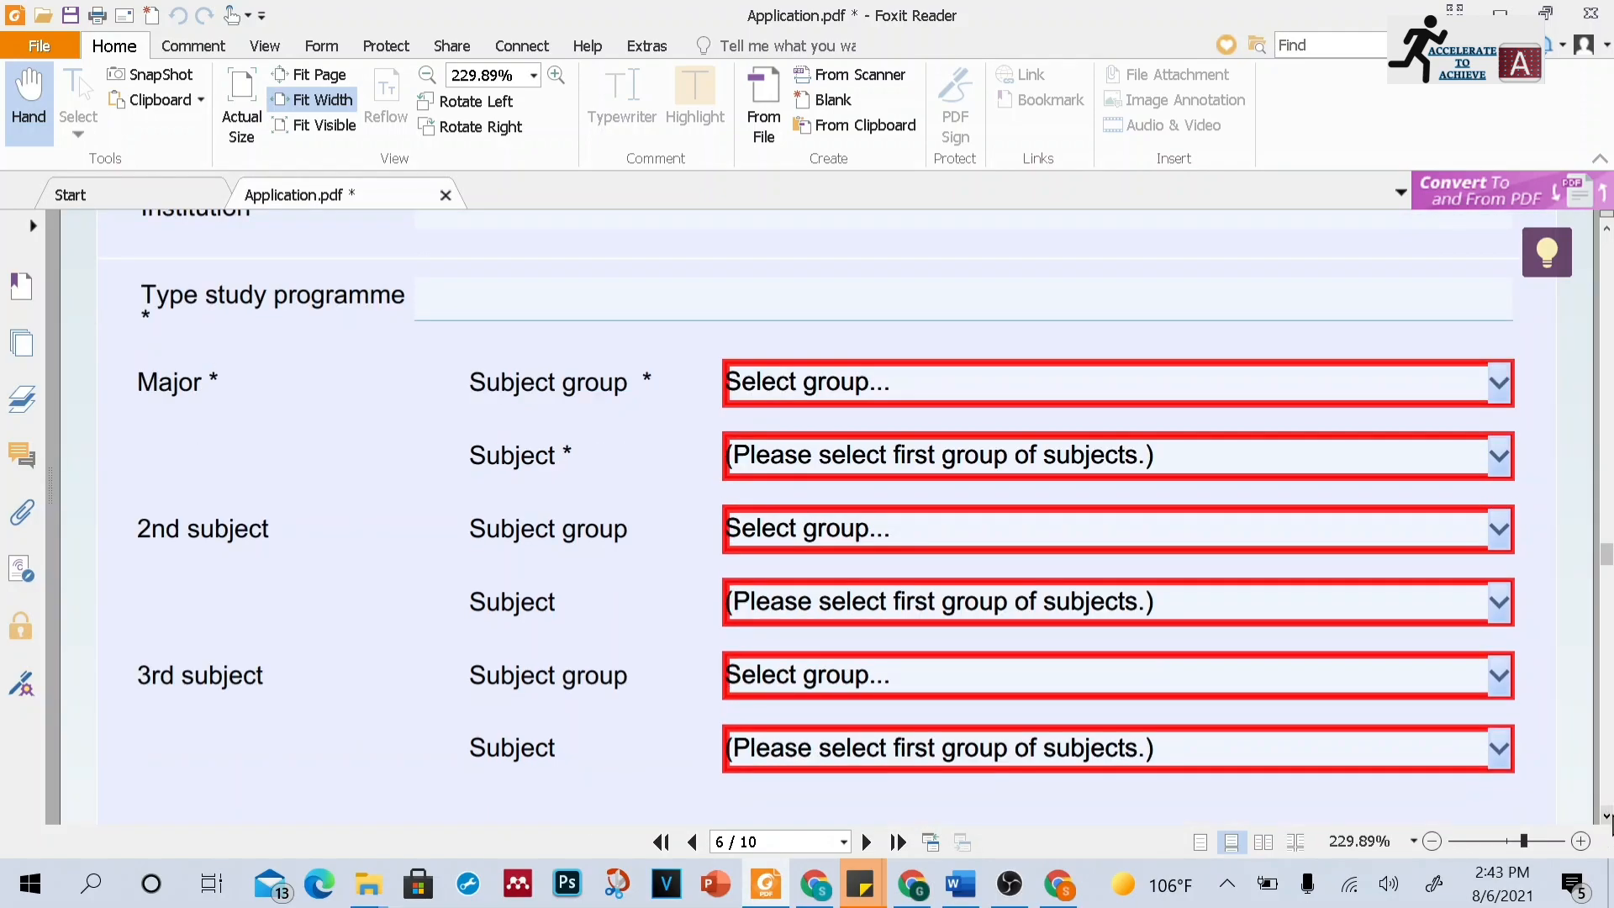
pyautogui.click(1606, 816)
pyautogui.click(1606, 815)
pyautogui.click(1606, 815)
pyautogui.click(1606, 815)
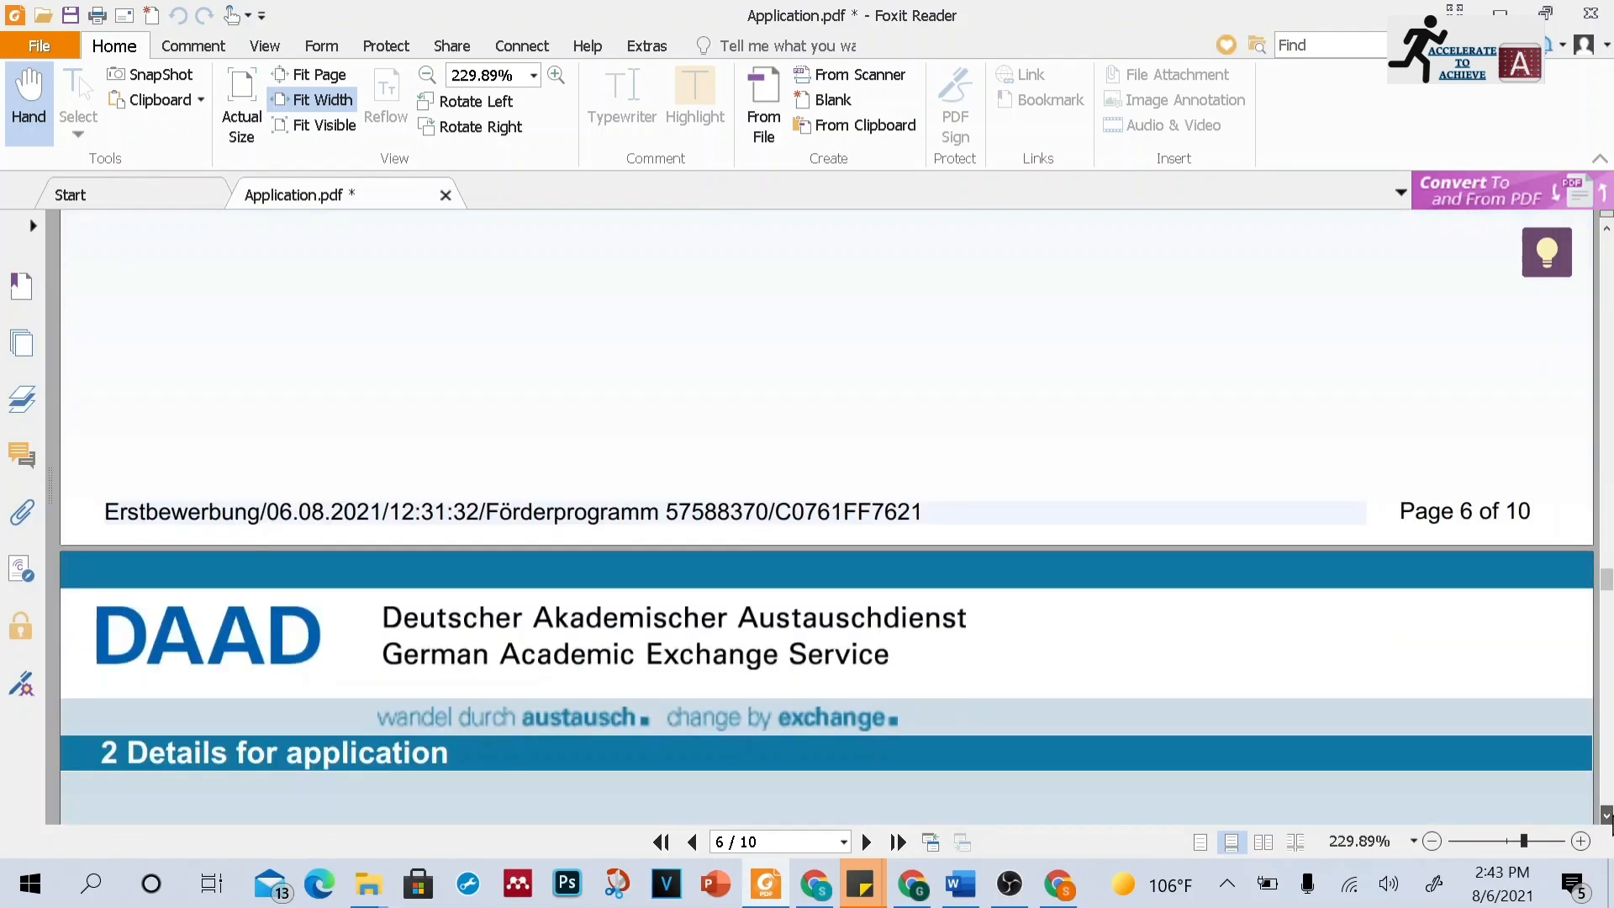
pyautogui.click(1606, 816)
pyautogui.click(1606, 815)
pyautogui.click(1606, 815)
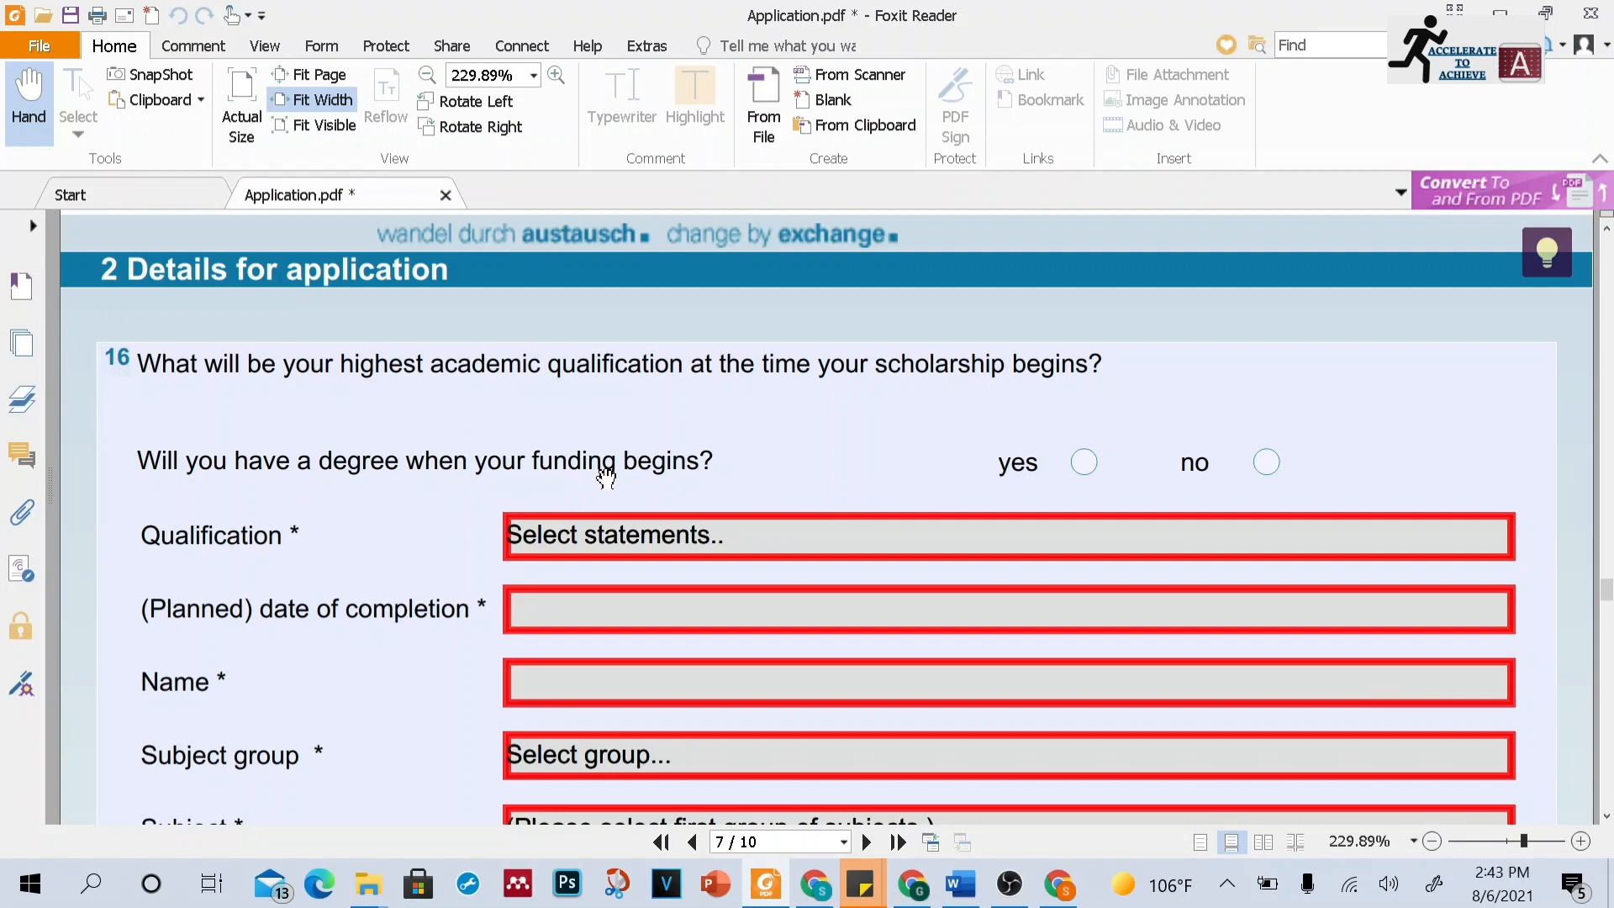
# Answer yes to having a degree when the funding begins, then examine the qualification selector
pyautogui.click(1266, 463)
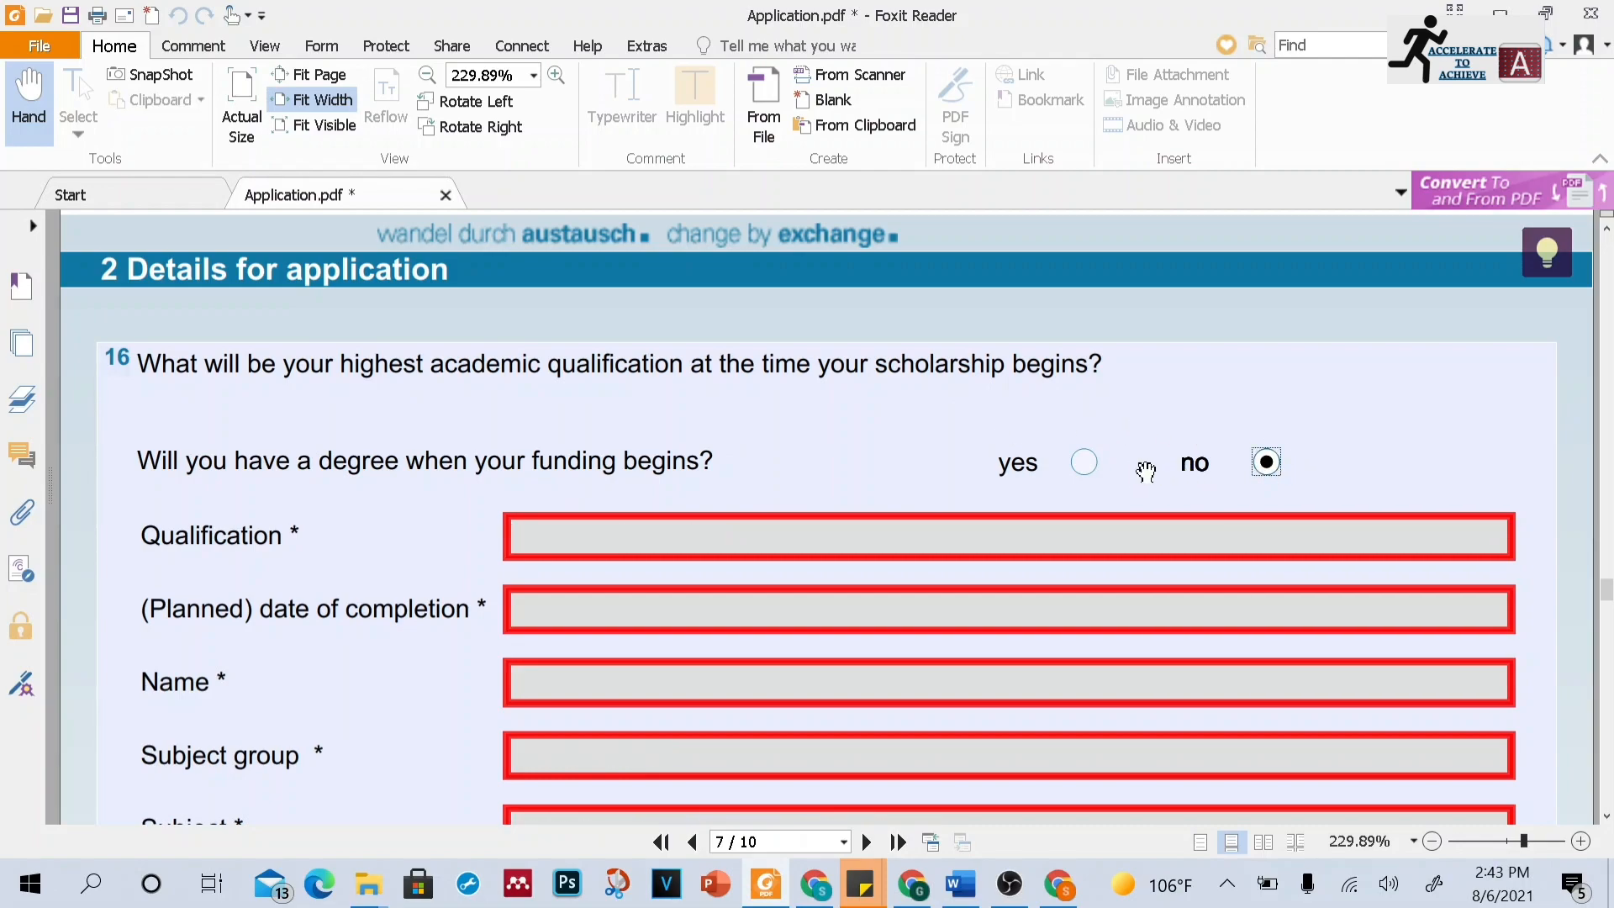
pyautogui.click(1084, 463)
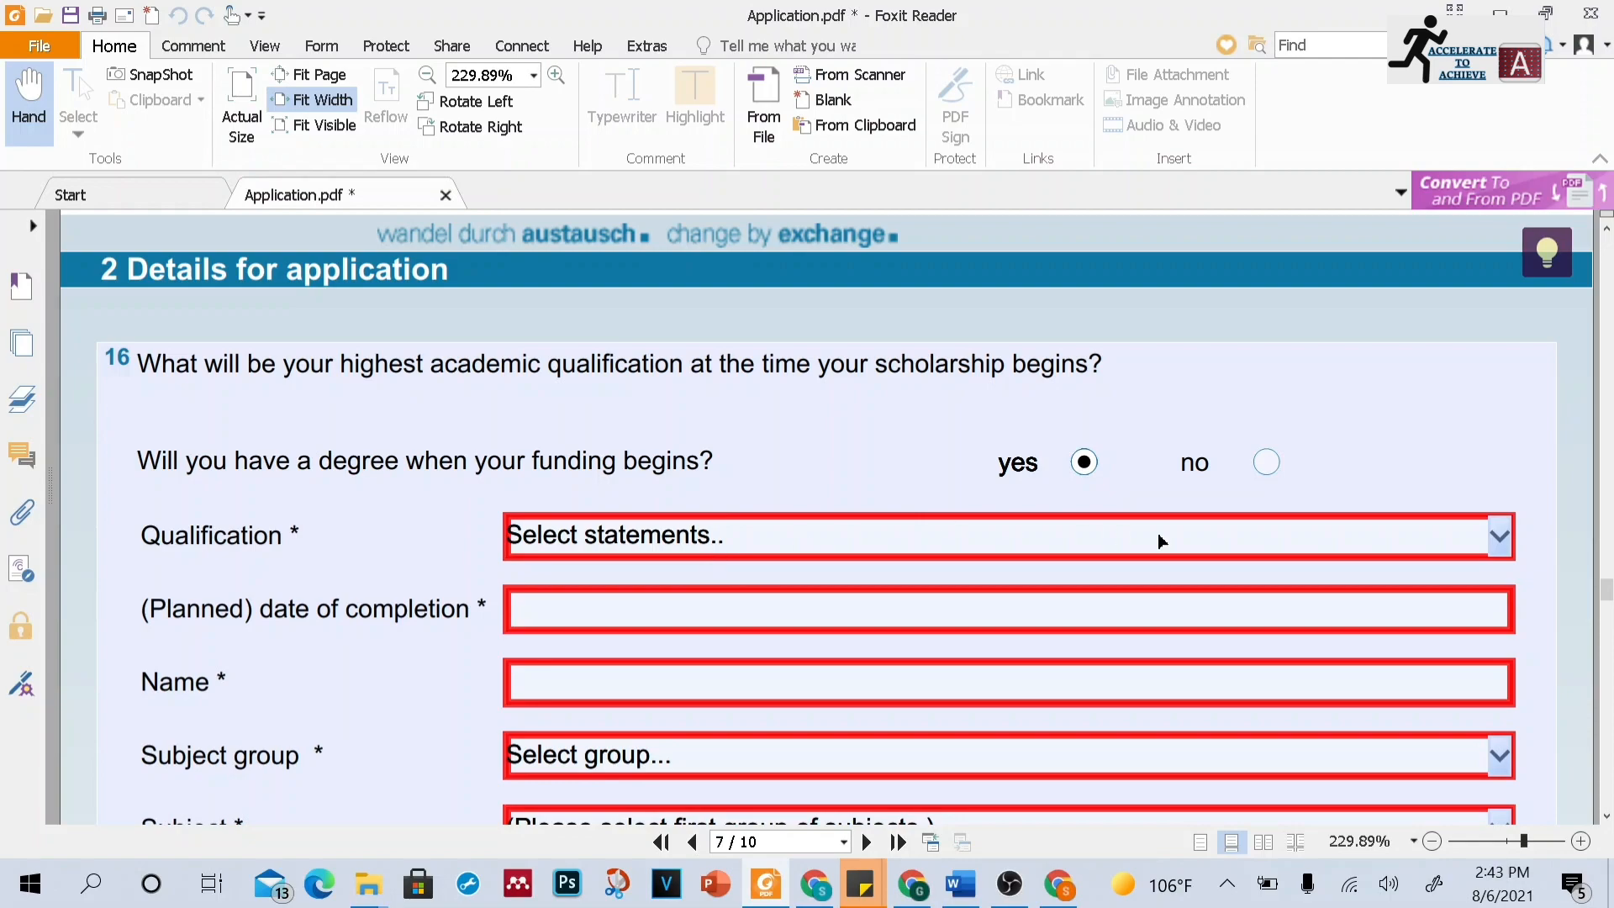
pyautogui.click(1501, 538)
pyautogui.click(1501, 538)
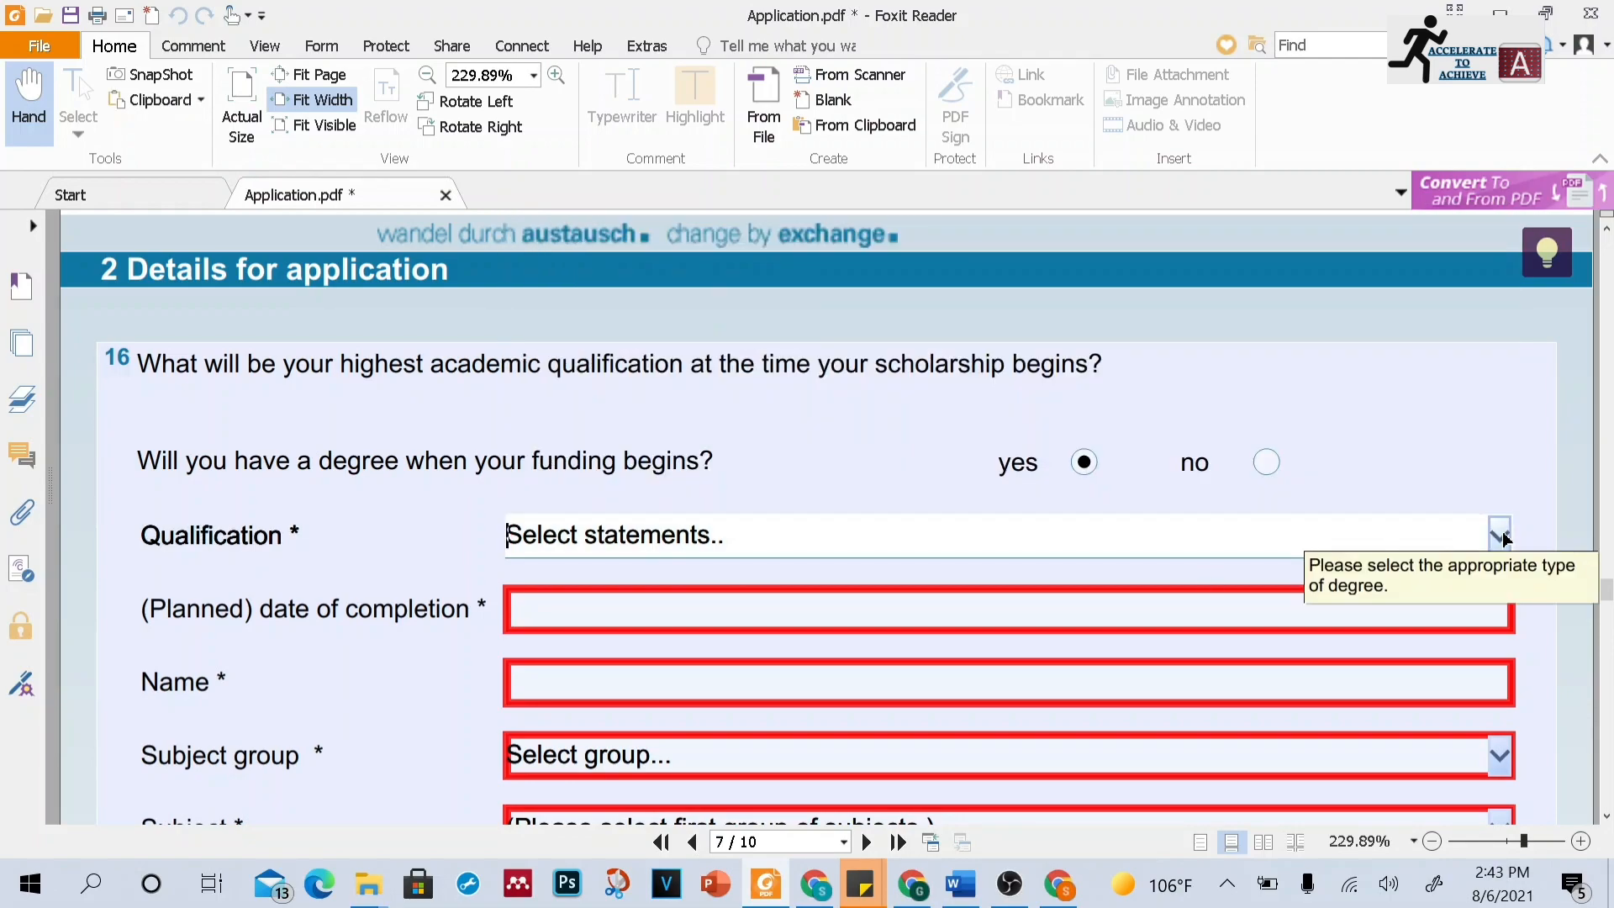
# Examine the previous stays abroad and professional activities entries in questions 17 and 18
pyautogui.scroll(-3, 1148, 464)
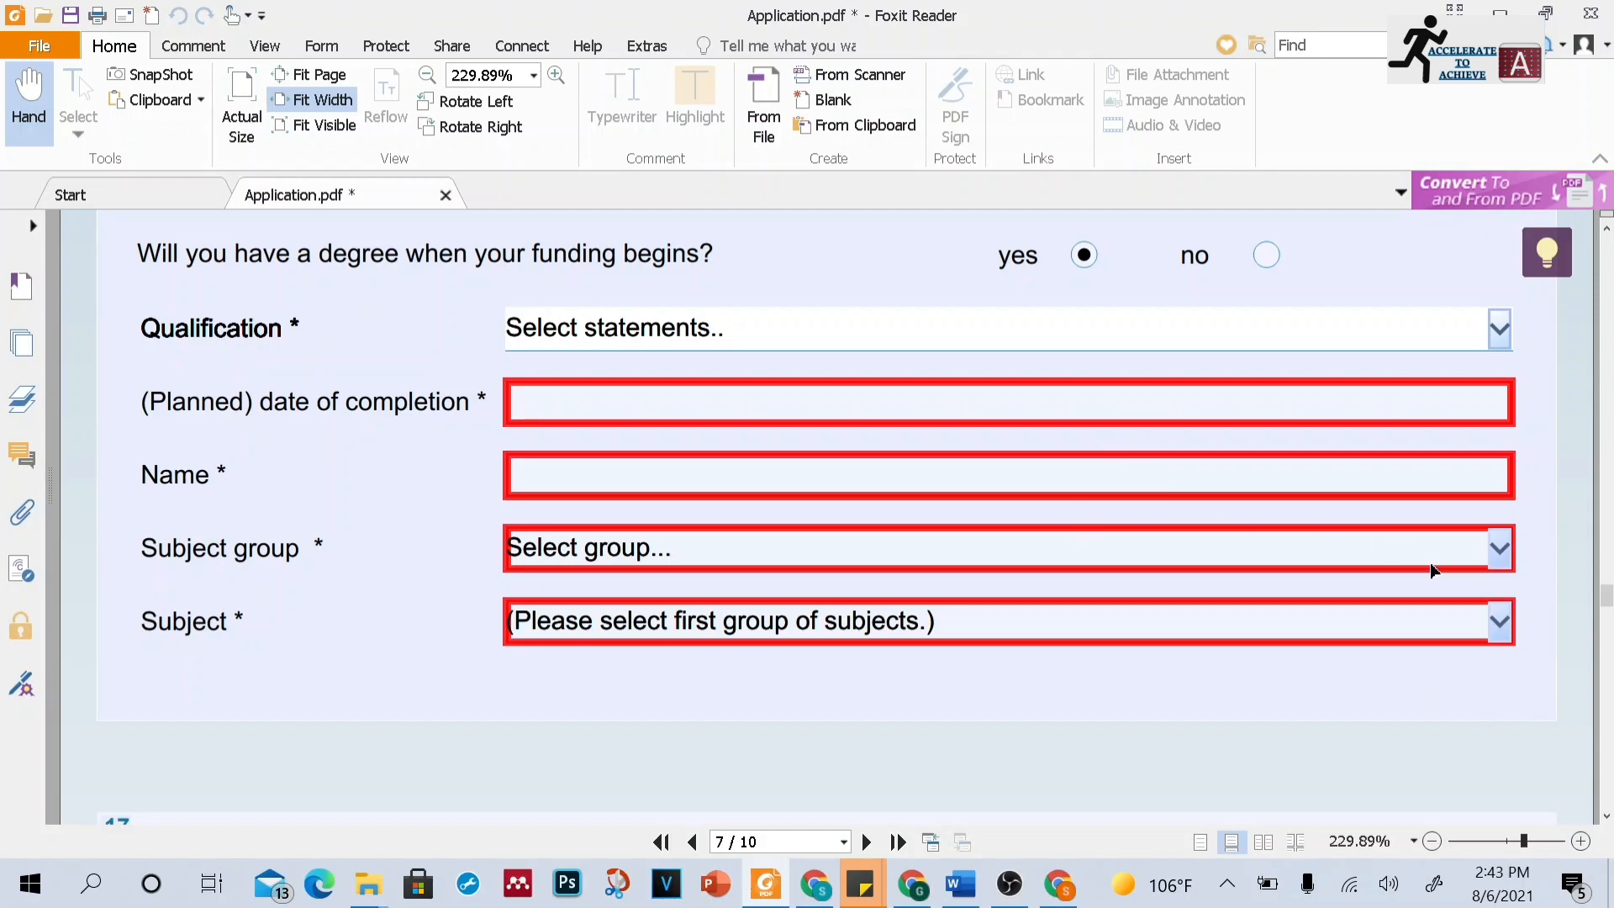
pyautogui.scroll(-5, 1601, 819)
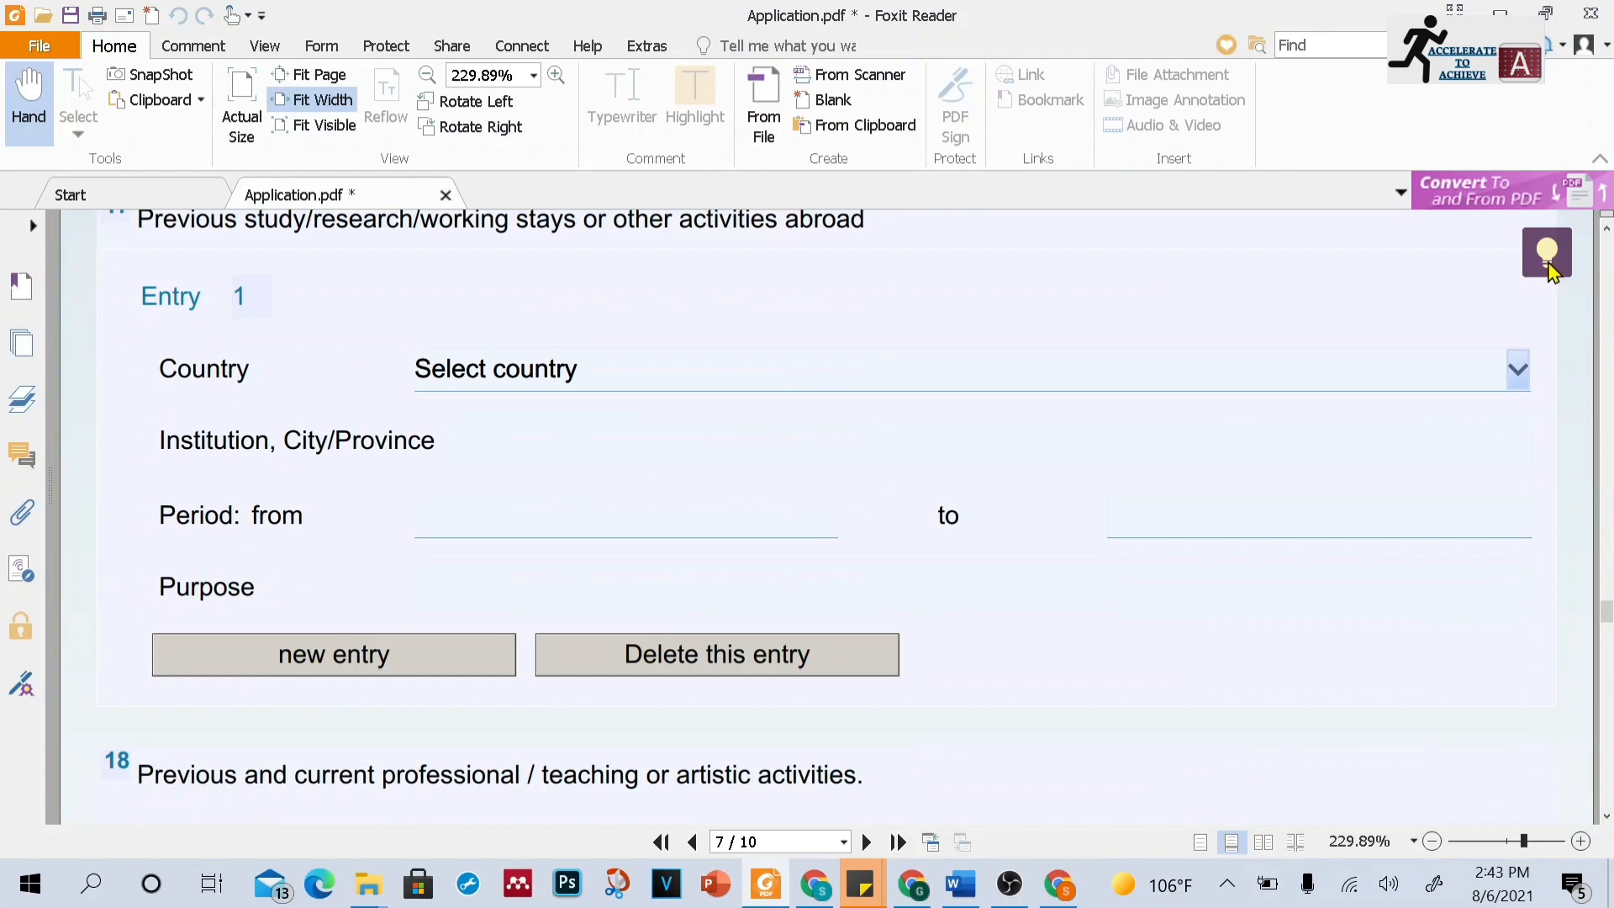
pyautogui.click(1606, 227)
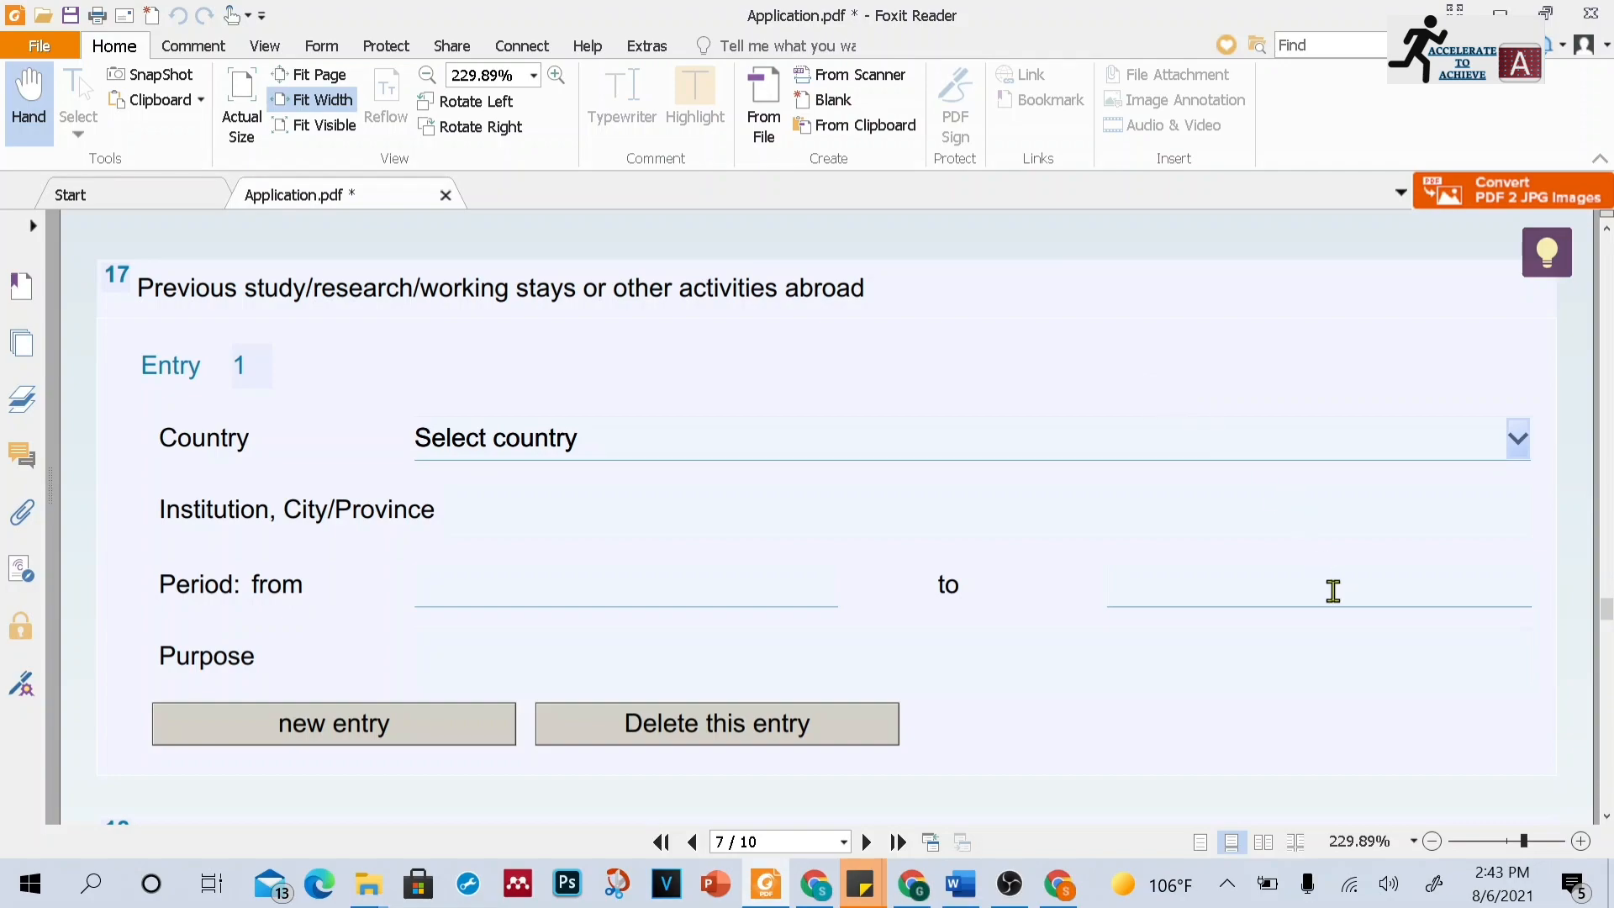
pyautogui.click(425, 654)
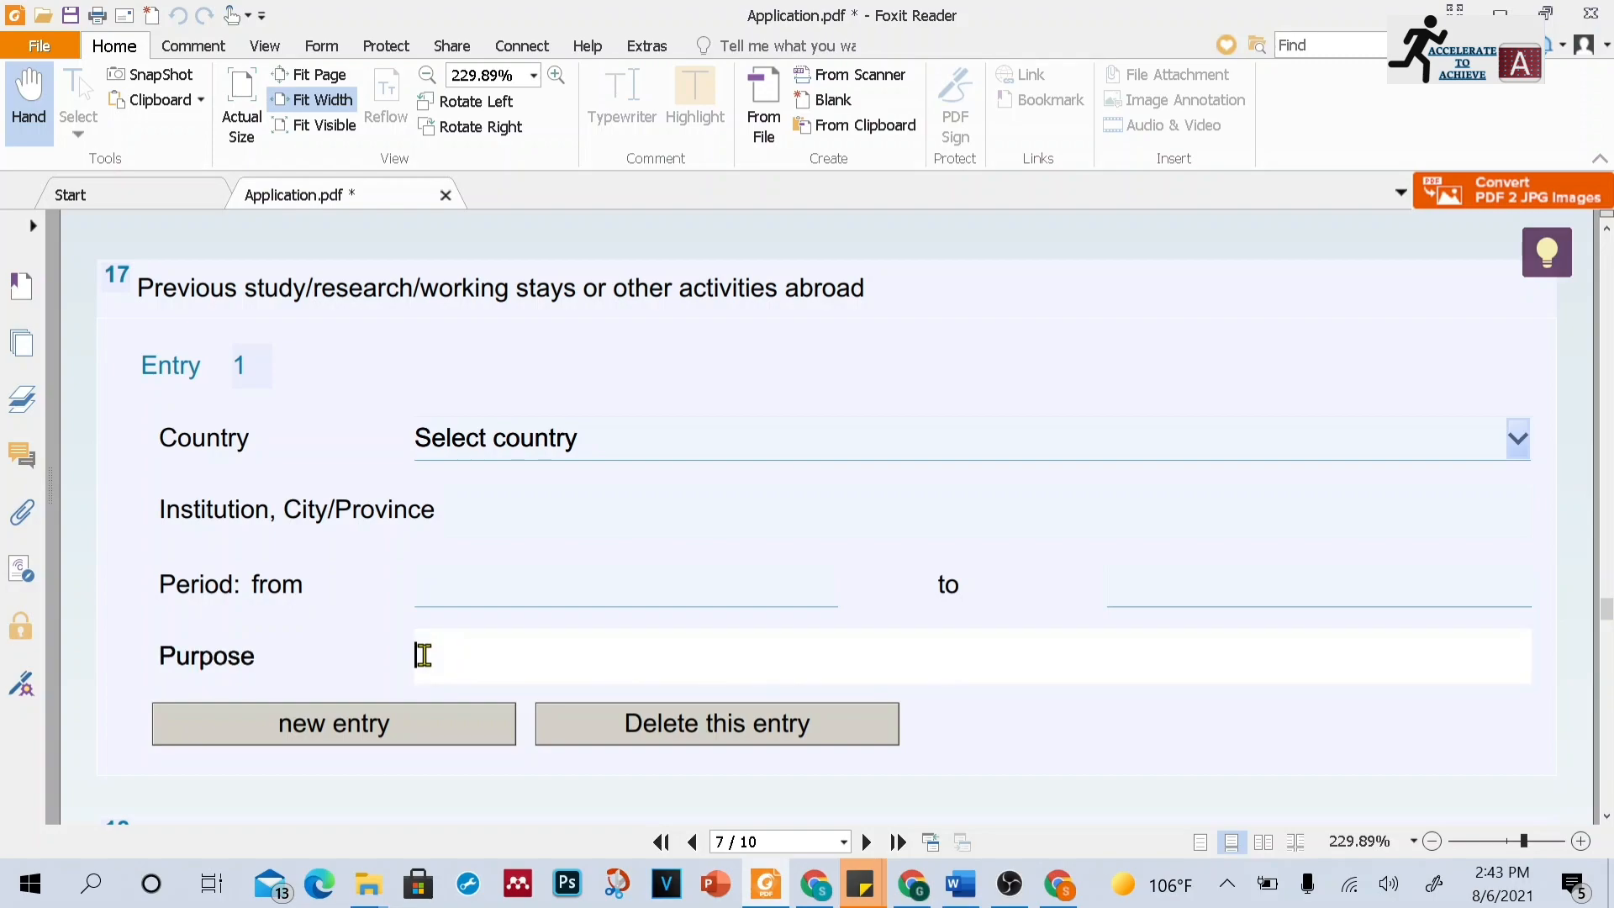
pyautogui.click(1606, 814)
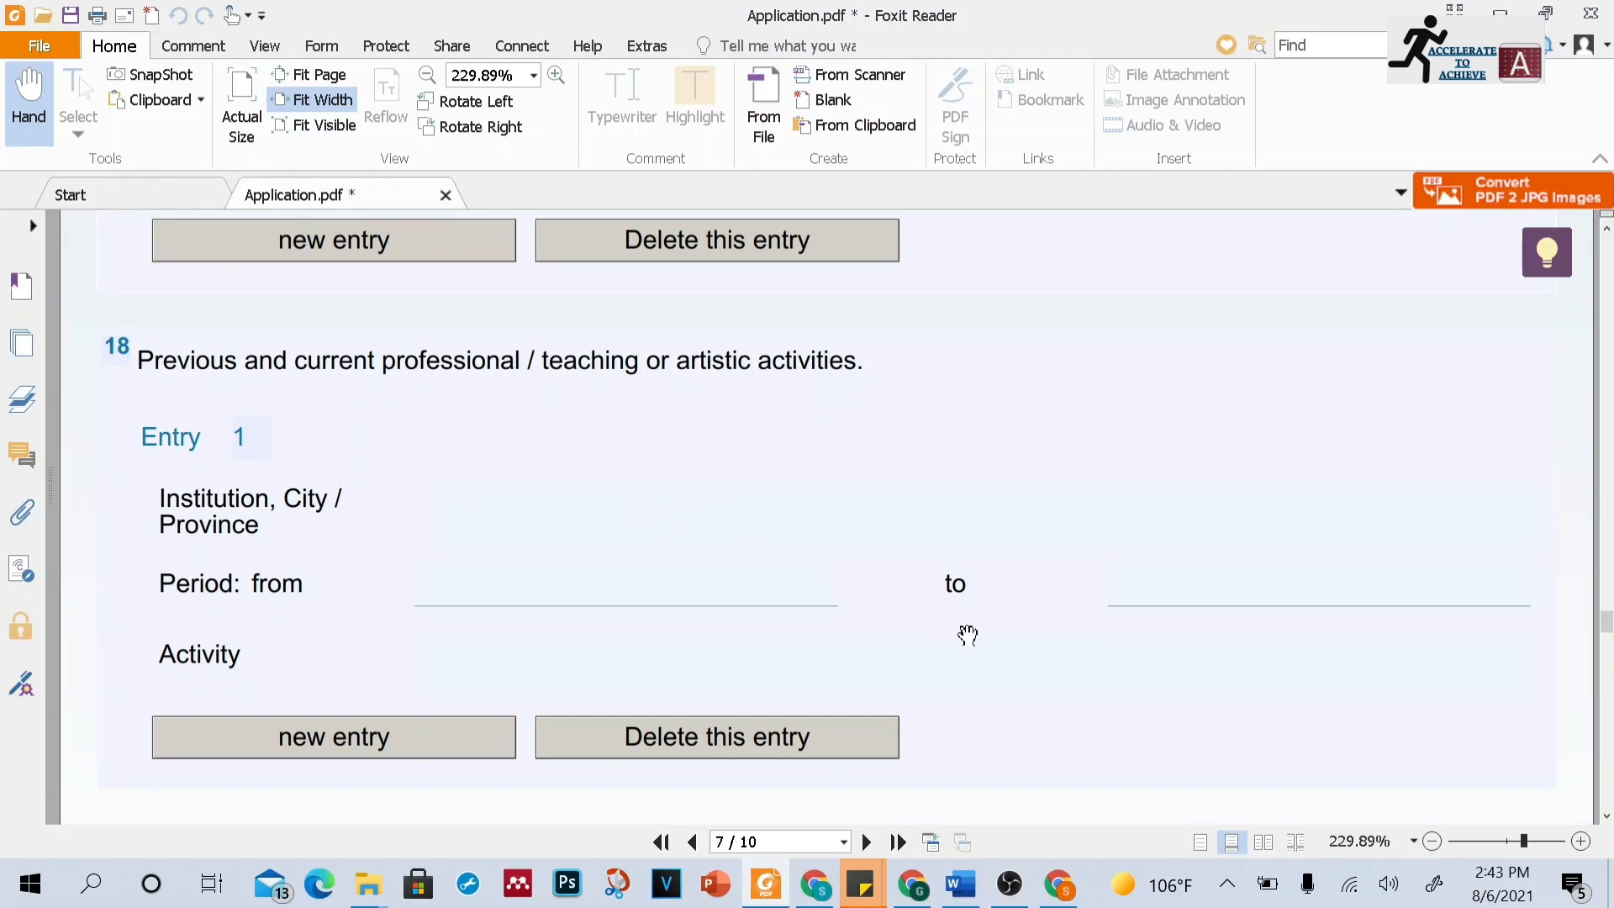
pyautogui.click(759, 674)
pyautogui.click(644, 573)
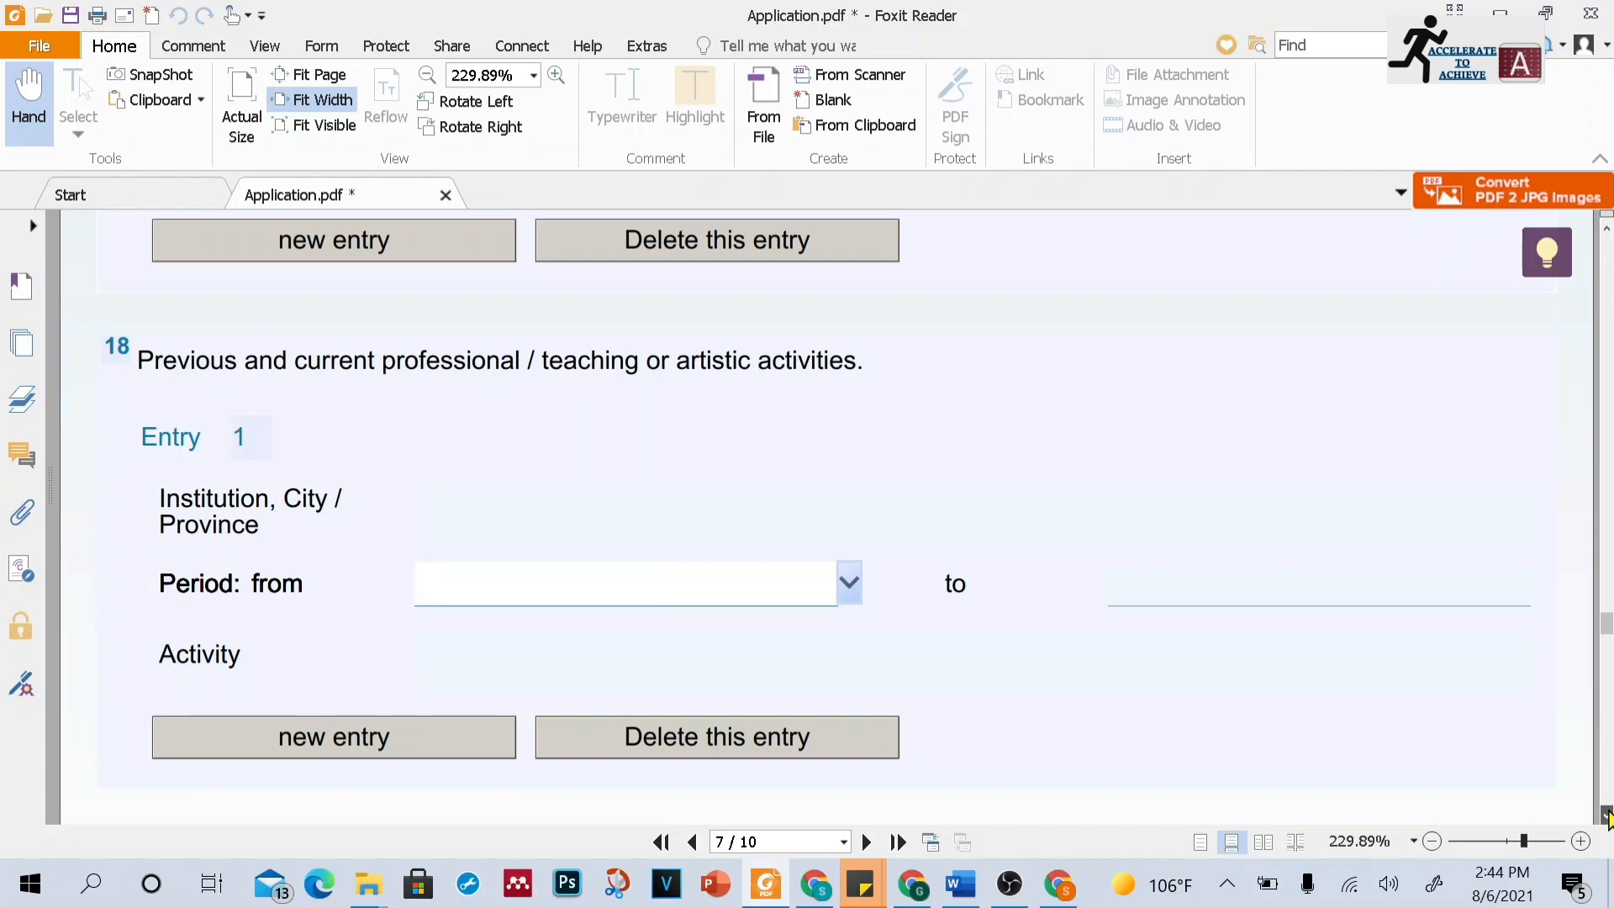
# Mark yes for previous and current scholarships from the DAAD or other organisations in question 19
pyautogui.scroll(-7, 1607, 813)
pyautogui.scroll(-4, 1607, 814)
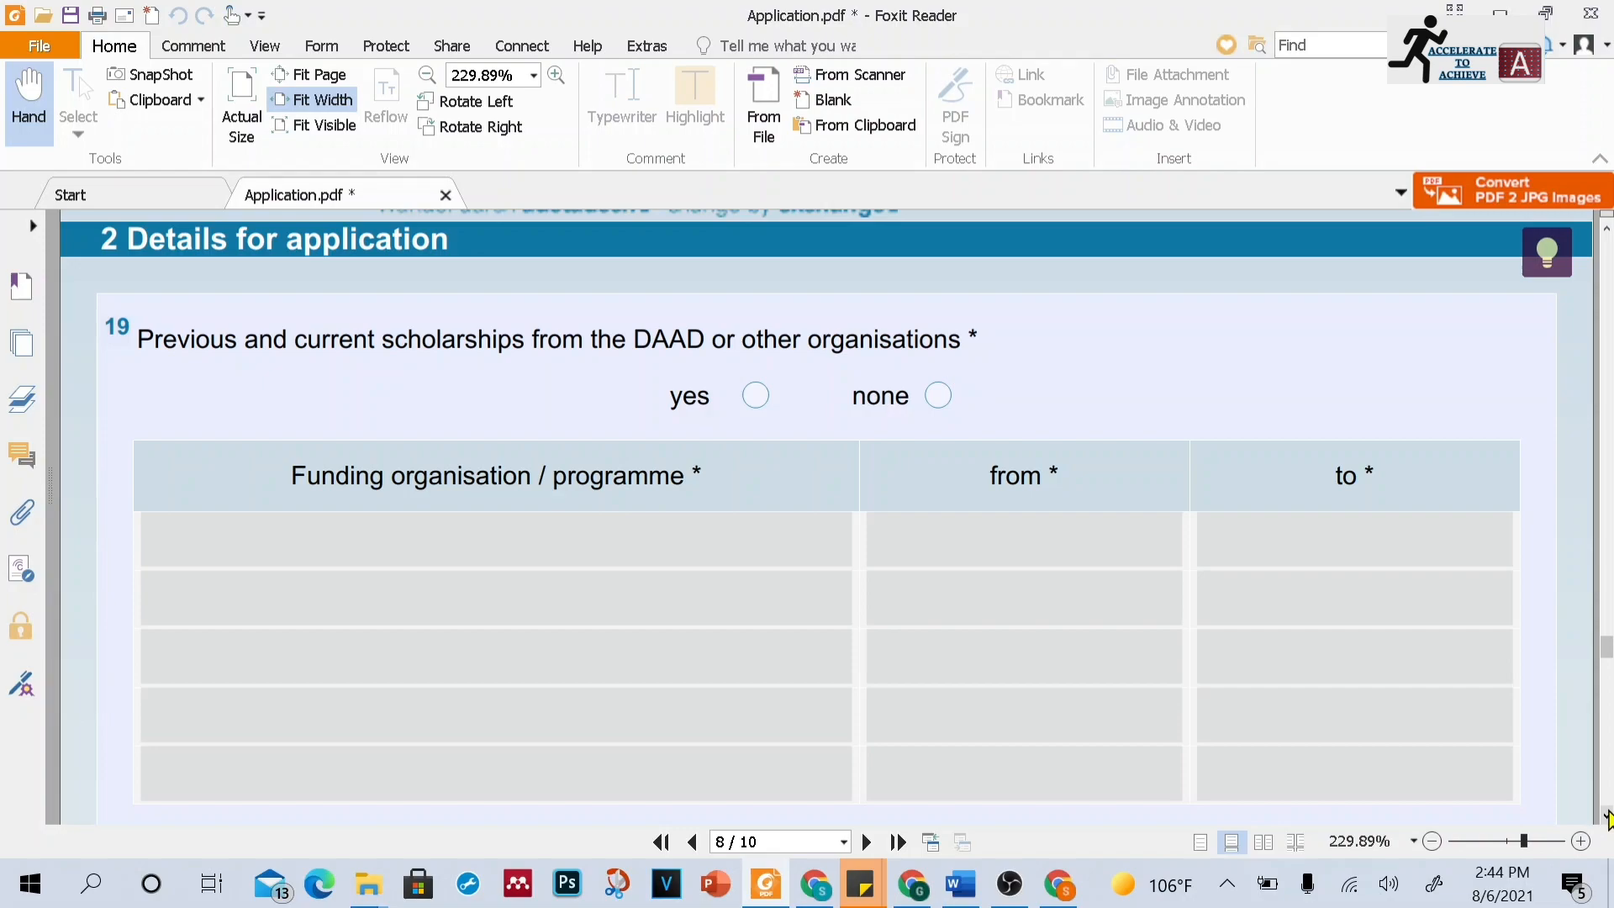
pyautogui.scroll(-1, 1607, 816)
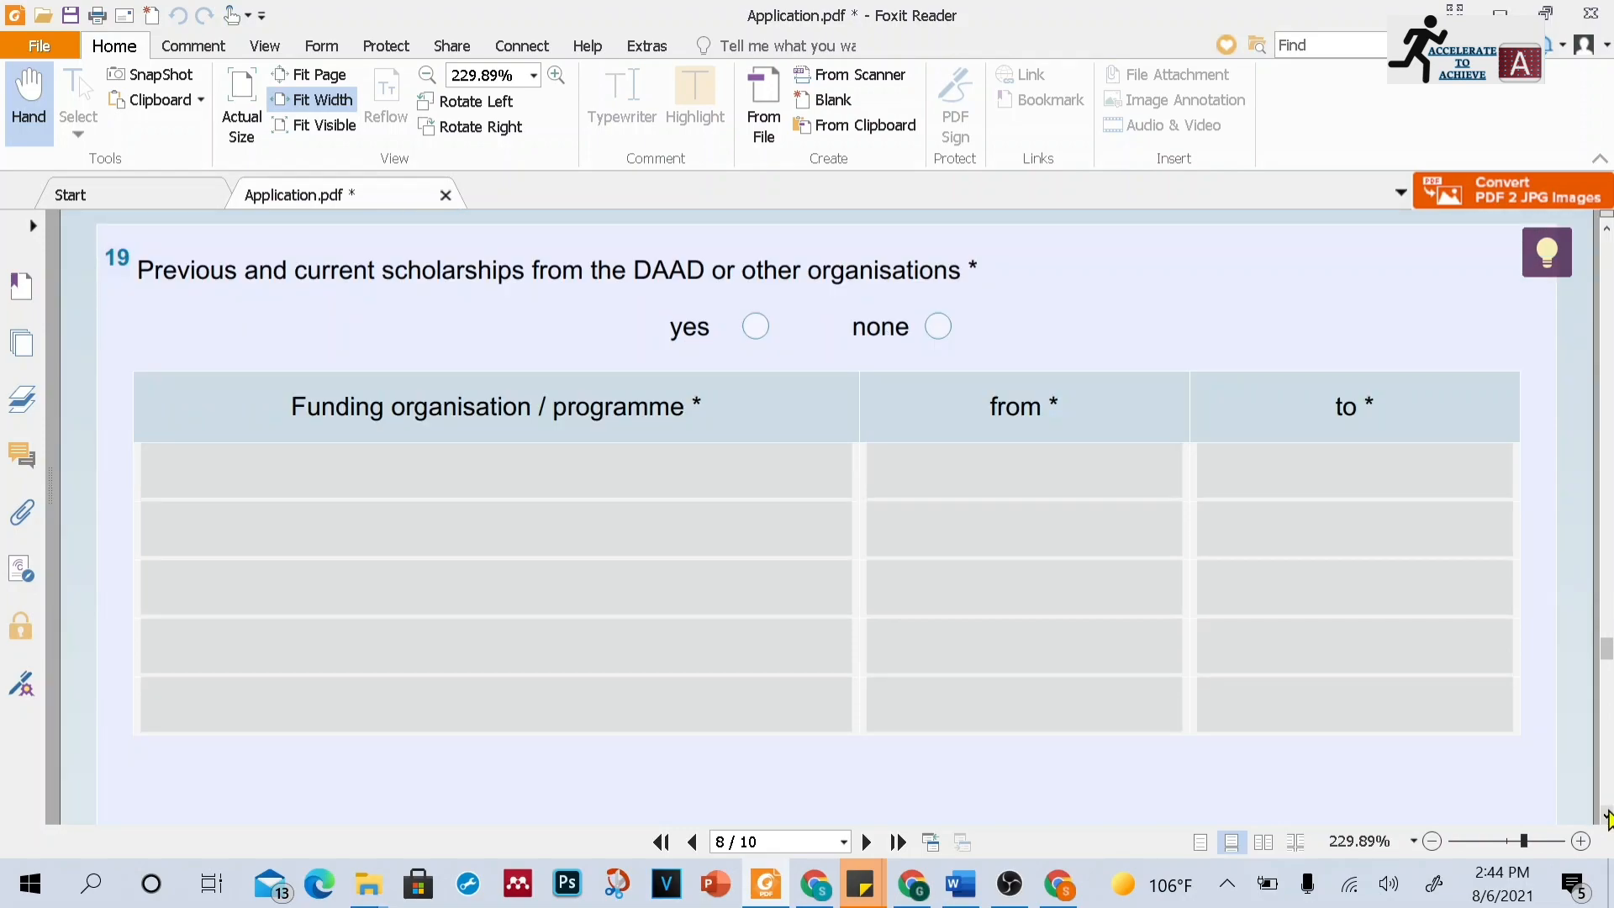
pyautogui.click(753, 336)
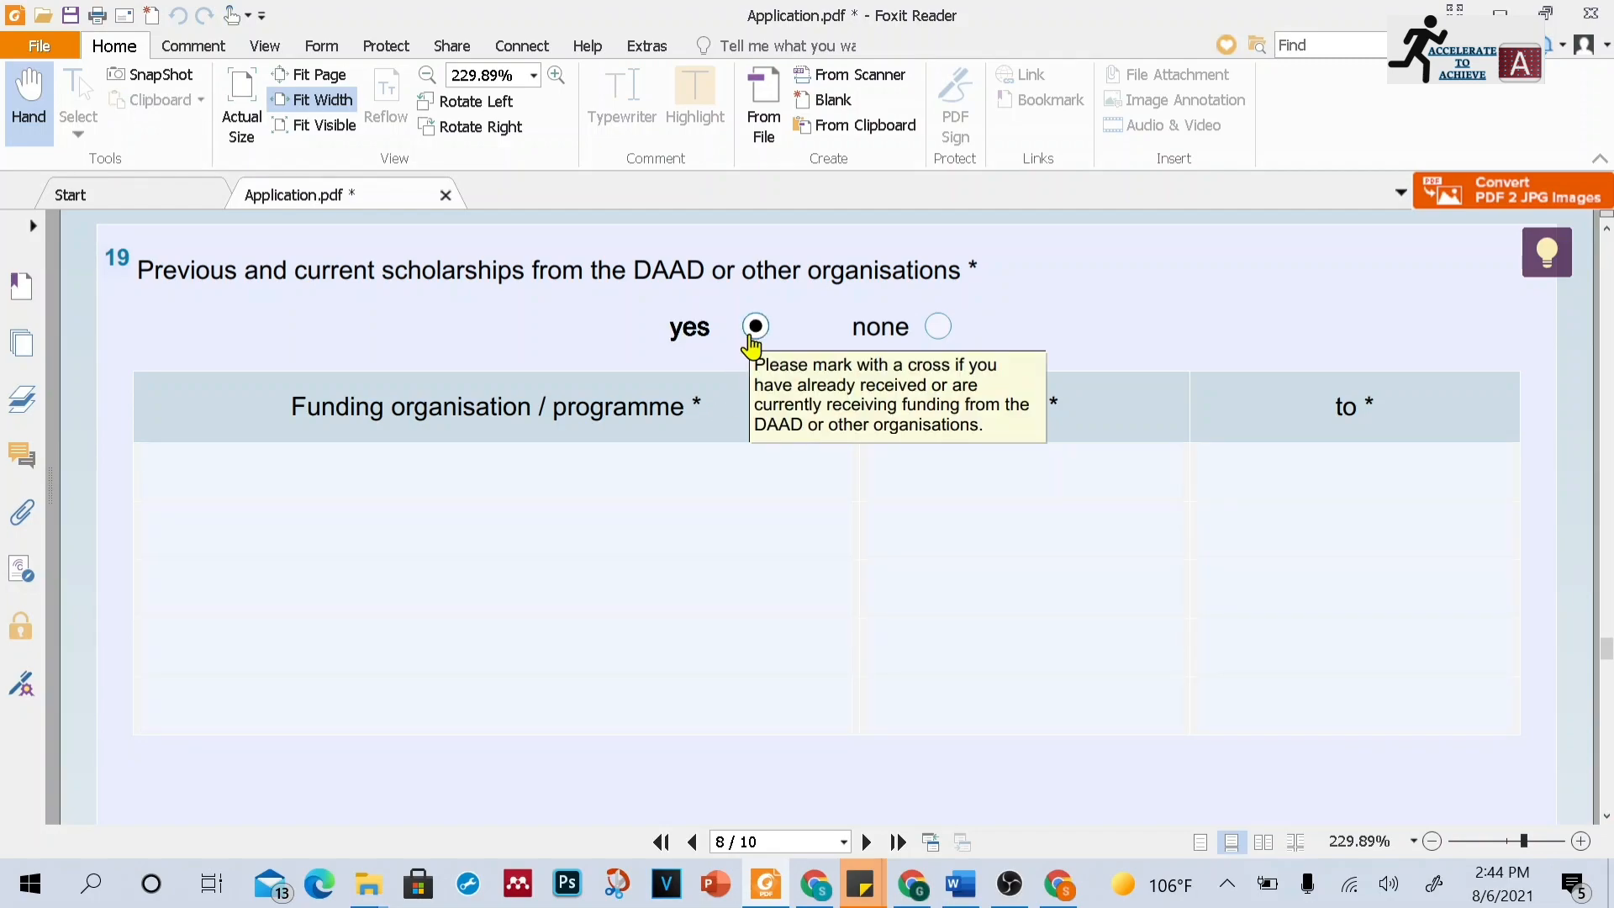
pyautogui.click(939, 330)
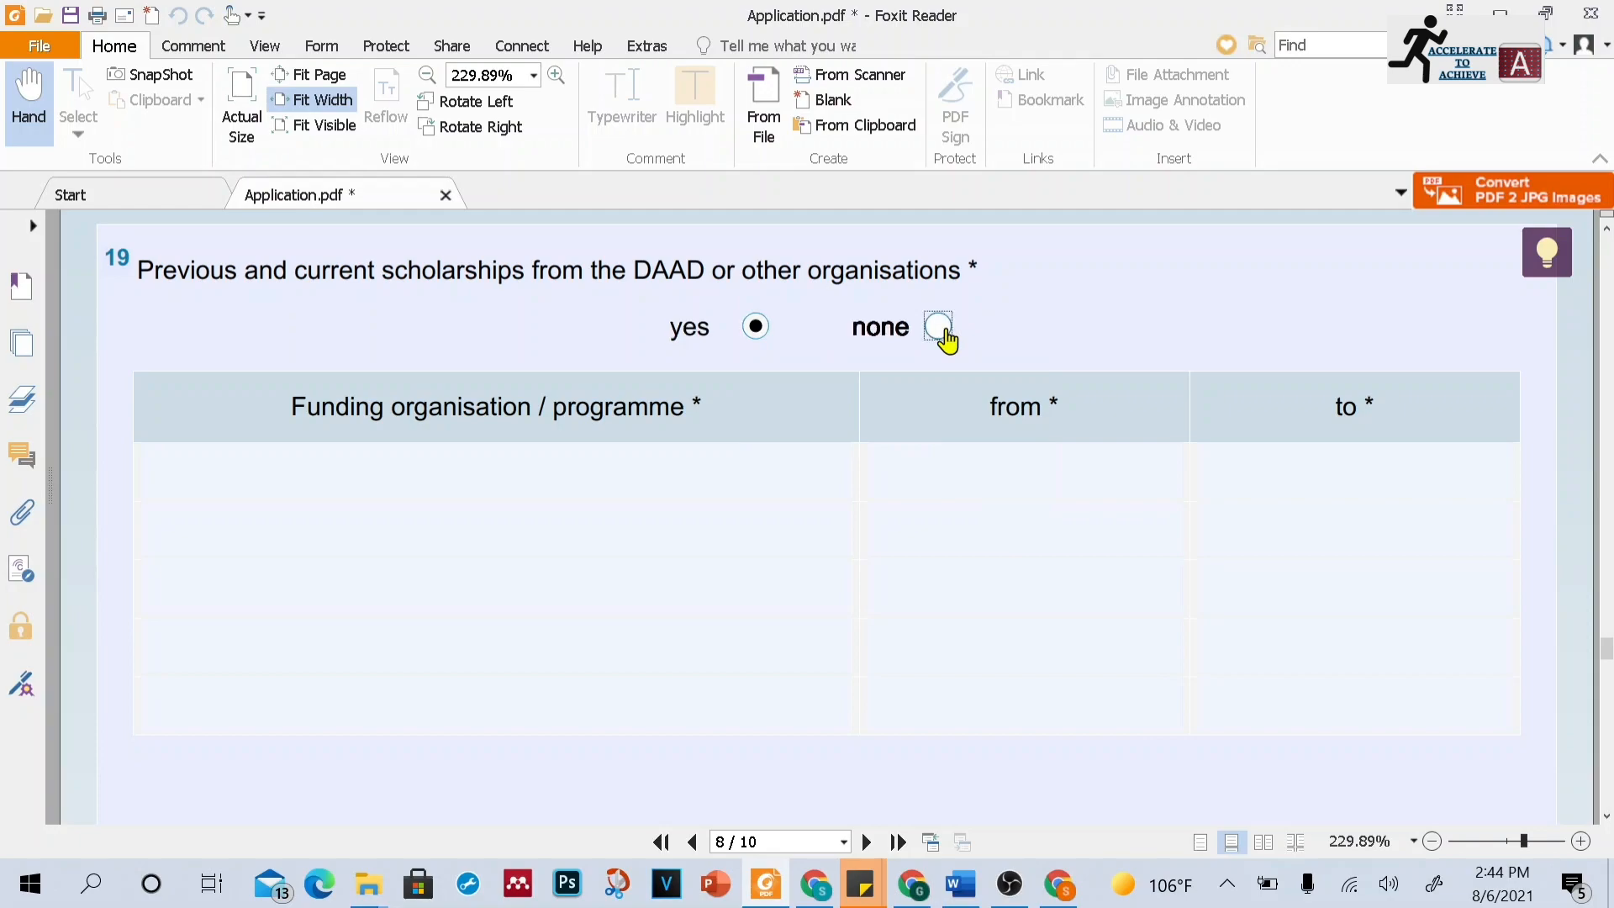
pyautogui.click(759, 335)
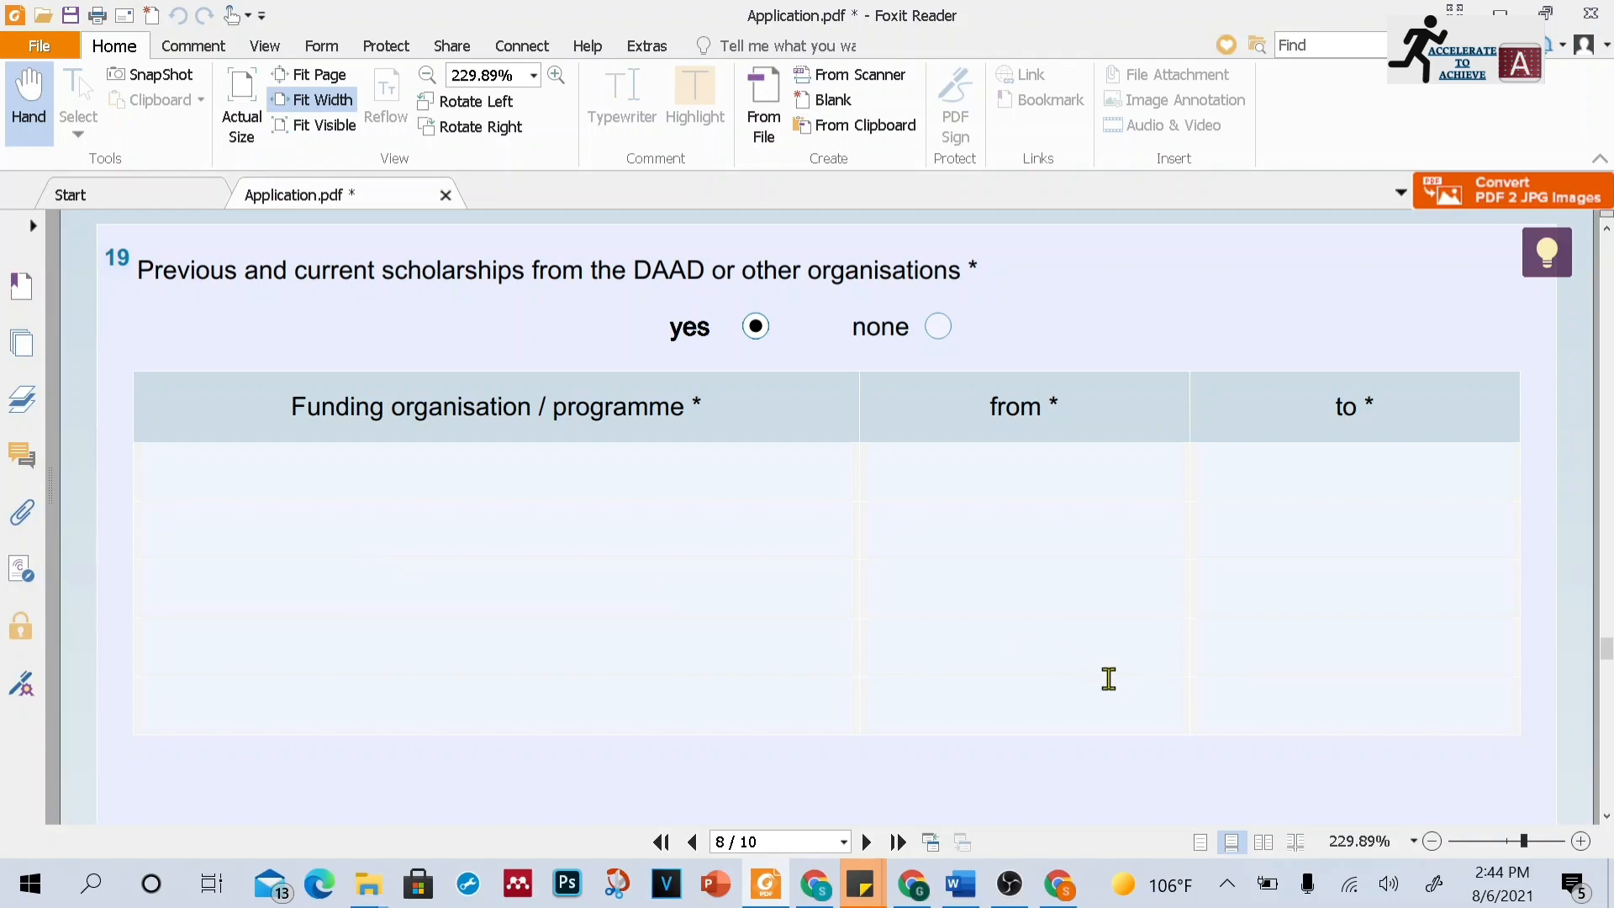
# Scroll through the degree, salary and other funding questions to the documented language skills section on page 9
pyautogui.click(1607, 815)
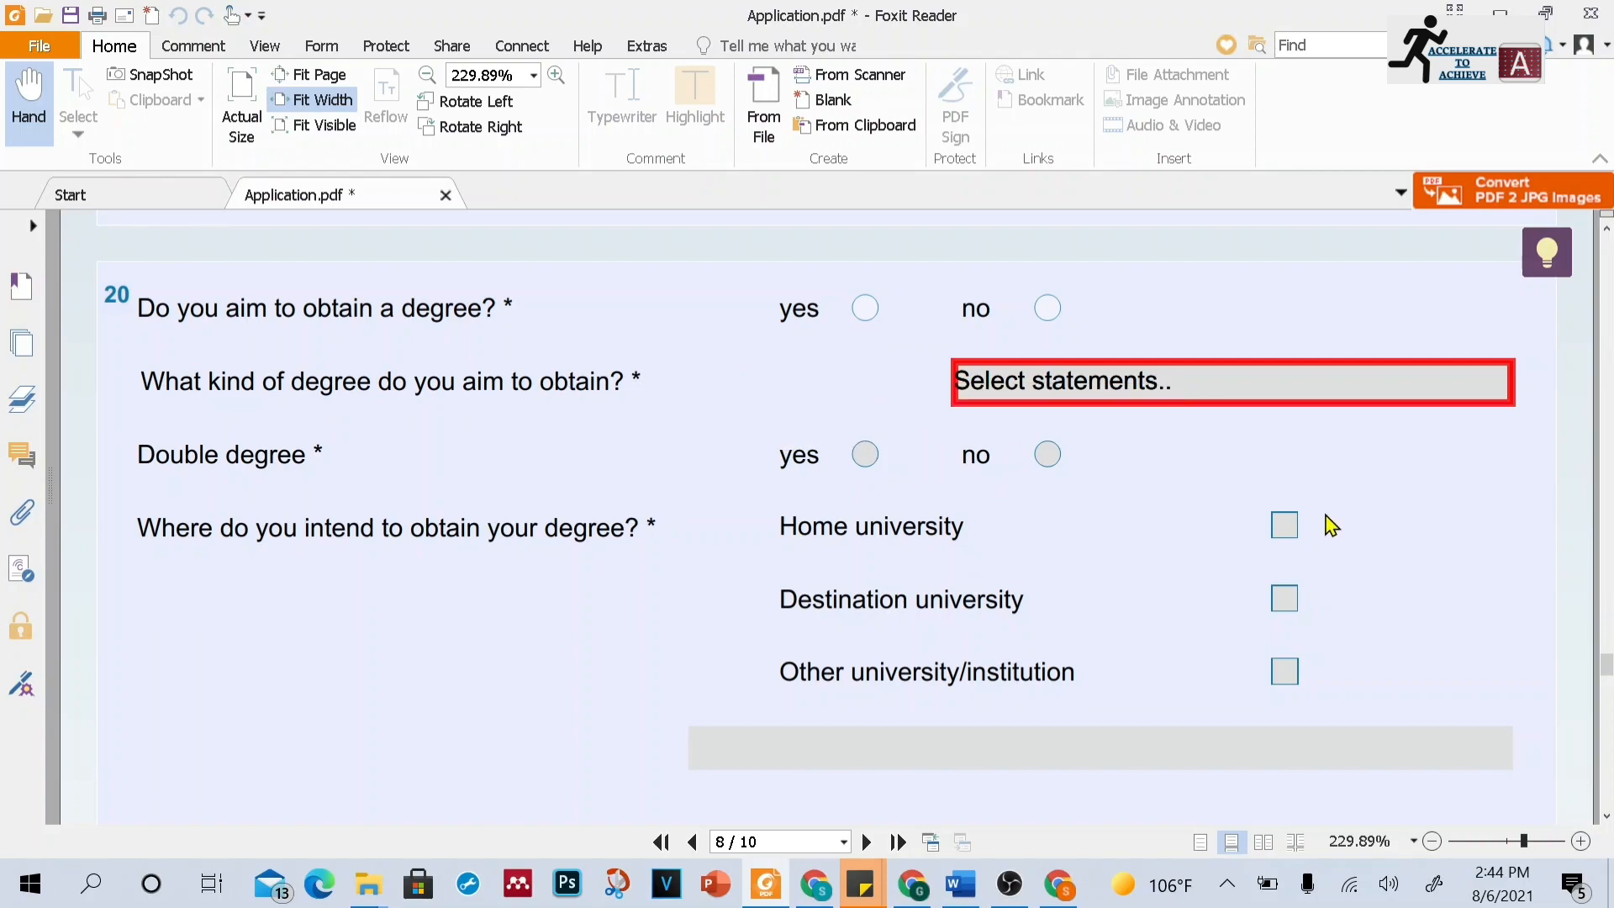
pyautogui.moveTo(1330, 521)
pyautogui.moveTo(1159, 619)
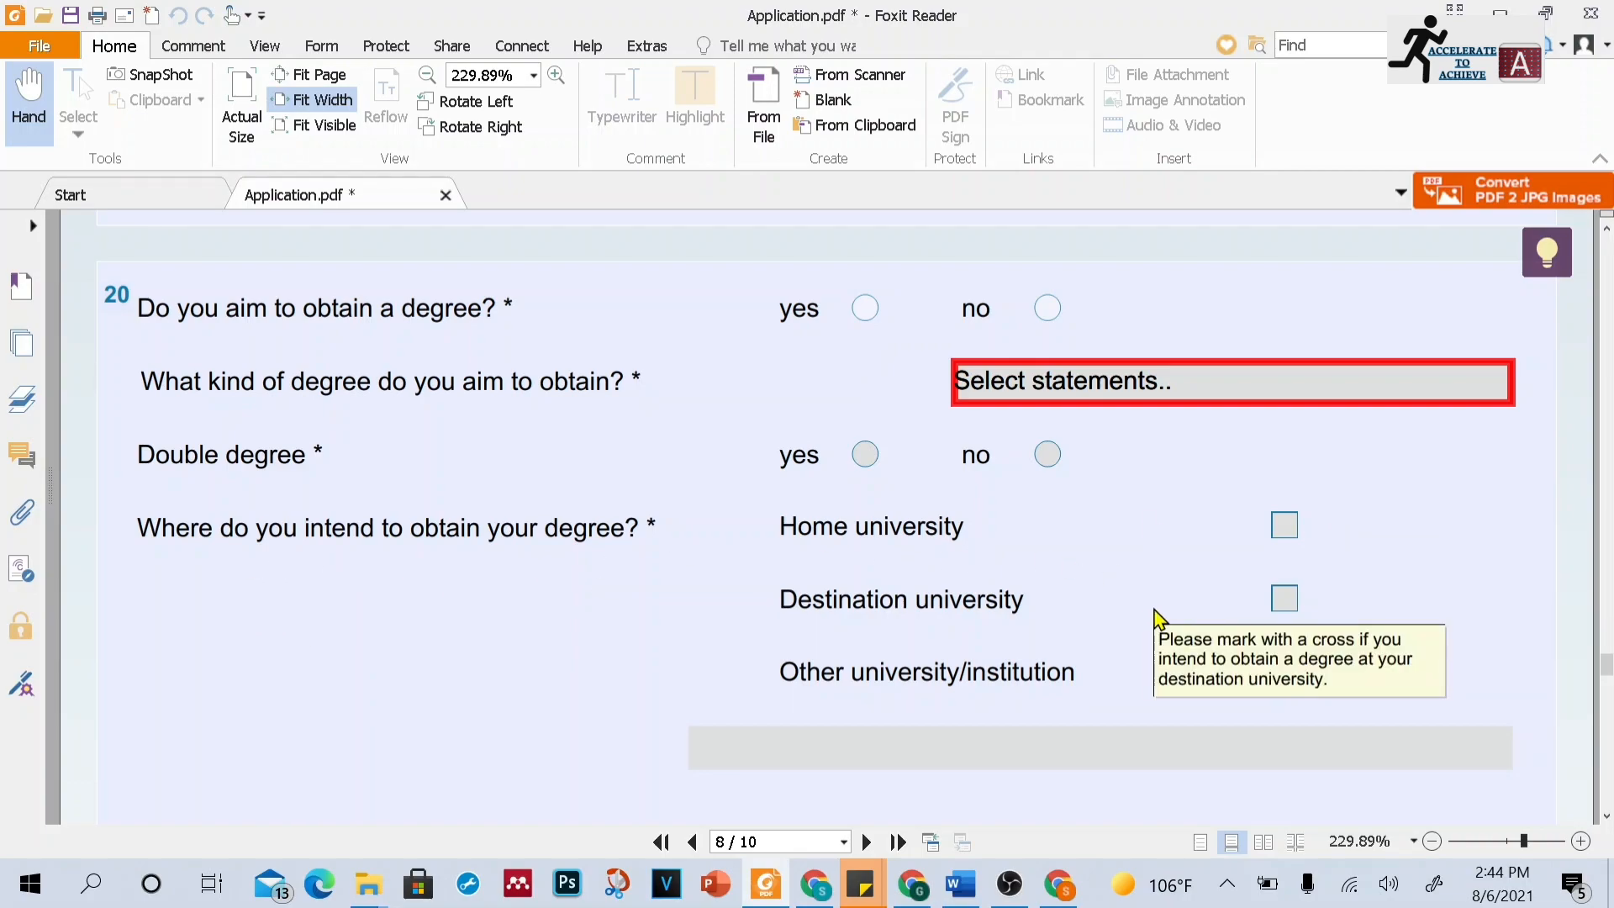
pyautogui.click(1606, 815)
pyautogui.click(1606, 816)
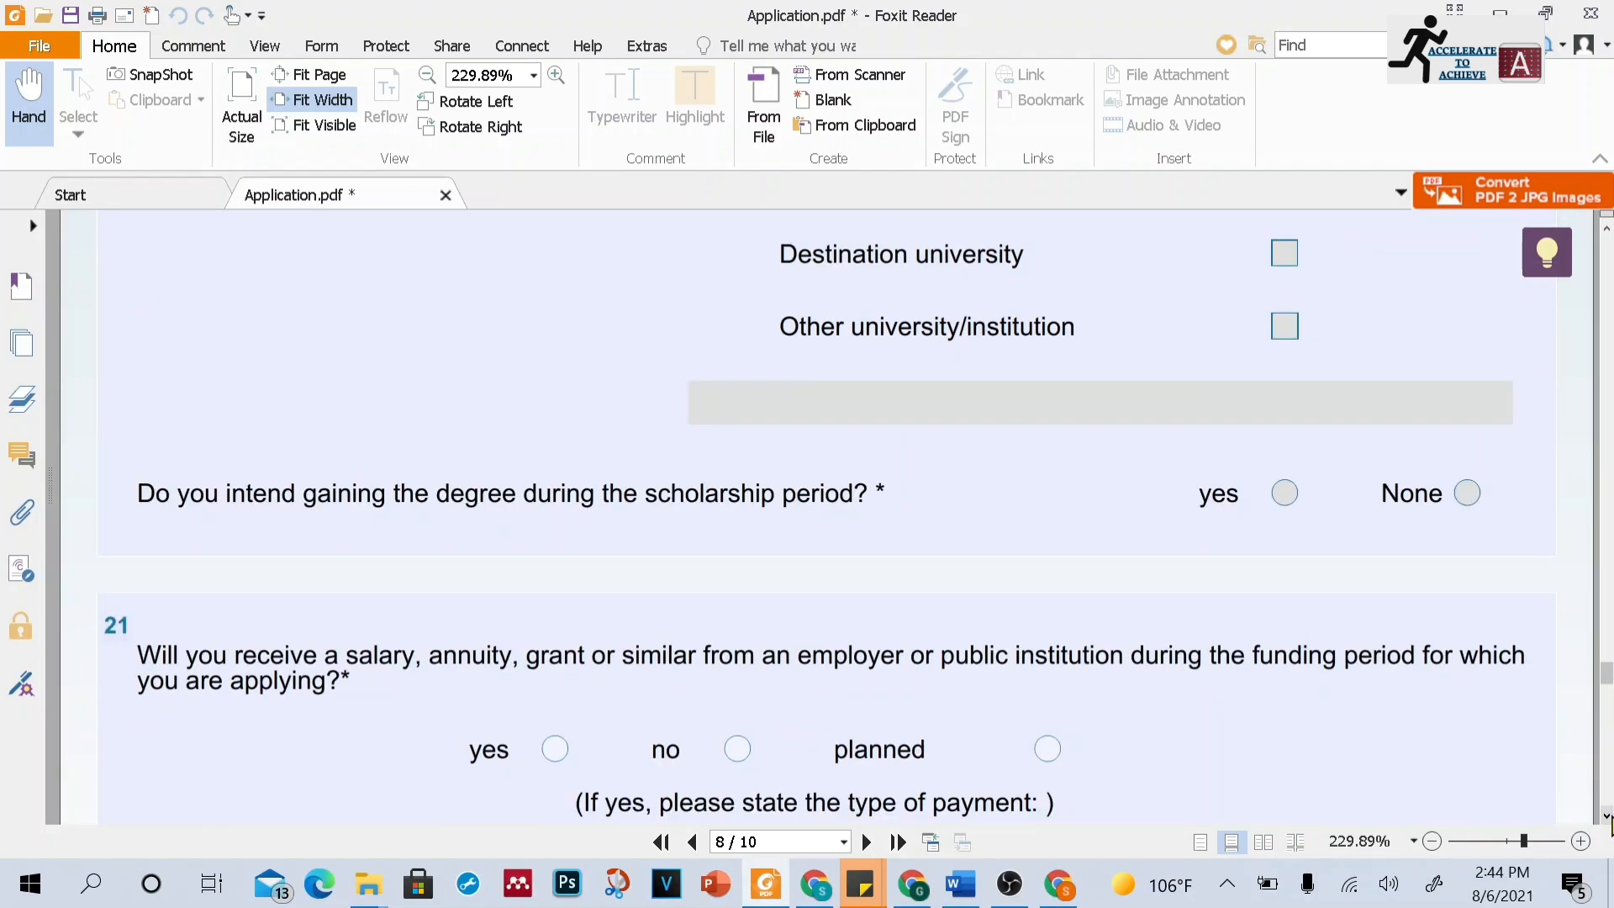
pyautogui.click(1606, 816)
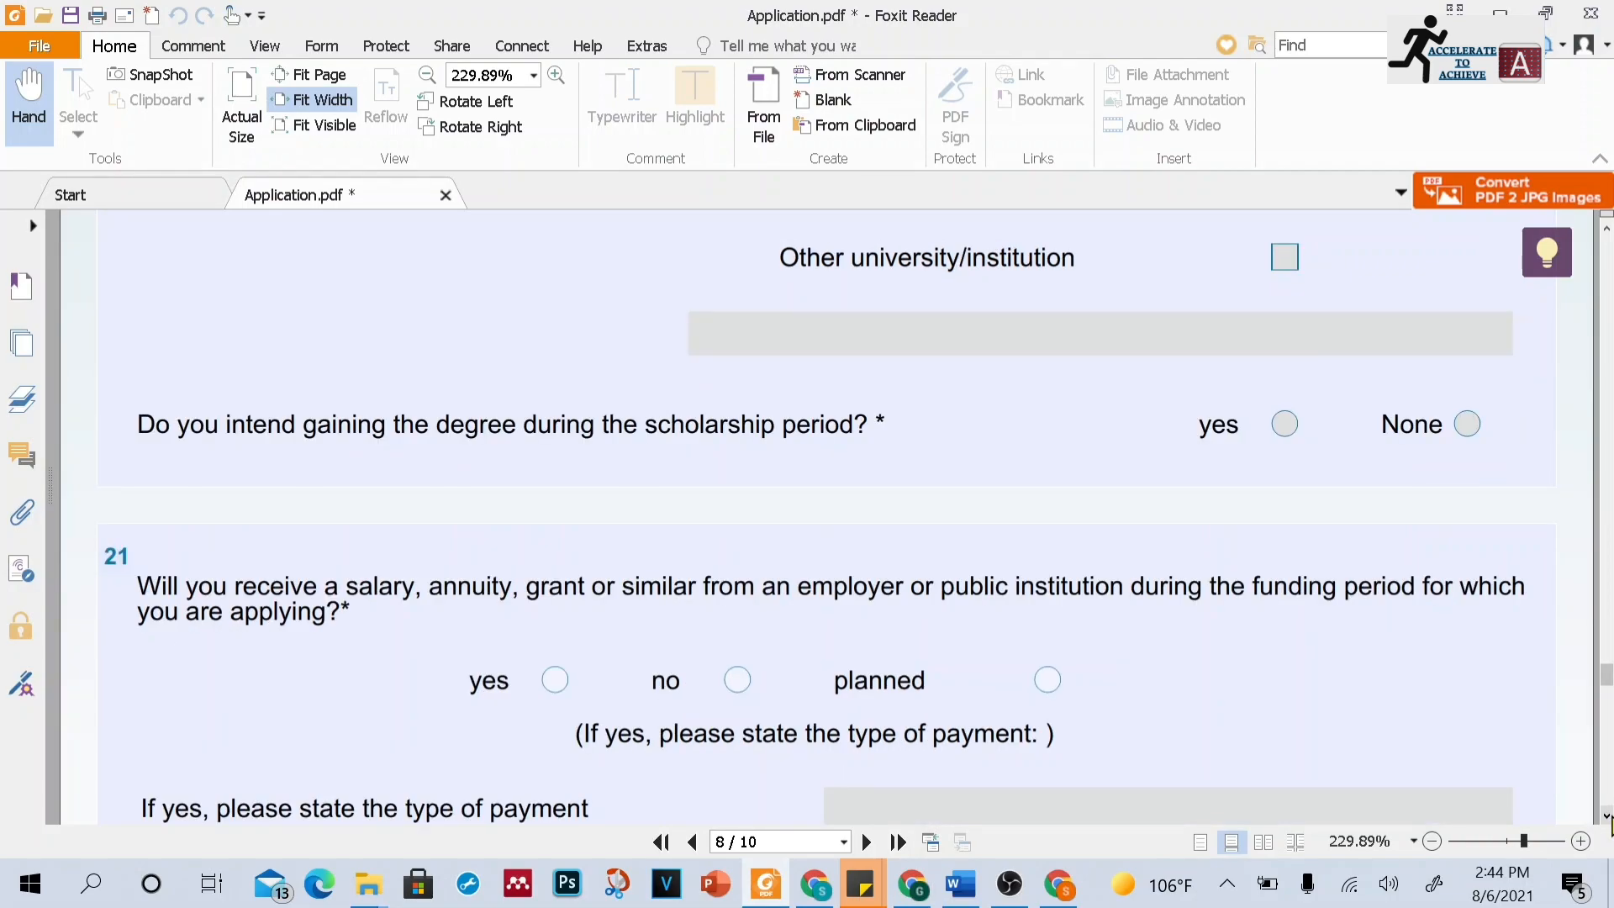
pyautogui.click(1606, 816)
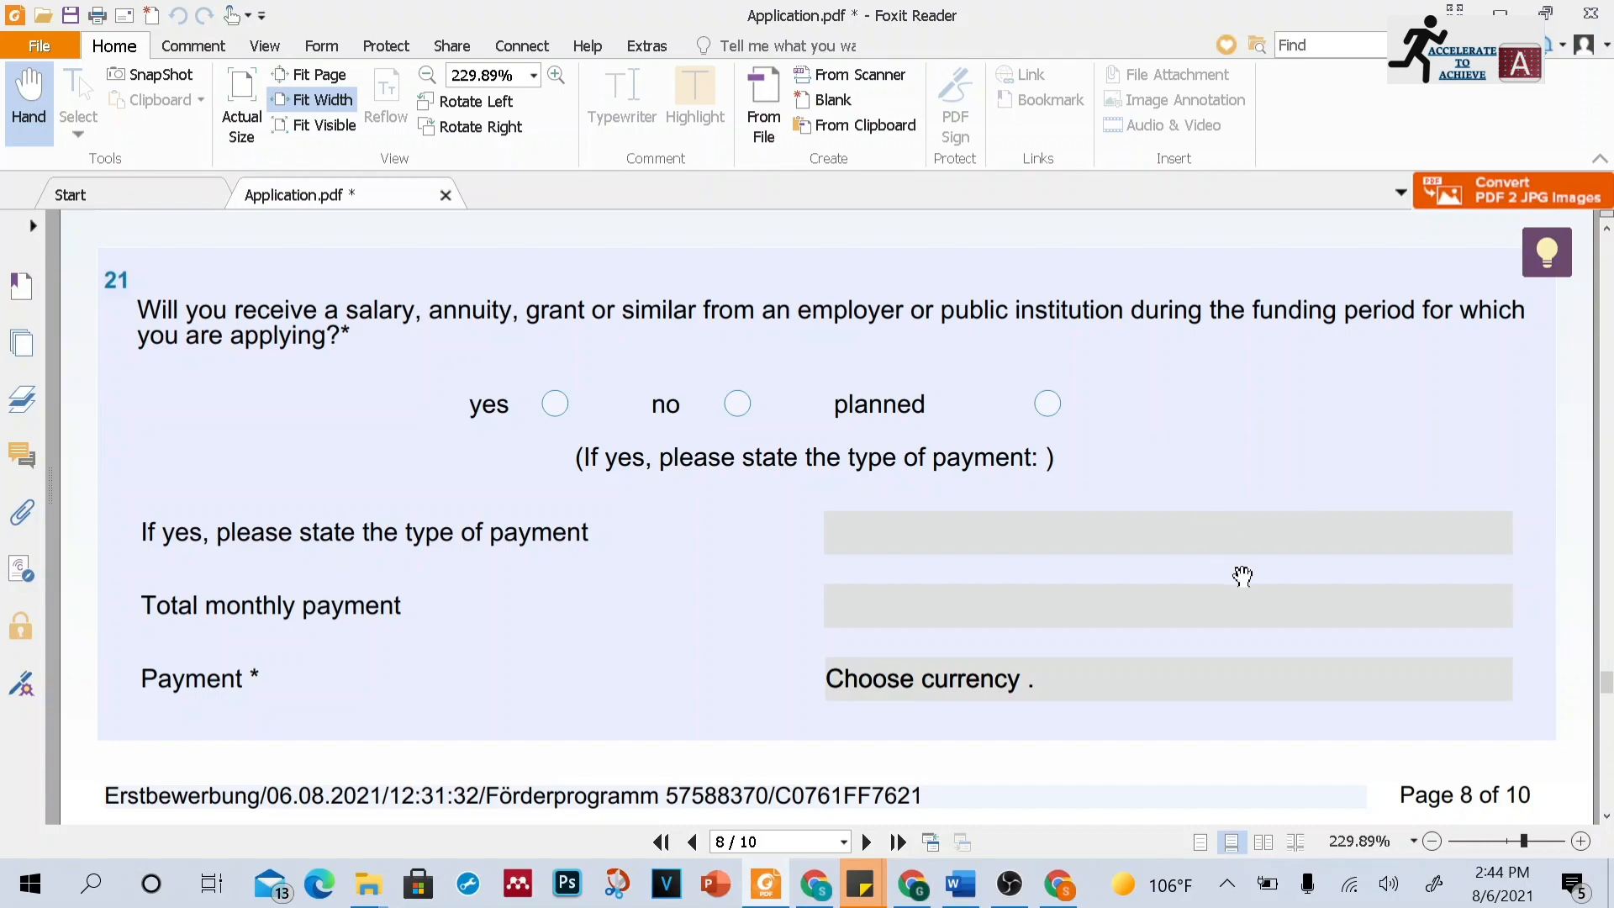
pyautogui.scroll(-8, 1607, 832)
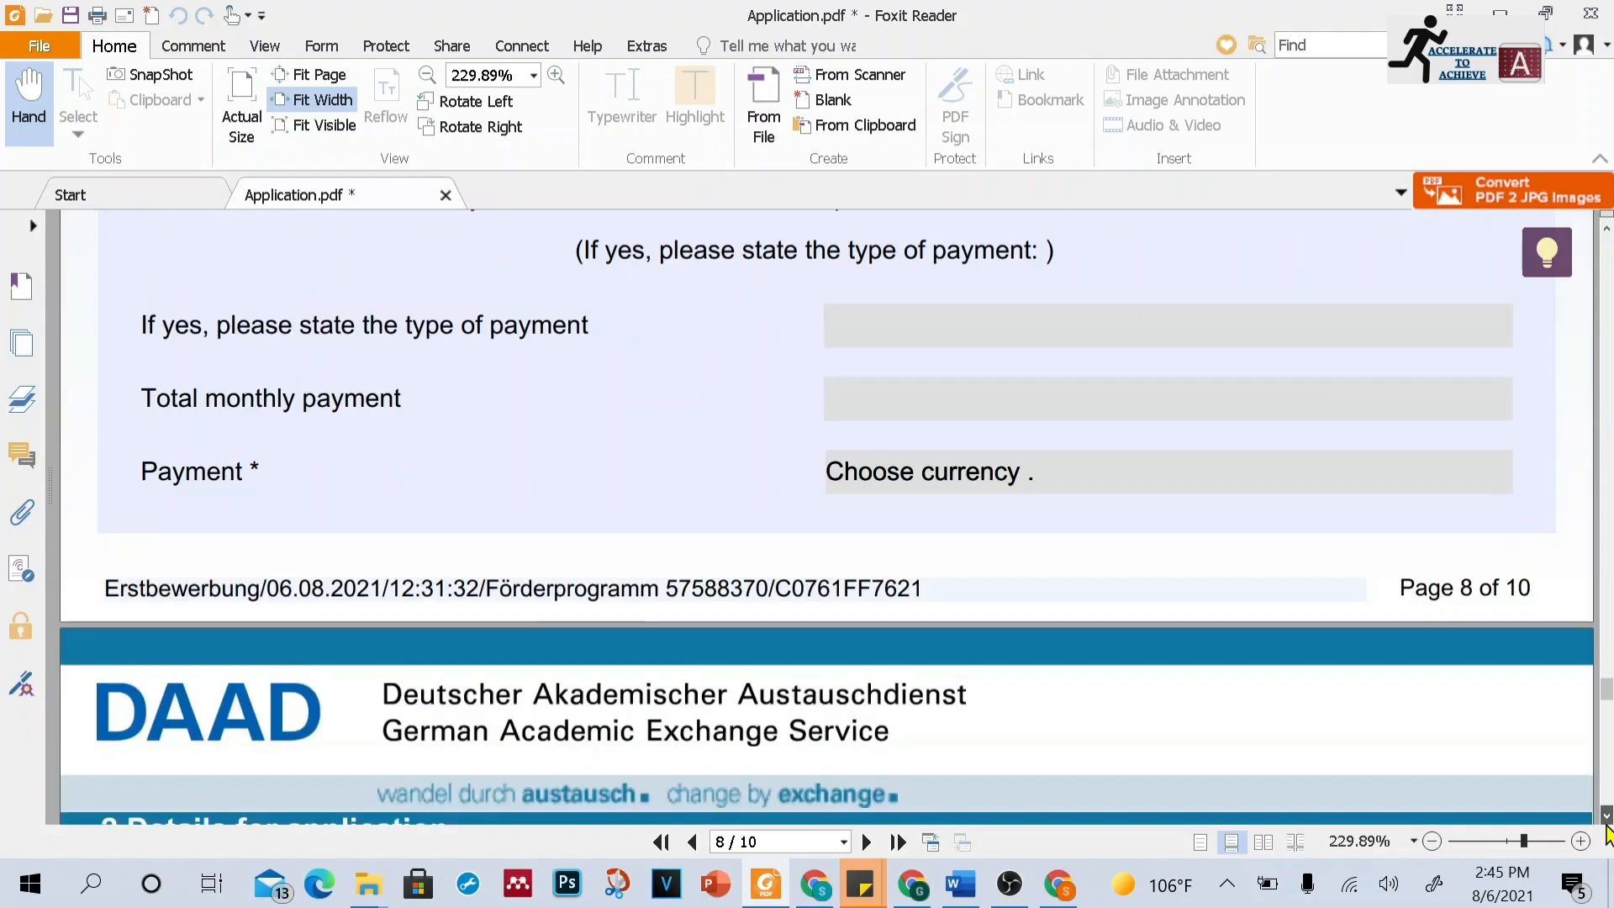
pyautogui.scroll(-2, 1607, 832)
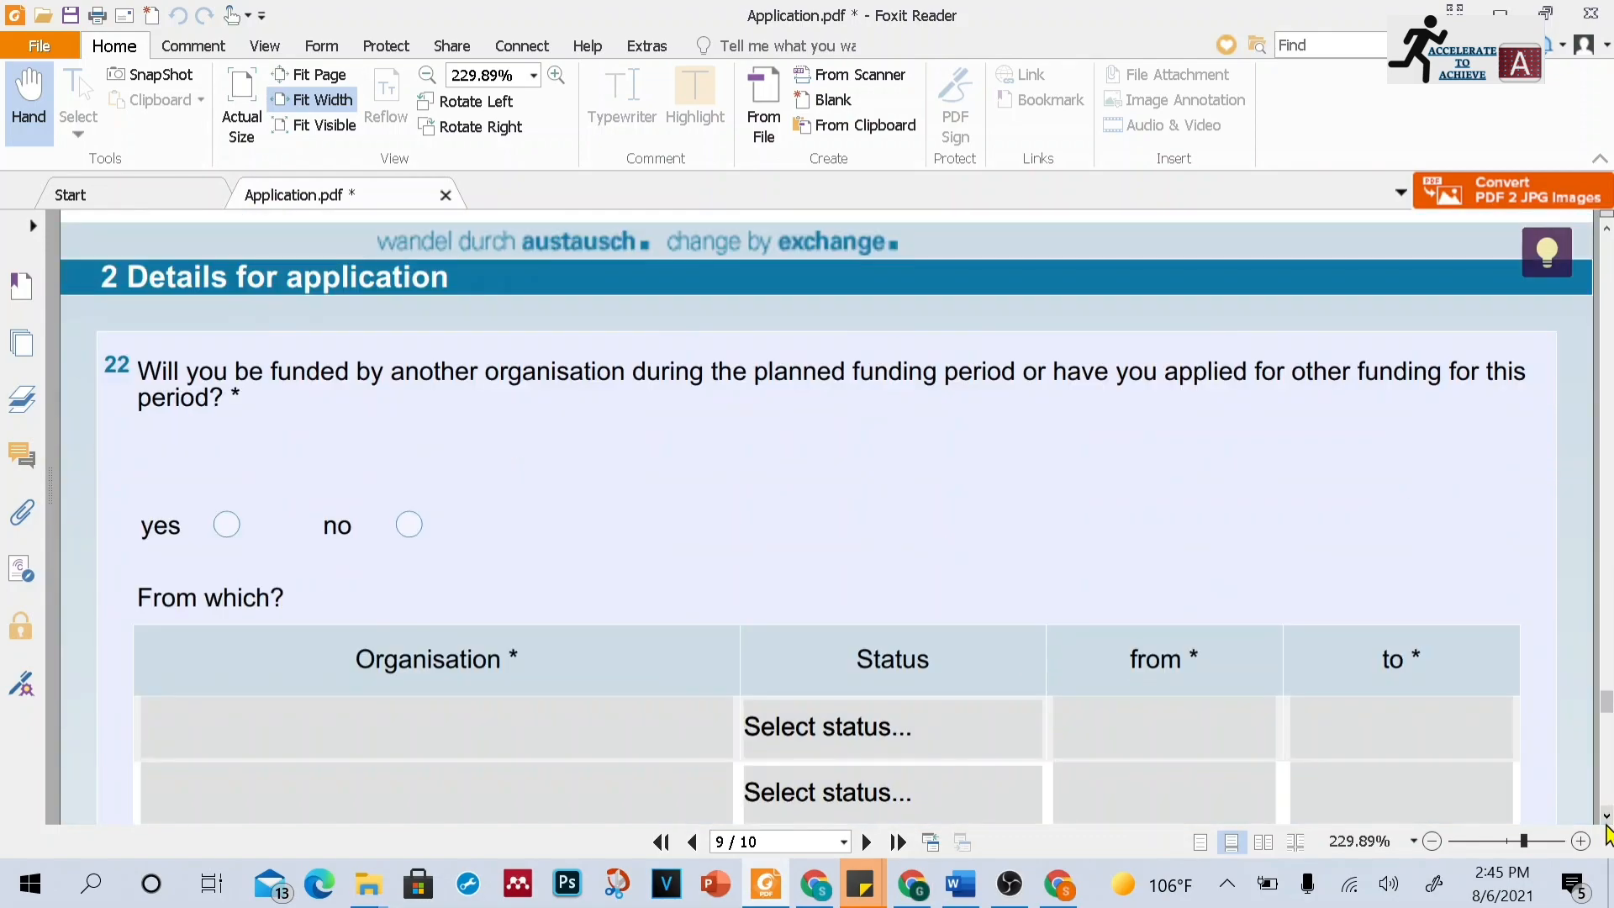
pyautogui.scroll(-2, 1607, 832)
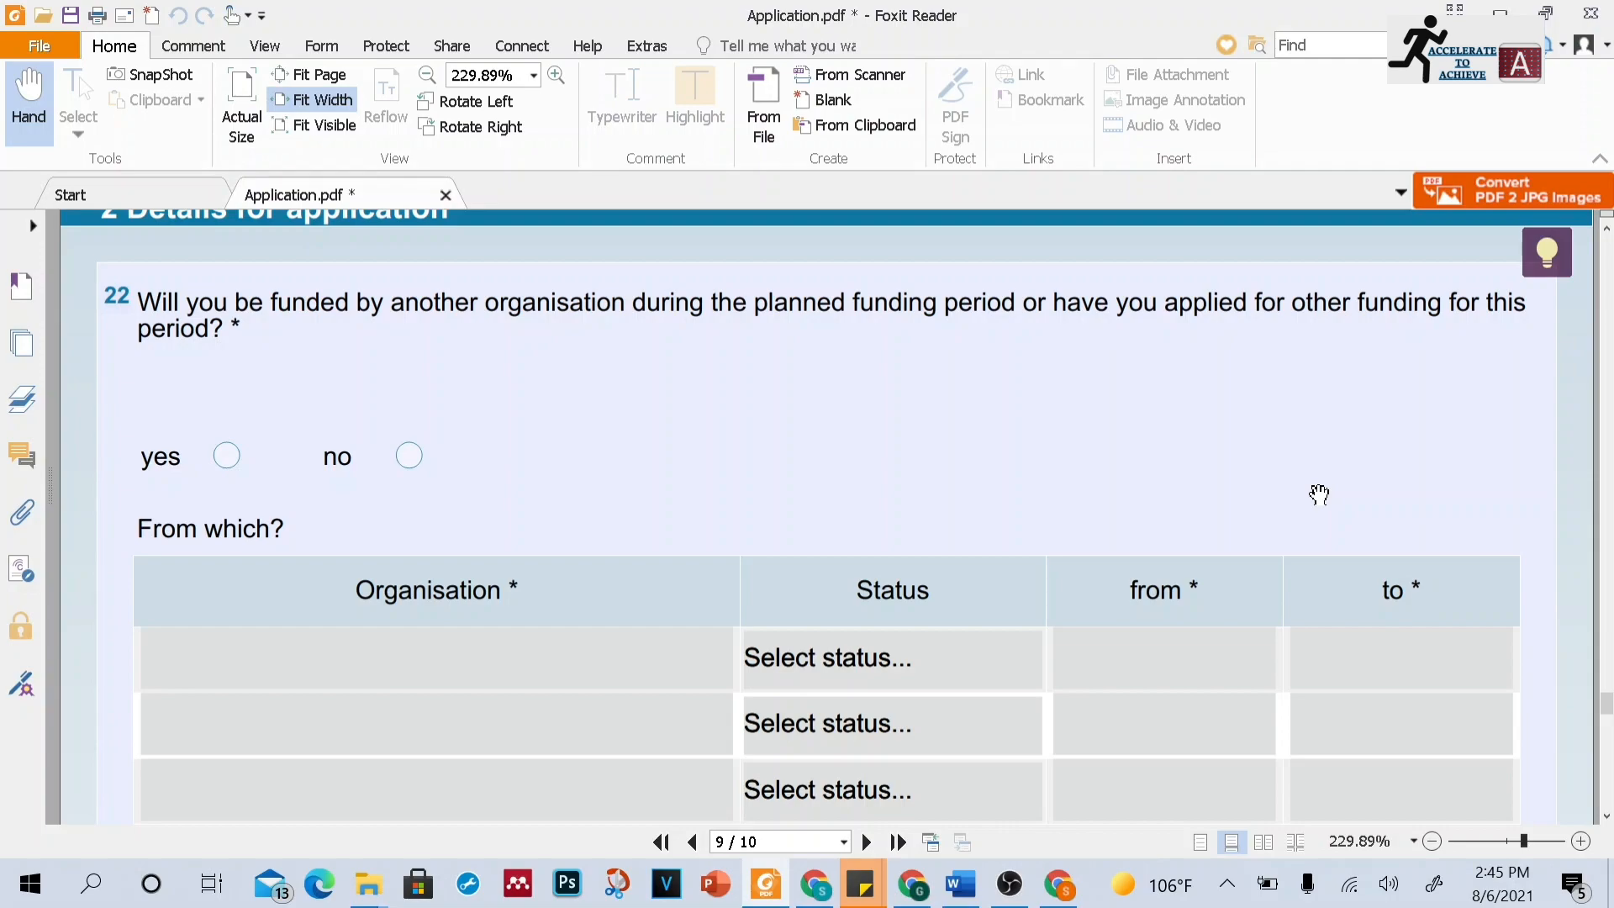
pyautogui.click(1606, 815)
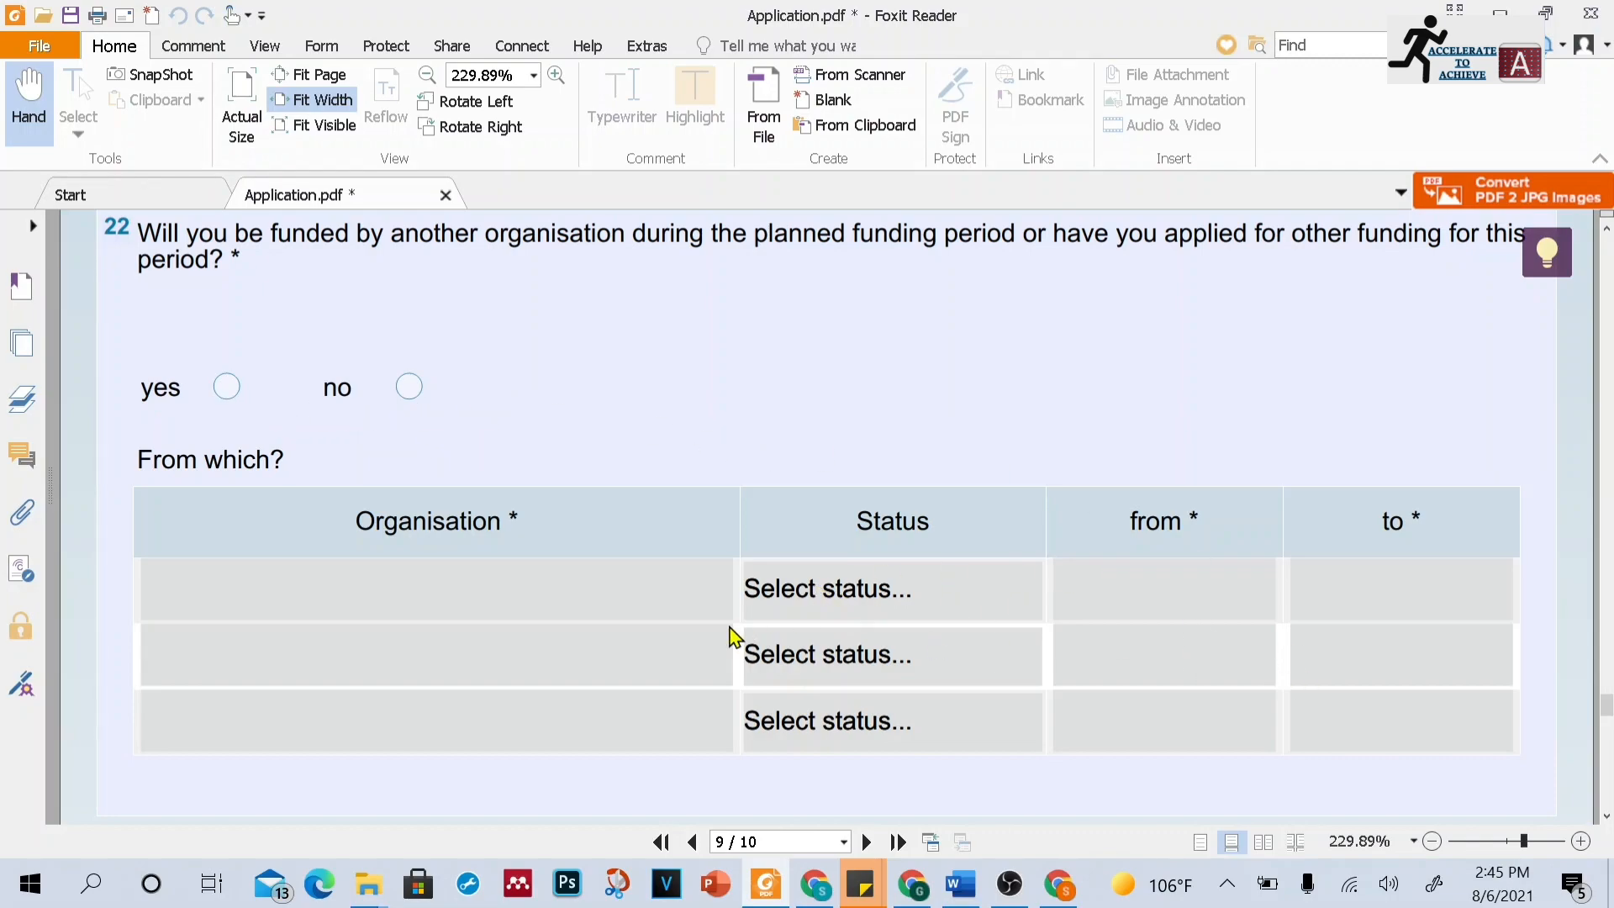
pyautogui.click(1603, 817)
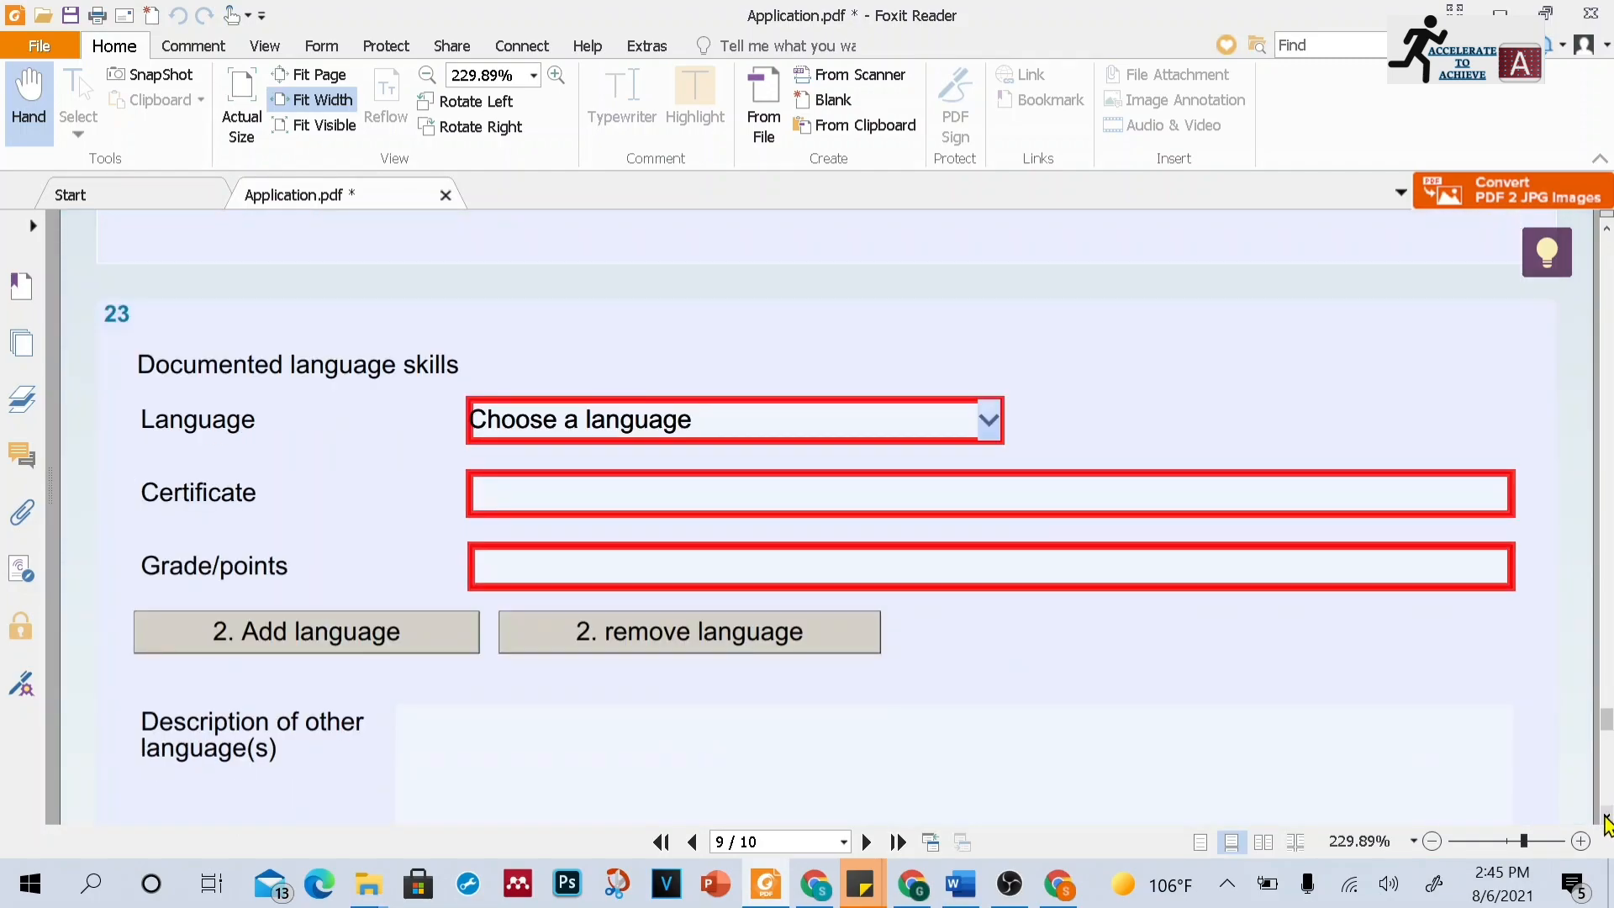
pyautogui.click(1605, 820)
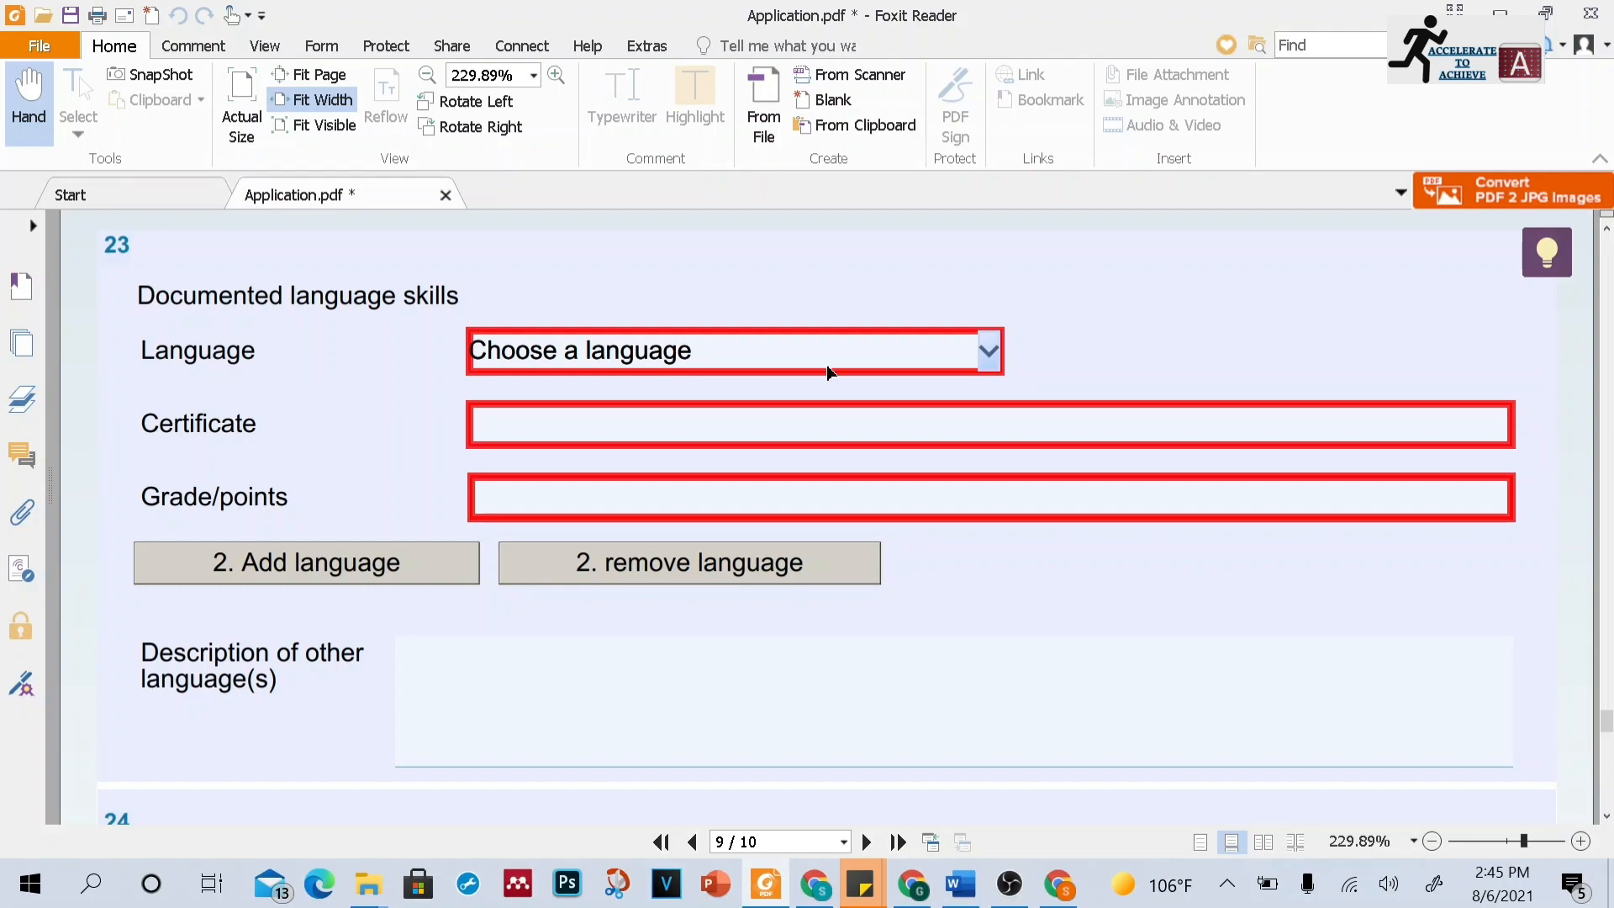
# Set the documented language skill to English
pyautogui.click(985, 356)
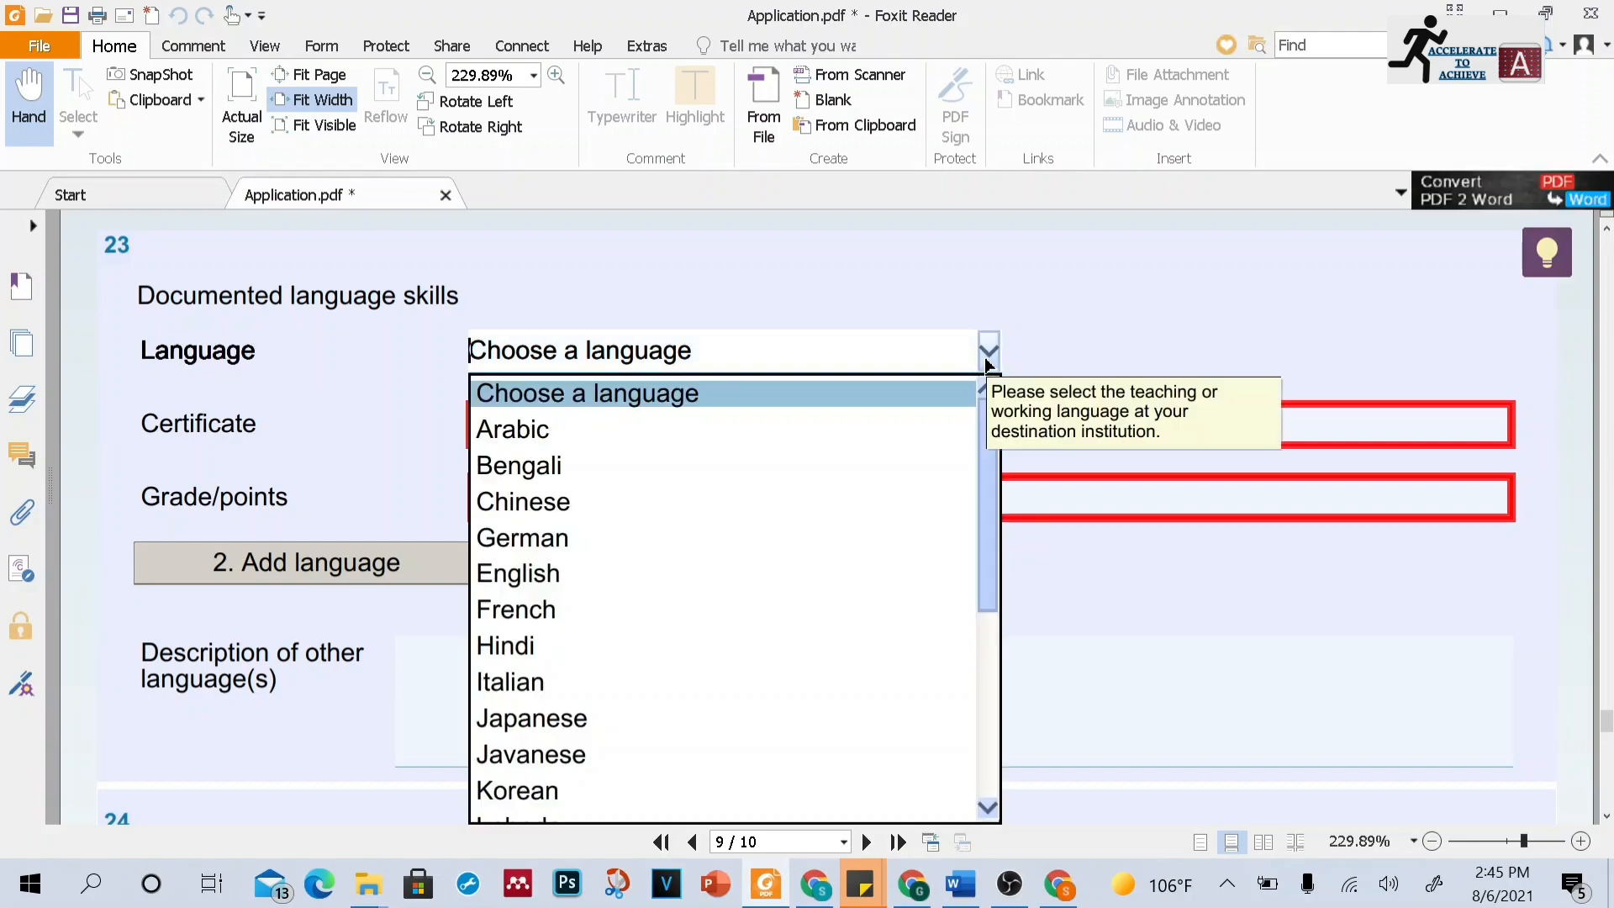
pyautogui.click(670, 573)
pyautogui.click(1154, 432)
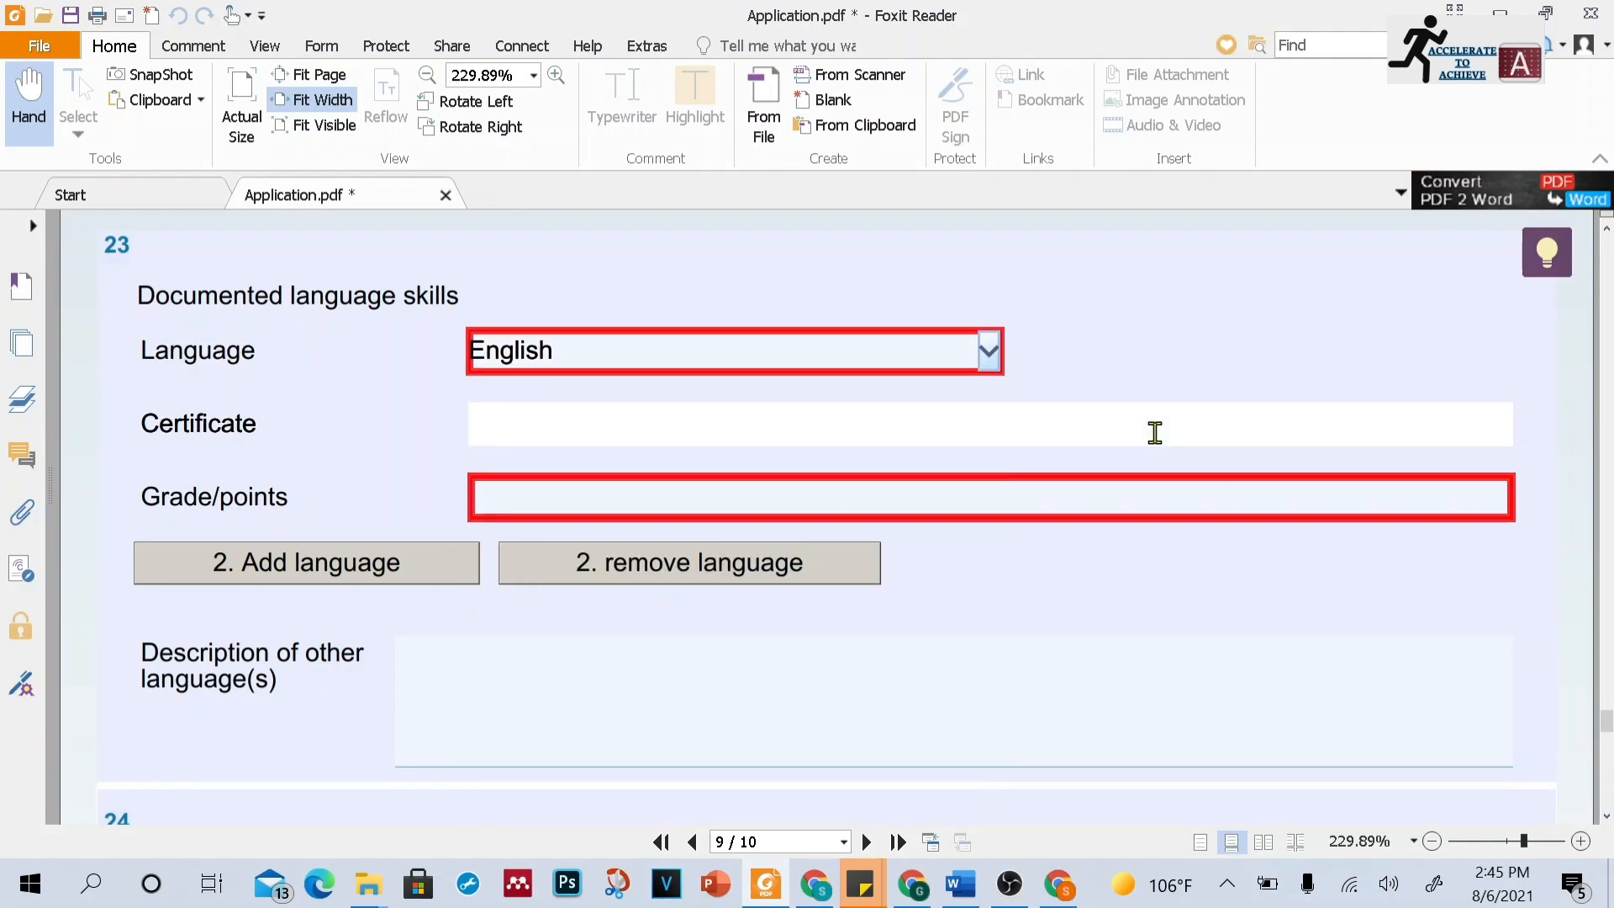
# Examine the remaining documented and undocumented language skills fields on page 9
pyautogui.click(1071, 489)
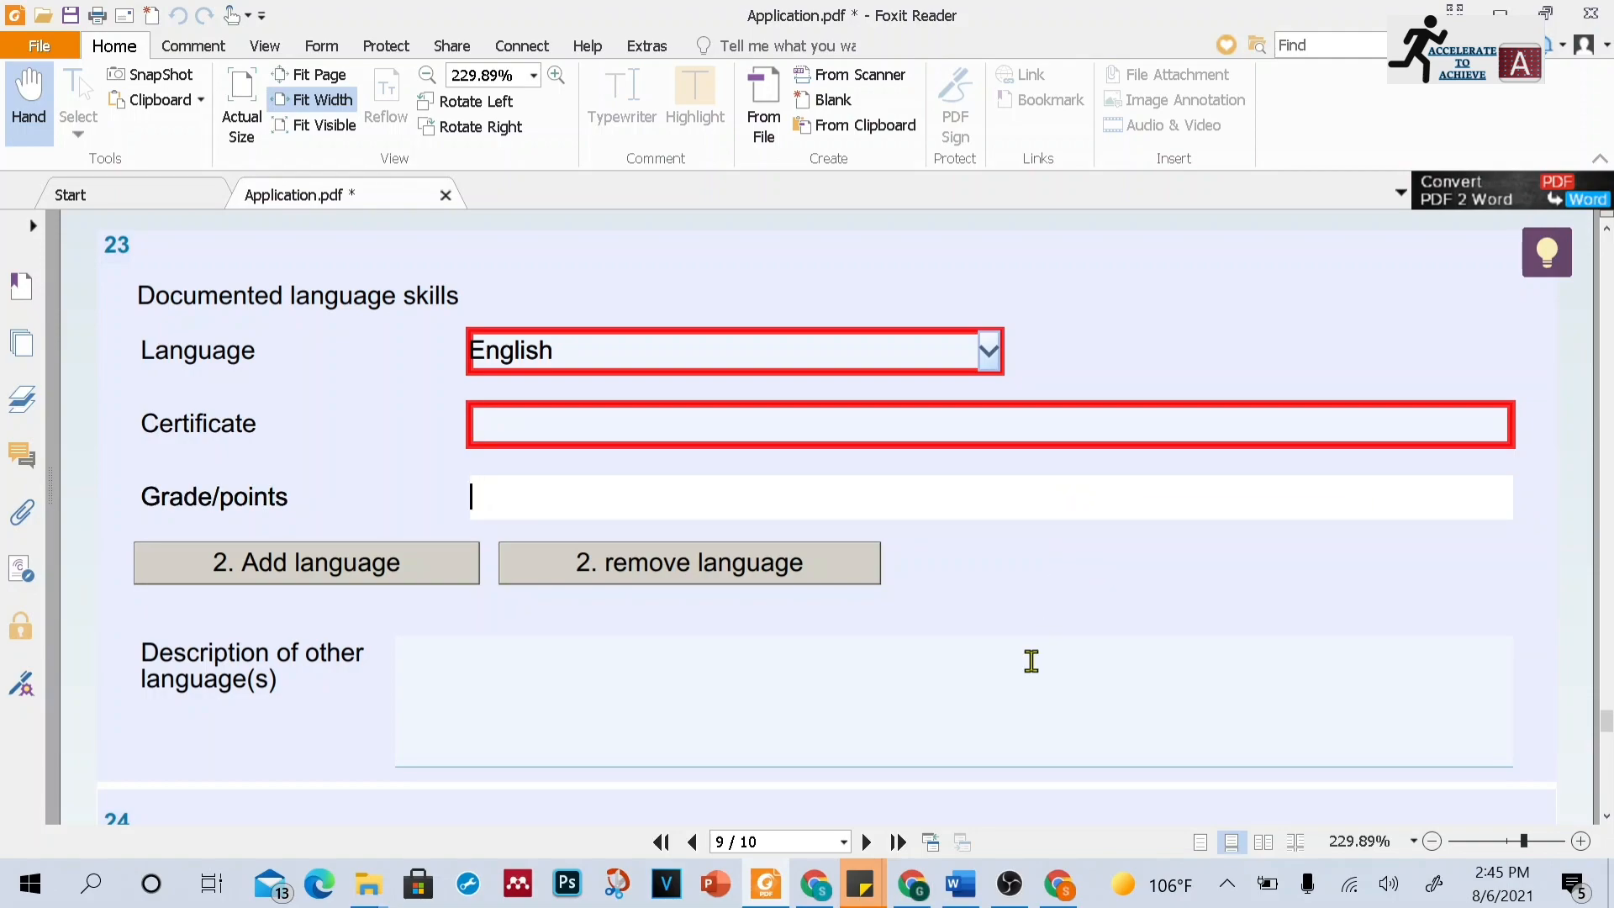
pyautogui.click(1190, 688)
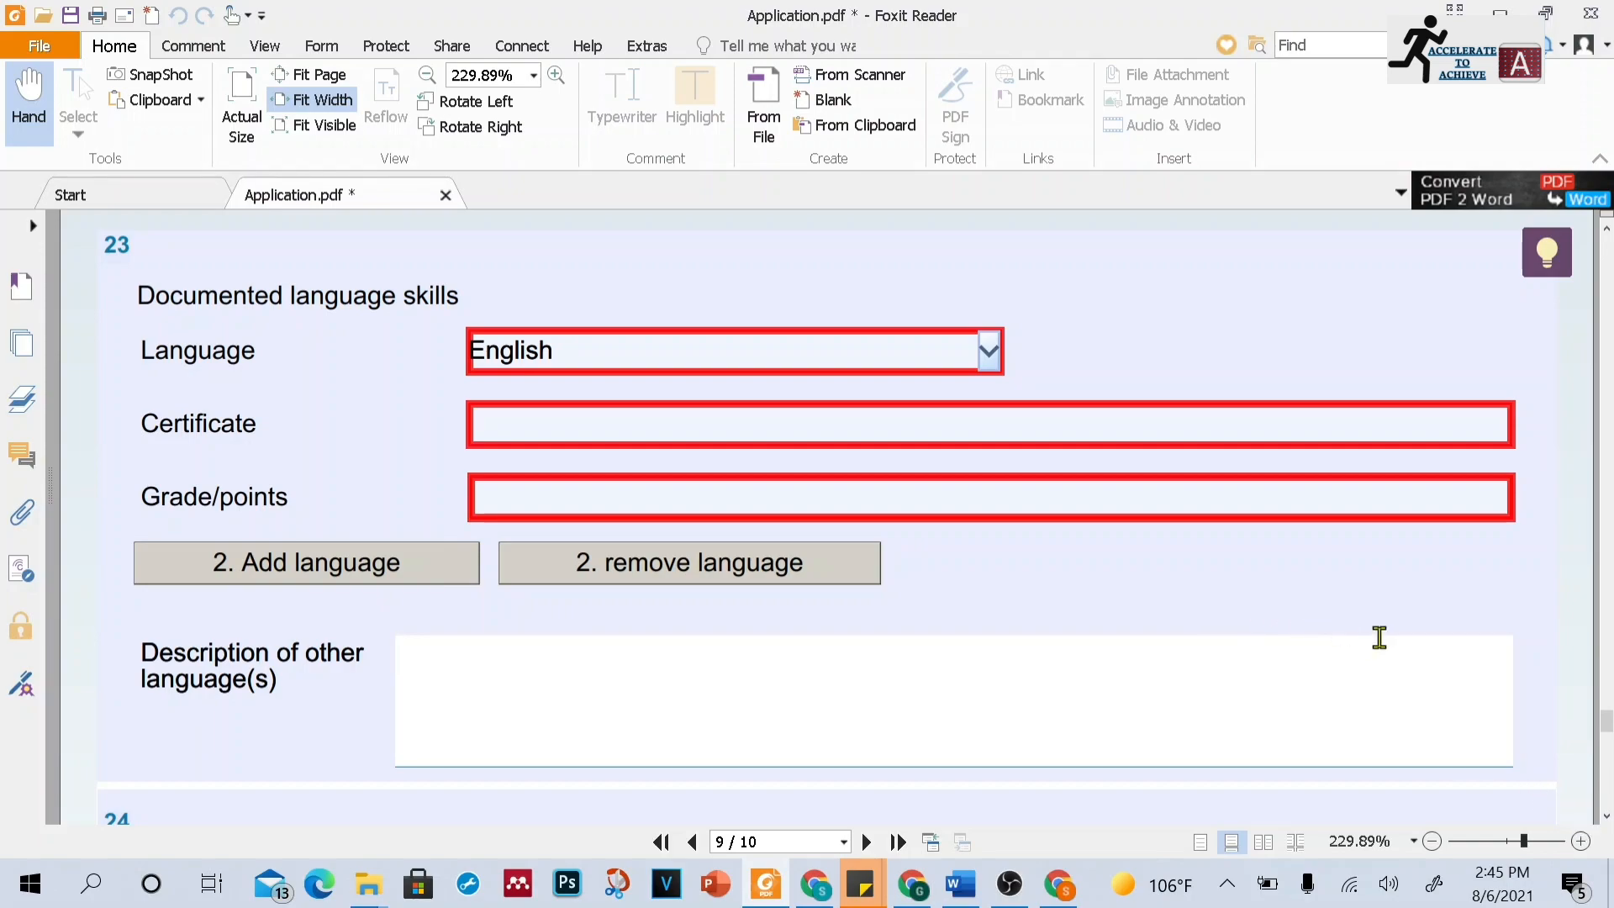
pyautogui.click(1606, 816)
pyautogui.click(1606, 816)
pyautogui.click(1606, 818)
pyautogui.click(1606, 817)
pyautogui.click(1606, 818)
pyautogui.click(1606, 817)
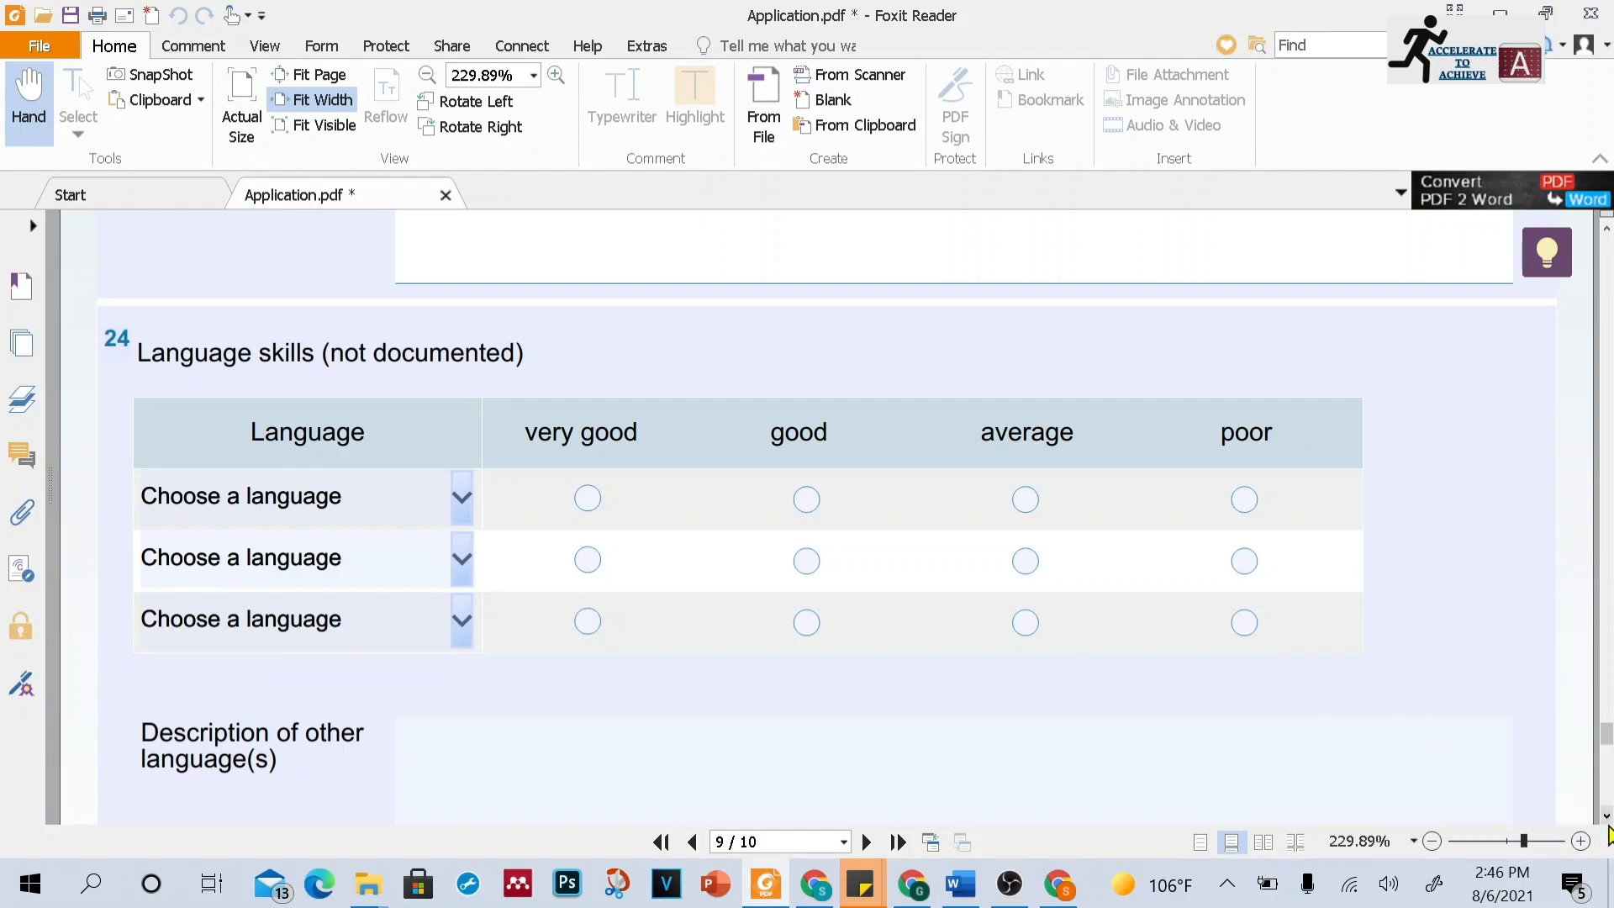
pyautogui.click(1606, 817)
pyautogui.click(1607, 817)
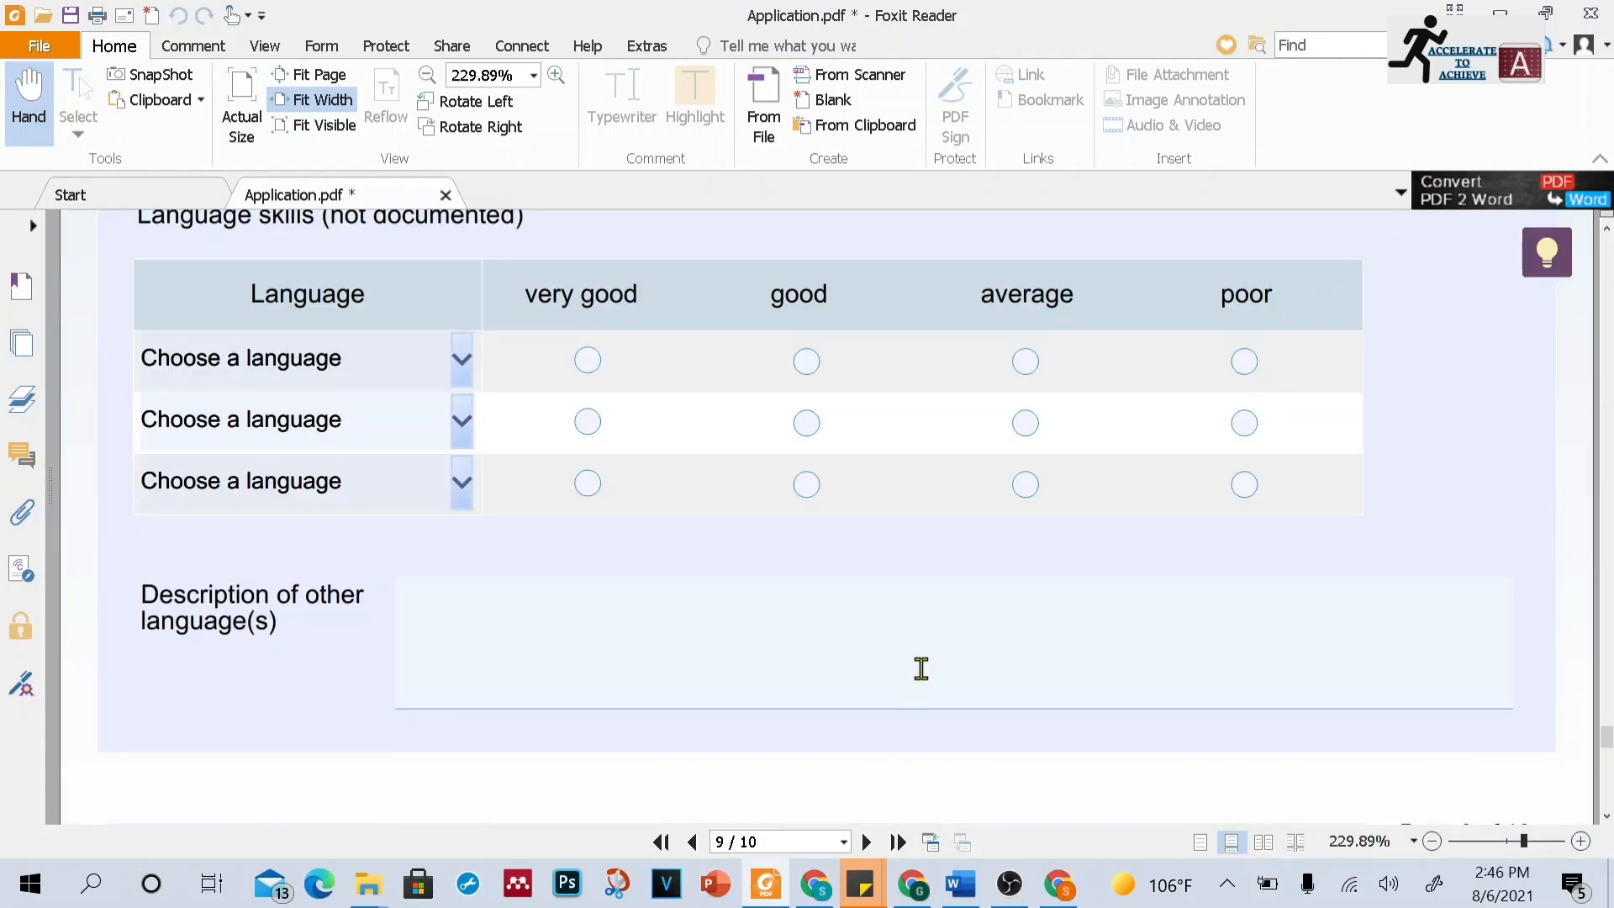
pyautogui.click(1607, 816)
pyautogui.click(1607, 816)
pyautogui.click(1607, 817)
pyautogui.click(1607, 817)
pyautogui.click(1607, 817)
pyautogui.click(1607, 817)
pyautogui.click(1607, 817)
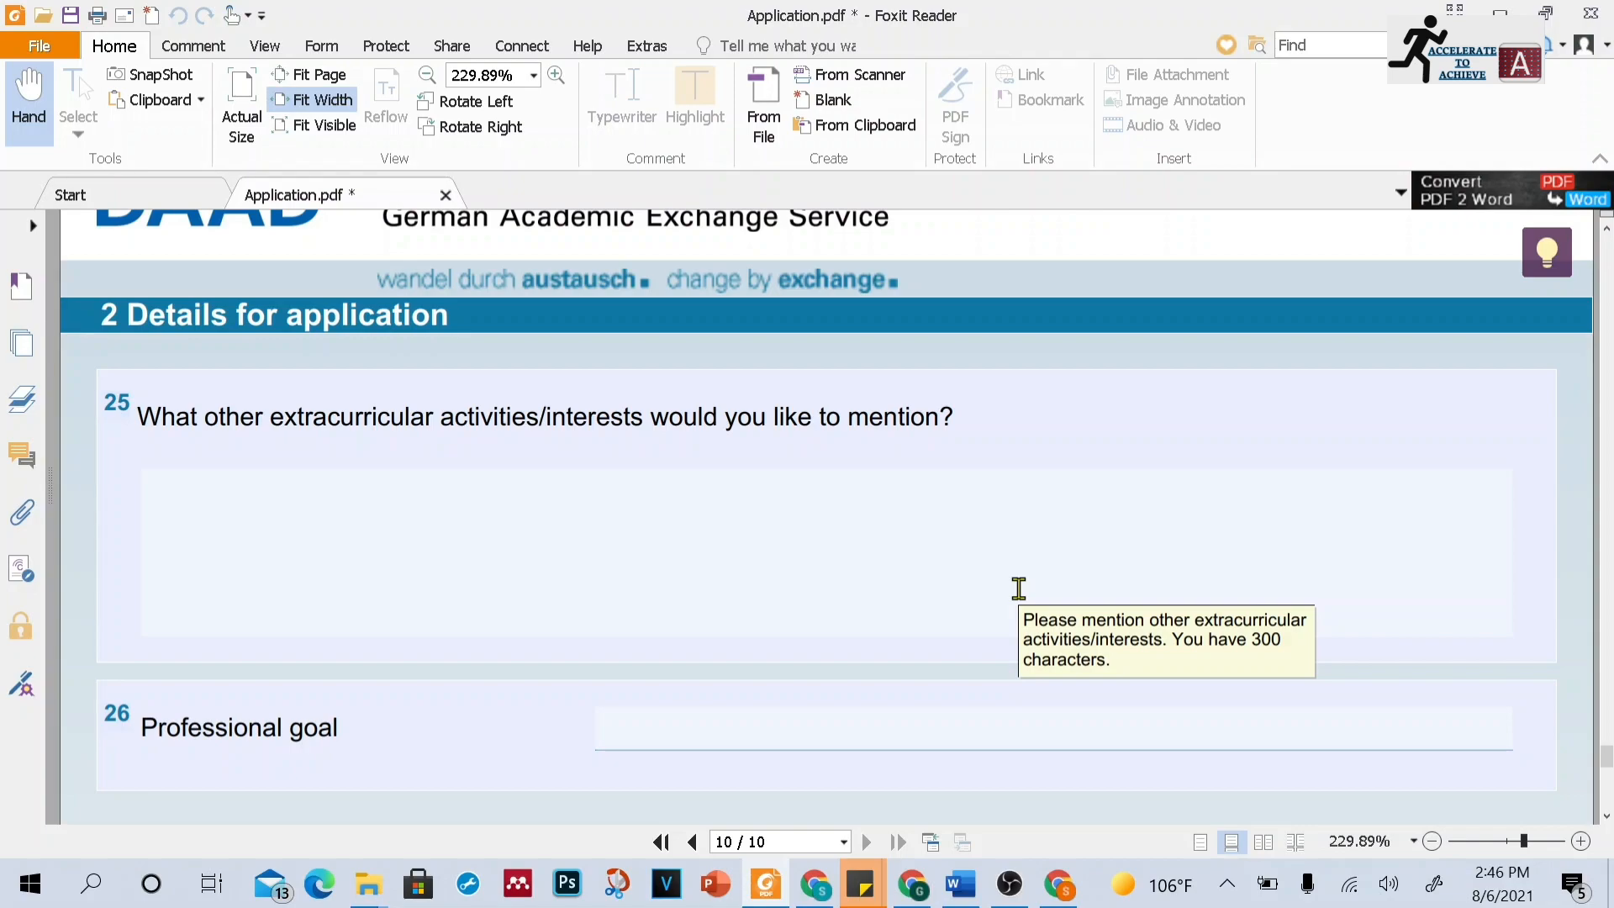
# Review the extracurricular activities, professional goal, other comments questions and the important notice on page 10
pyautogui.click(1606, 816)
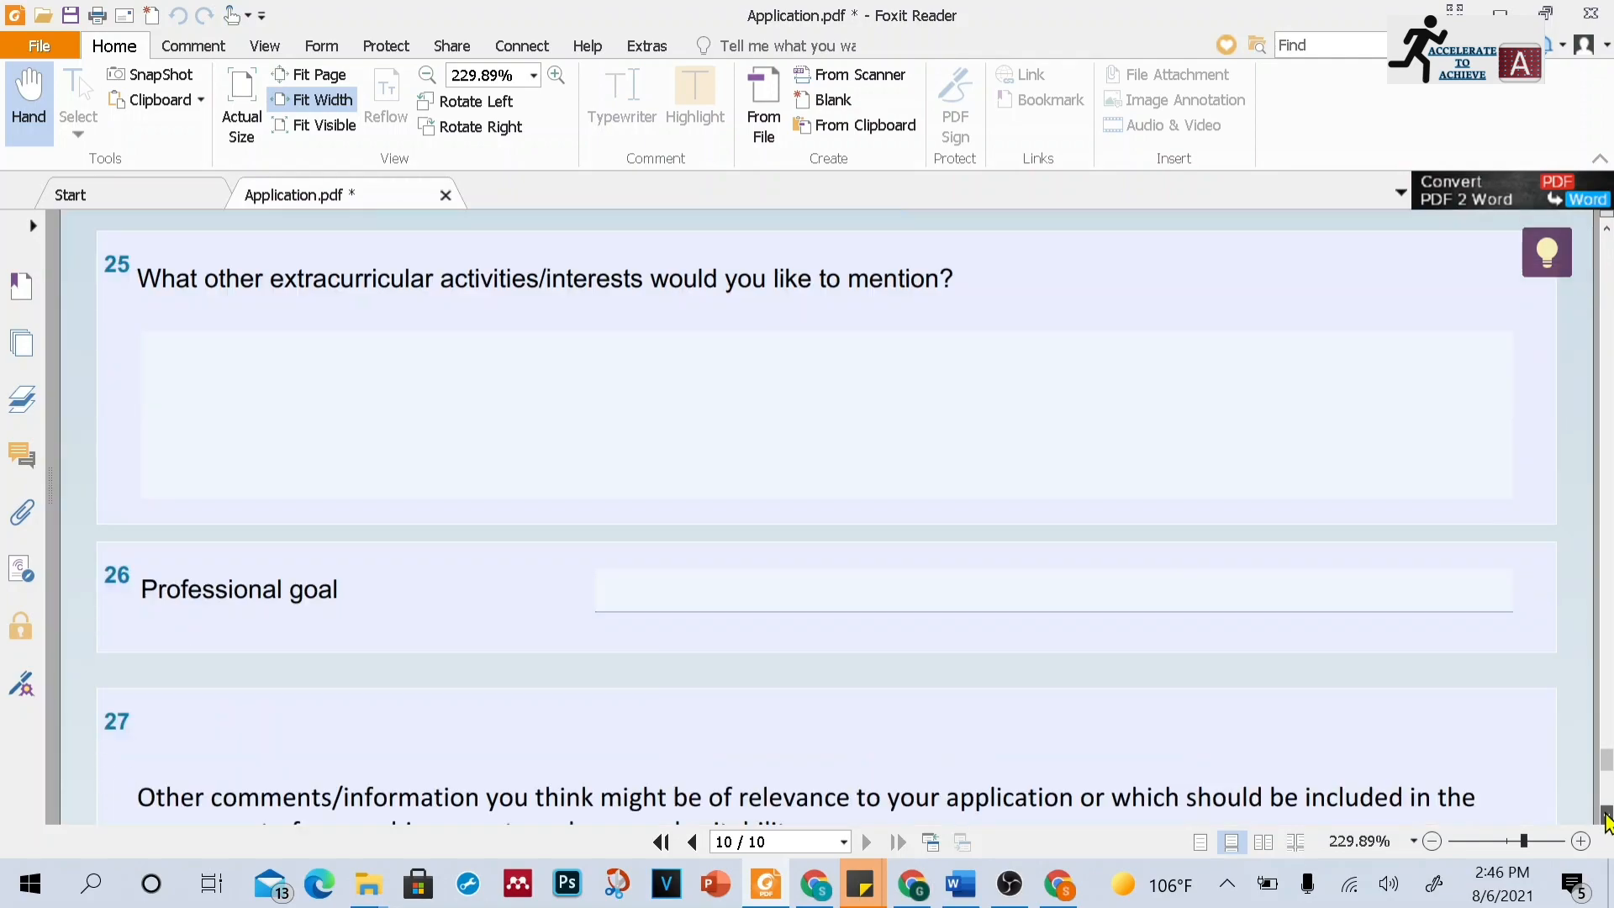
pyautogui.click(1605, 816)
pyautogui.click(982, 513)
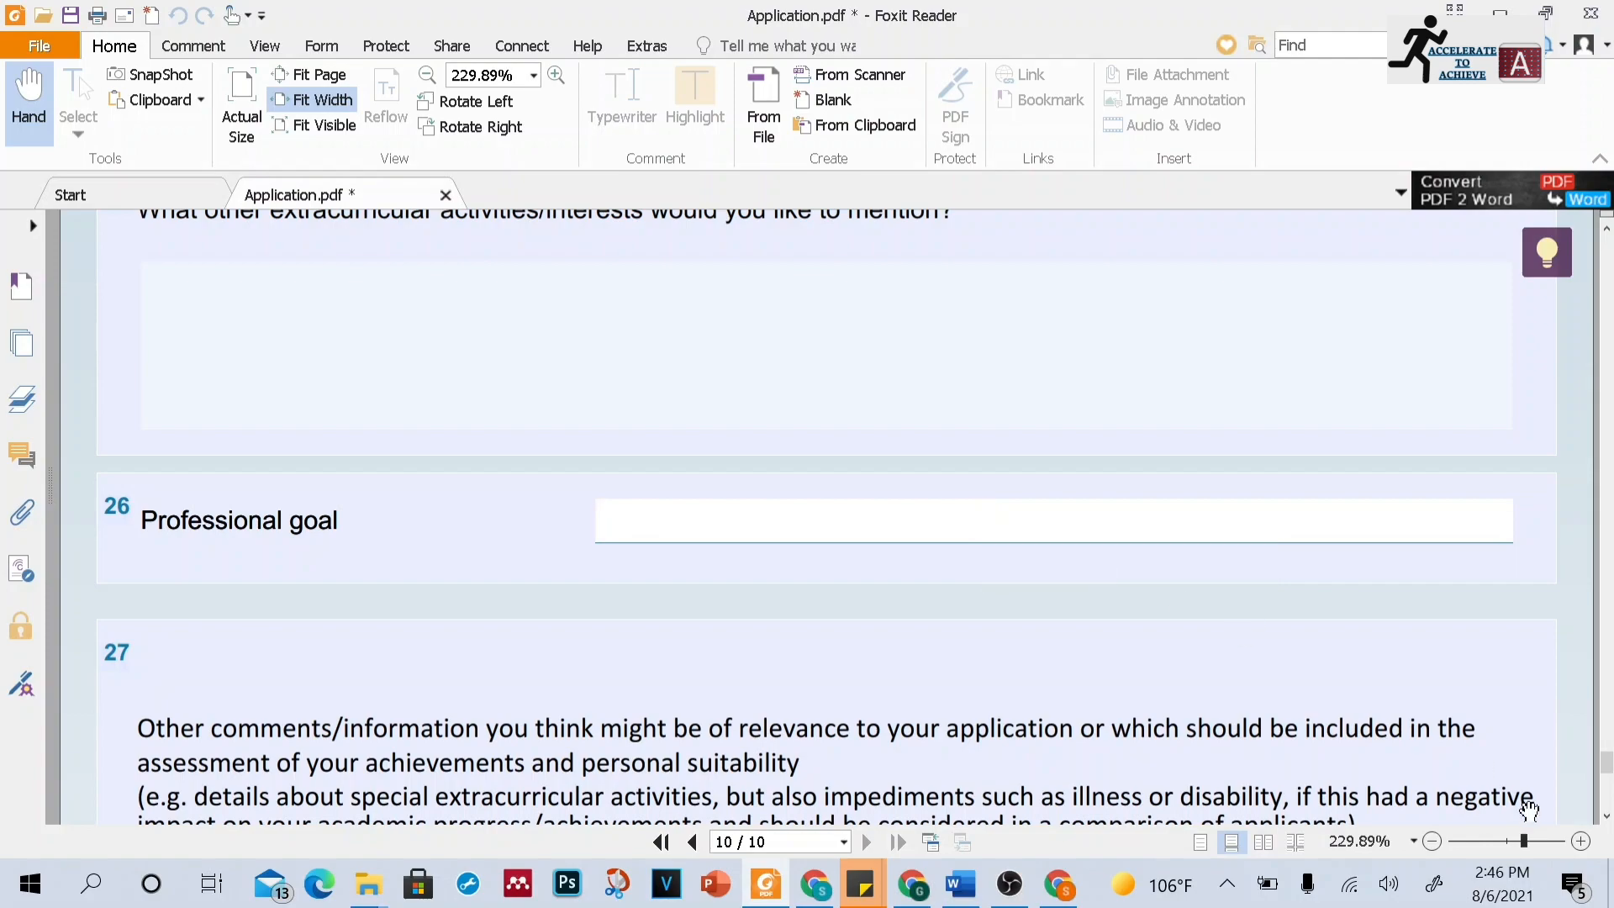
pyautogui.click(1606, 816)
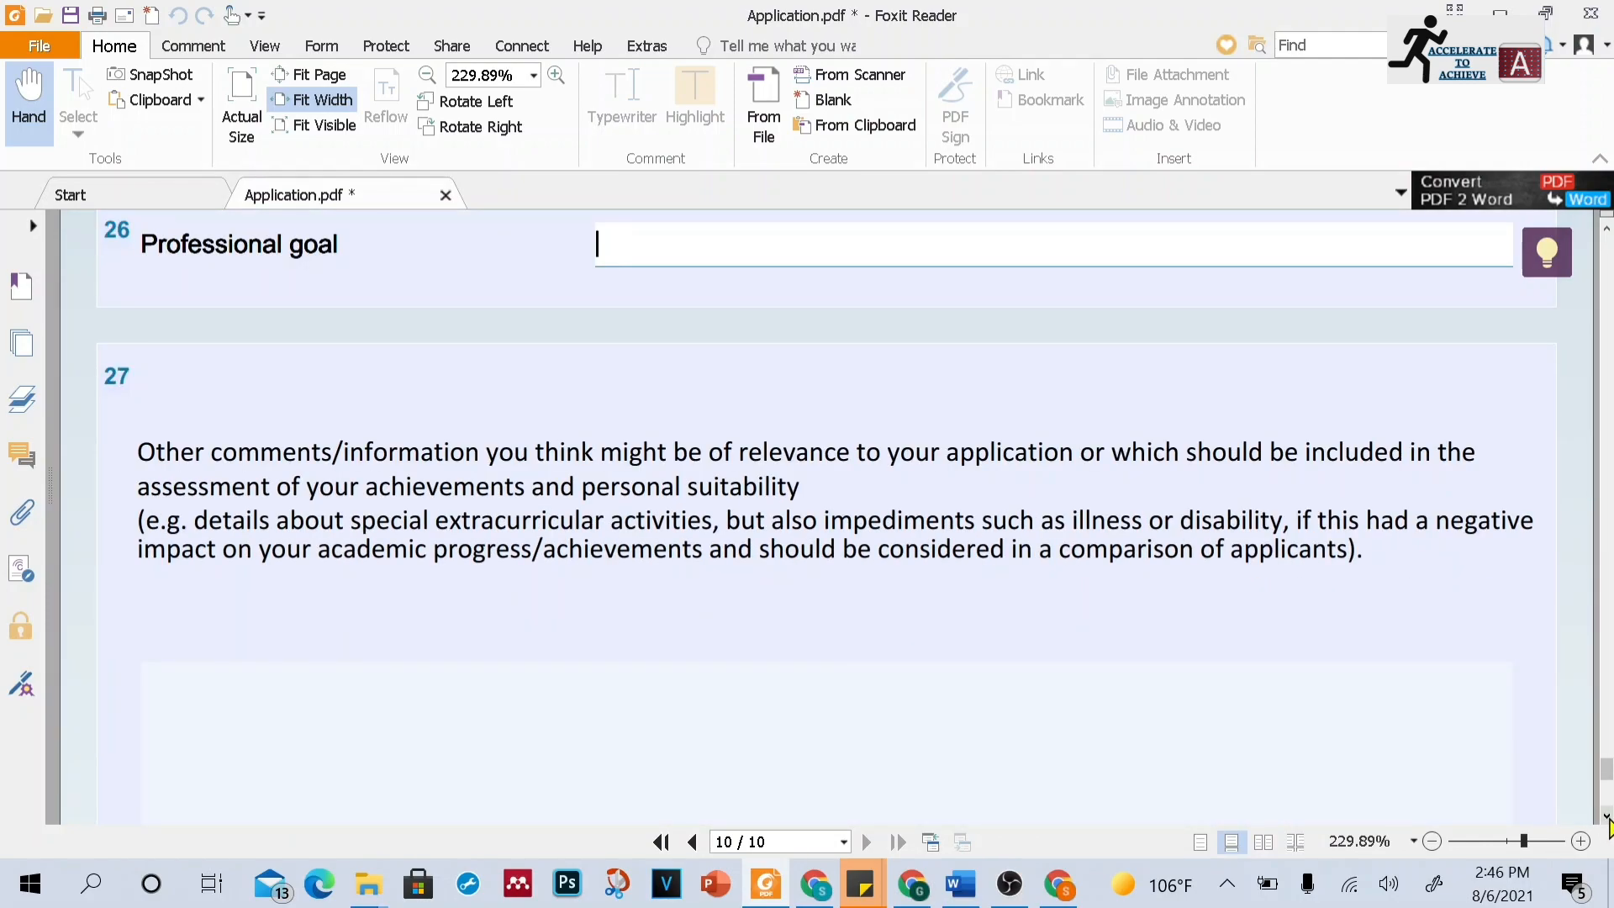
pyautogui.click(1606, 817)
pyautogui.click(996, 497)
pyautogui.click(1606, 816)
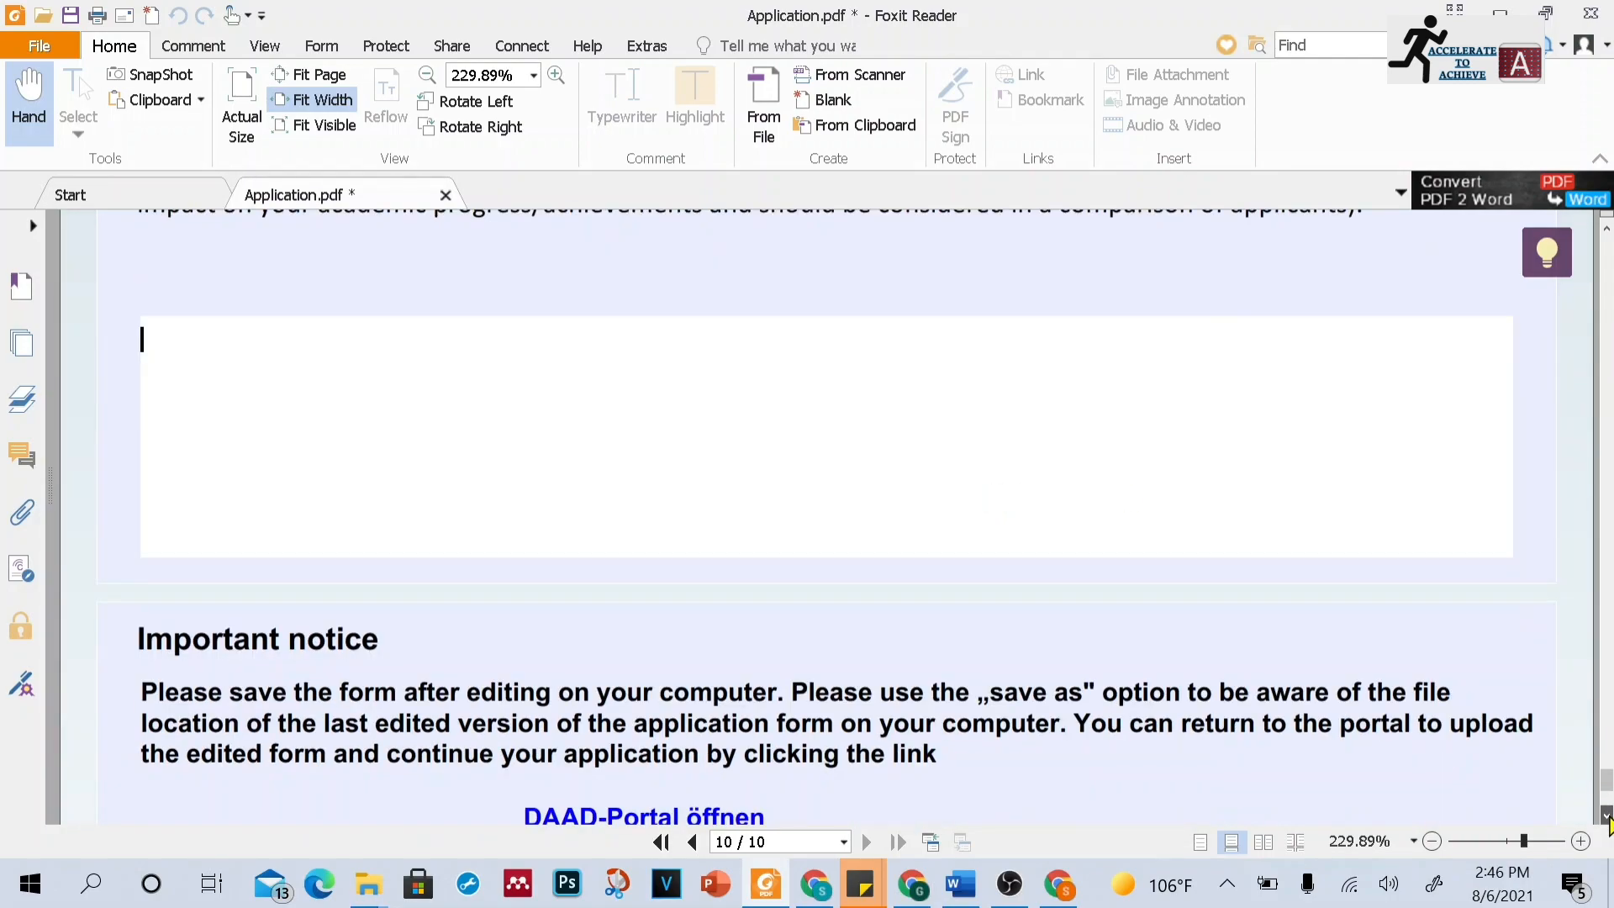
pyautogui.click(1606, 816)
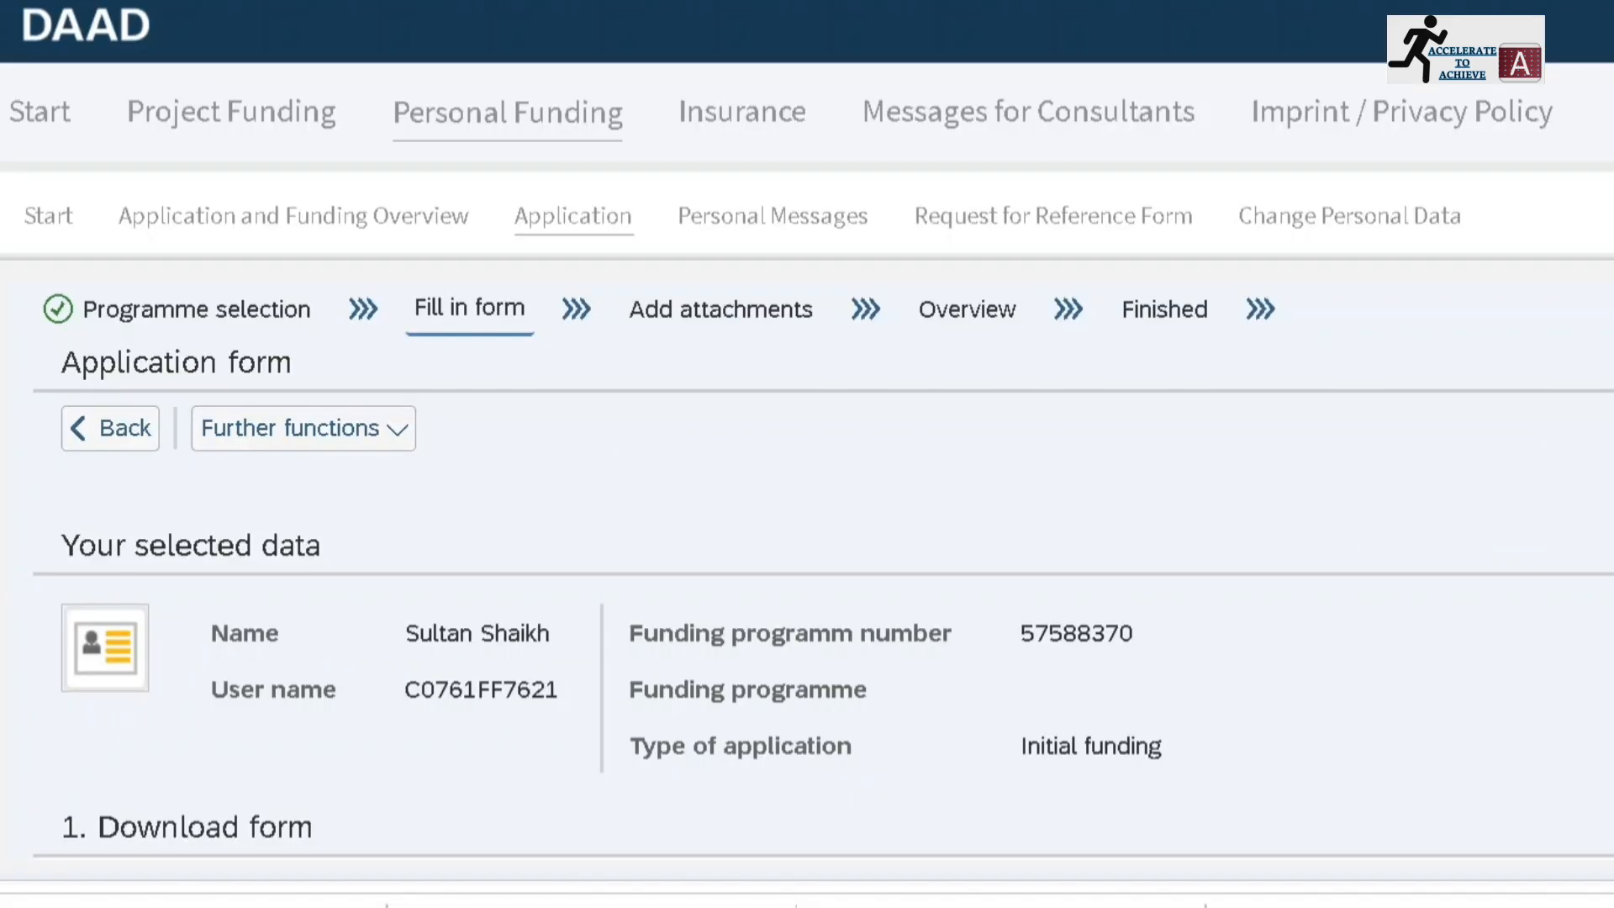
# Continue to the upload step in the DAAD portal and upload Application (1).pdf from Downloads as the completed form
pyautogui.scroll(-6, 806, 574)
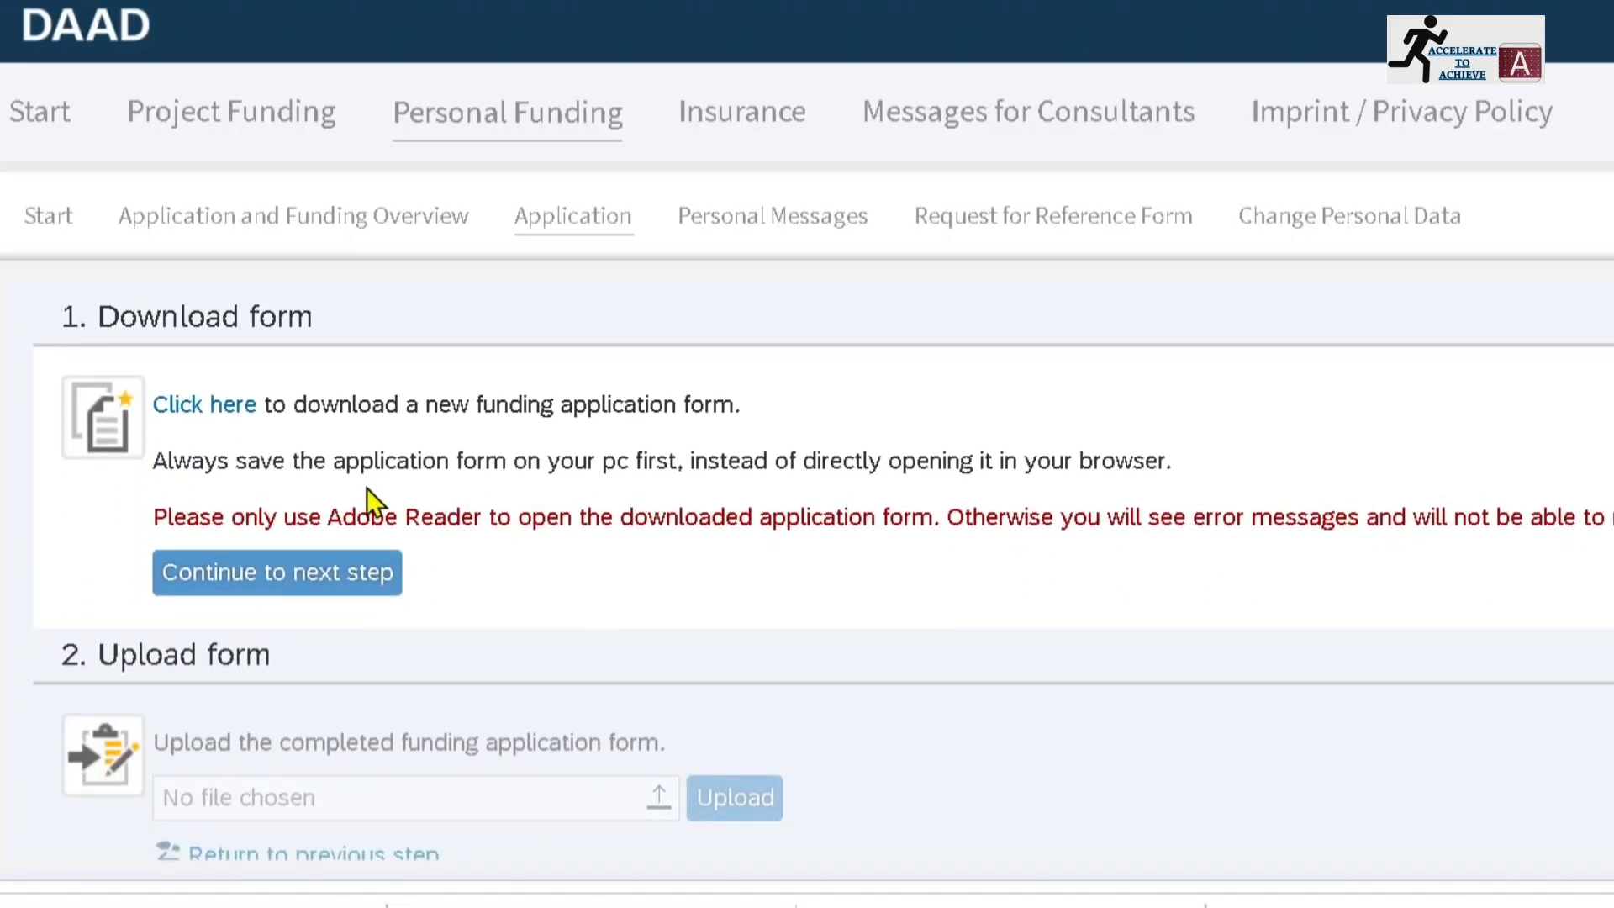
pyautogui.click(273, 580)
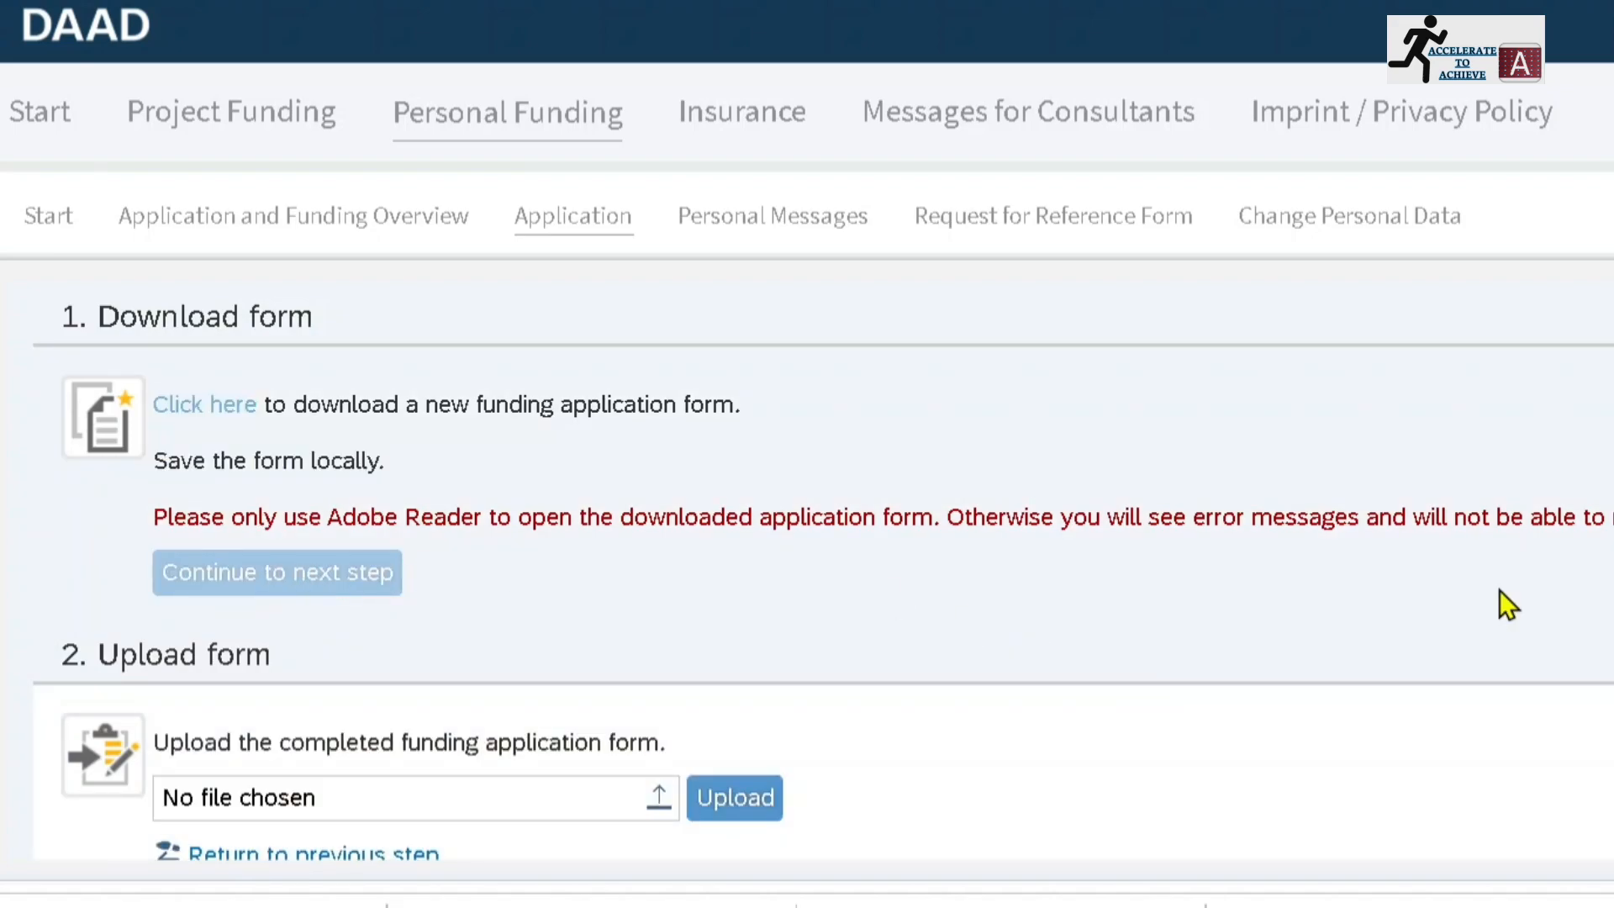
pyautogui.scroll(-2, 823, 569)
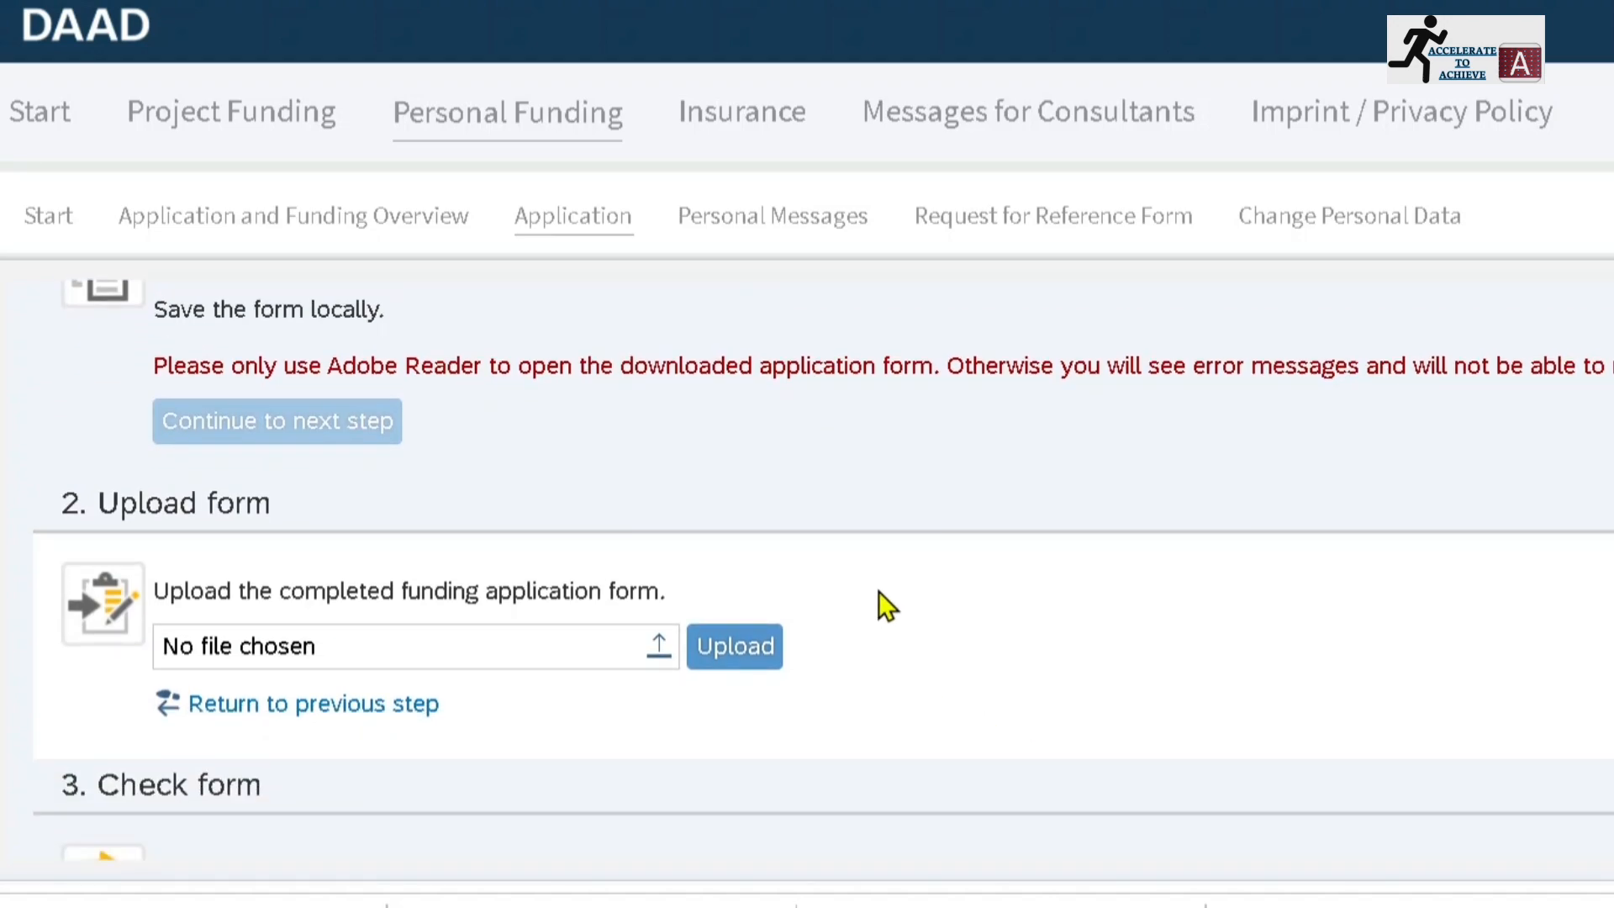
pyautogui.click(537, 637)
pyautogui.click(452, 449)
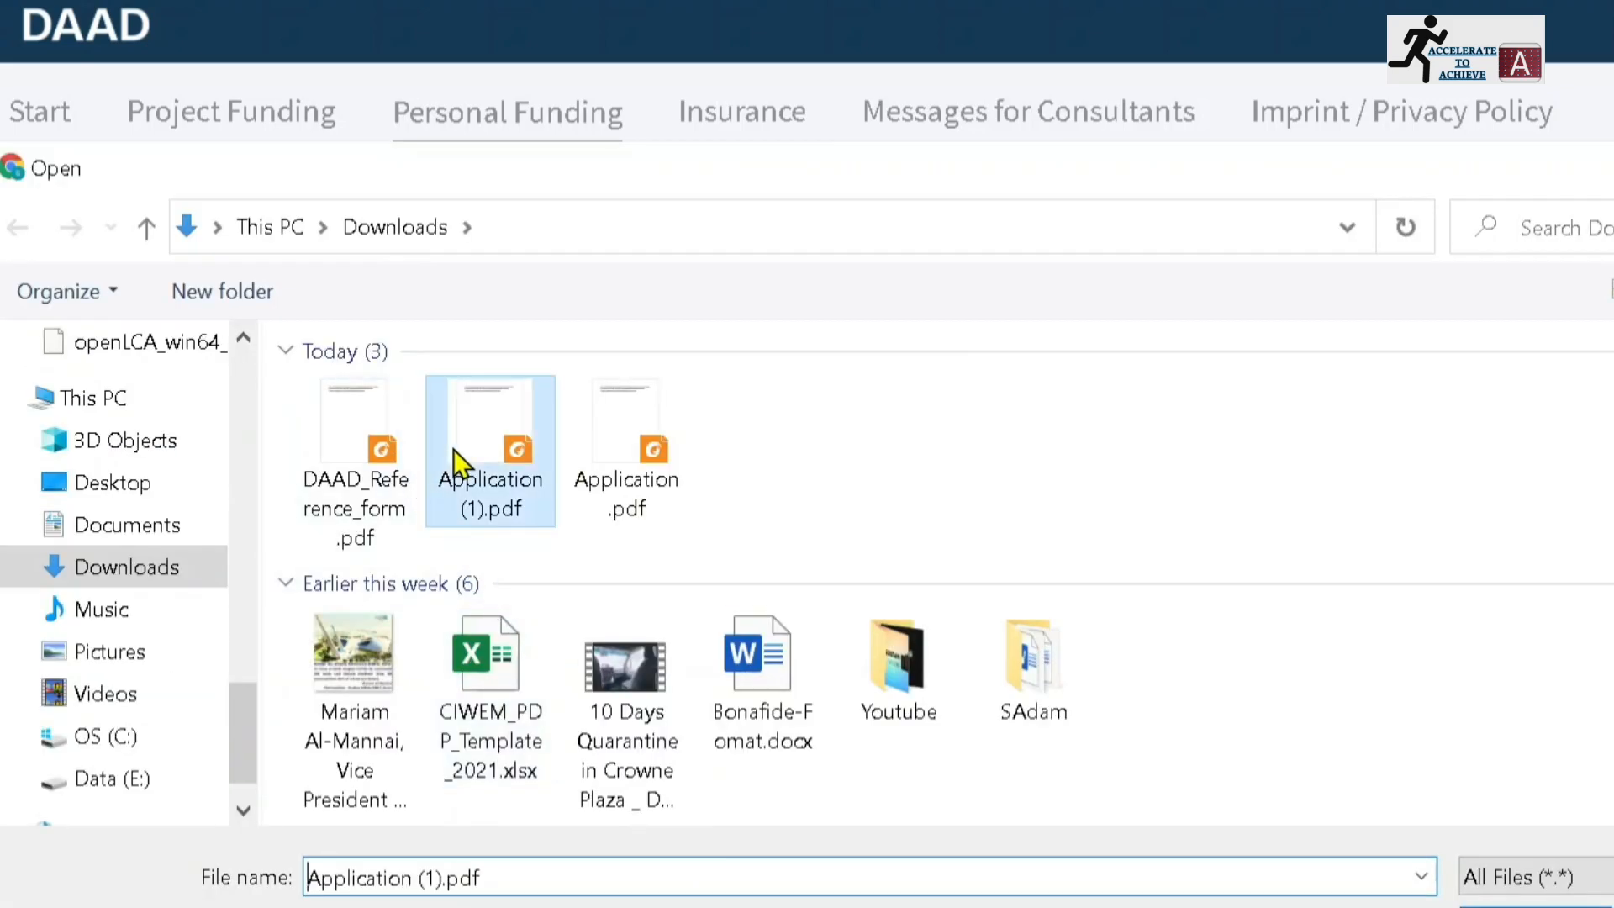
pyautogui.click(1537, 905)
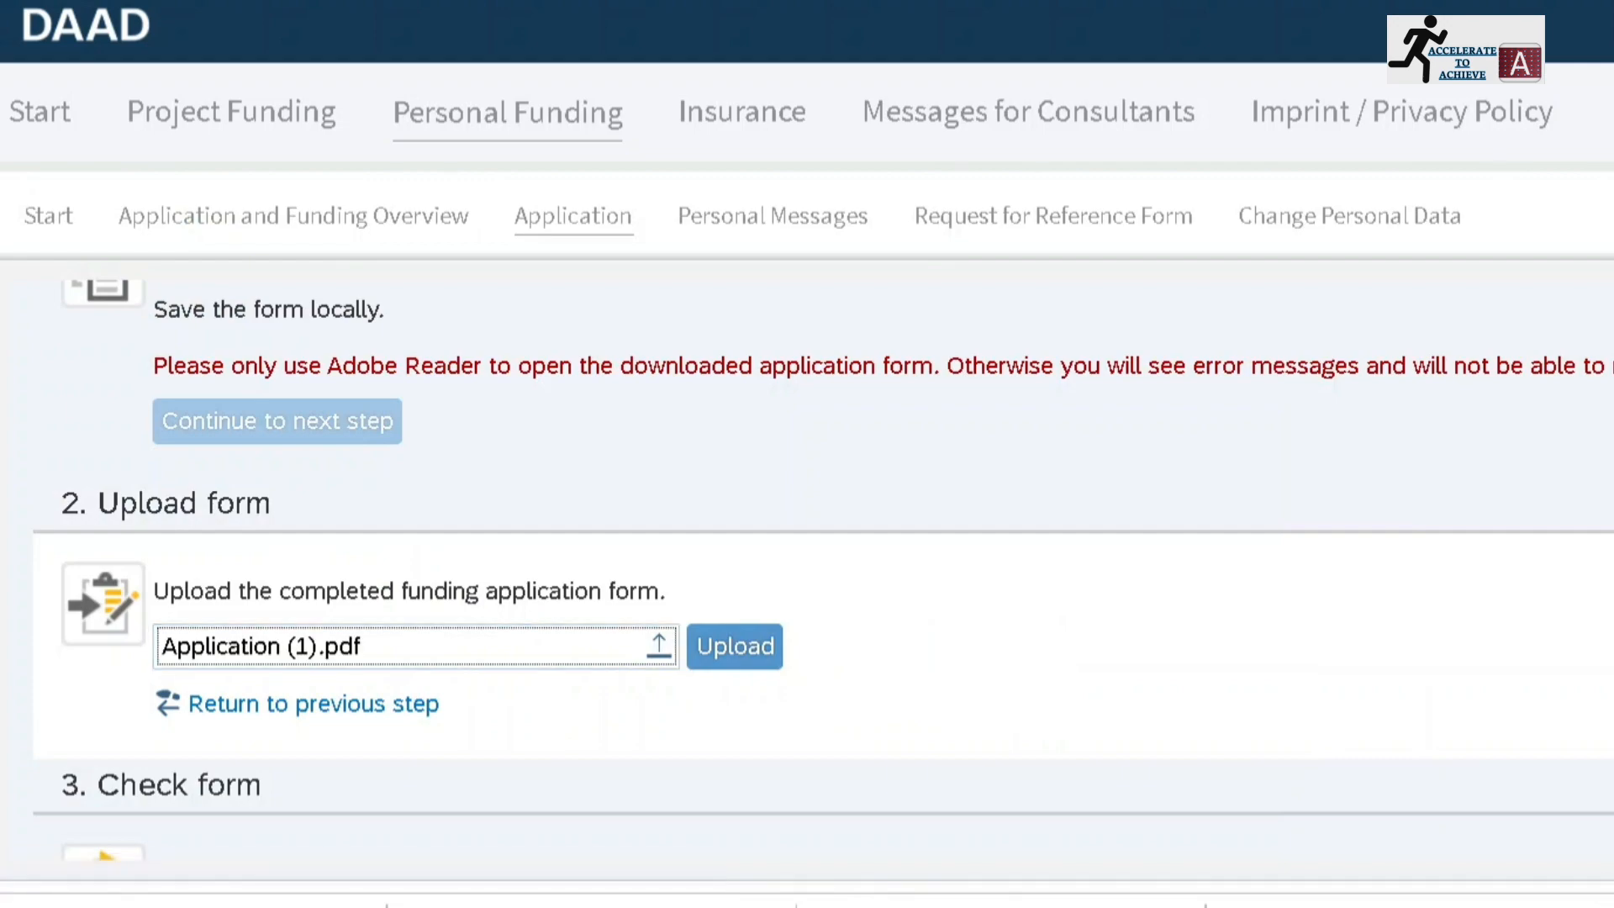
pyautogui.scroll(-1, 807, 570)
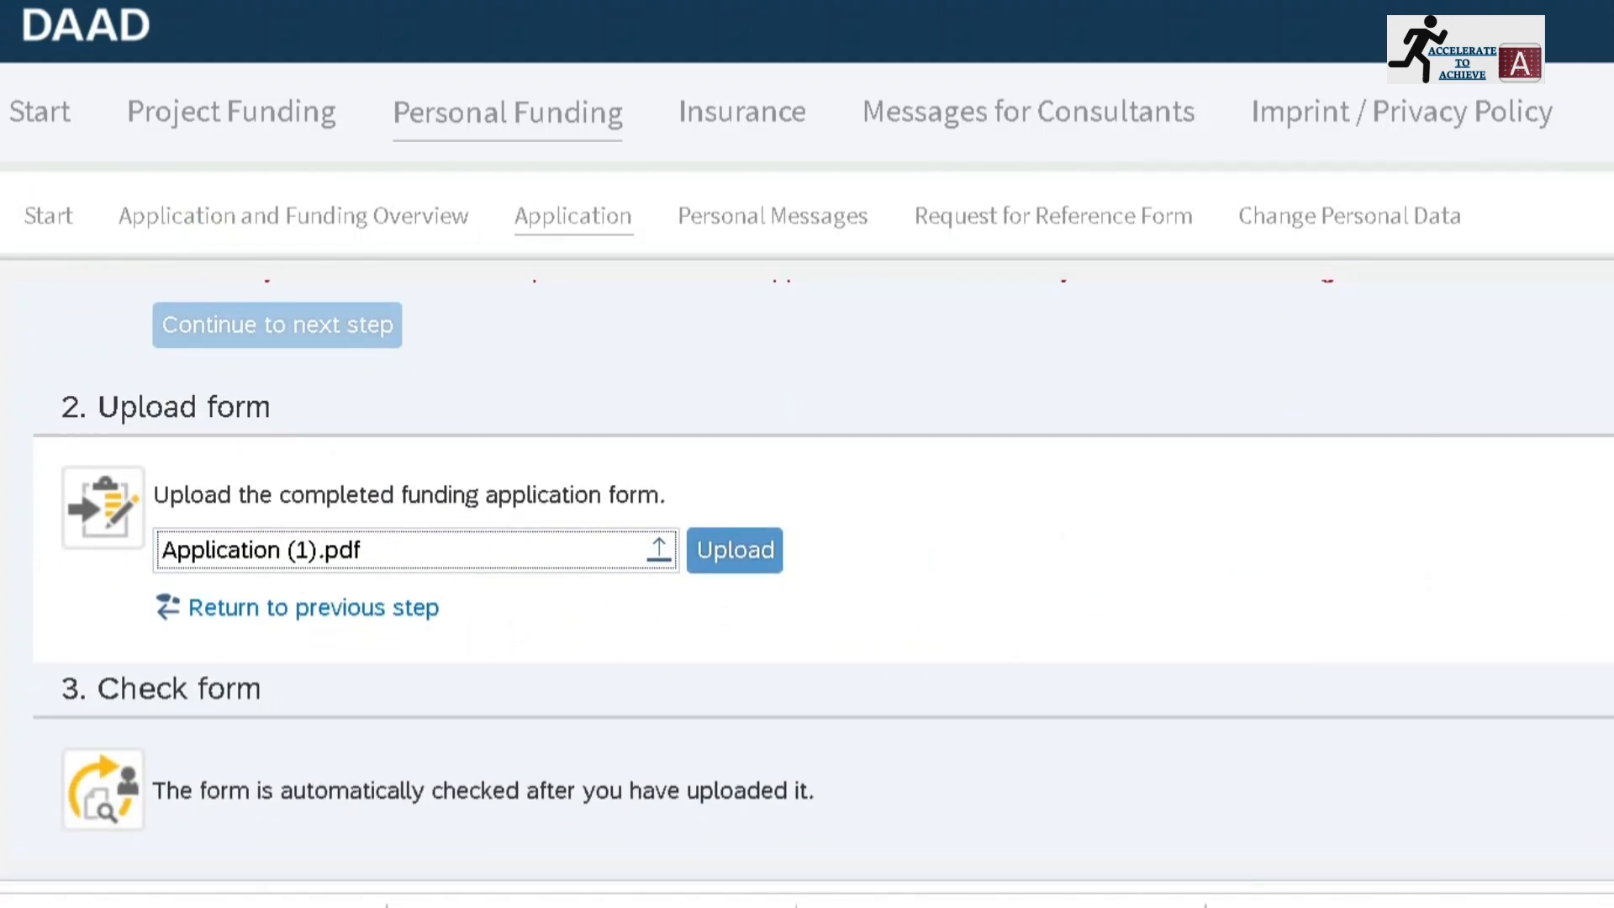
pyautogui.click(737, 562)
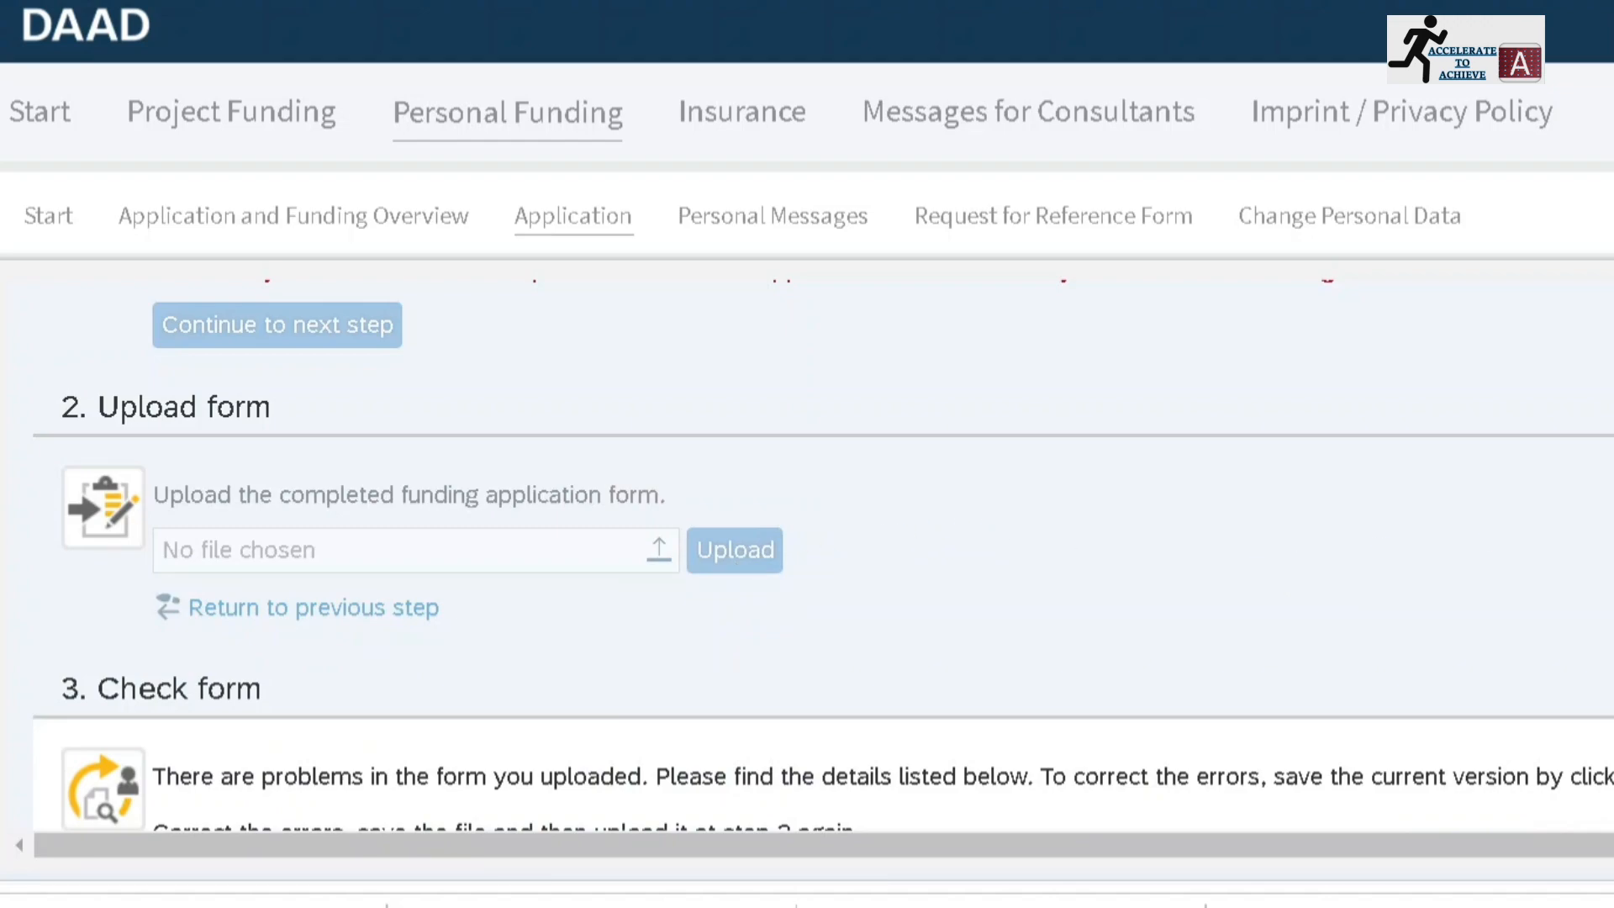
# Scroll through the form check results listing problems with the uploaded application
pyautogui.scroll(-5, 824, 554)
pyautogui.scroll(2, 823, 554)
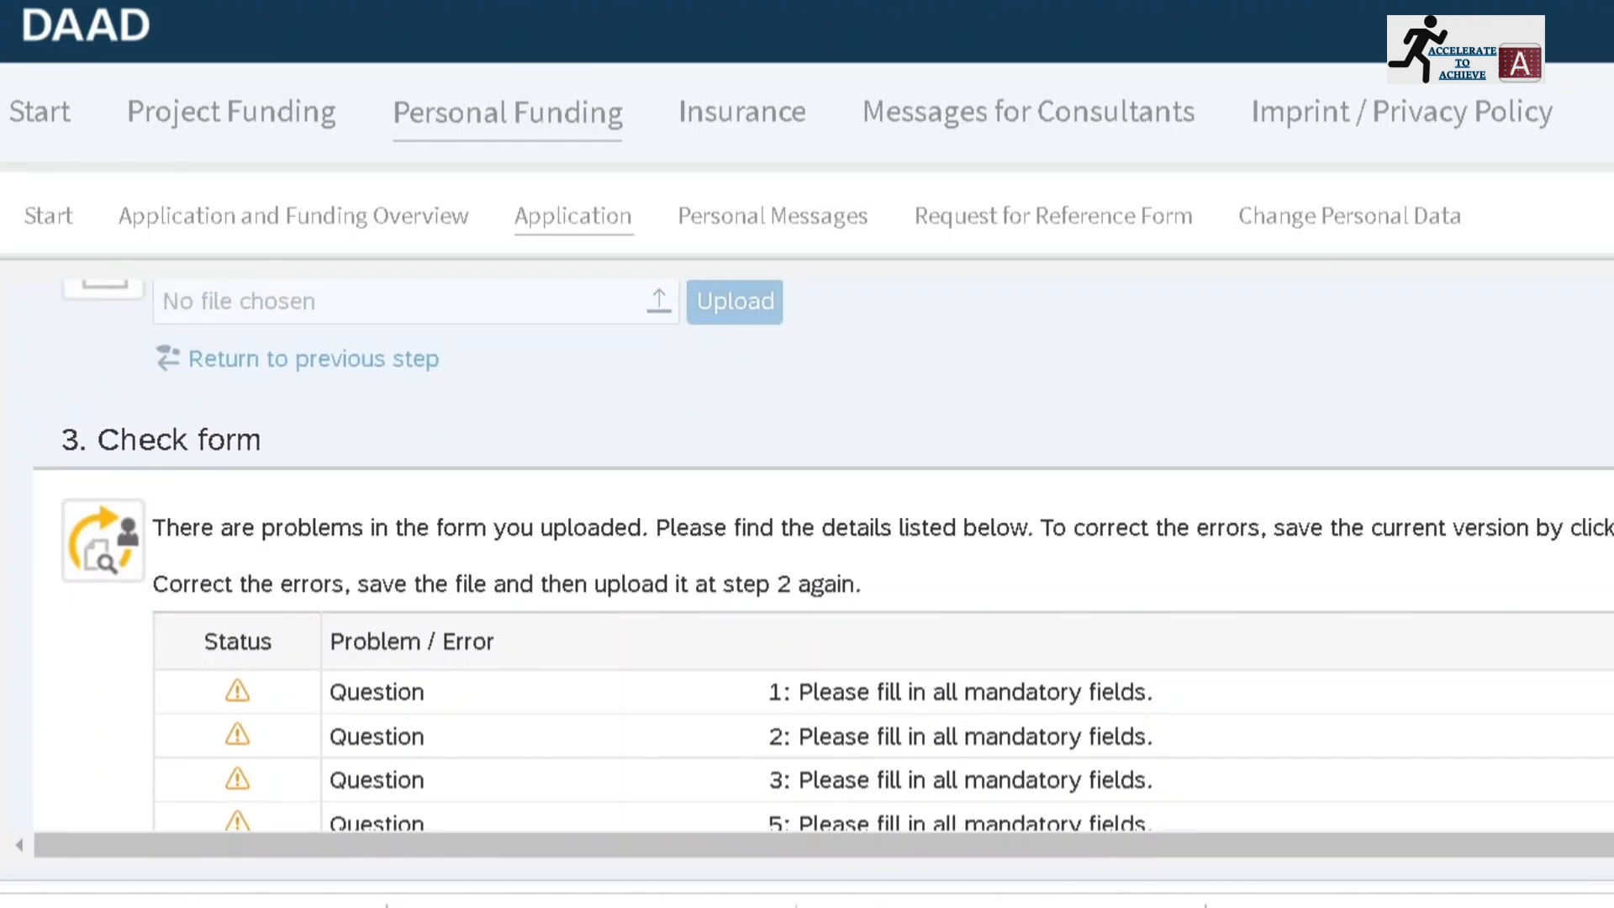
pyautogui.scroll(-1, 823, 555)
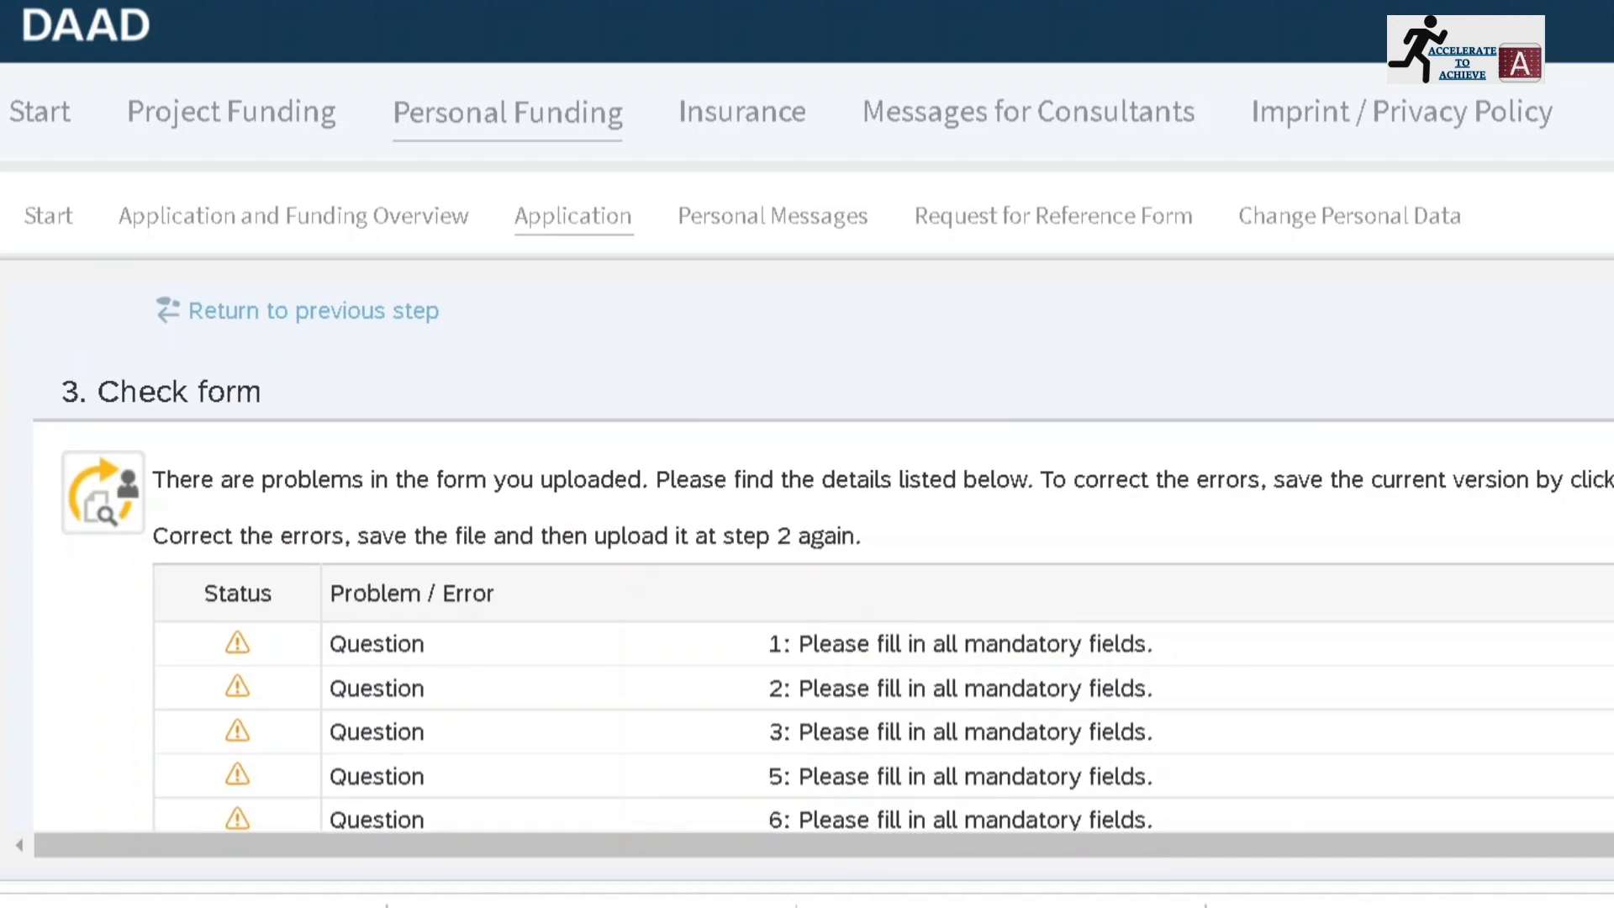
pyautogui.scroll(-1, 823, 563)
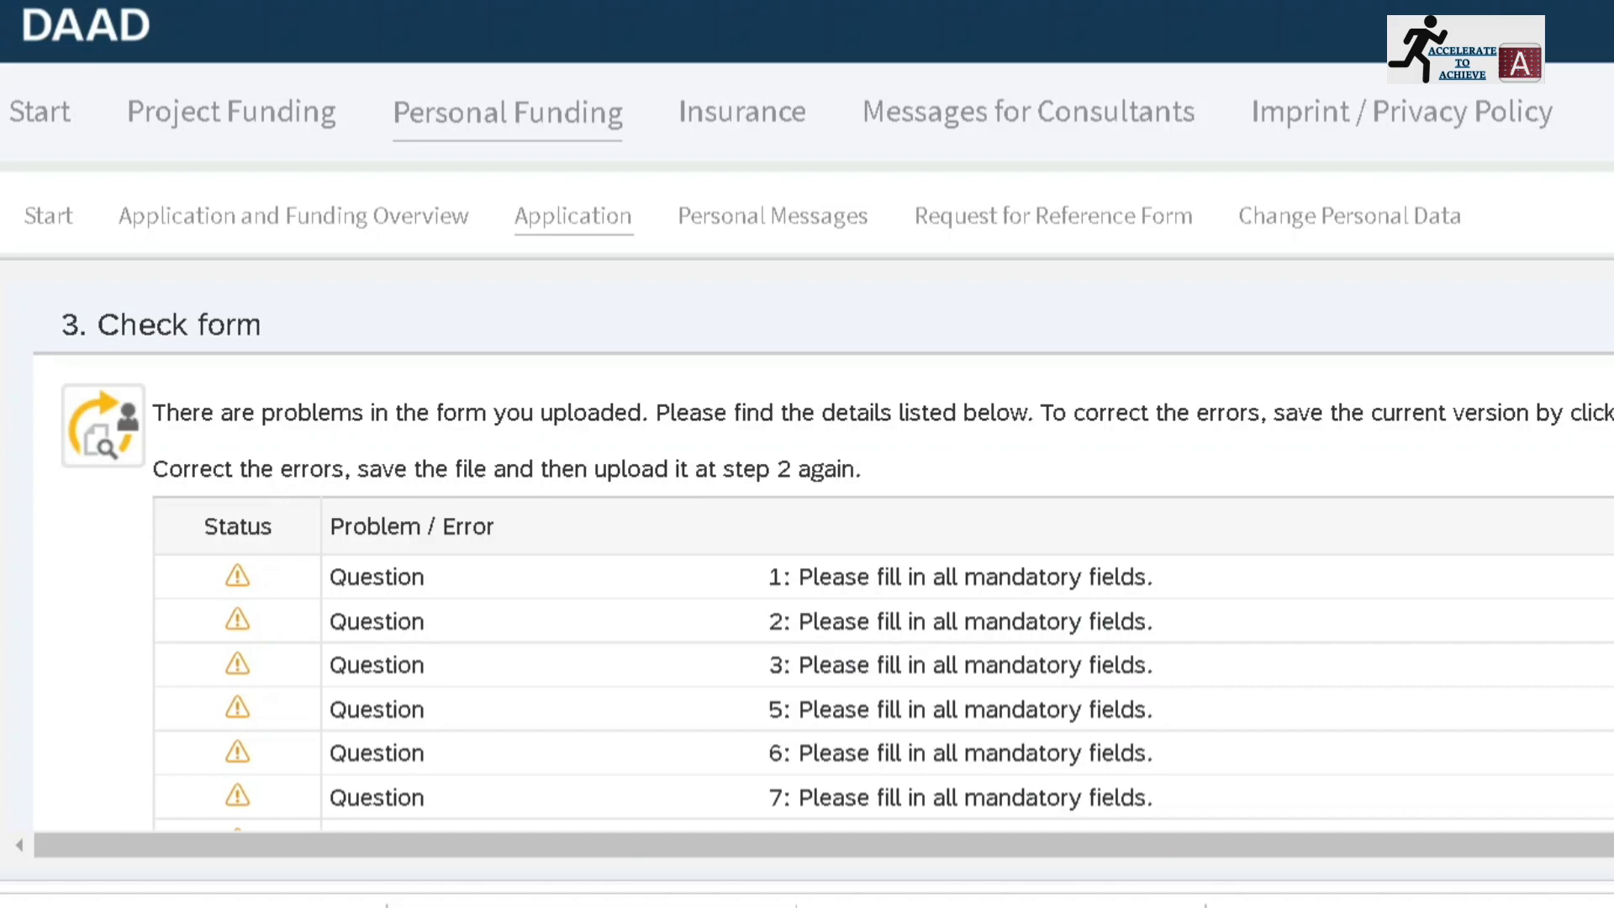
pyautogui.scroll(-5, 824, 554)
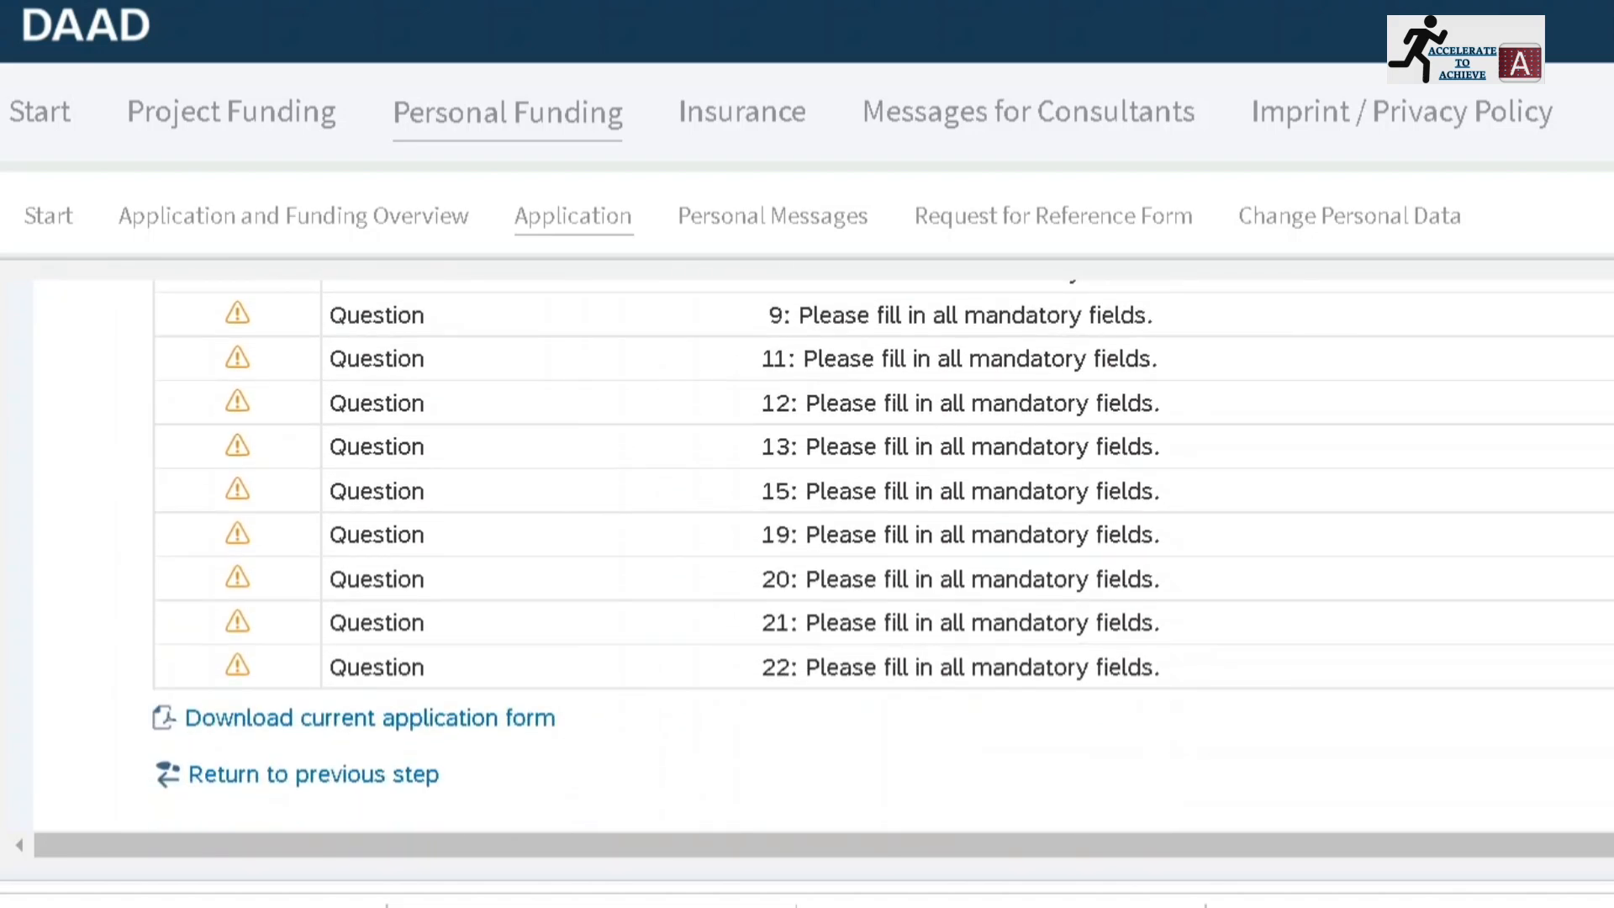